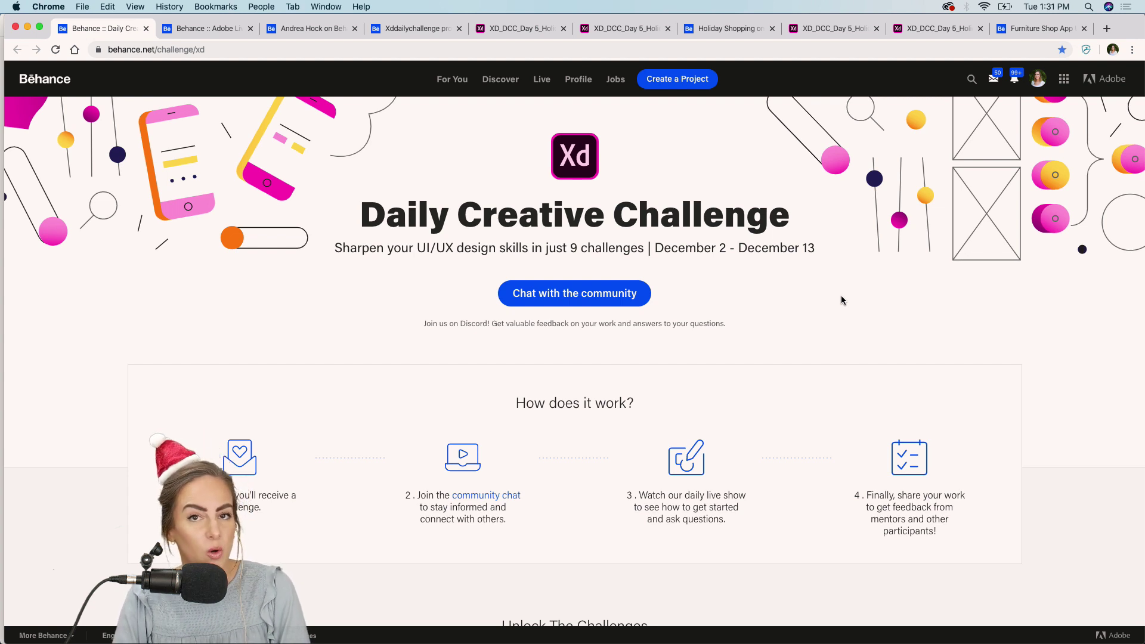
- Open the December 10 Maps challenge's starter folder from the challenge page and save its files by direct download
scroll(1093, 285, down, 8)
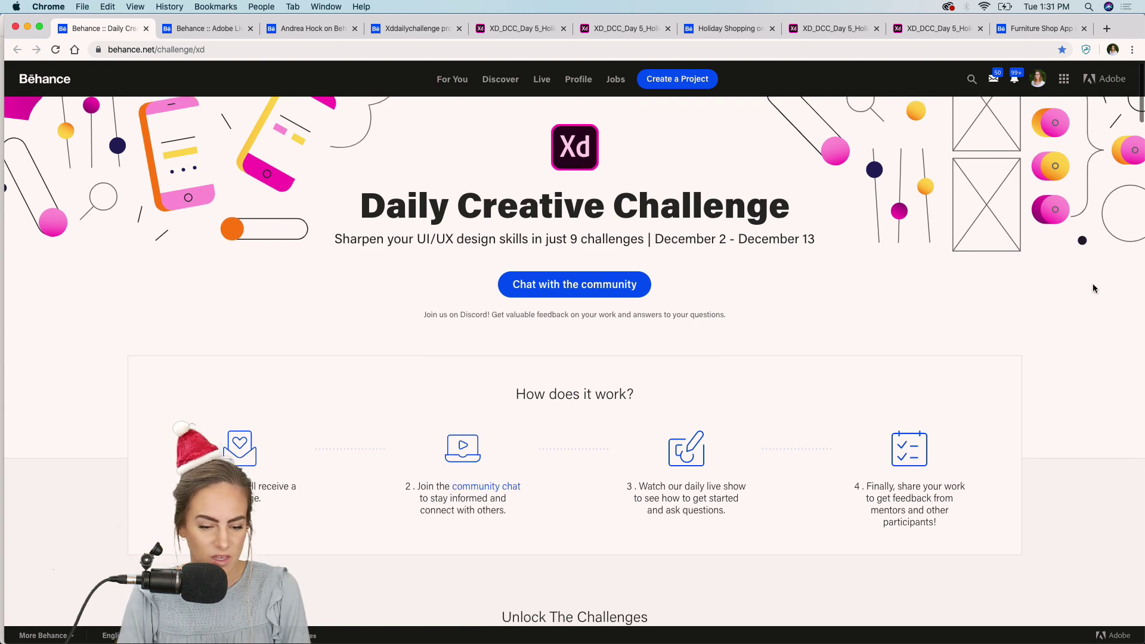
scroll(1093, 287, down, 2)
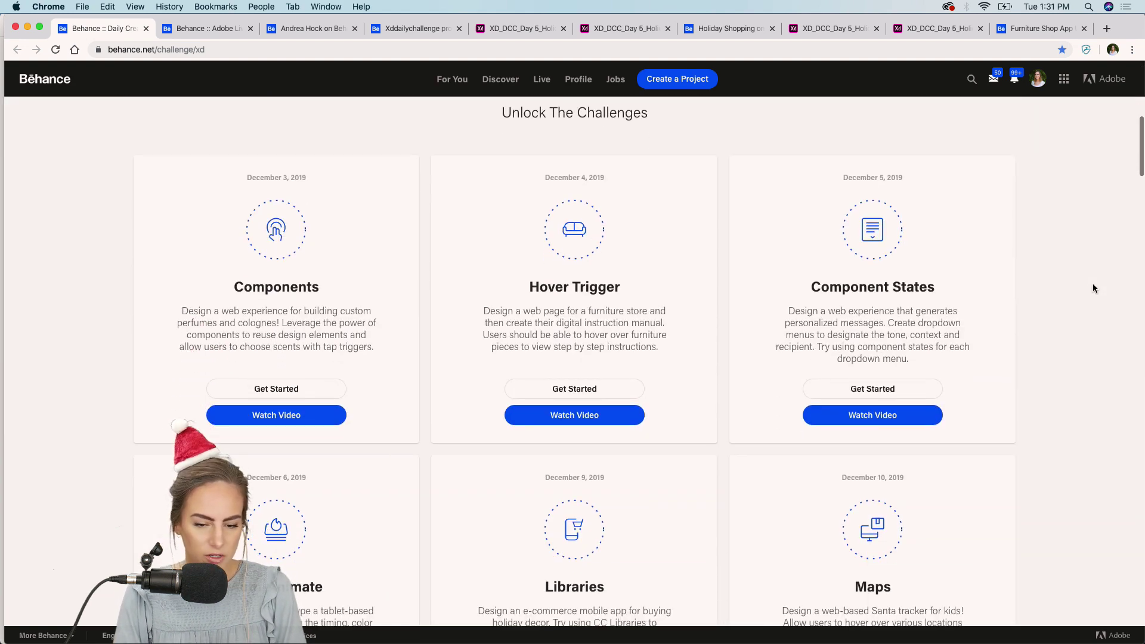
scroll(1094, 285, down, 3)
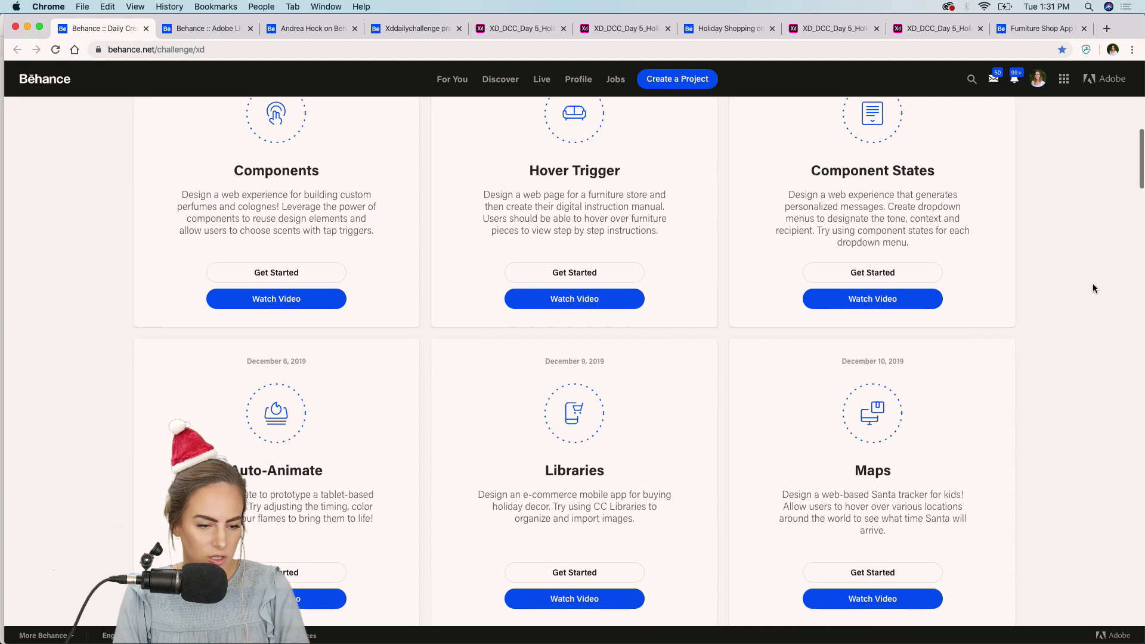
scroll(1093, 285, down, 3)
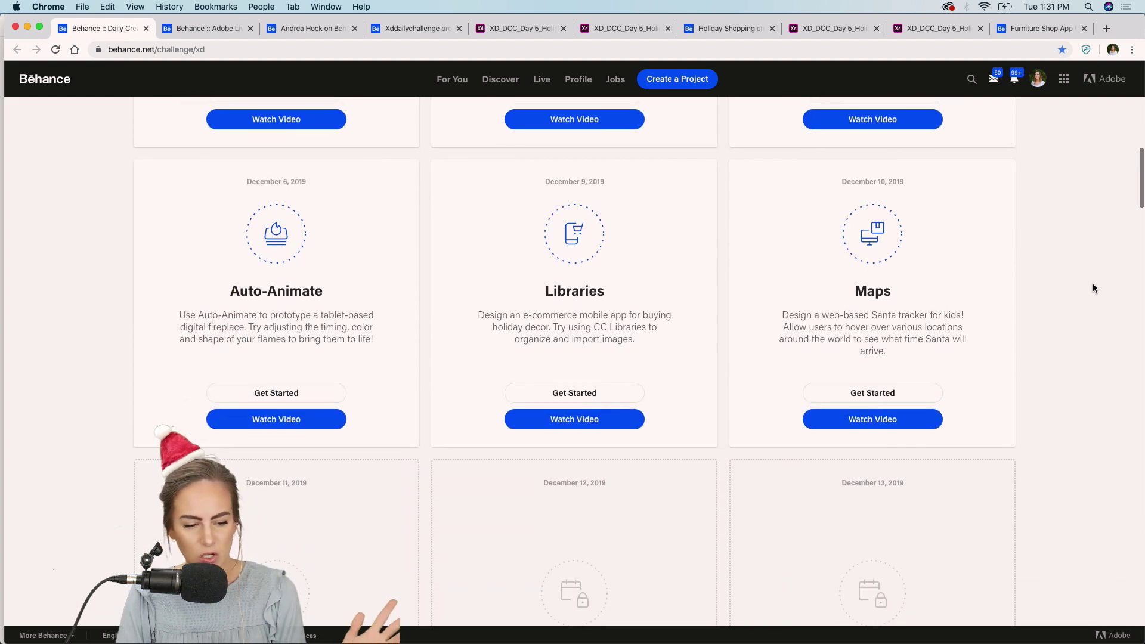
scroll(1093, 285, up, 5)
scroll(1093, 288, down, 3)
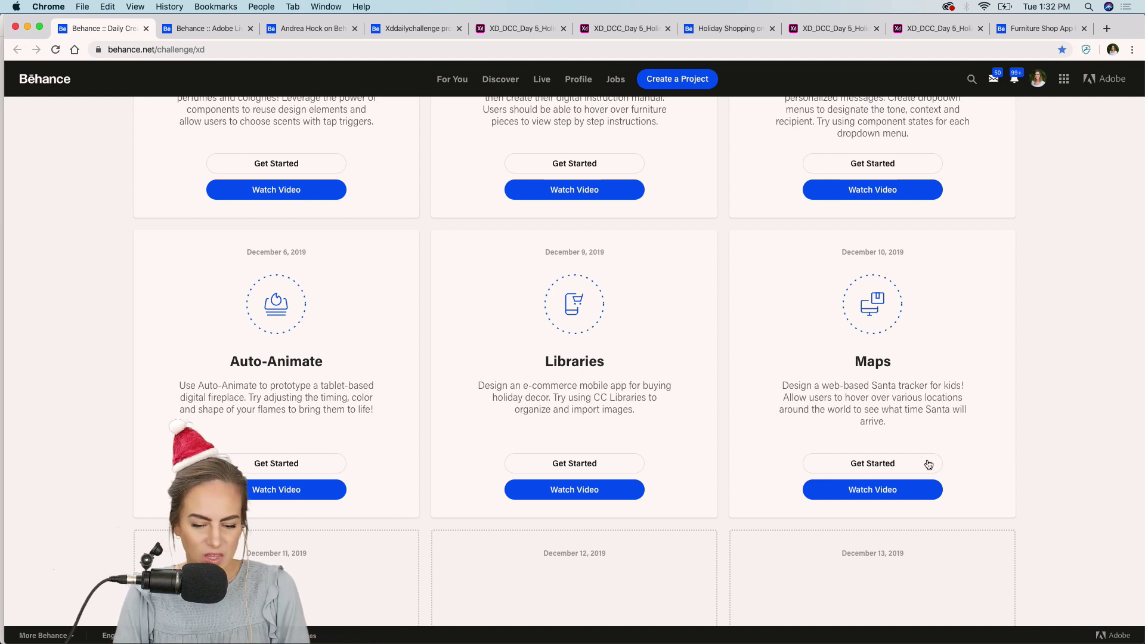
click(899, 463)
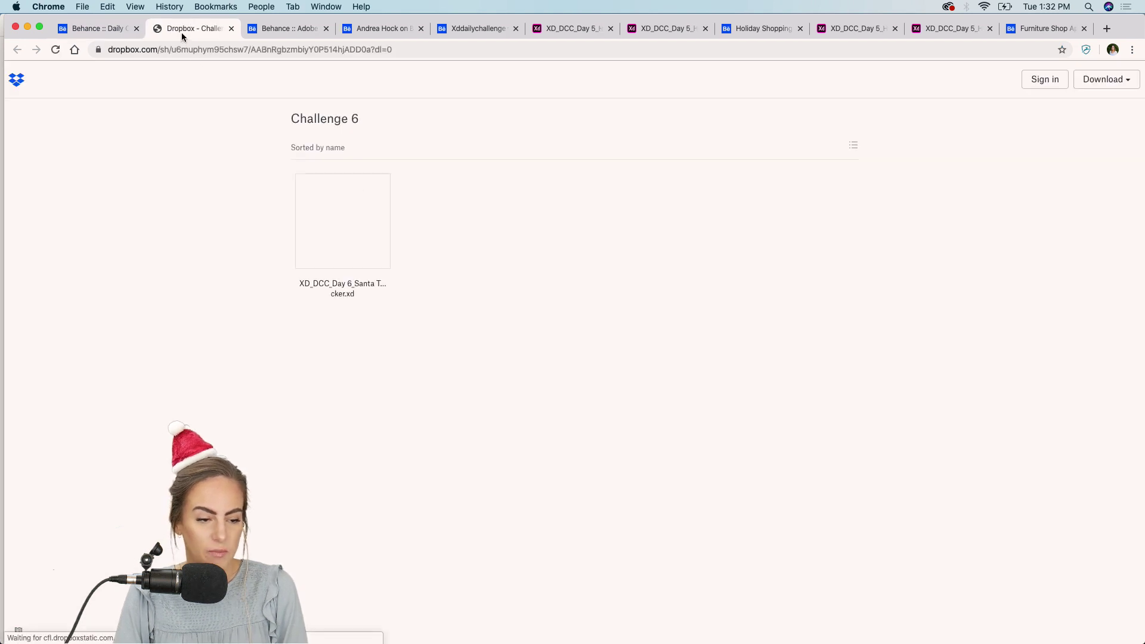
click(1115, 79)
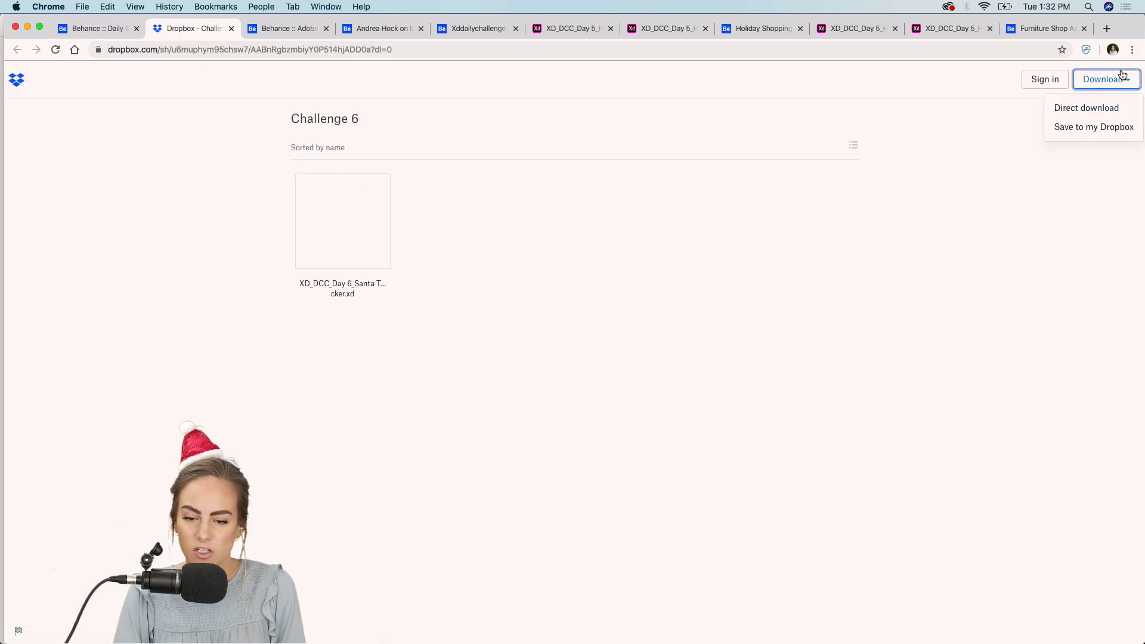
click(1079, 117)
- Switch to Adobe XD and look at the XD_DCC_Day 6_Santa Tracker starter document
mouse_move(704, 641)
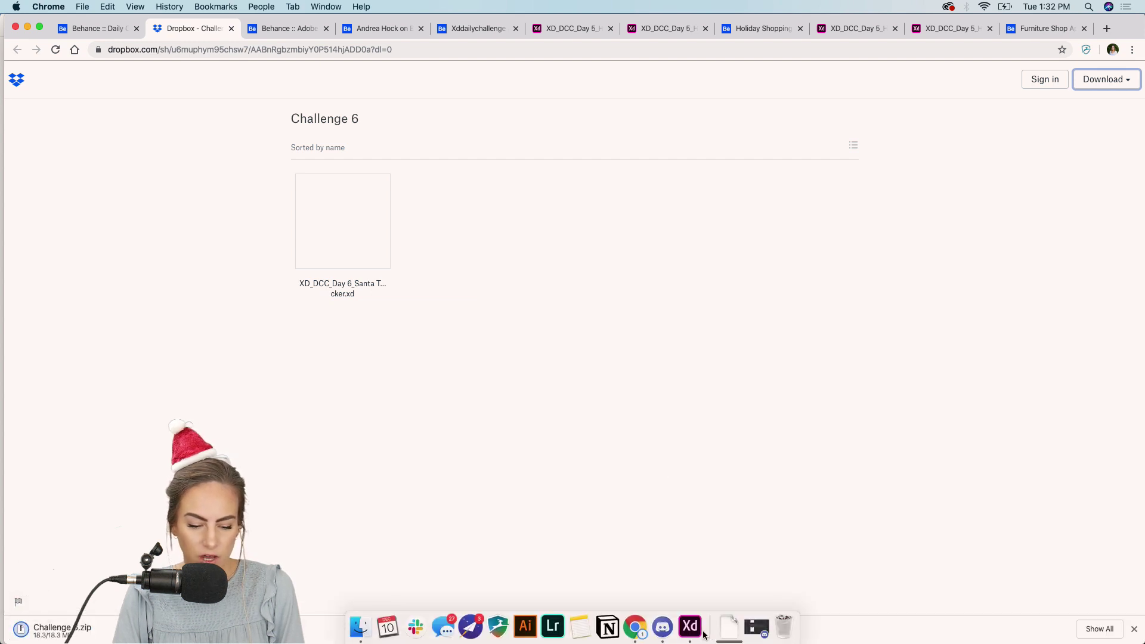
click(690, 628)
scroll(640, 424, down, 5)
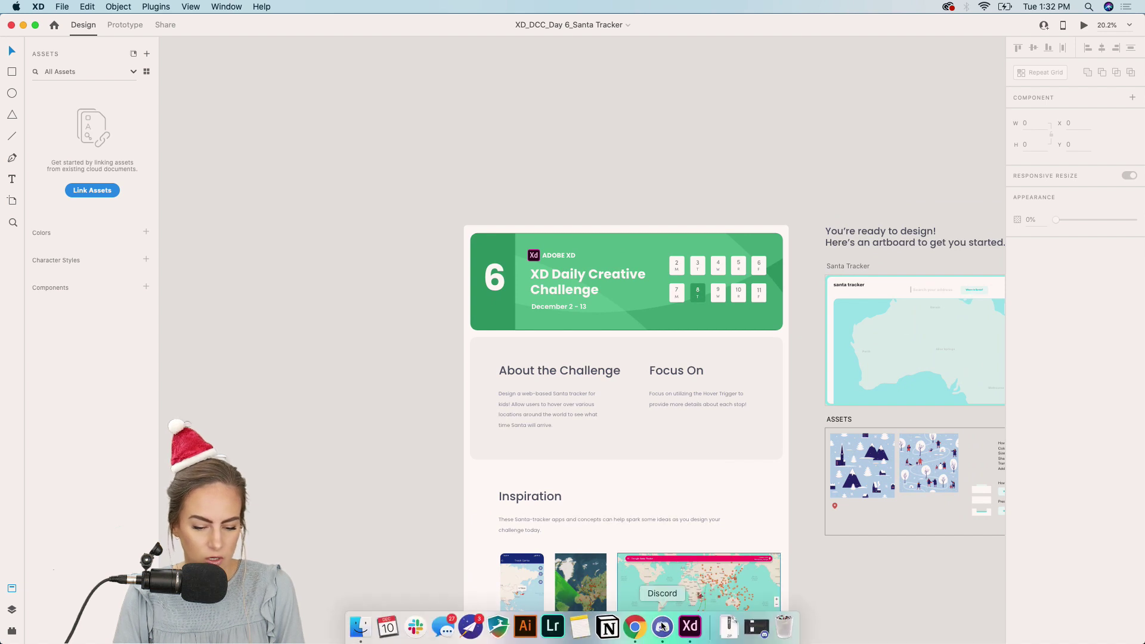
- Return to the Daily Creative Challenge page in Chrome, dismiss the download bar, and review the Next Steps section with its community chat option
click(634, 626)
click(119, 30)
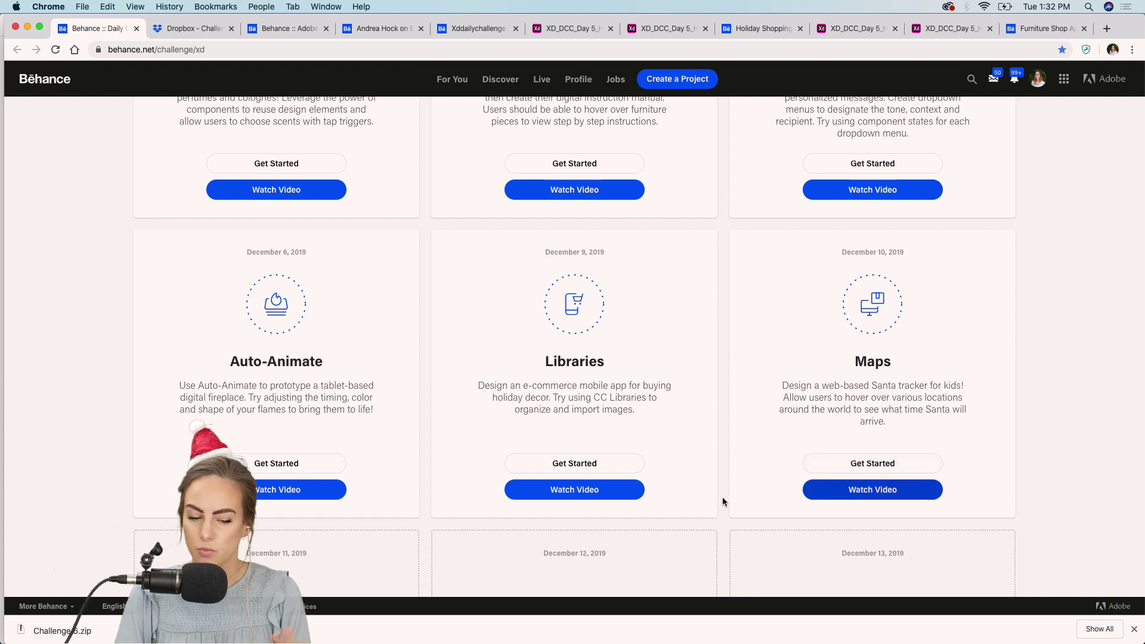
scroll(1094, 421, down, 10)
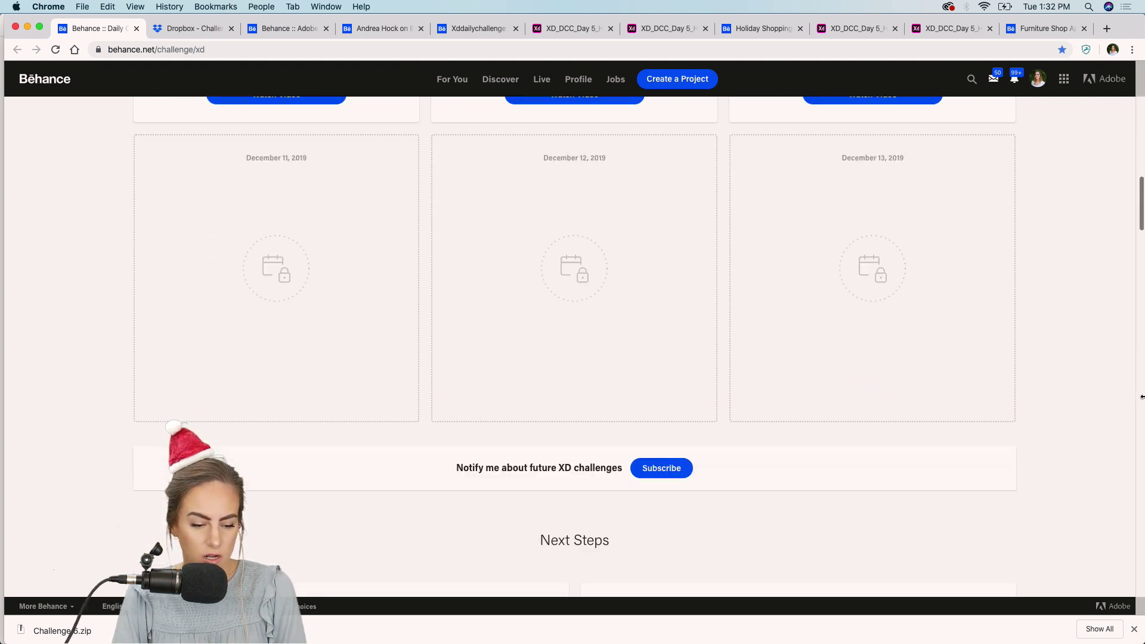
click(1134, 628)
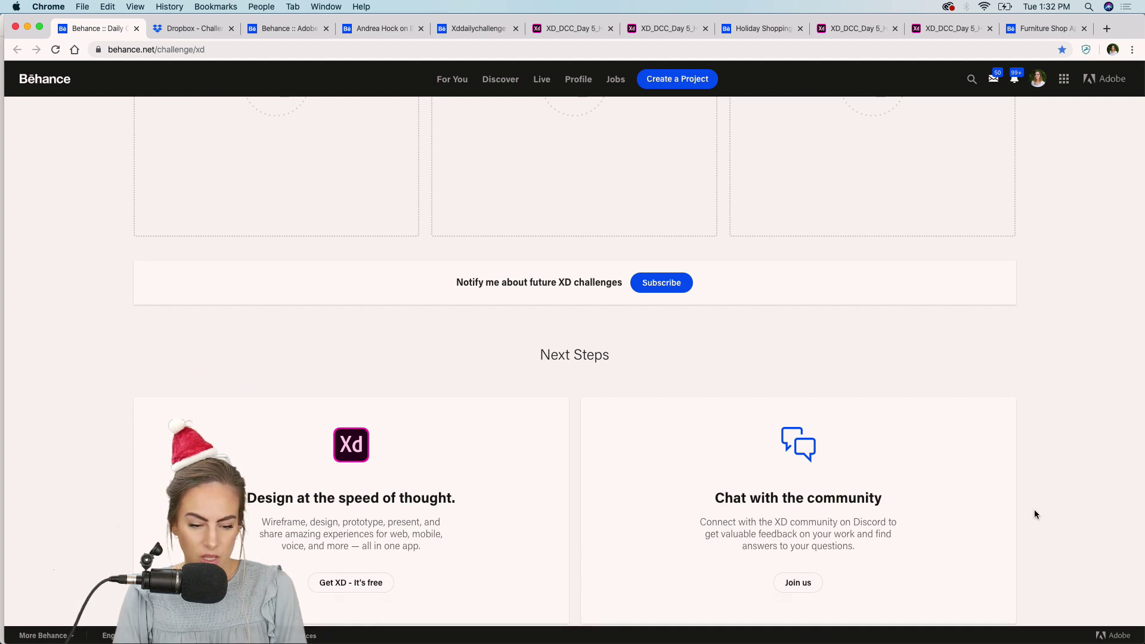
scroll(1036, 512, down, 3)
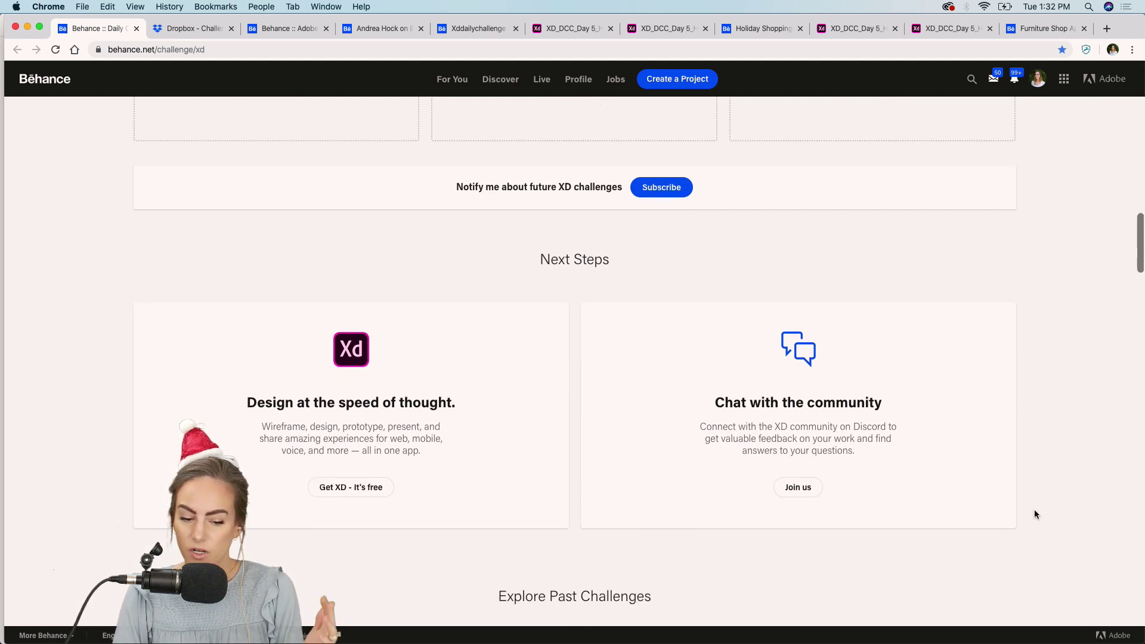
click(797, 488)
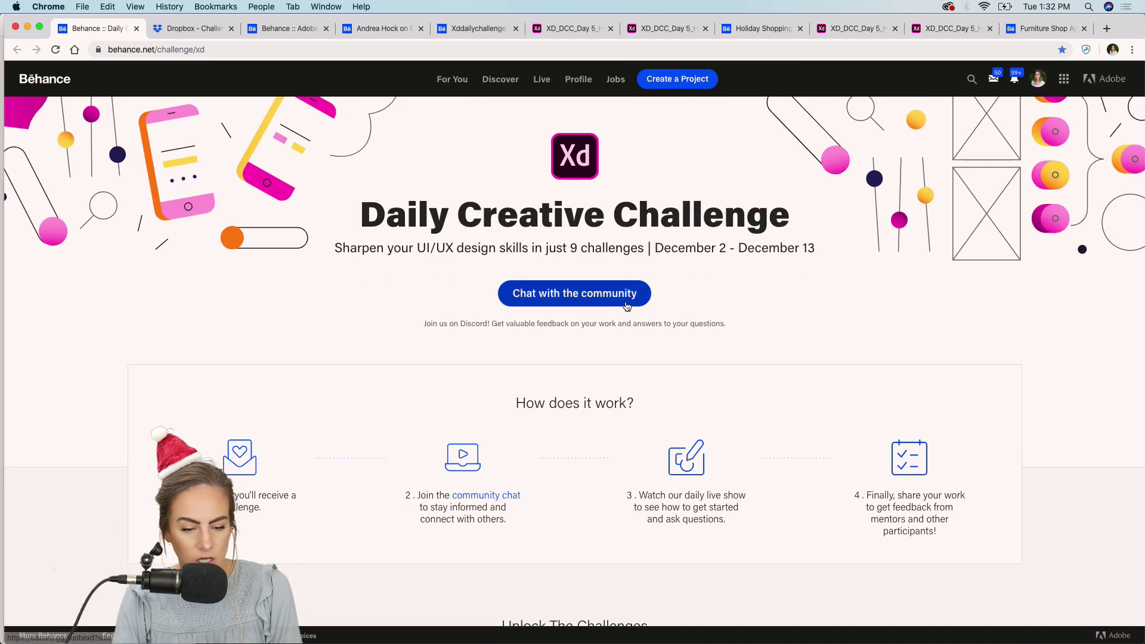
- Switch to Discord, enlarge its window to fill the screen, and review the Challenge #6 announcement in the creative-challenge channel
click(665, 636)
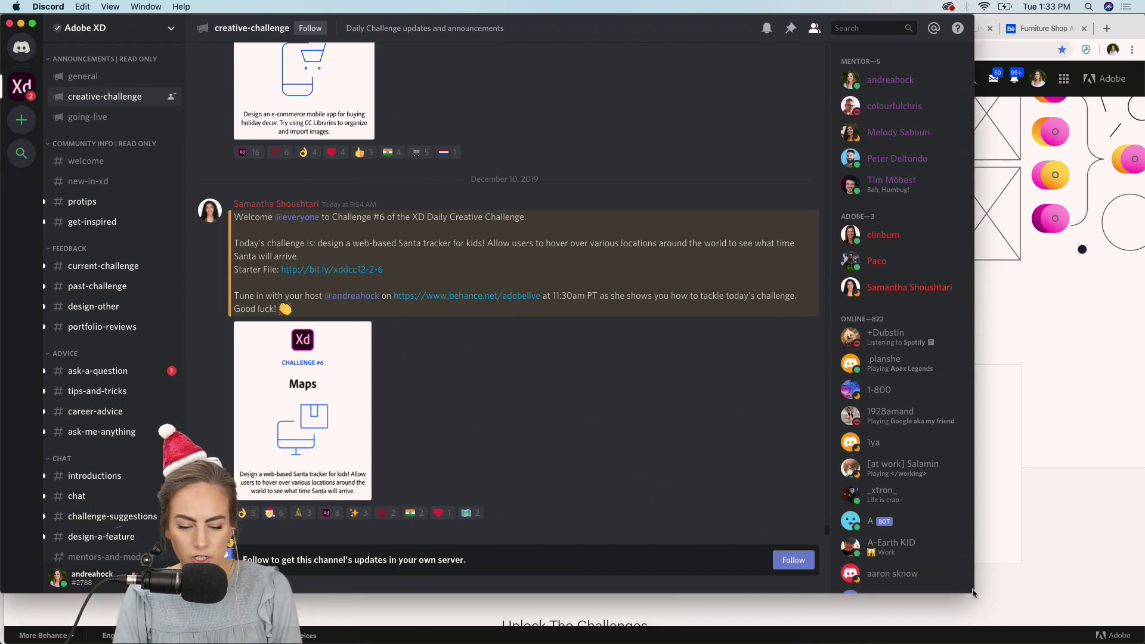
drag(973, 590, 1144, 642)
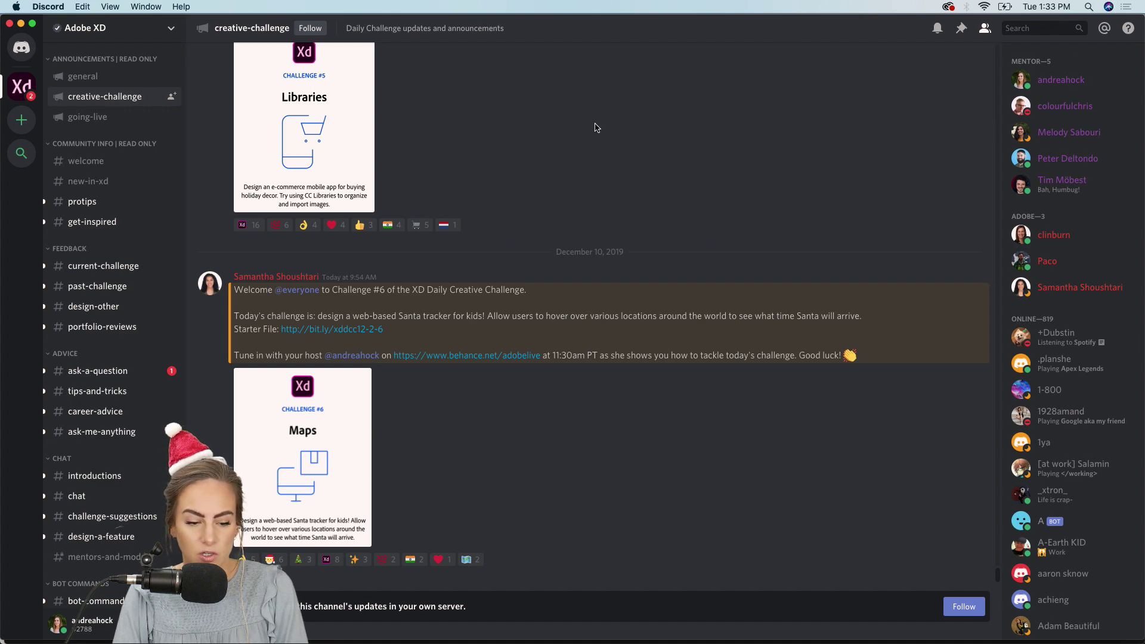
scroll(595, 127, up, 4)
scroll(596, 127, down, 5)
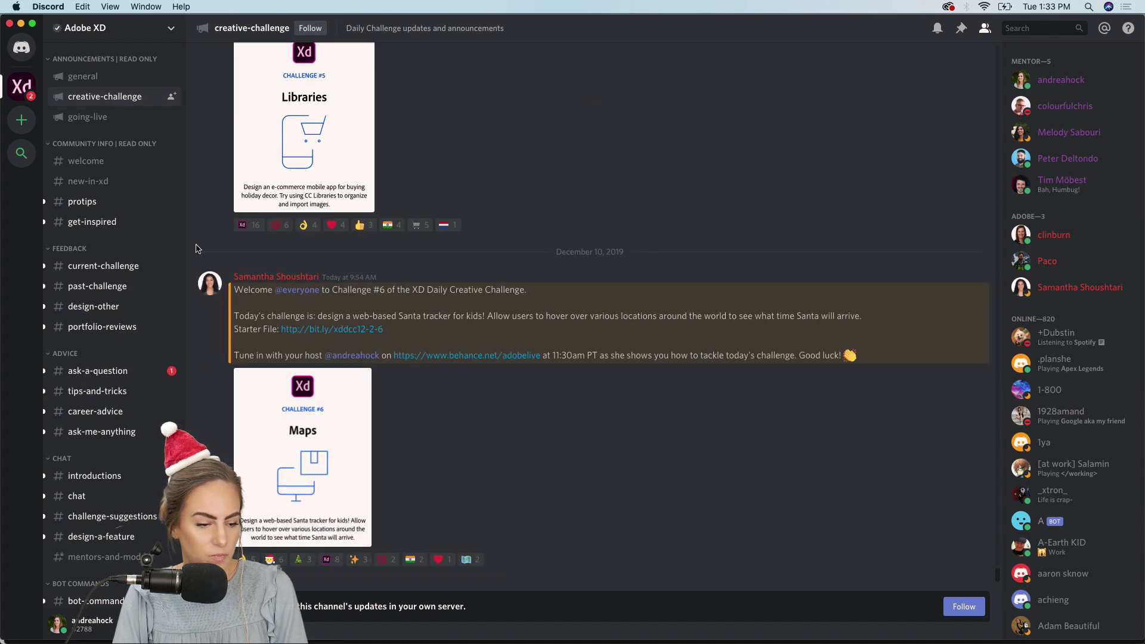
- Browse the designs and feedback shared in the current-challenge channel, and close the Discord window
click(92, 270)
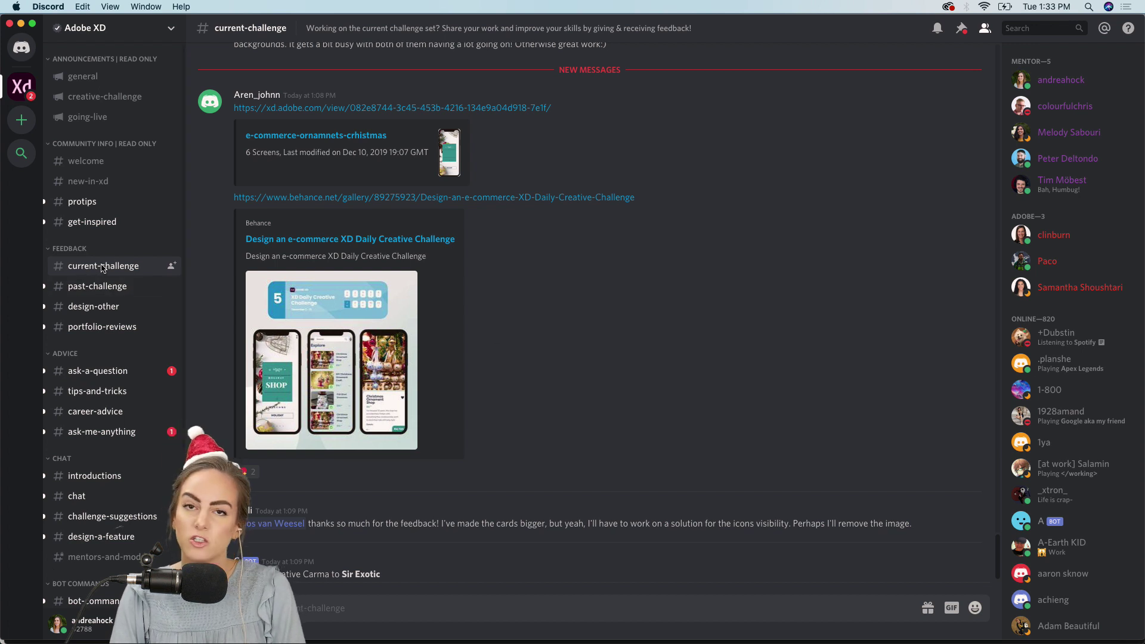
scroll(515, 372, up, 3)
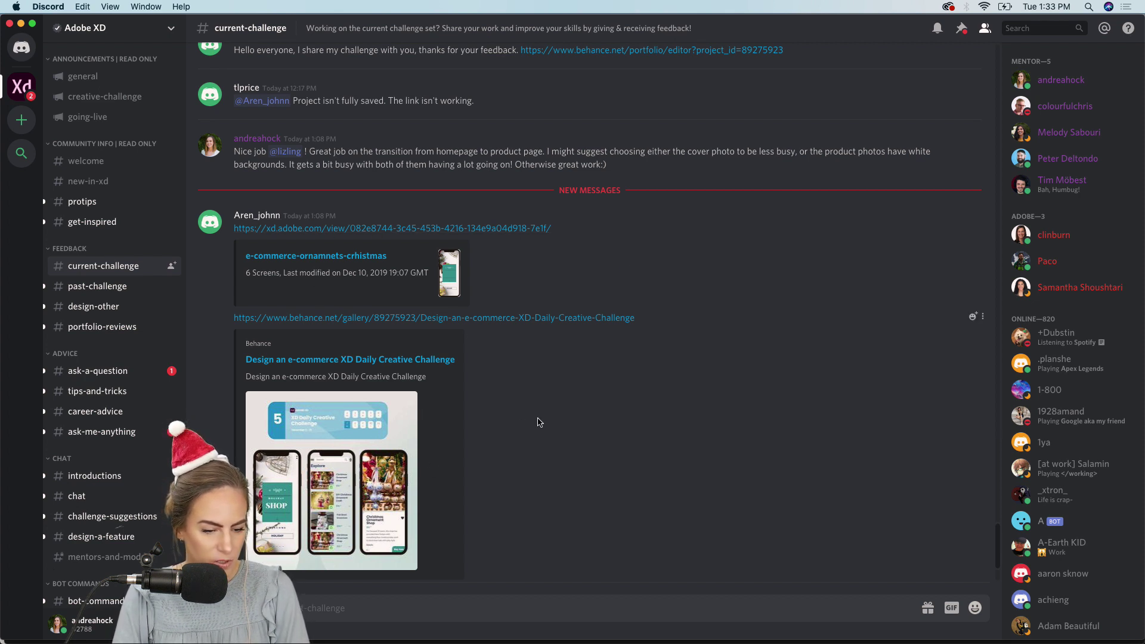
scroll(539, 422, up, 9)
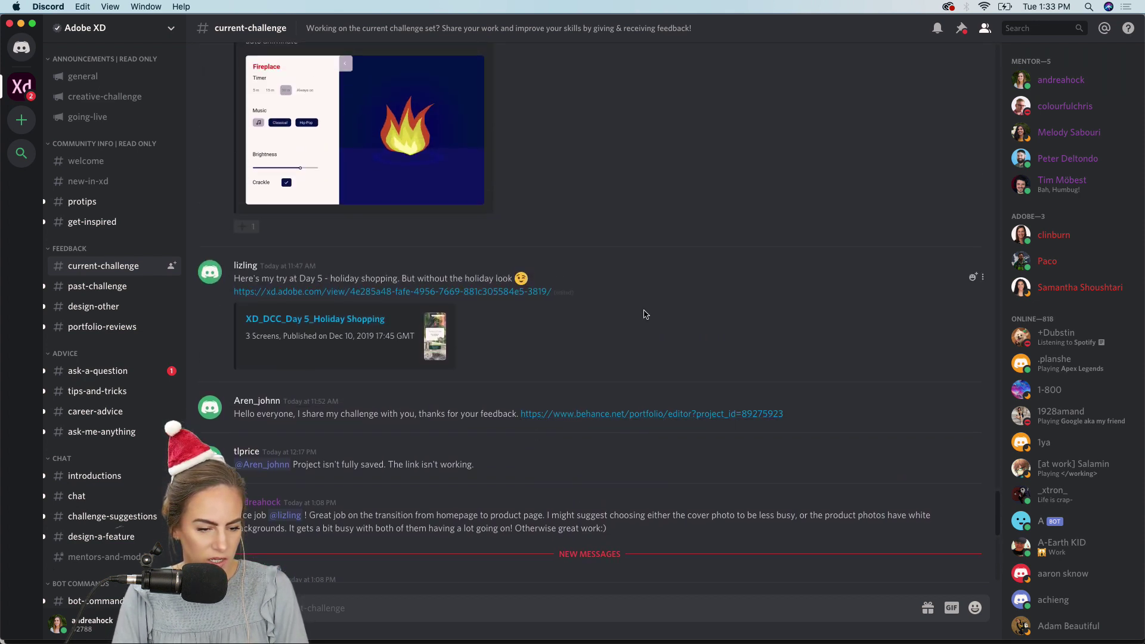
scroll(644, 314, up, 1)
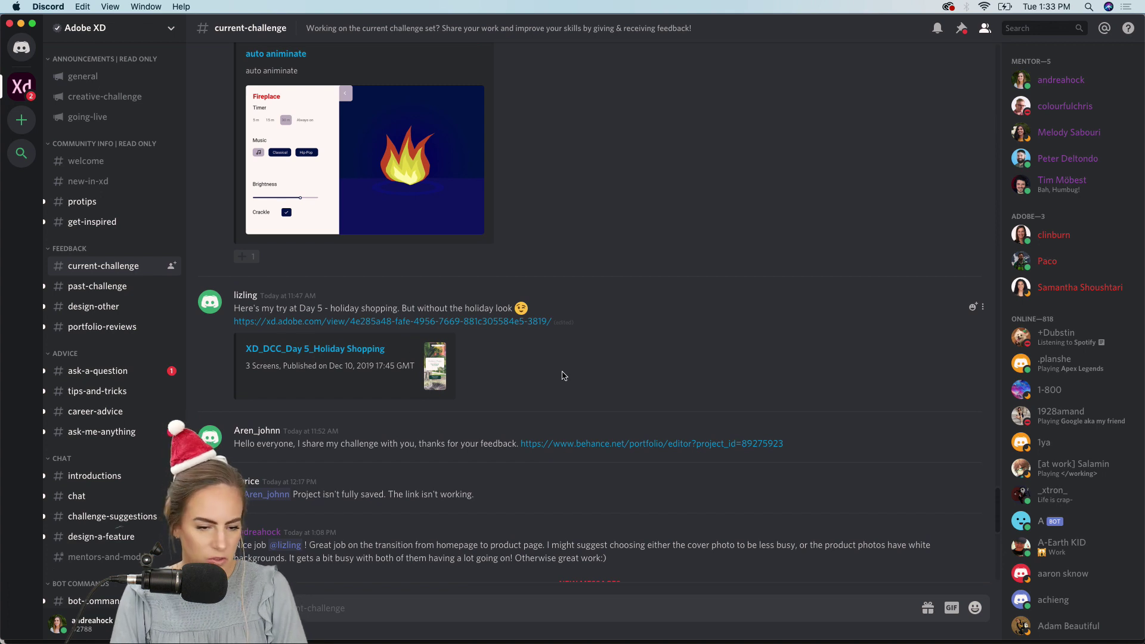
scroll(563, 376, up, 8)
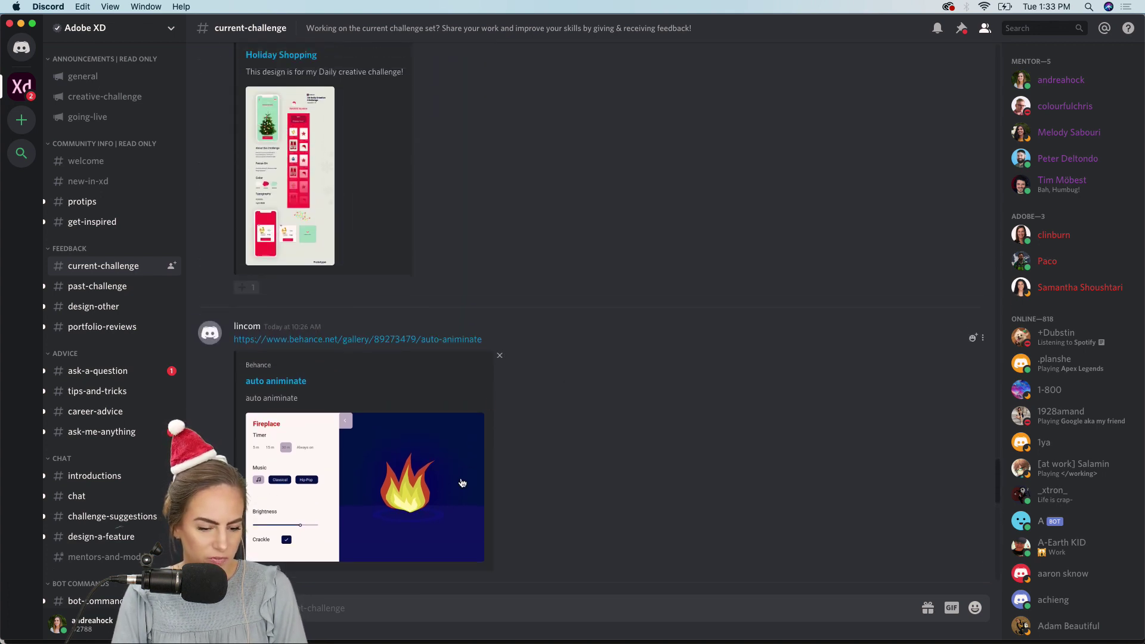
scroll(574, 395, up, 5)
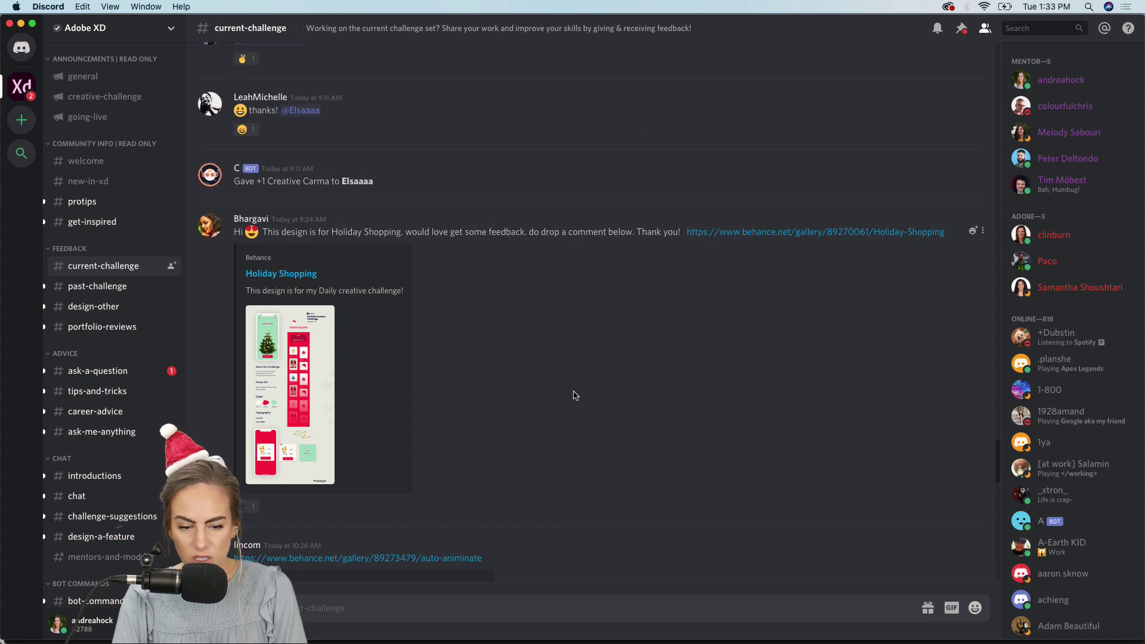
scroll(574, 395, up, 3)
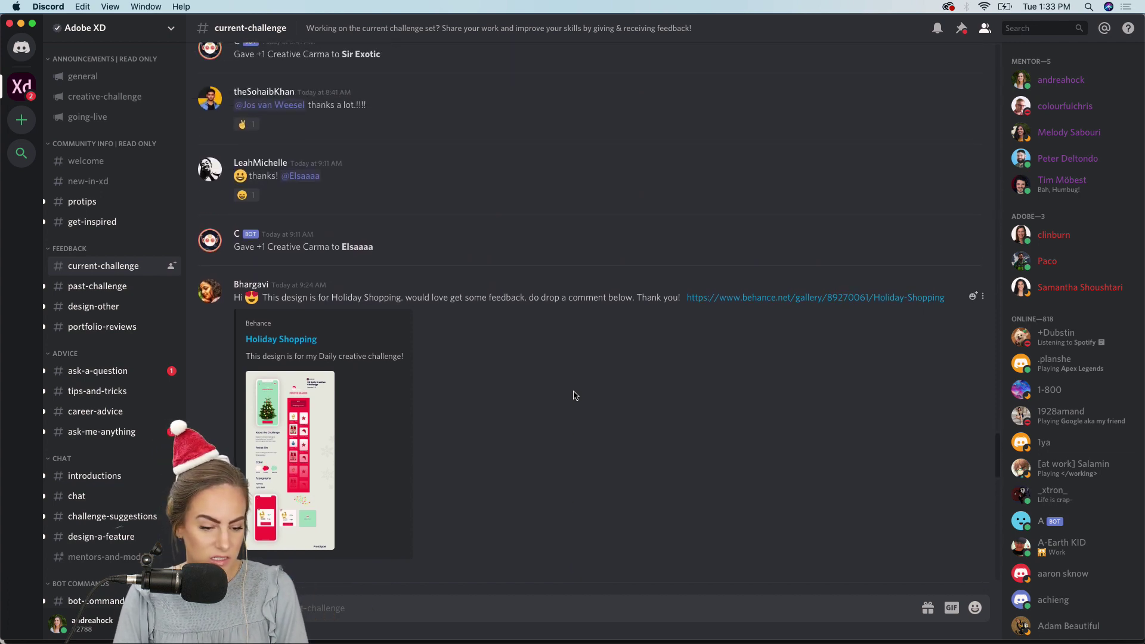
scroll(575, 396, up, 3)
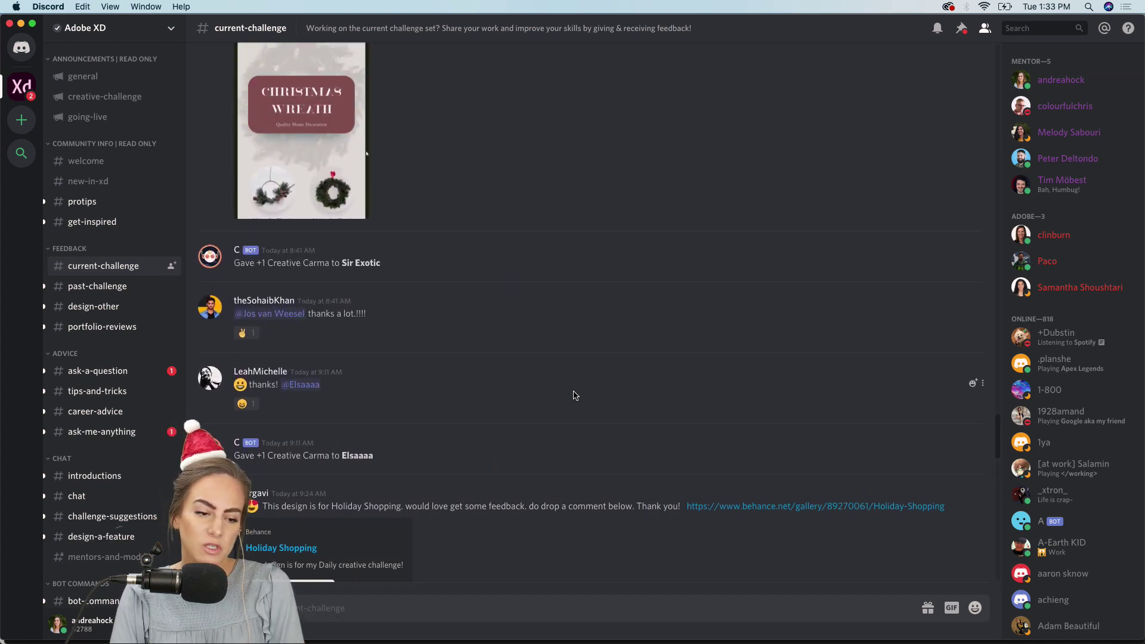
click(21, 23)
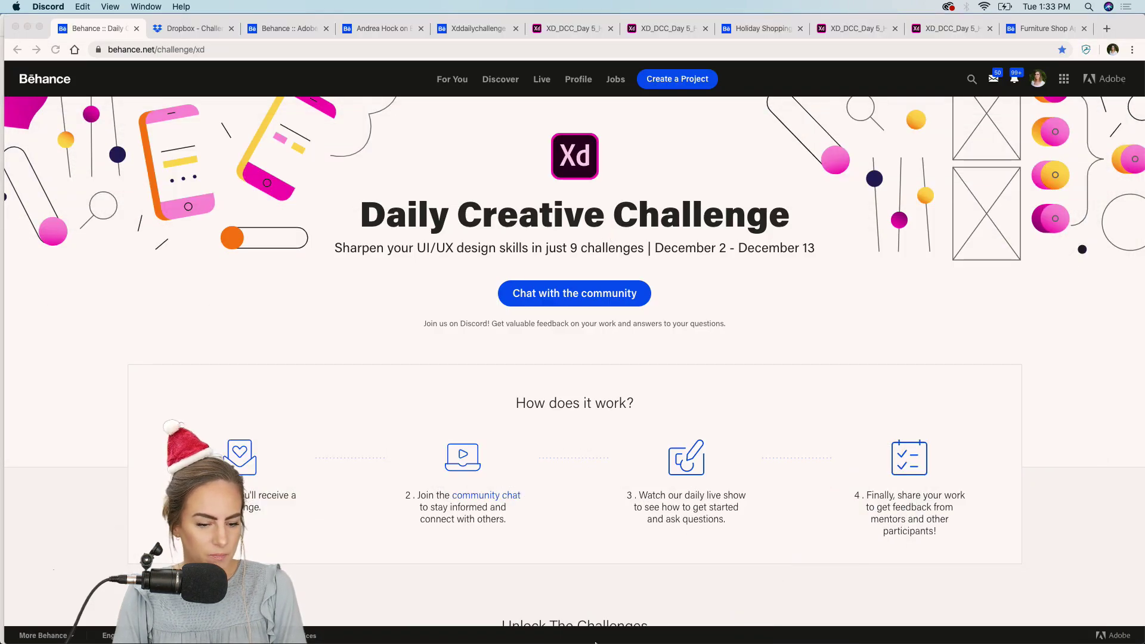
- Switch to Adobe XD and examine the challenge brief, its Focus On section, the Santa Tracker artboard and the supplied assets
click(687, 635)
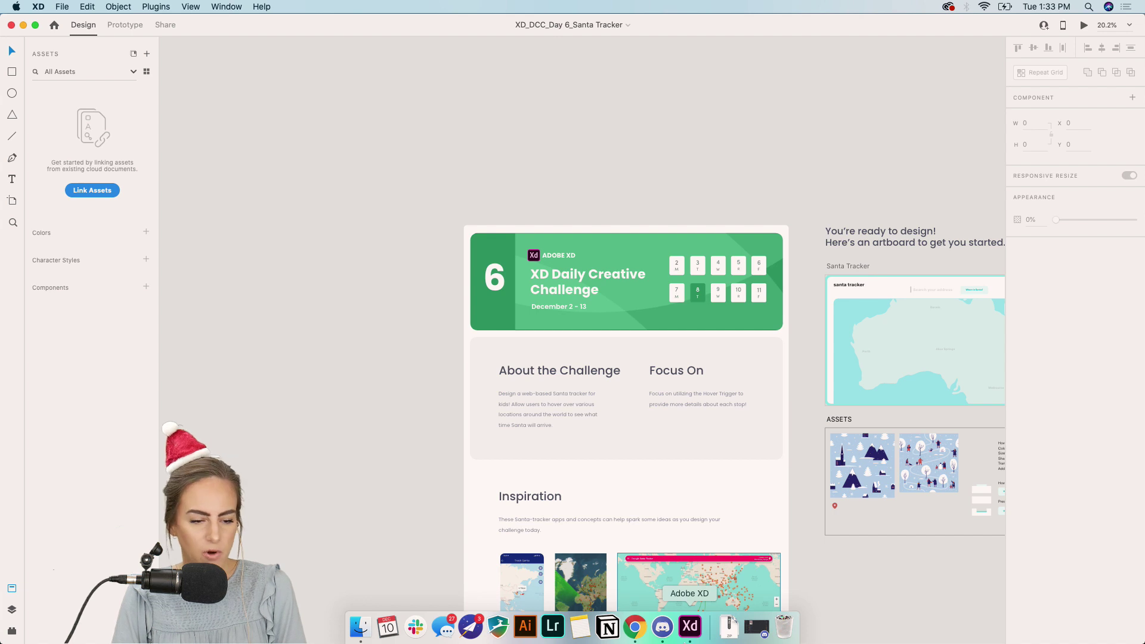
click(478, 454)
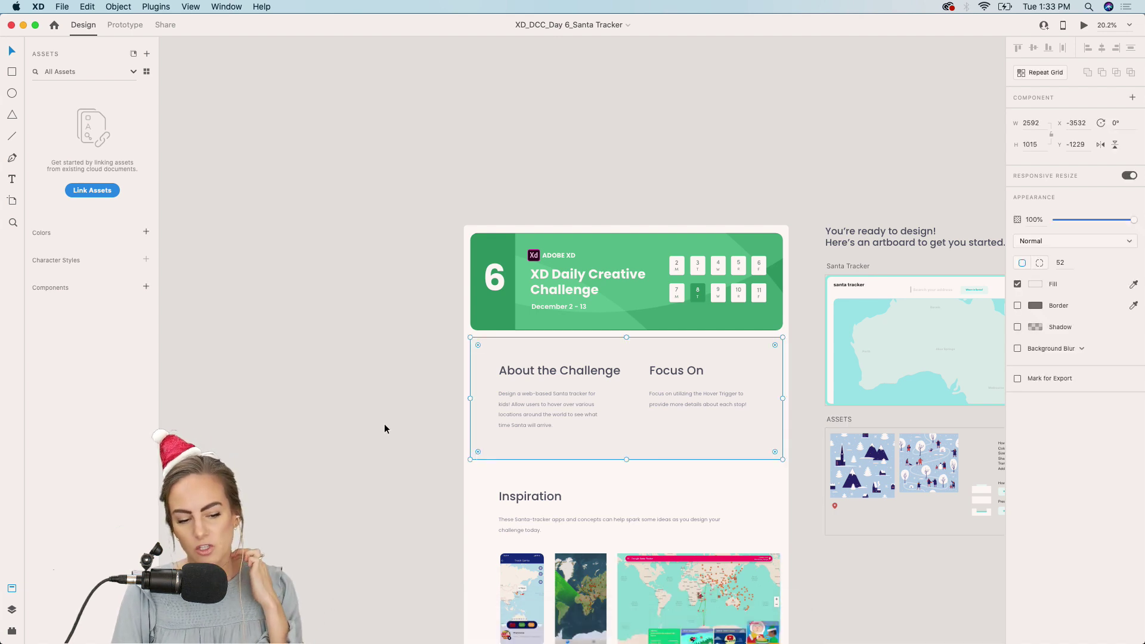
scroll(385, 424, down, 5)
scroll(385, 424, right, 5)
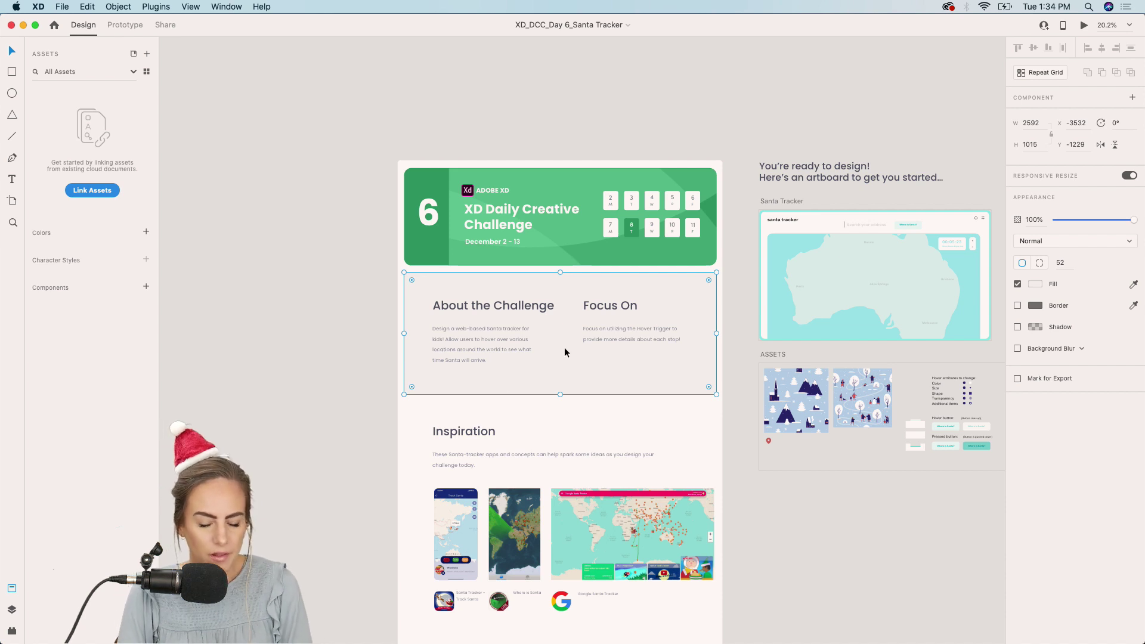
scroll(566, 351, up, 3)
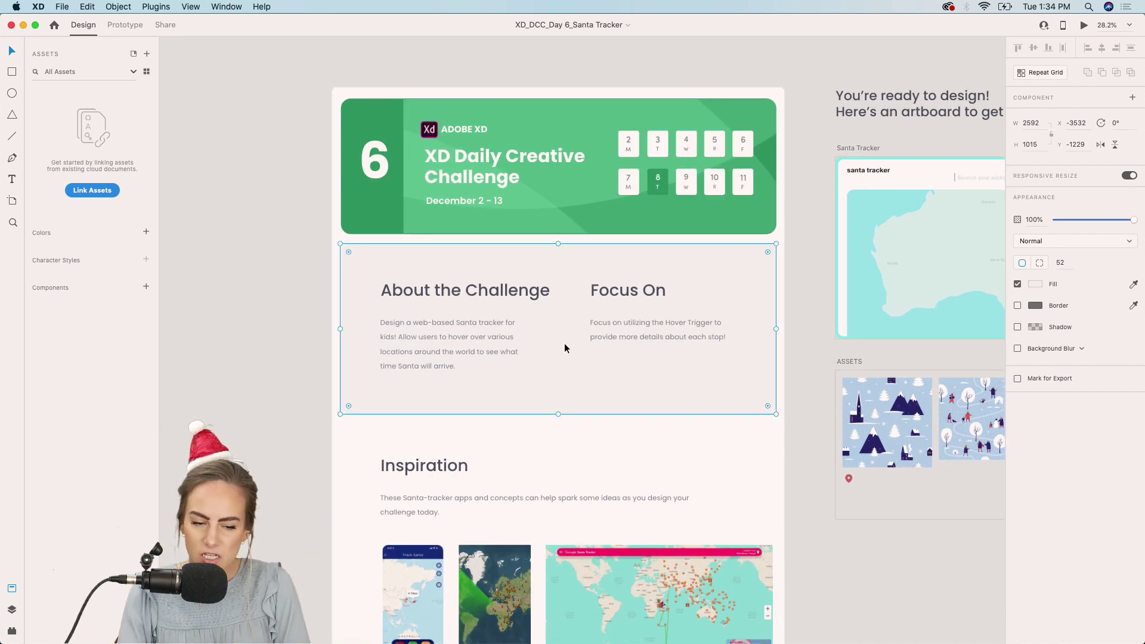
scroll(566, 348, up, 2)
scroll(675, 334, right, 5)
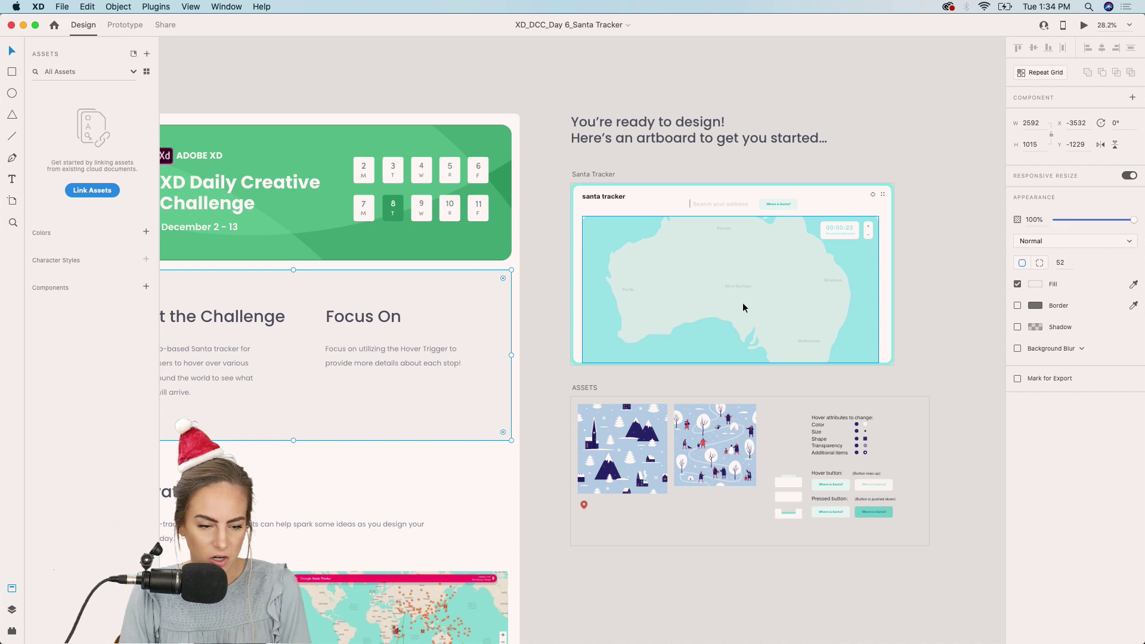
scroll(743, 308, left, 8)
scroll(743, 308, up, 2)
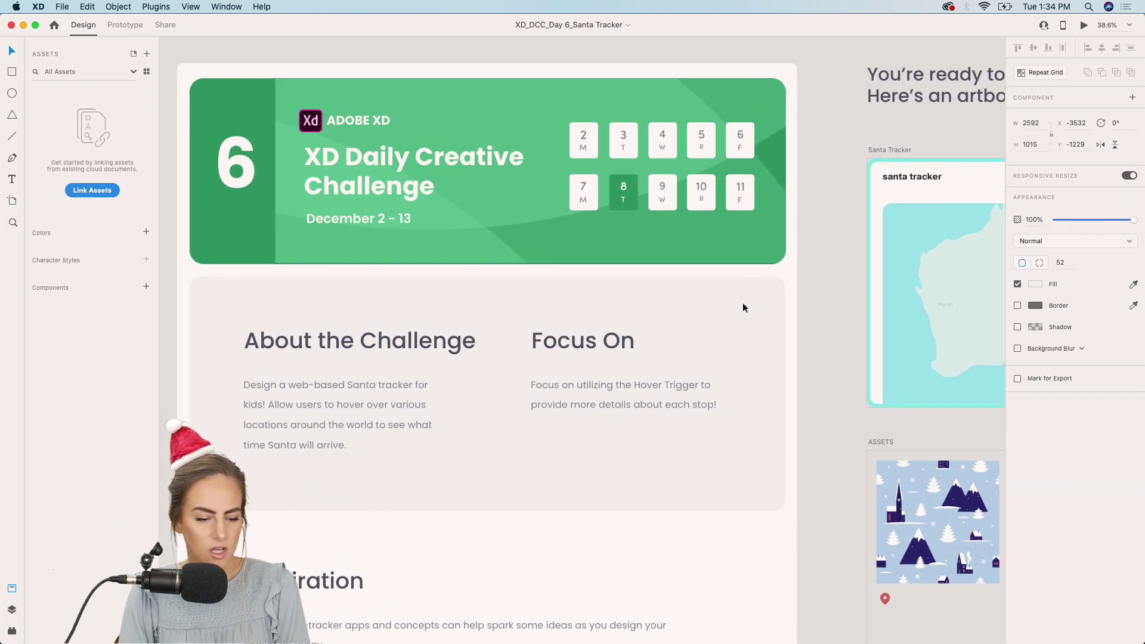
scroll(743, 308, left, 3)
scroll(742, 307, down, 1)
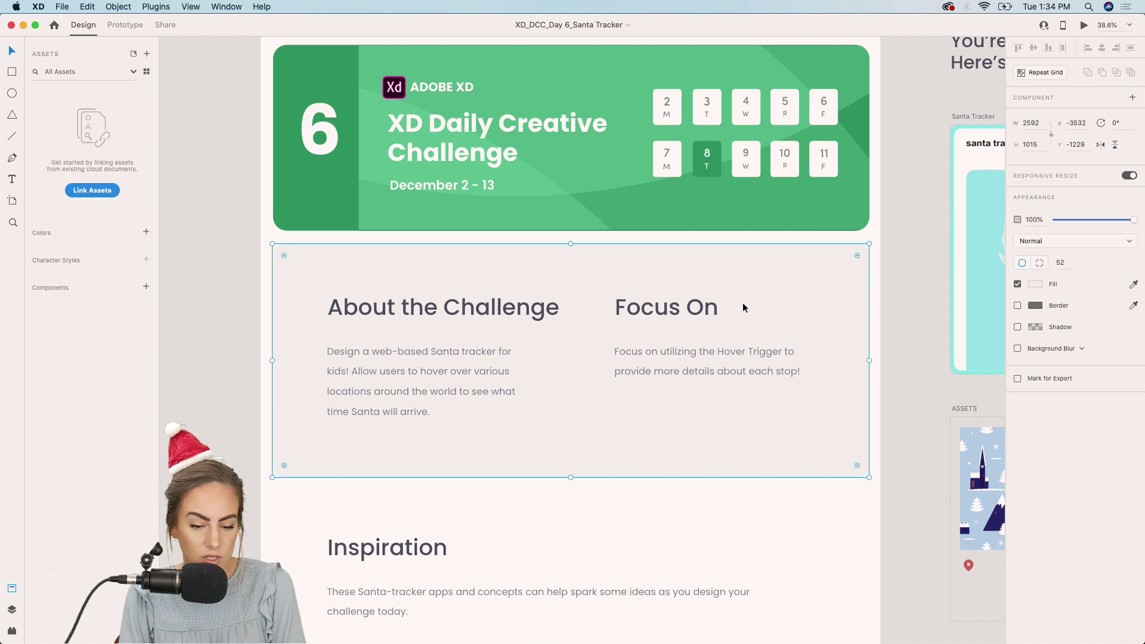
scroll(743, 303, right, 10)
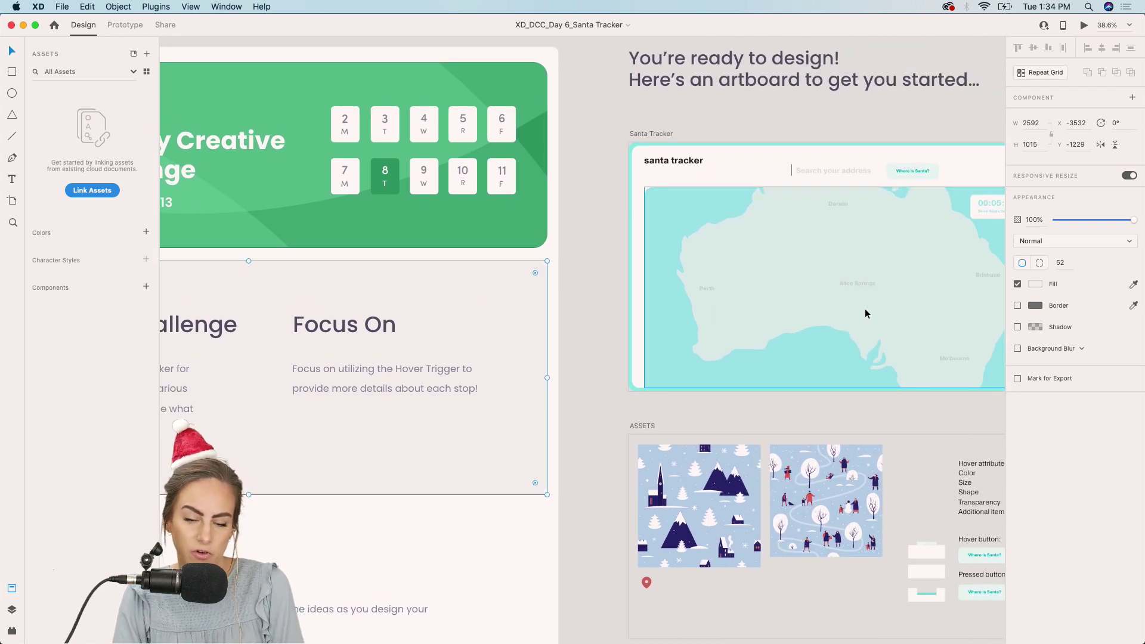
scroll(868, 314, right, 3)
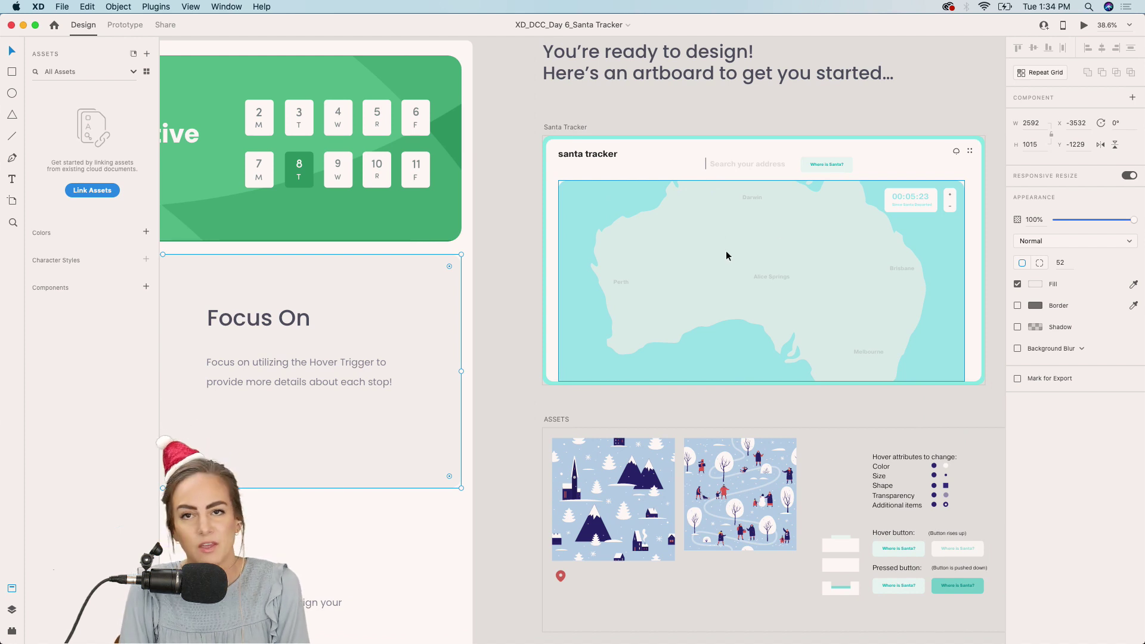
- Review the challenge brief's About the Challenge and Focus On text, and the Inspiration section with its example Santa trackers
scroll(727, 255, left, 15)
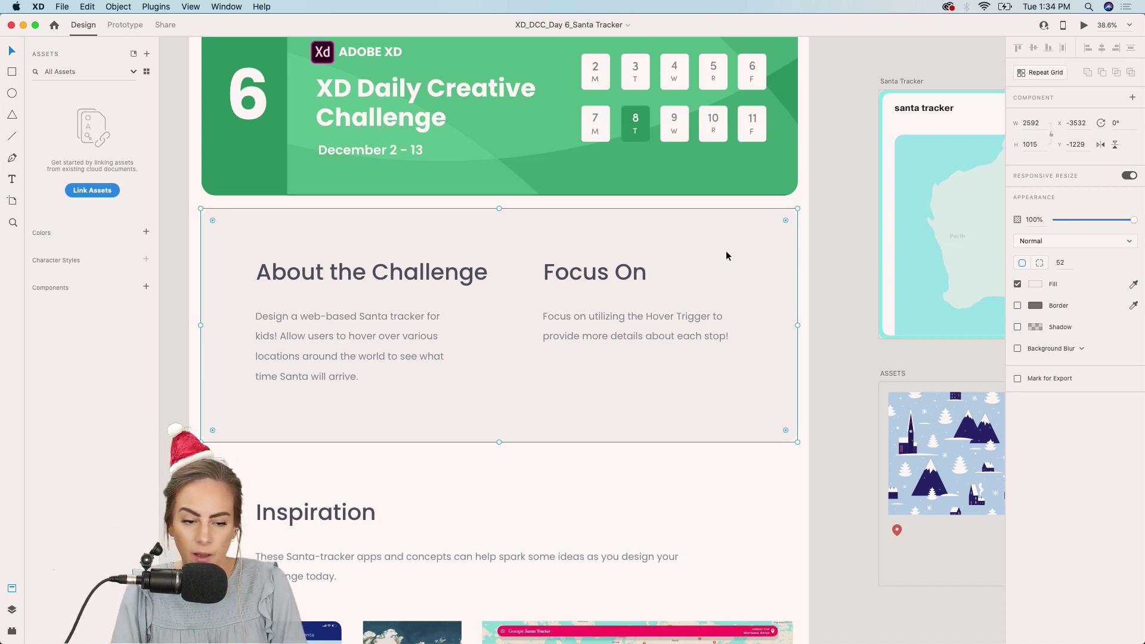
scroll(727, 255, down, 10)
scroll(726, 256, left, 4)
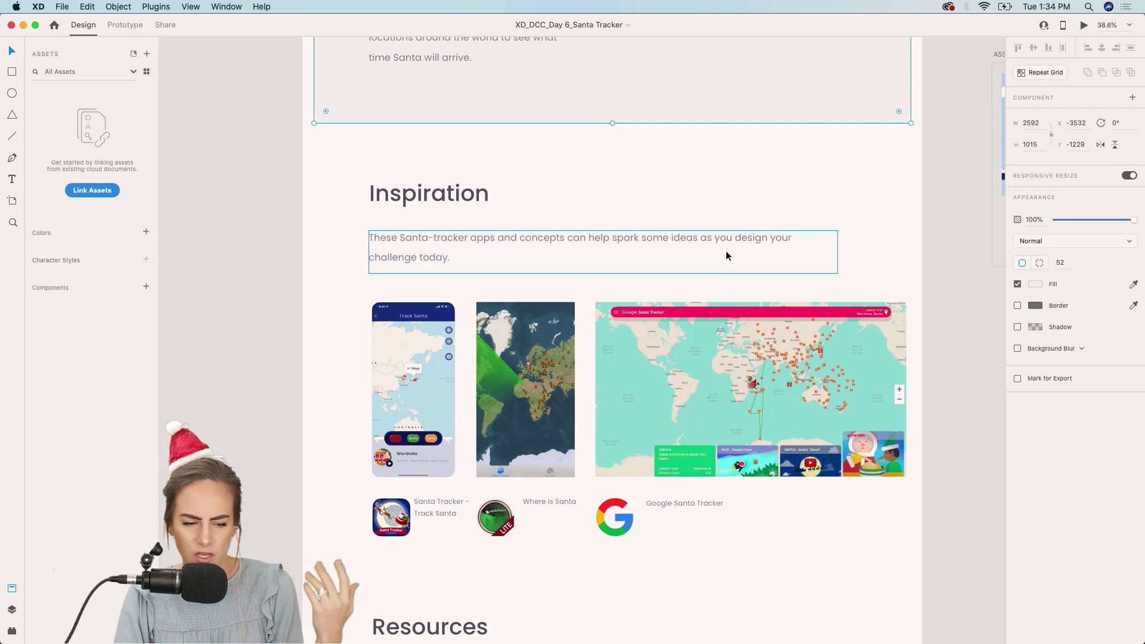
scroll(726, 255, up, 5)
scroll(727, 256, down, 3)
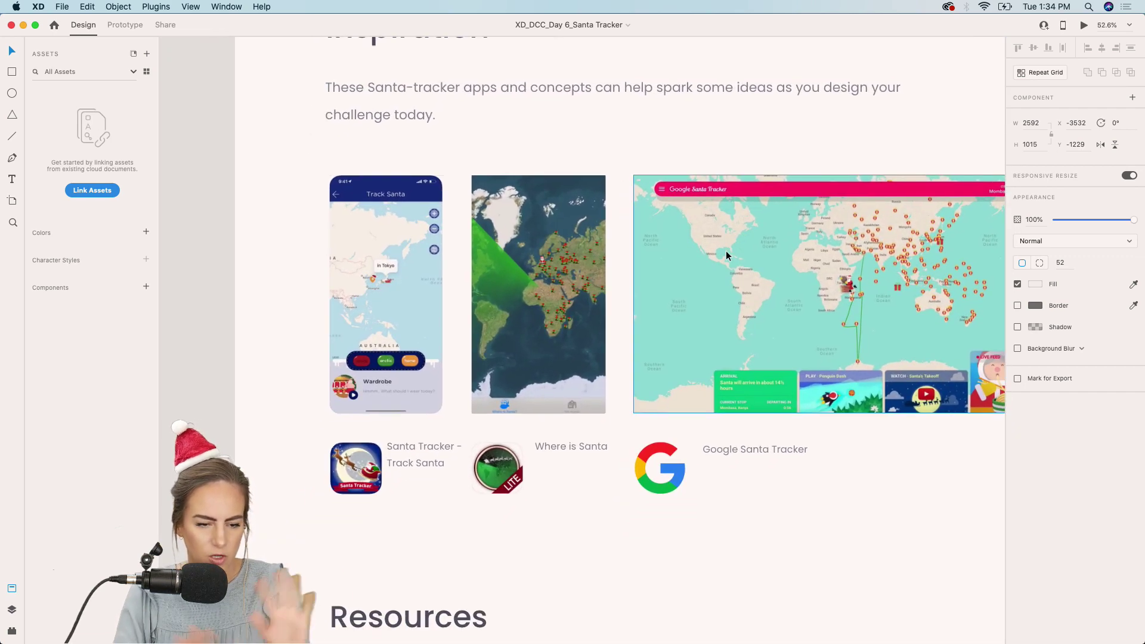
scroll(727, 255, up, 2)
scroll(727, 256, right, 1)
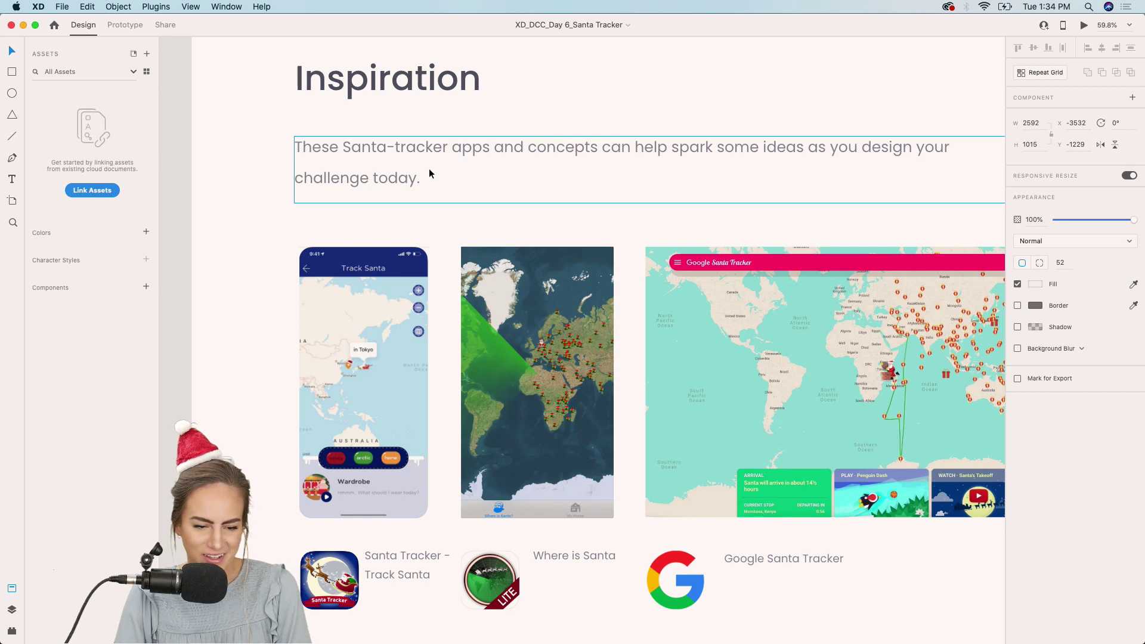
- Examine the Santa Tracker - Track Santa example up close, including its map callout, navigation buttons and Wardrobe section
scroll(430, 175, up, 1)
scroll(430, 175, down, 2)
scroll(428, 169, down, 3)
scroll(434, 106, up, 3)
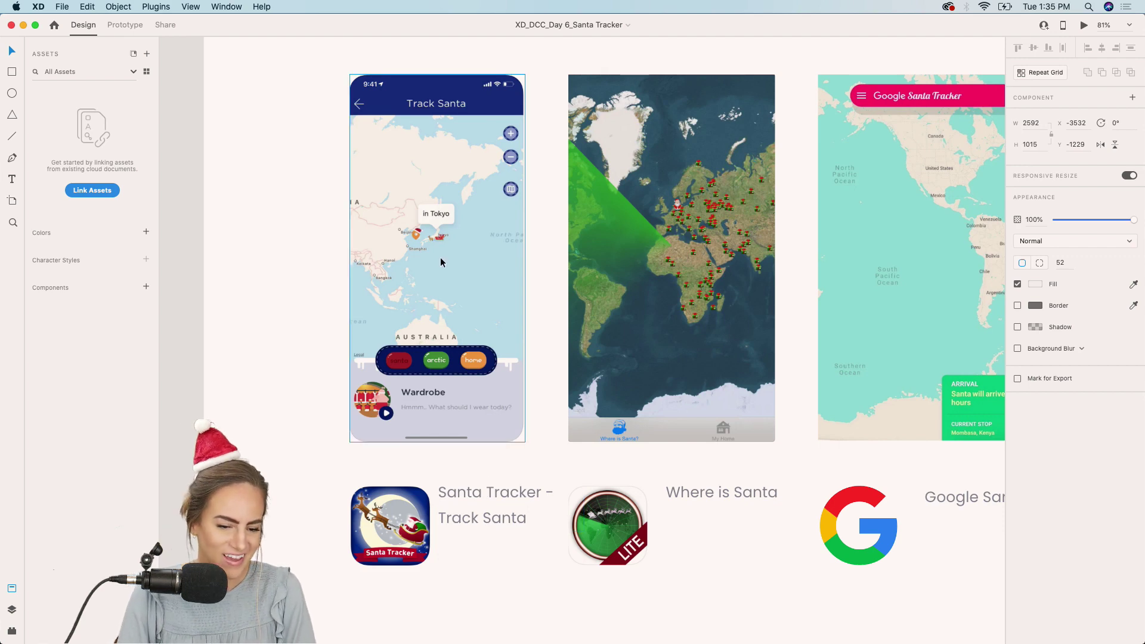
scroll(440, 239, up, 5)
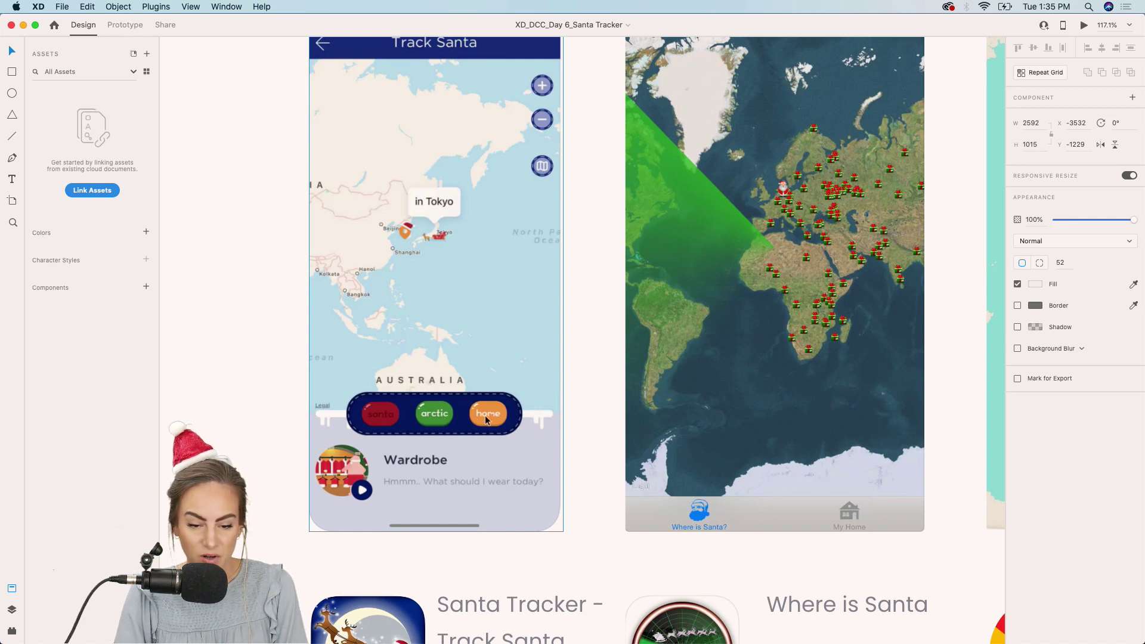
- Compare the Where is Santa app example with the Google Santa Tracker web example, checking their maps, location markers and information cards
scroll(485, 415, down, 5)
scroll(485, 415, right, 3)
scroll(485, 420, right, 3)
scroll(485, 420, down, 1)
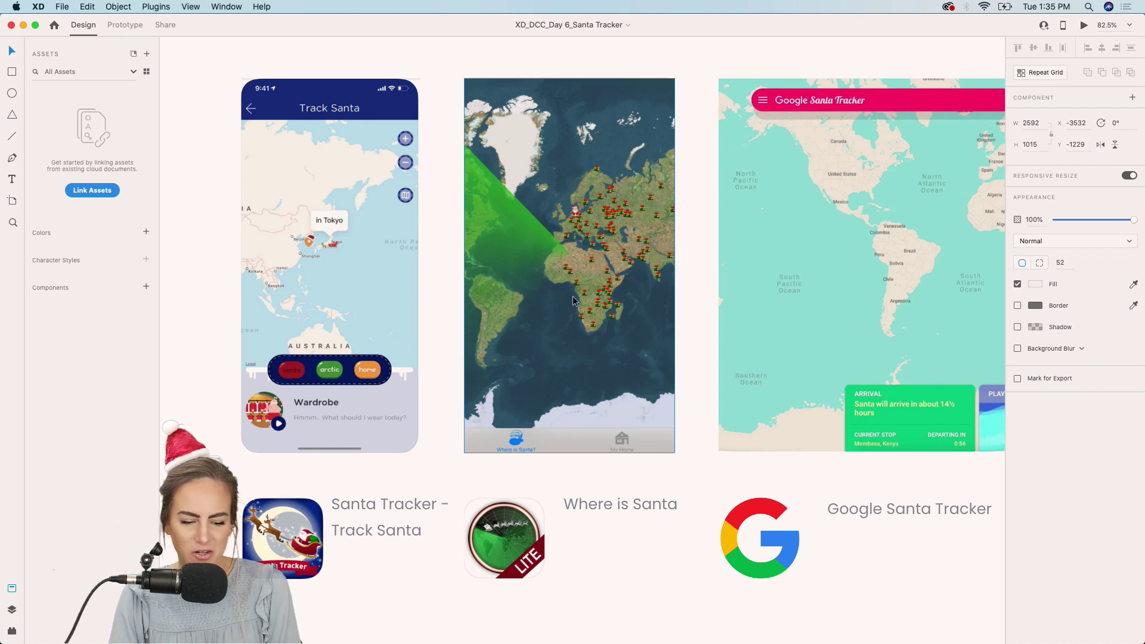
scroll(572, 296, up, 4)
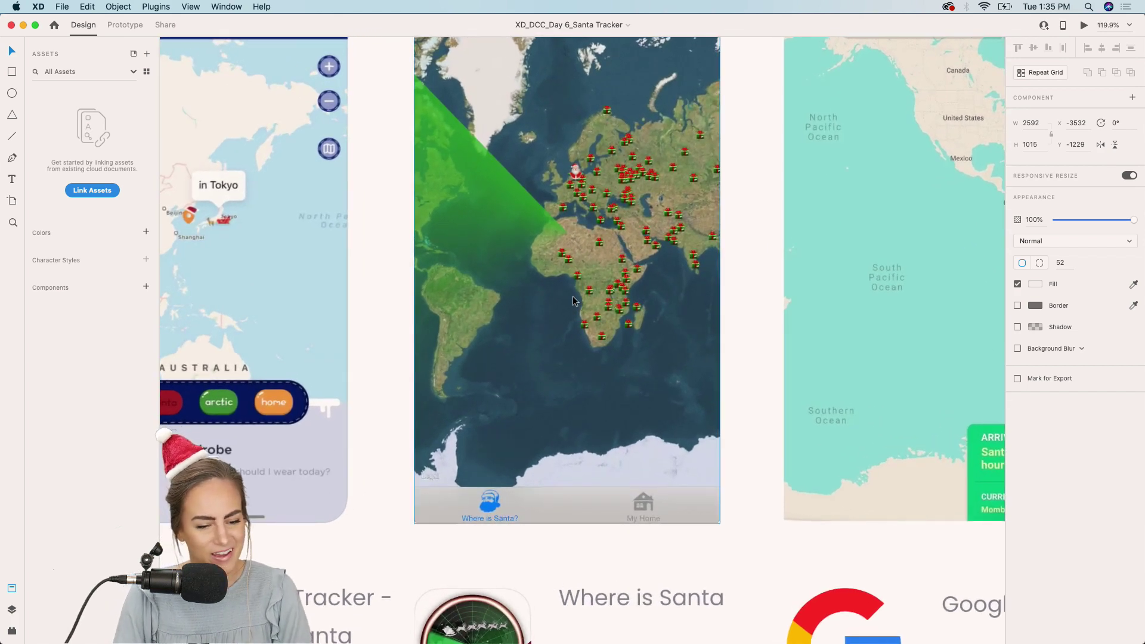
scroll(593, 278, down, 3)
scroll(593, 278, down, 2)
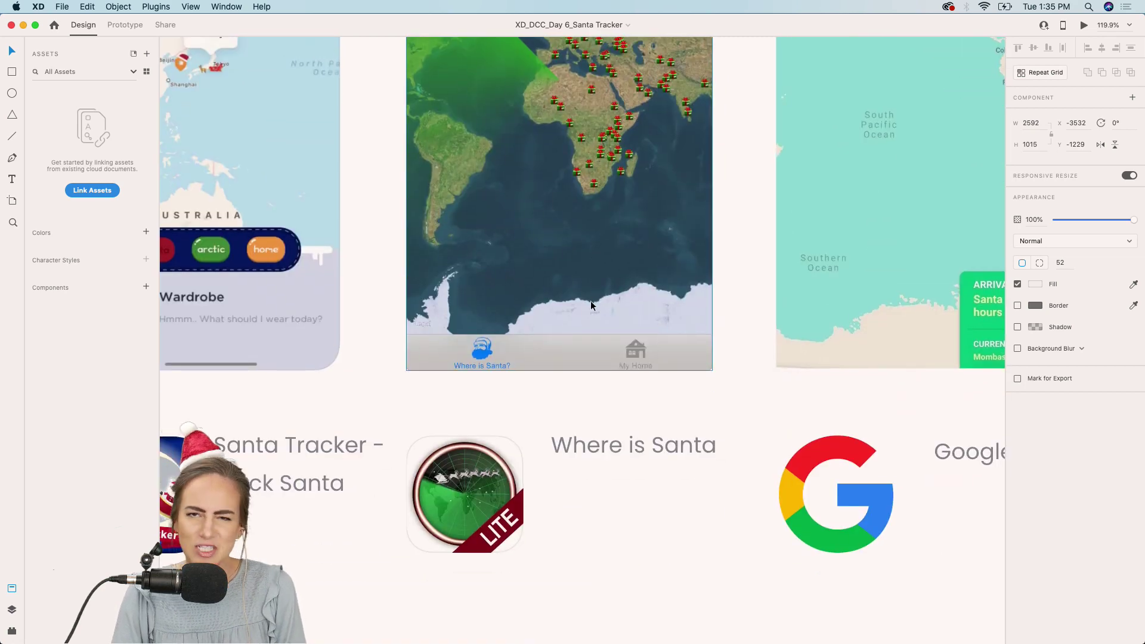
scroll(590, 300, down, 1)
scroll(591, 301, up, 4)
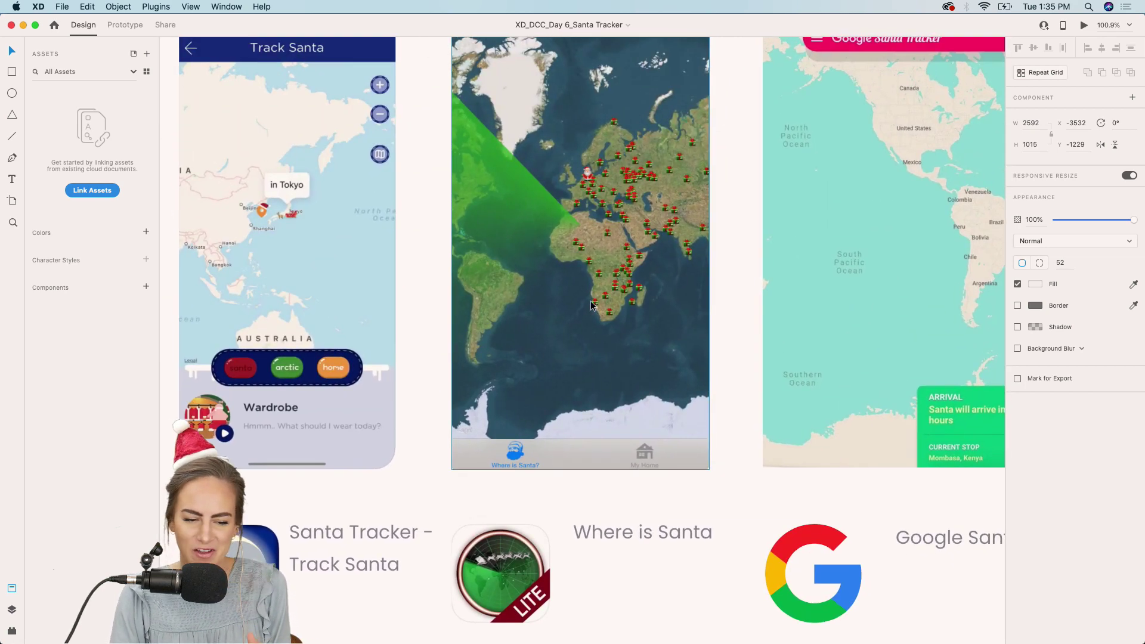
scroll(592, 306, up, 1)
scroll(592, 306, right, 4)
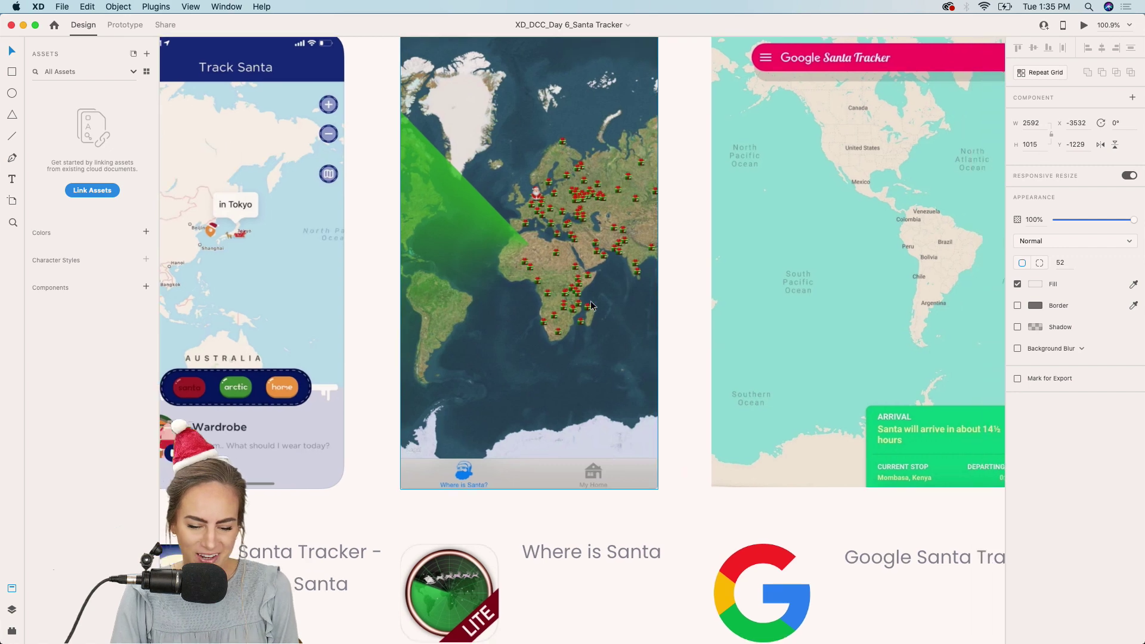
scroll(590, 305, right, 8)
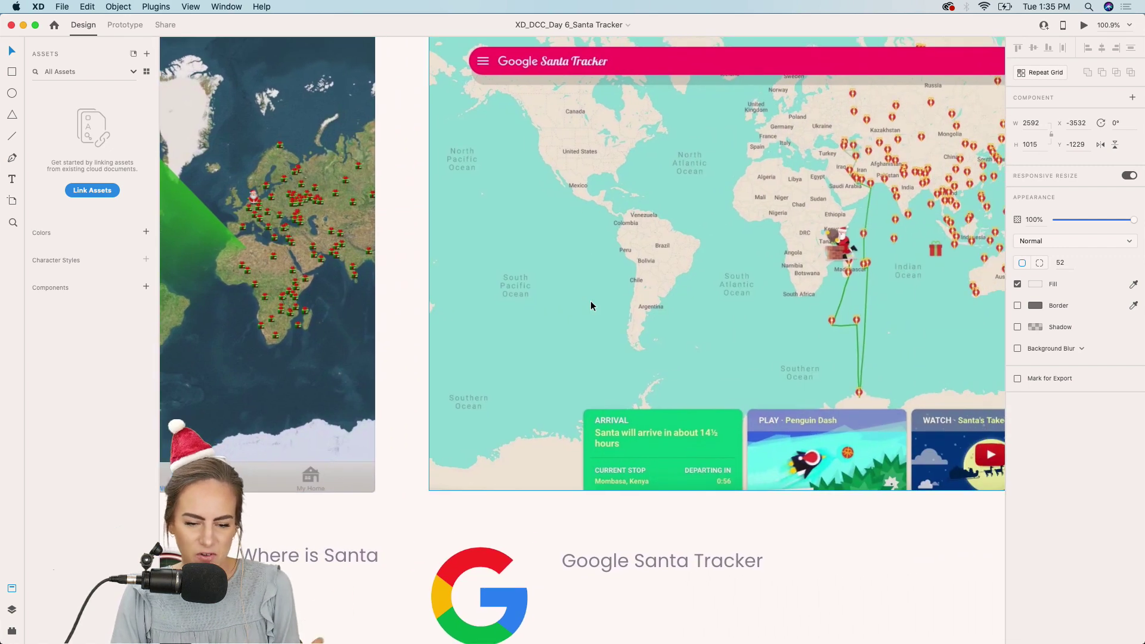
scroll(591, 306, right, 6)
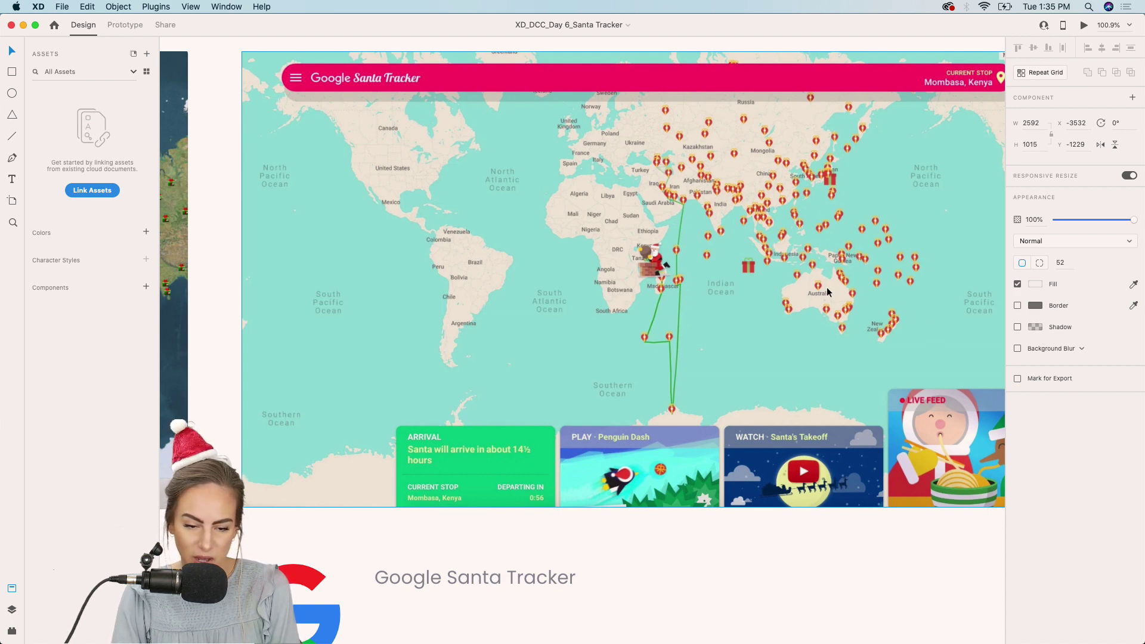
scroll(693, 308, down, 5)
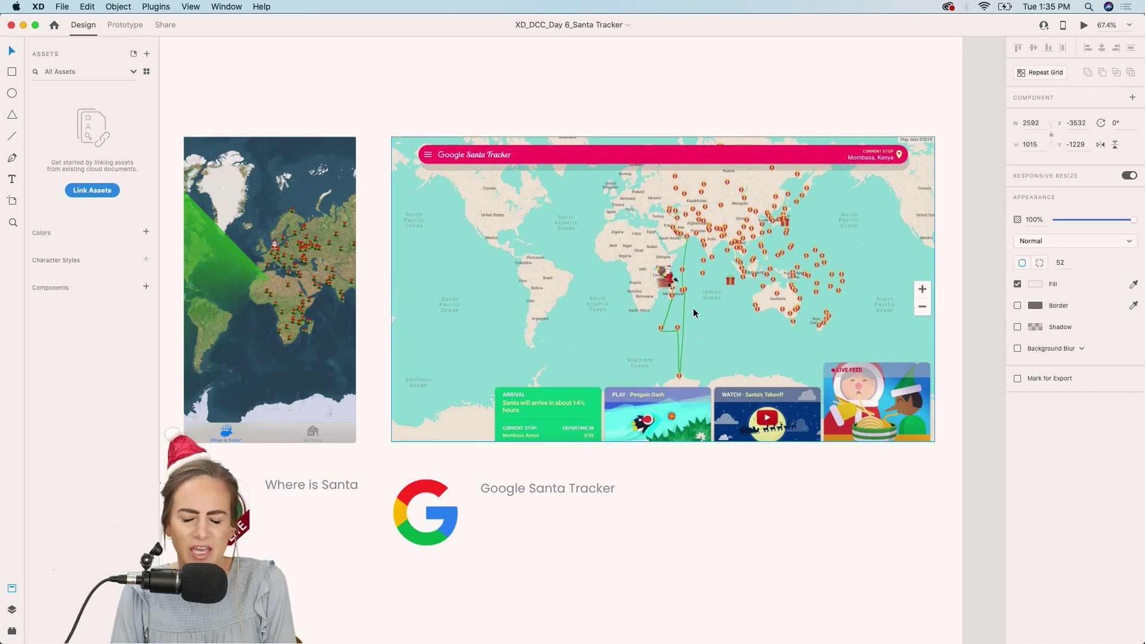
- Look through the brief's Resources lists and its closing Daily Feedback & Updates and When you Finish sections
scroll(694, 308, down, 4)
scroll(694, 307, down, 3)
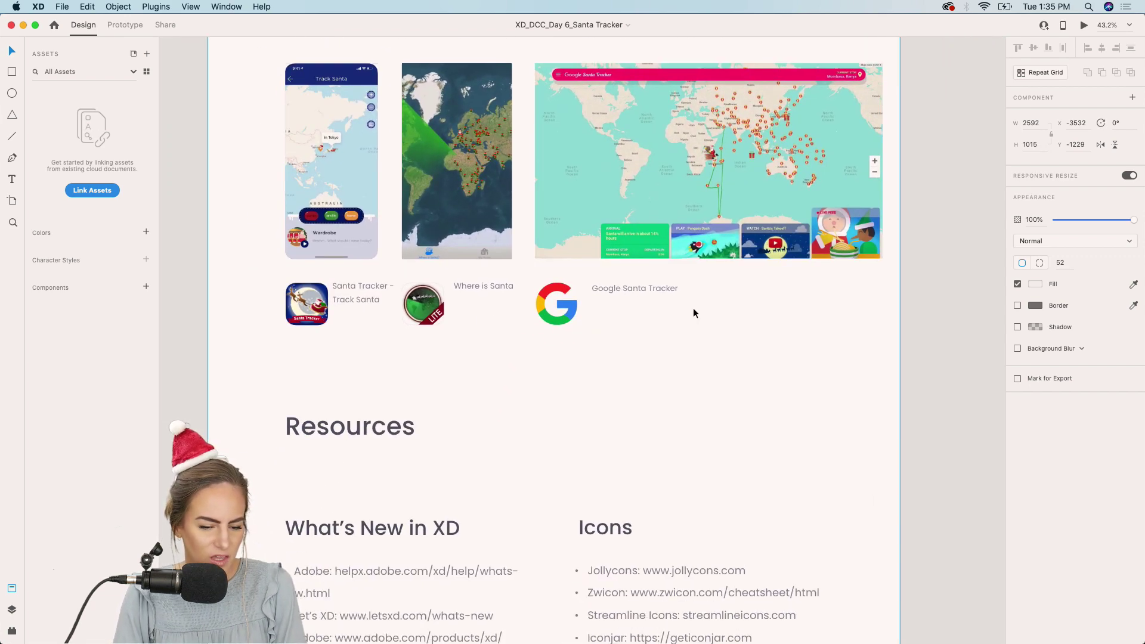
scroll(693, 307, down, 5)
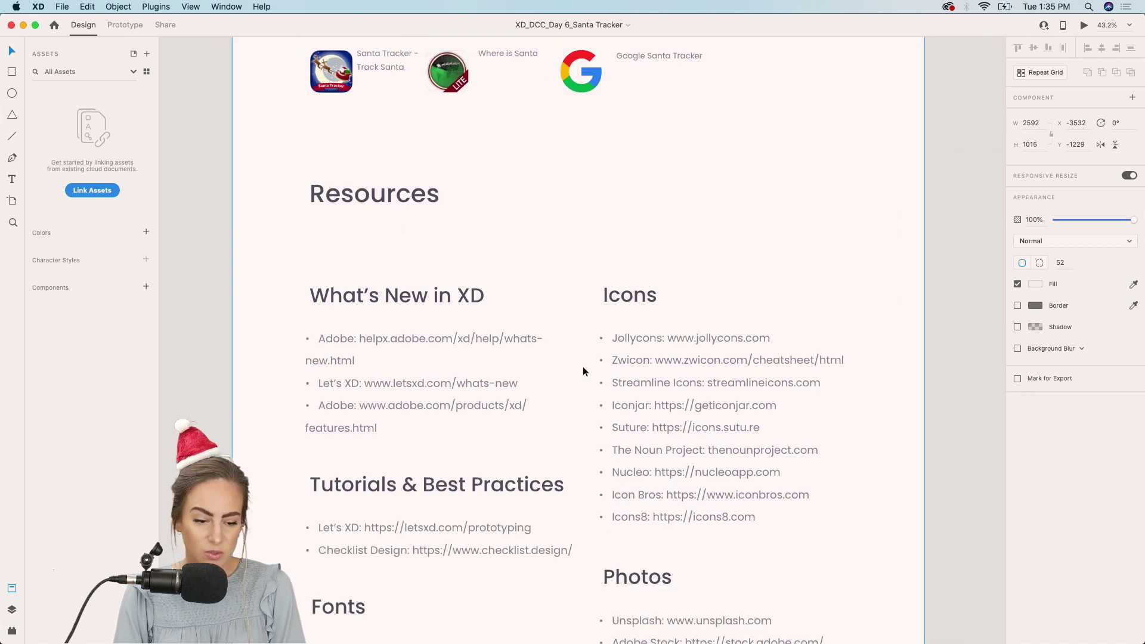
scroll(583, 371, down, 10)
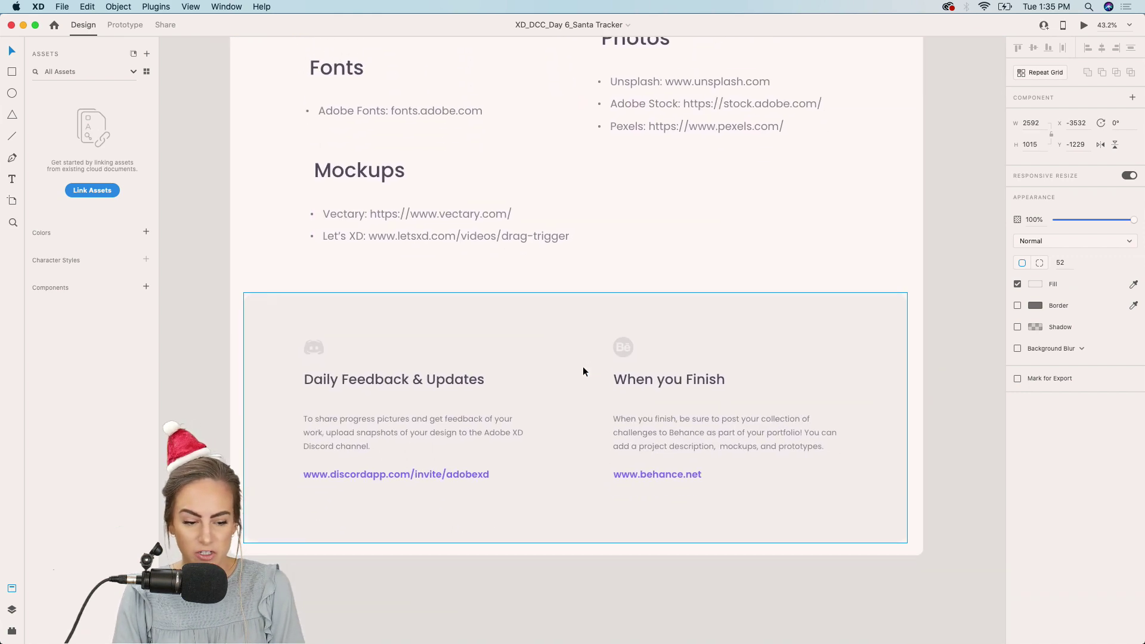
scroll(583, 371, down, 1)
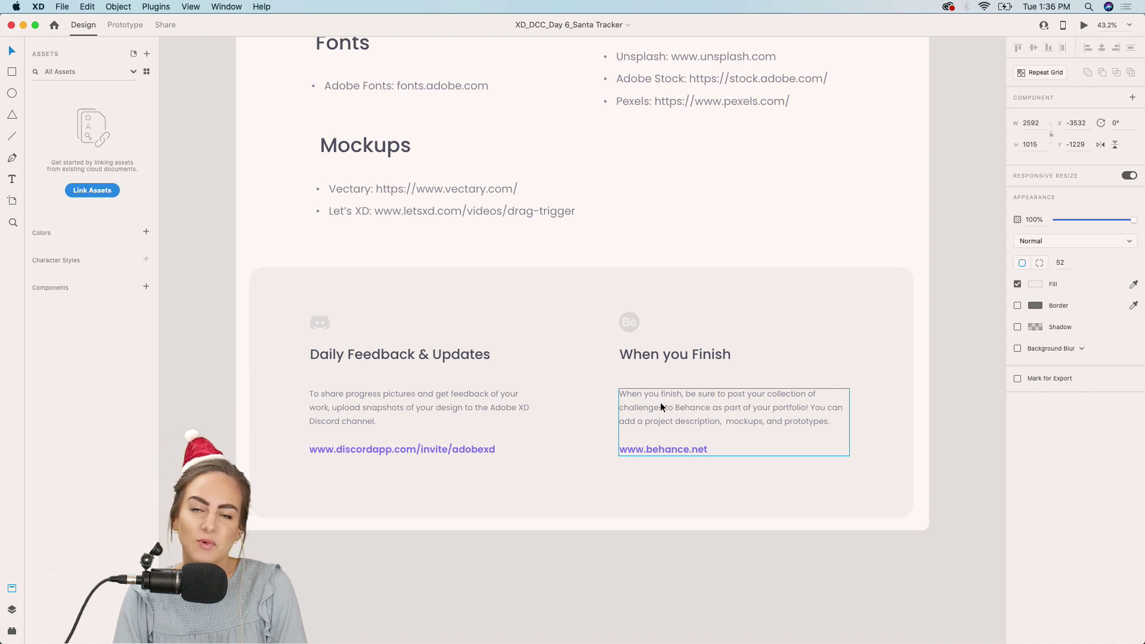
scroll(660, 403, down, 3)
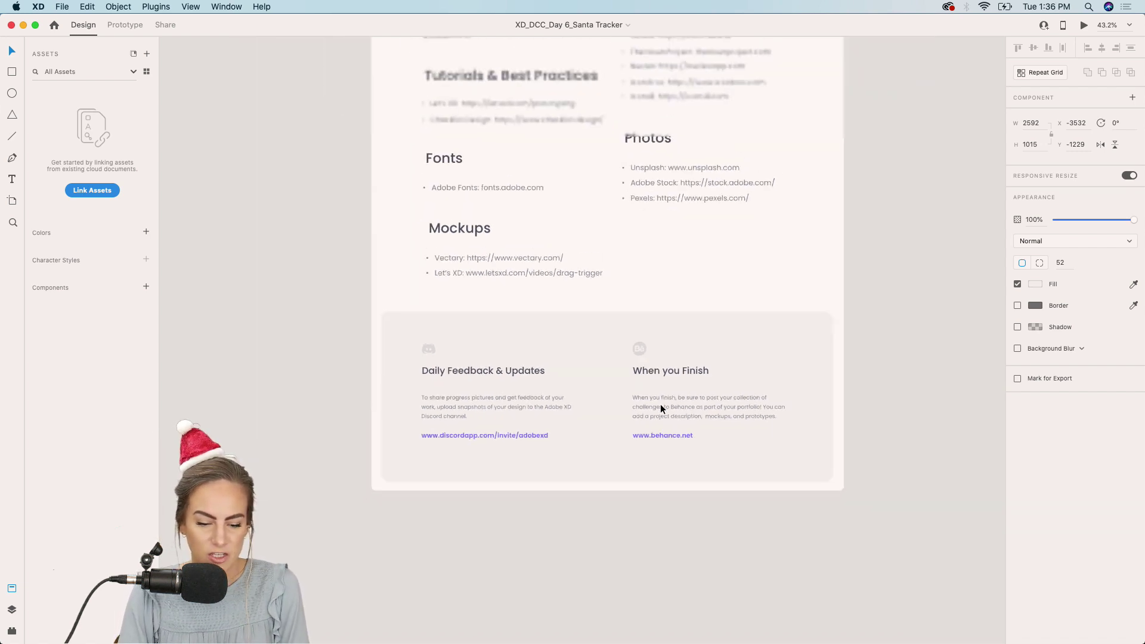
- Return to the Santa Tracker artboard, clear the selection, and examine its address search, Where is Santa? button, Australia map and timer
scroll(660, 403, up, 10)
scroll(661, 403, up, 3)
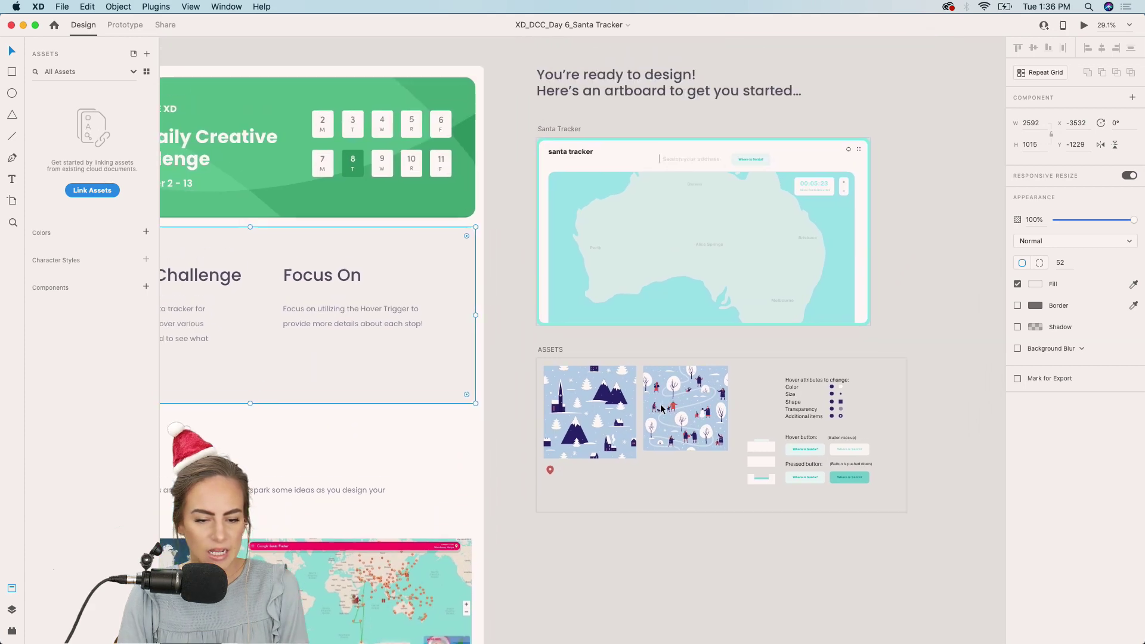
scroll(661, 403, up, 5)
scroll(661, 409, up, 2)
scroll(660, 409, right, 1)
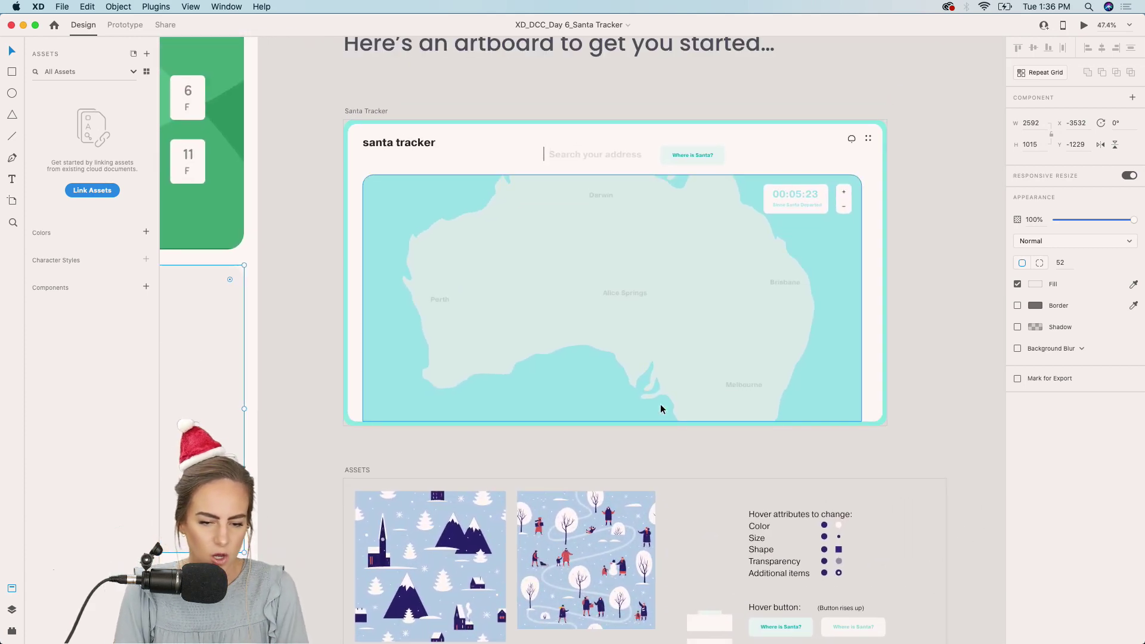
scroll(660, 409, up, 3)
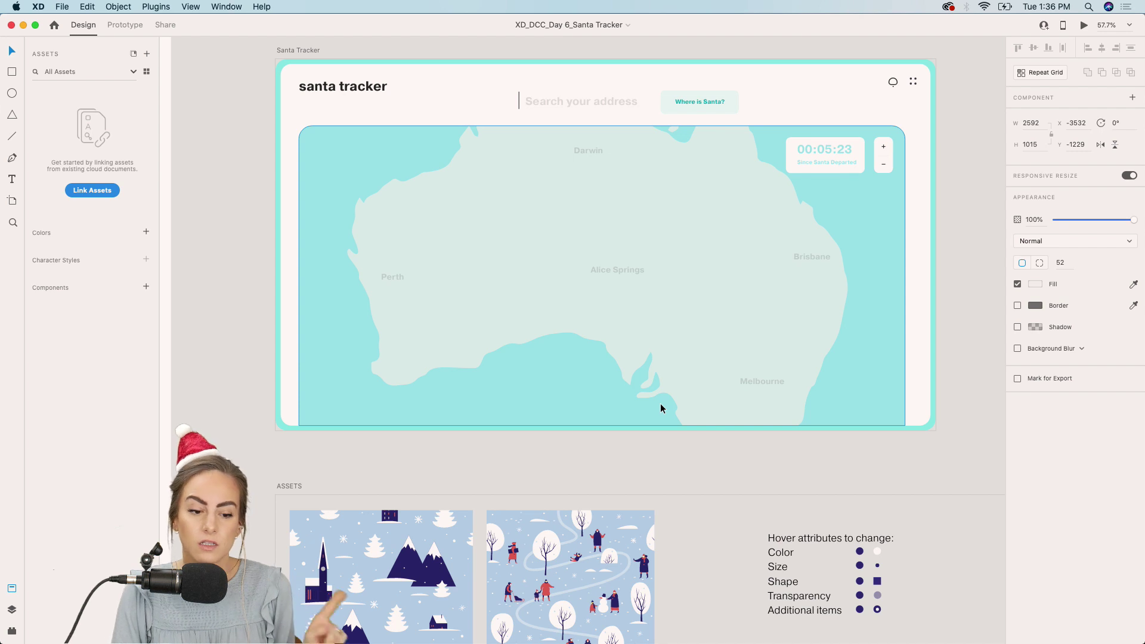
click(661, 468)
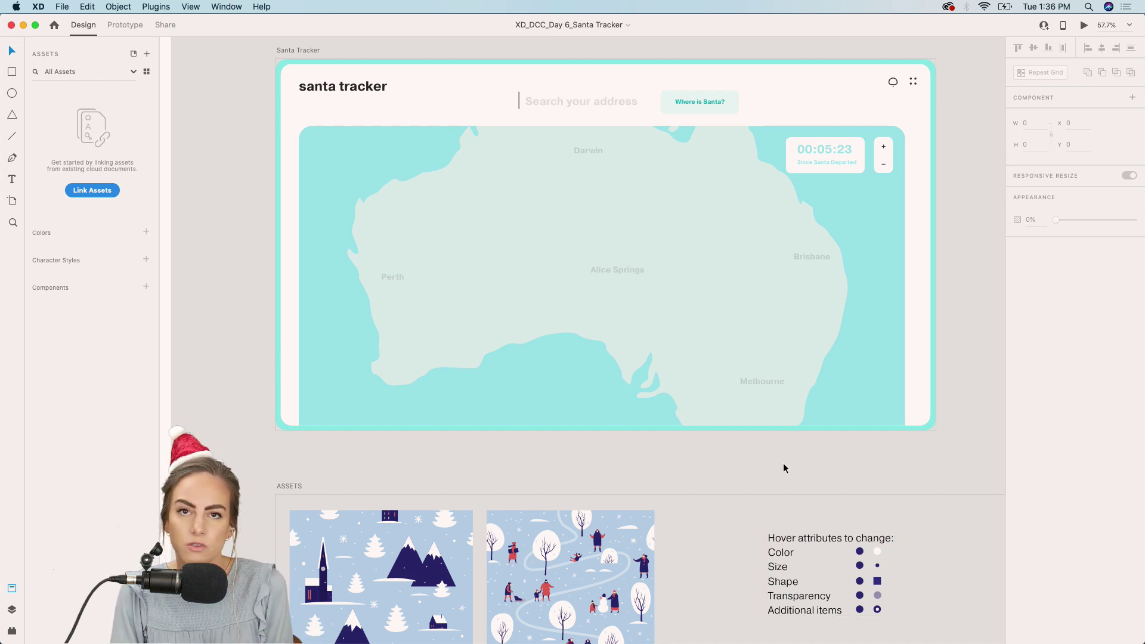
scroll(785, 468, up, 2)
scroll(785, 468, left, 1)
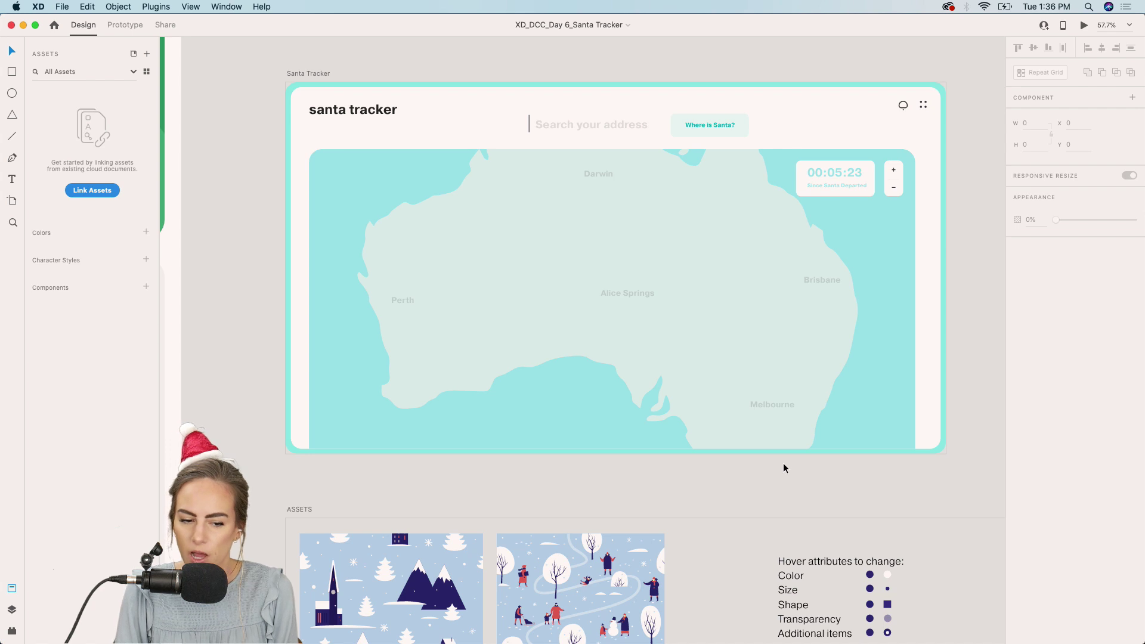
scroll(531, 155, up, 3)
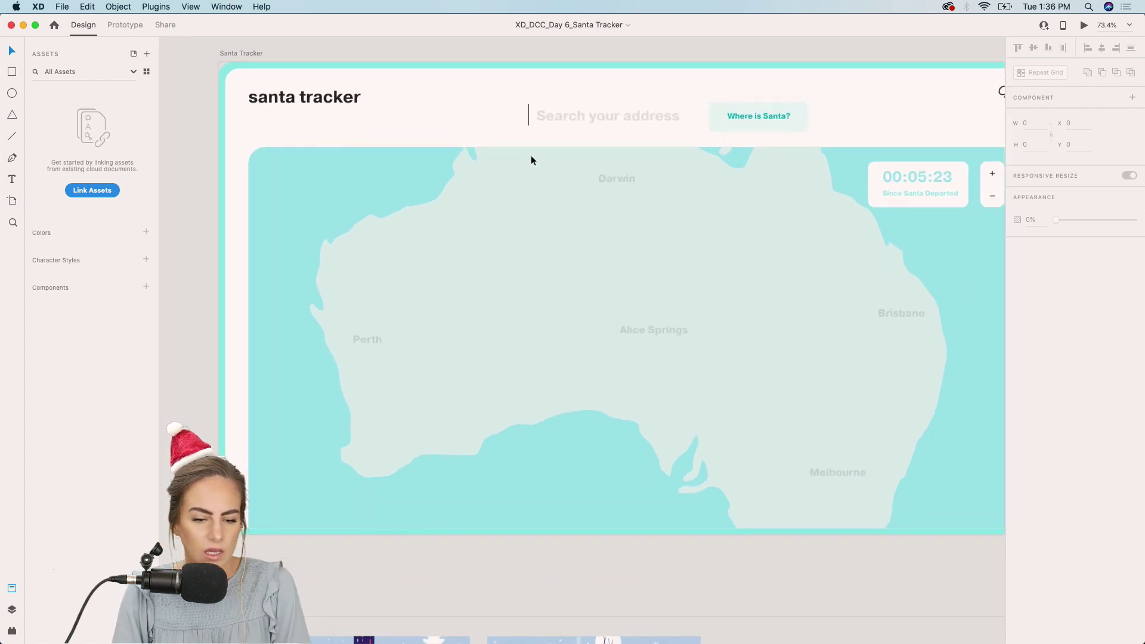
scroll(531, 155, right, 2)
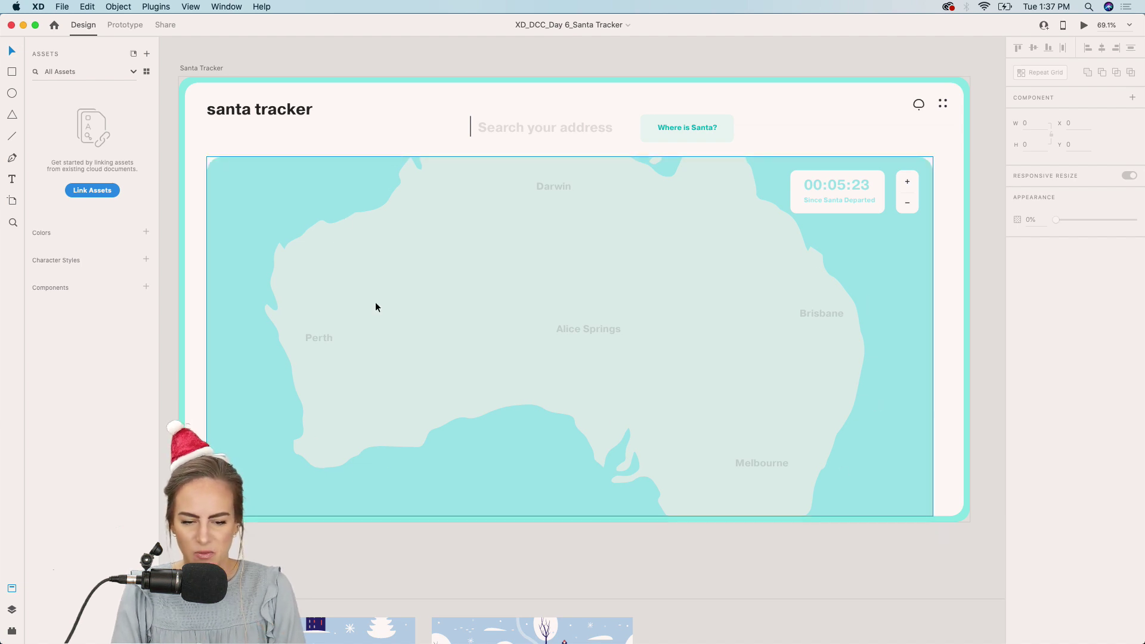
scroll(627, 252, up, 3)
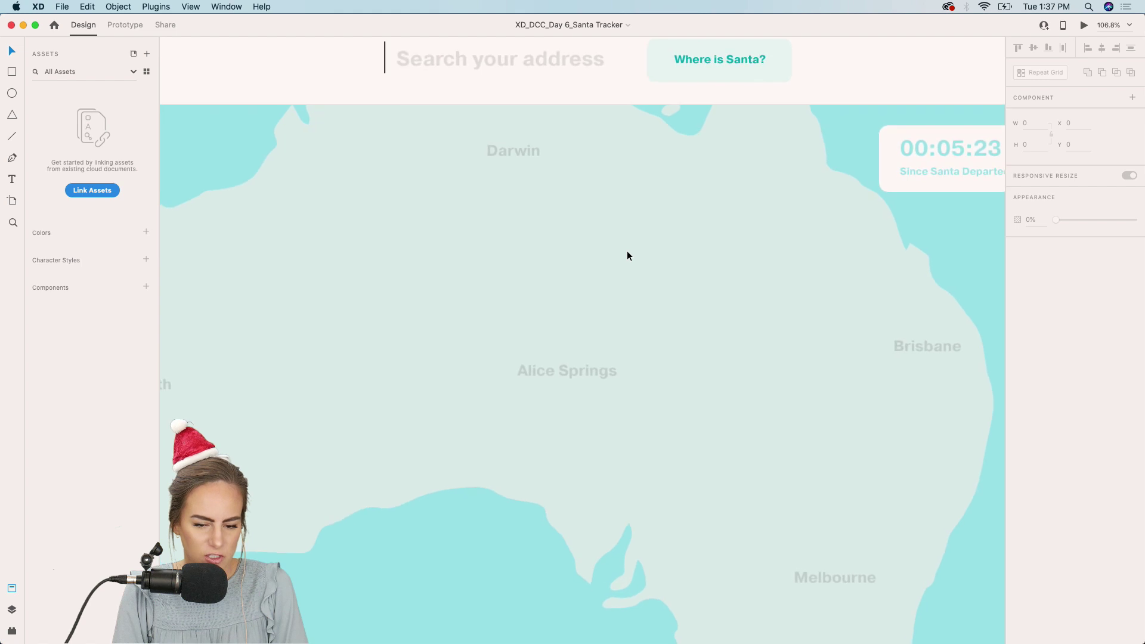
scroll(627, 255, down, 3)
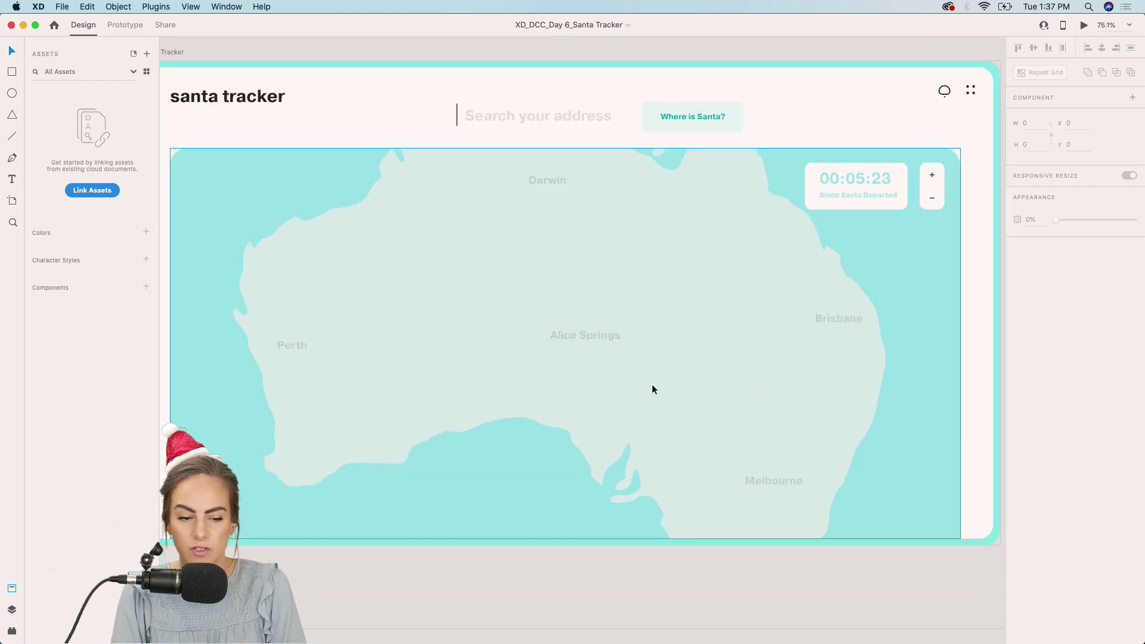
- Inspect the supplied assets below the artboard, including the two winter pattern illustrations and the red location pin
scroll(652, 389, down, 3)
scroll(653, 389, down, 5)
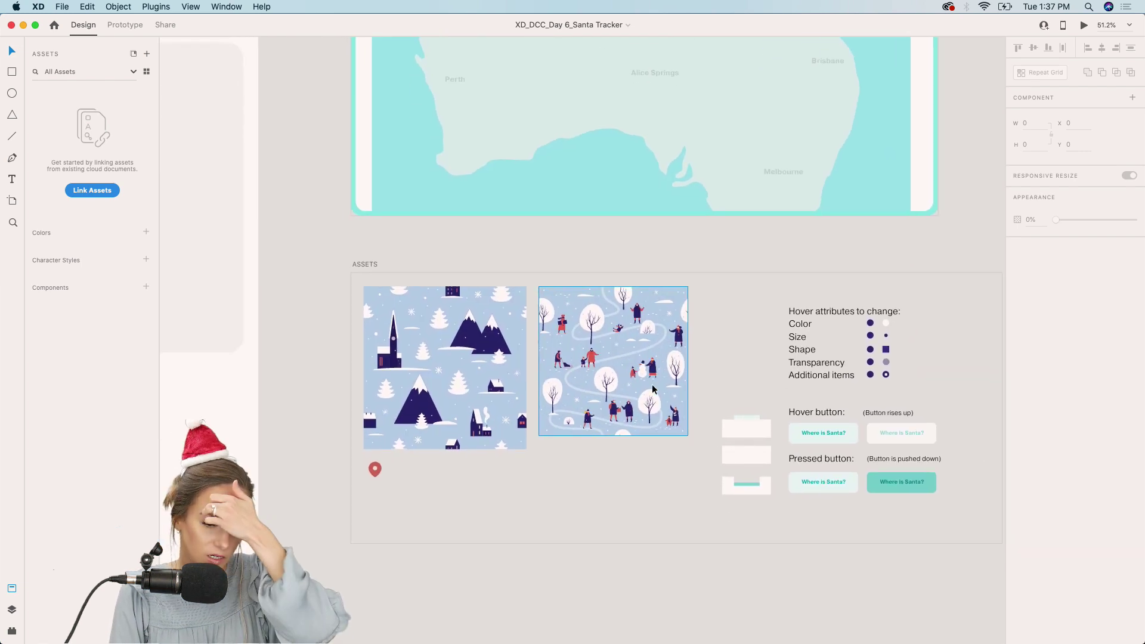
scroll(546, 434, up, 2)
scroll(545, 435, up, 3)
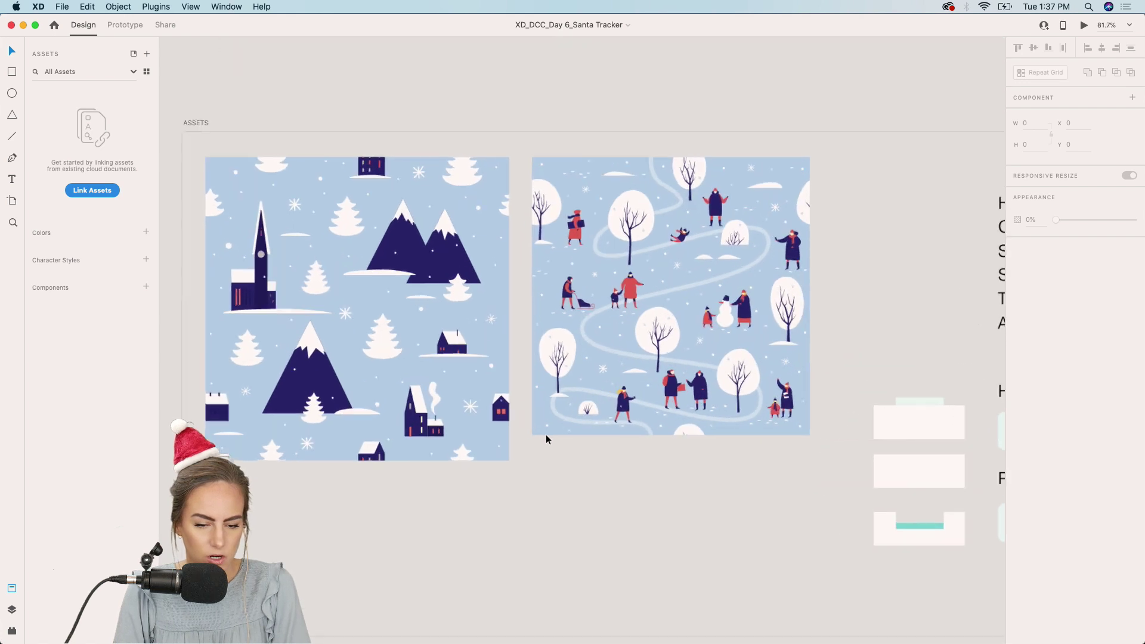
scroll(546, 440, left, 5)
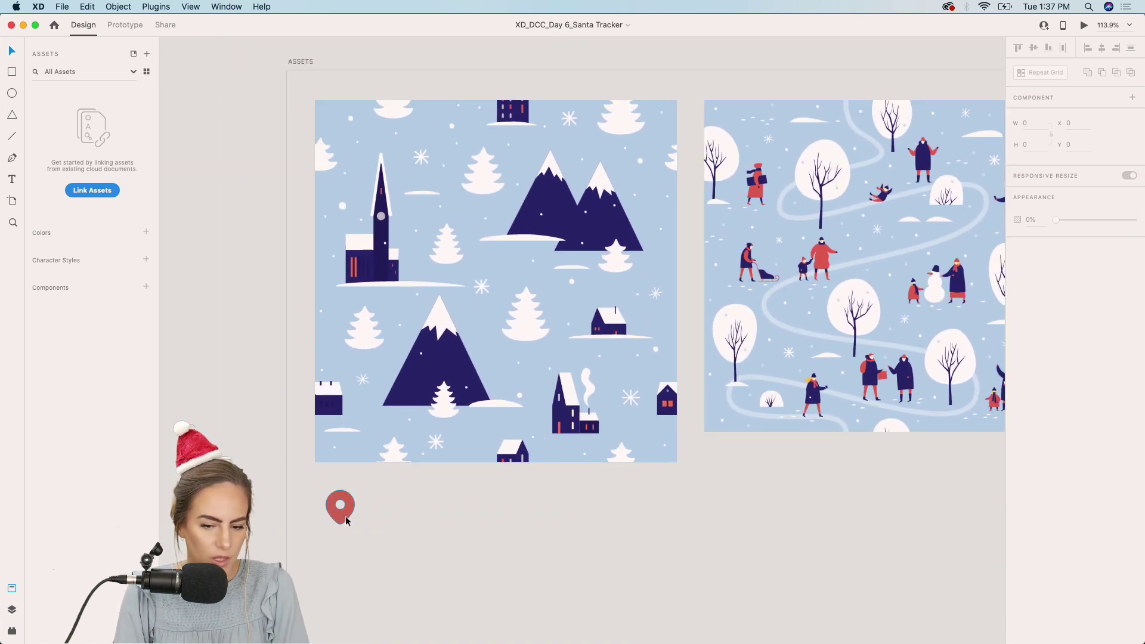
scroll(346, 519, right, 2)
scroll(346, 519, up, 1)
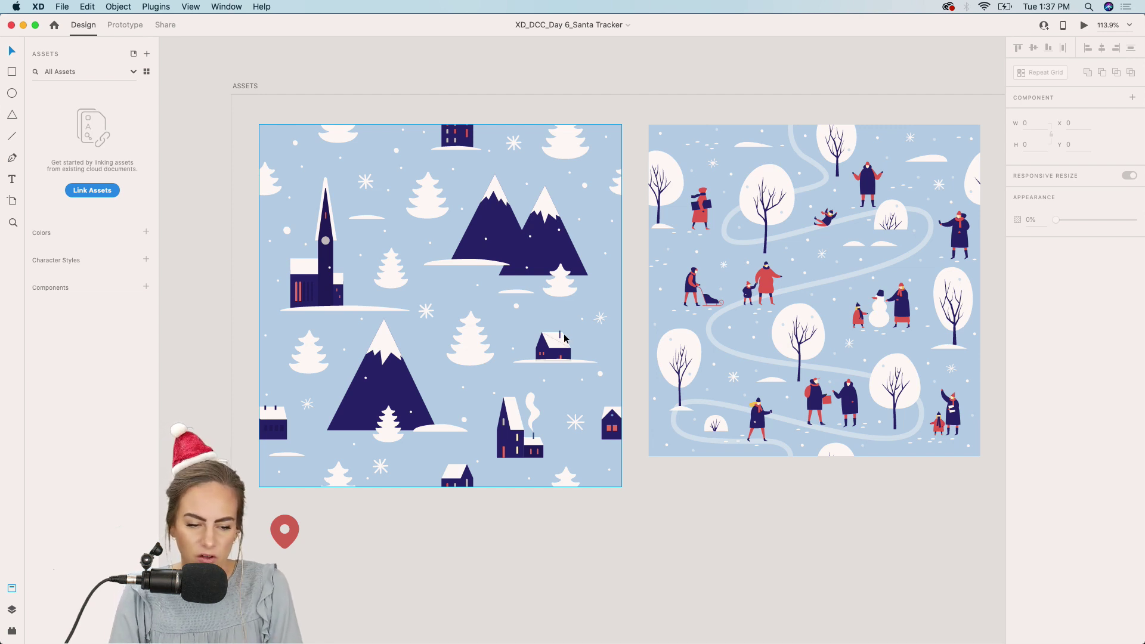
- Switch to Chrome, open Adobe Stock in a new tab, and search it for "santa illustration vector"
click(635, 641)
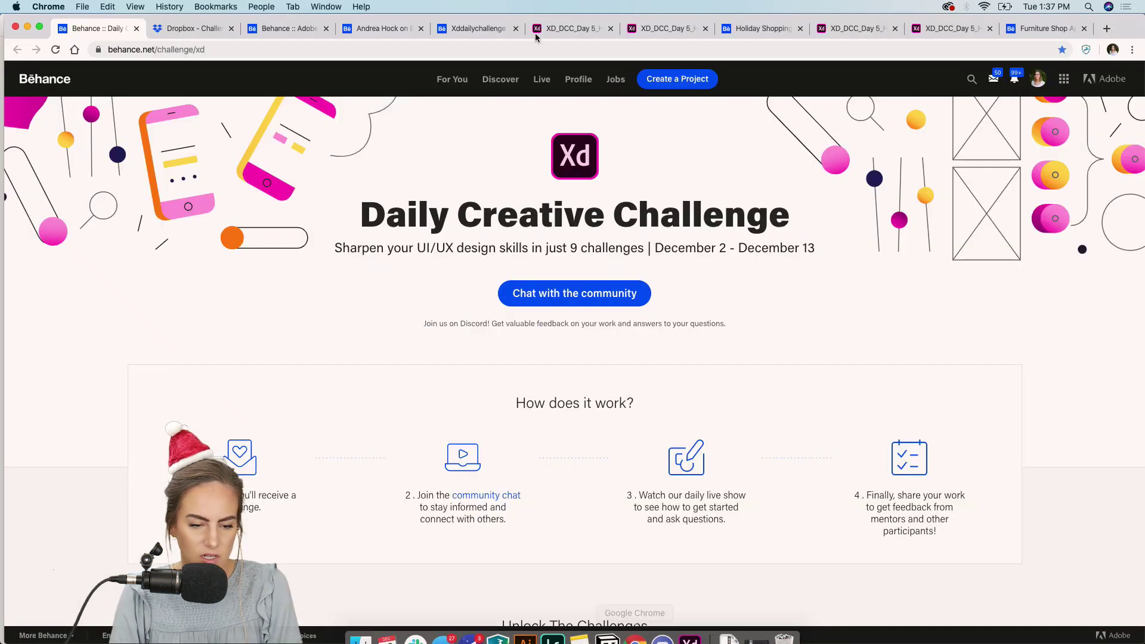
click(1107, 29)
text(adobe stock)
key(Return)
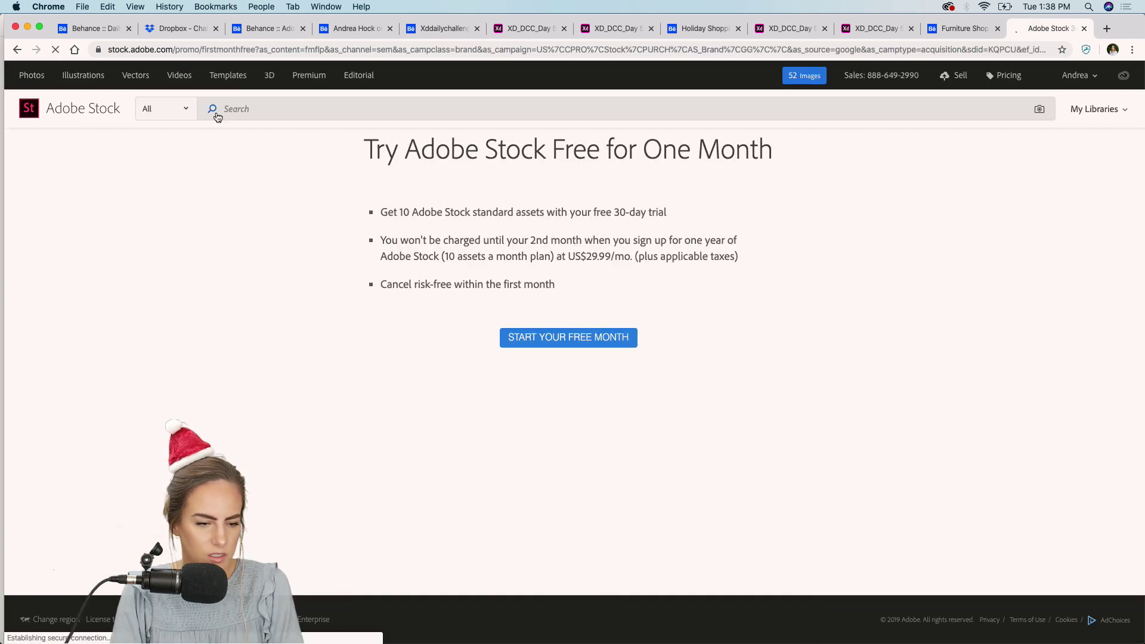
click(280, 116)
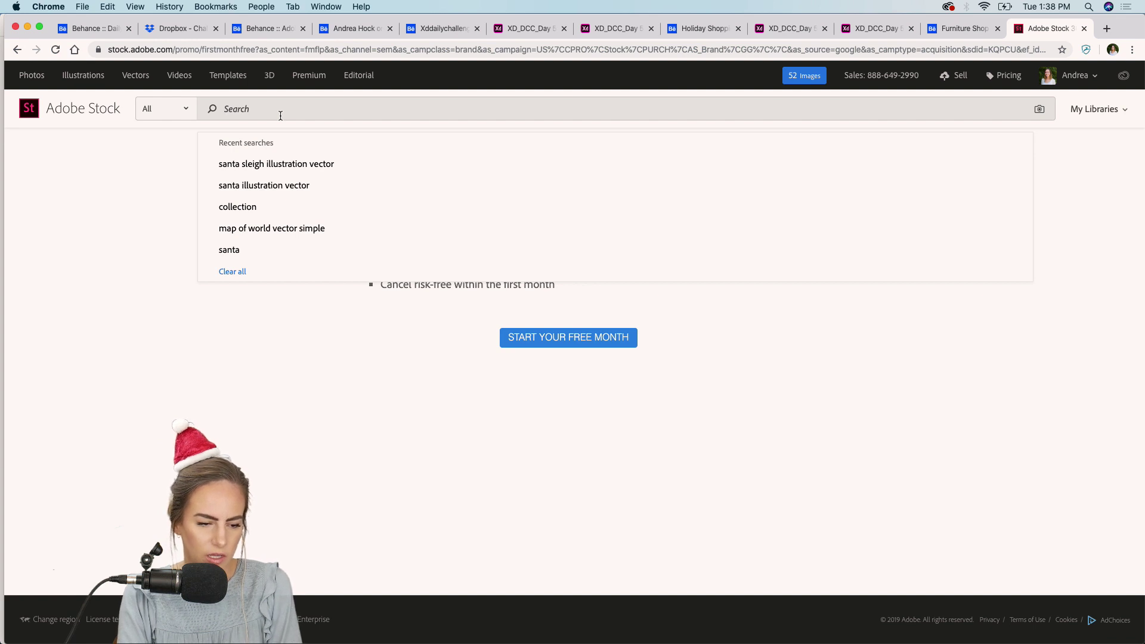
click(275, 185)
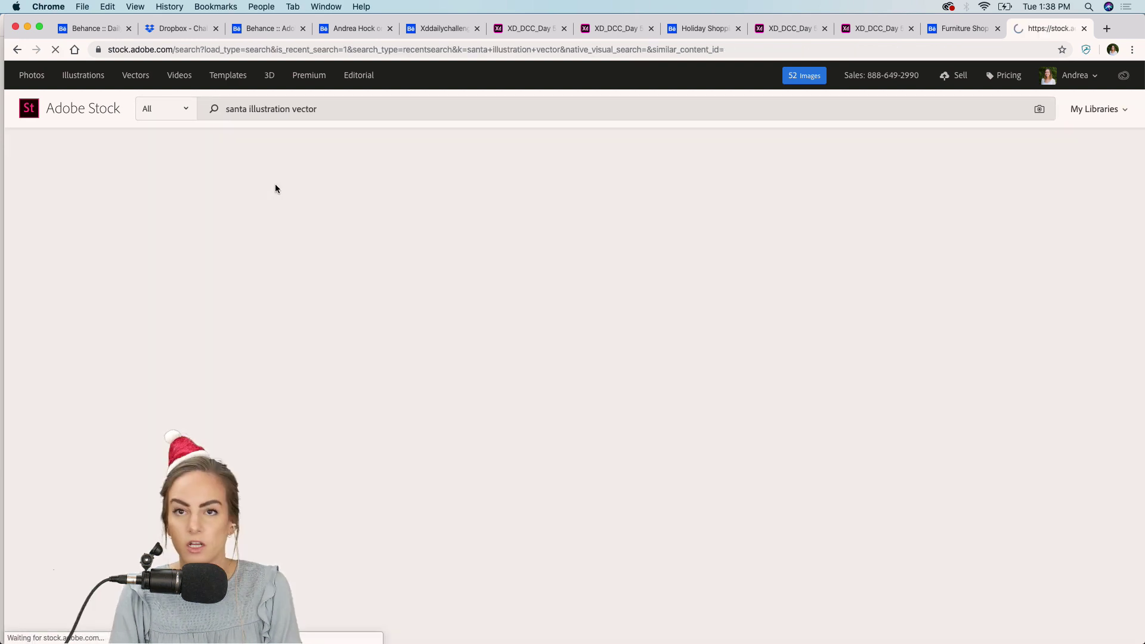
- Browse the Santa vector results, previewing the beige Christmas icon collection and the licensed collection of happy Santa Clauses on a grey background
scroll(488, 358, down, 8)
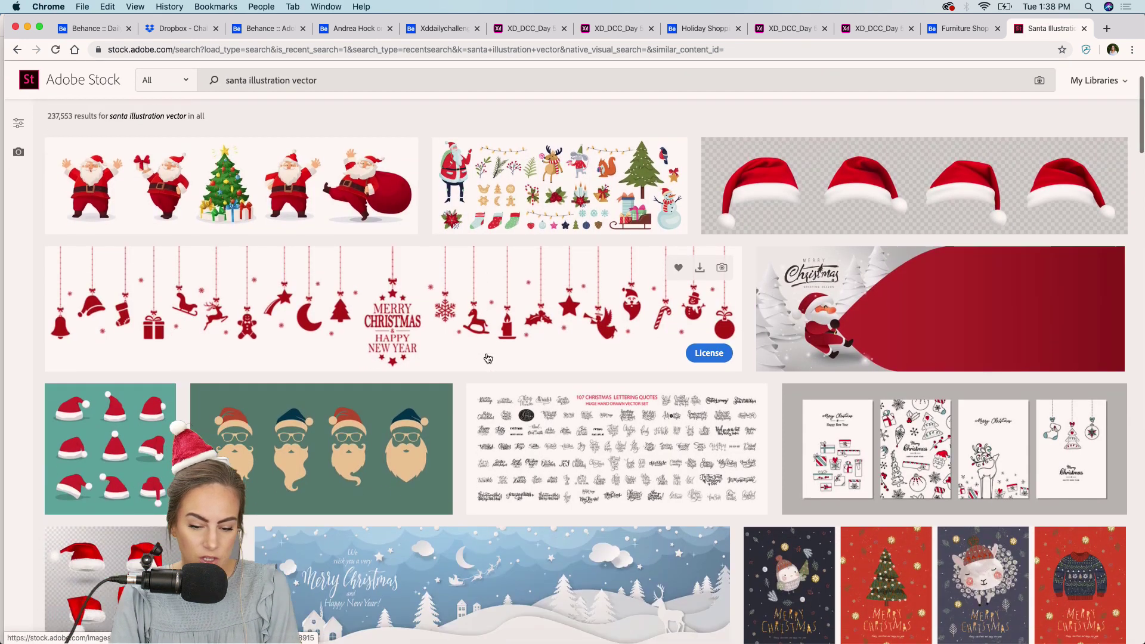
scroll(487, 356, down, 2)
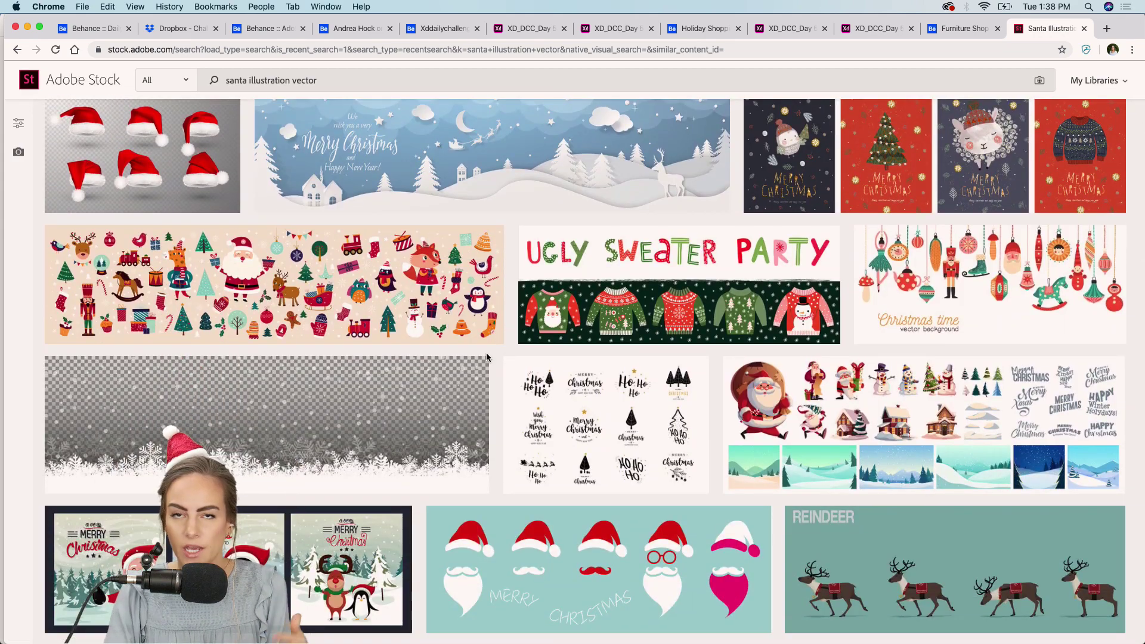
scroll(487, 355, down, 6)
scroll(488, 358, down, 8)
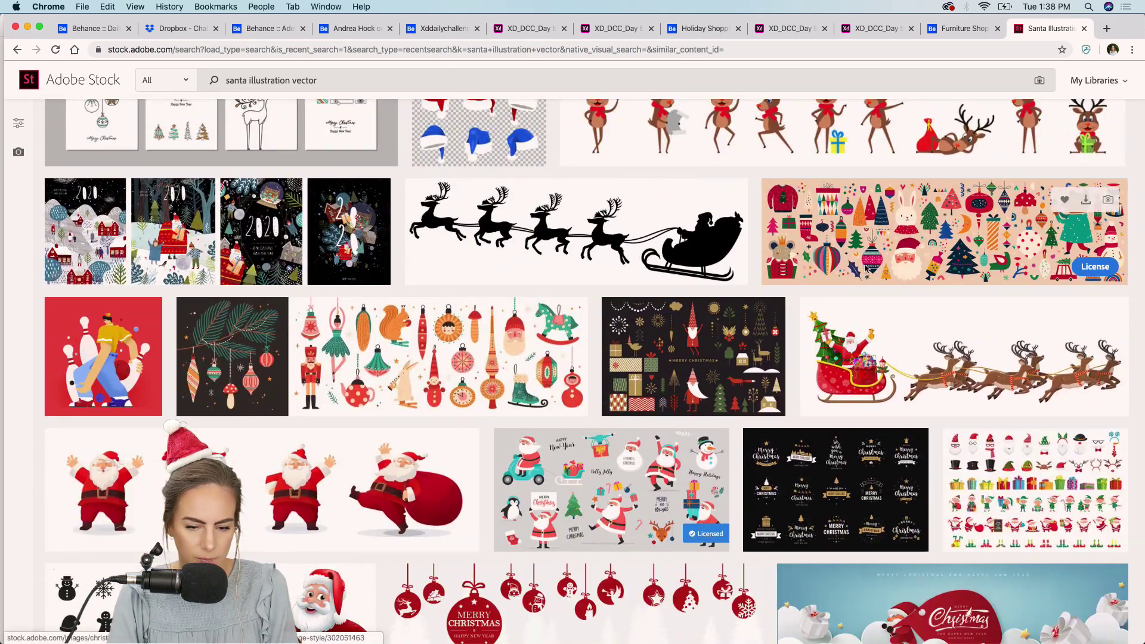
click(866, 268)
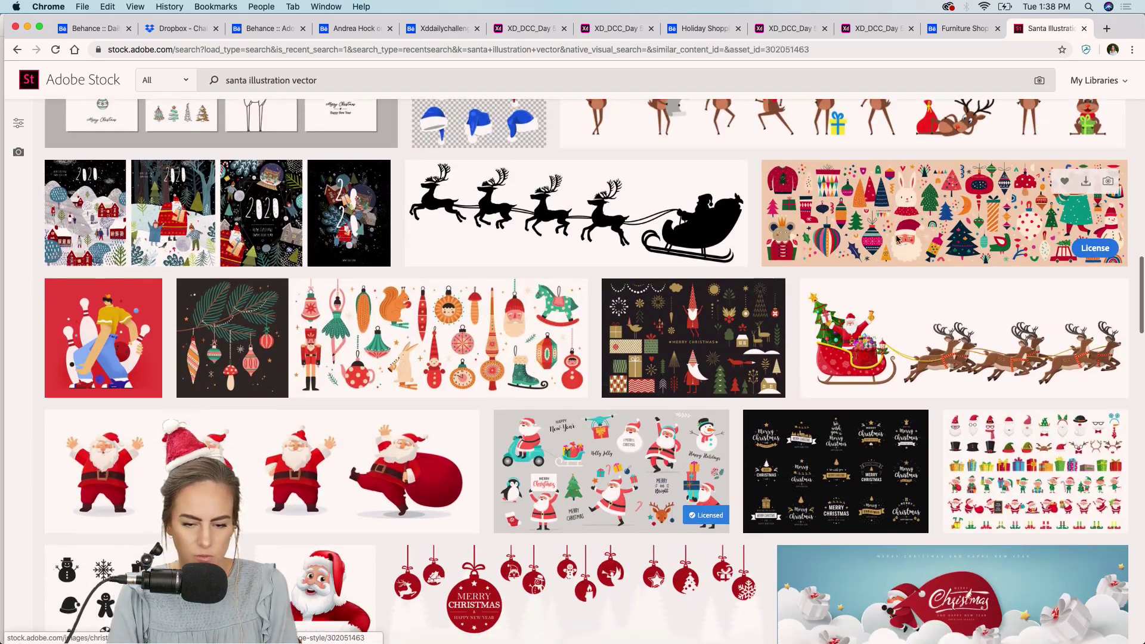
scroll(697, 320, down, 5)
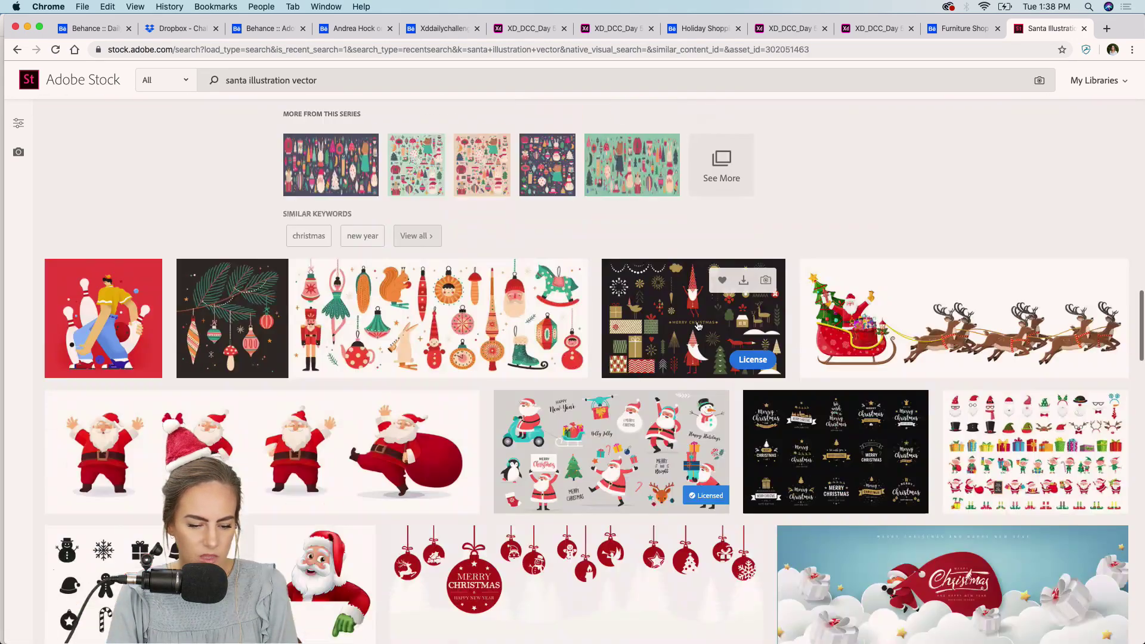
click(617, 439)
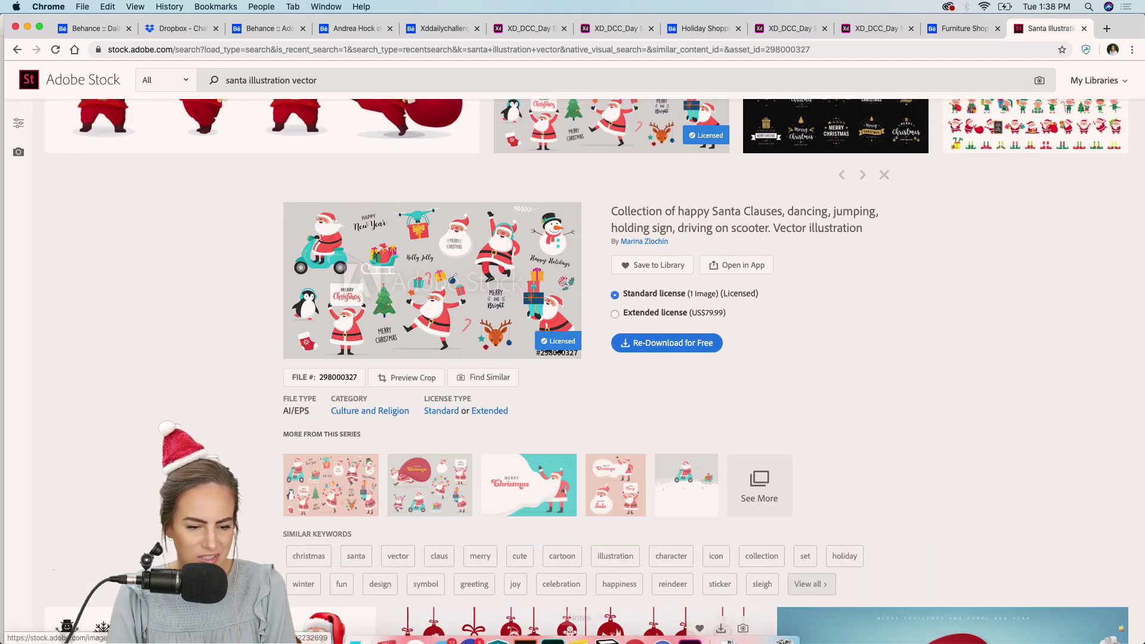
- Return to Adobe XD and select the twin mountains in the first winter pattern together with their snow patches and small tree
click(691, 634)
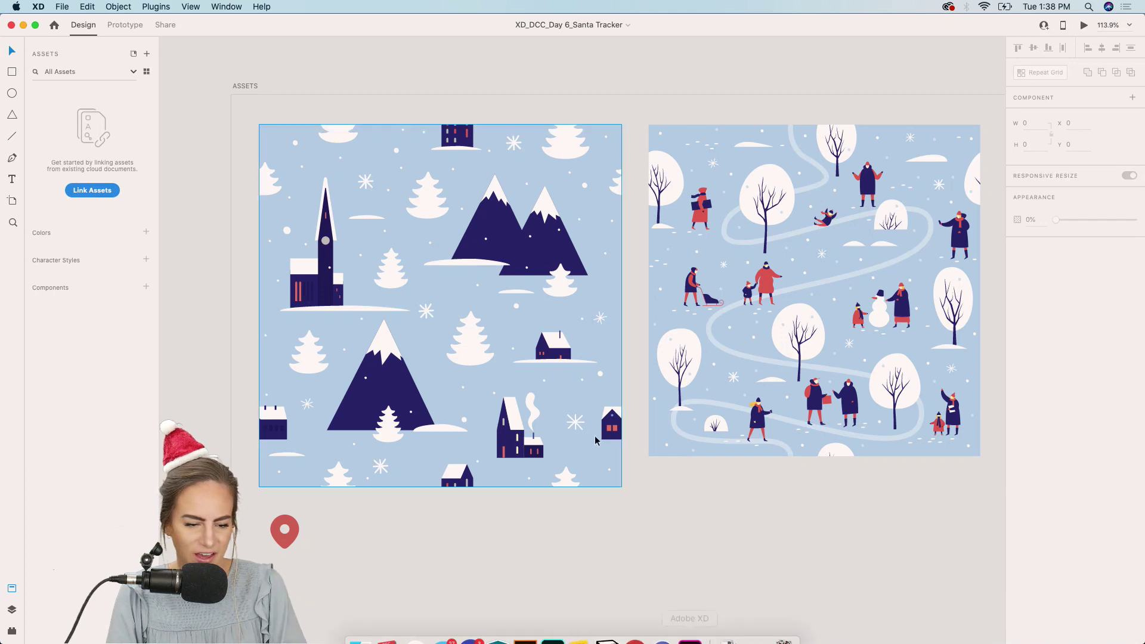
scroll(493, 287, up, 5)
scroll(493, 288, down, 3)
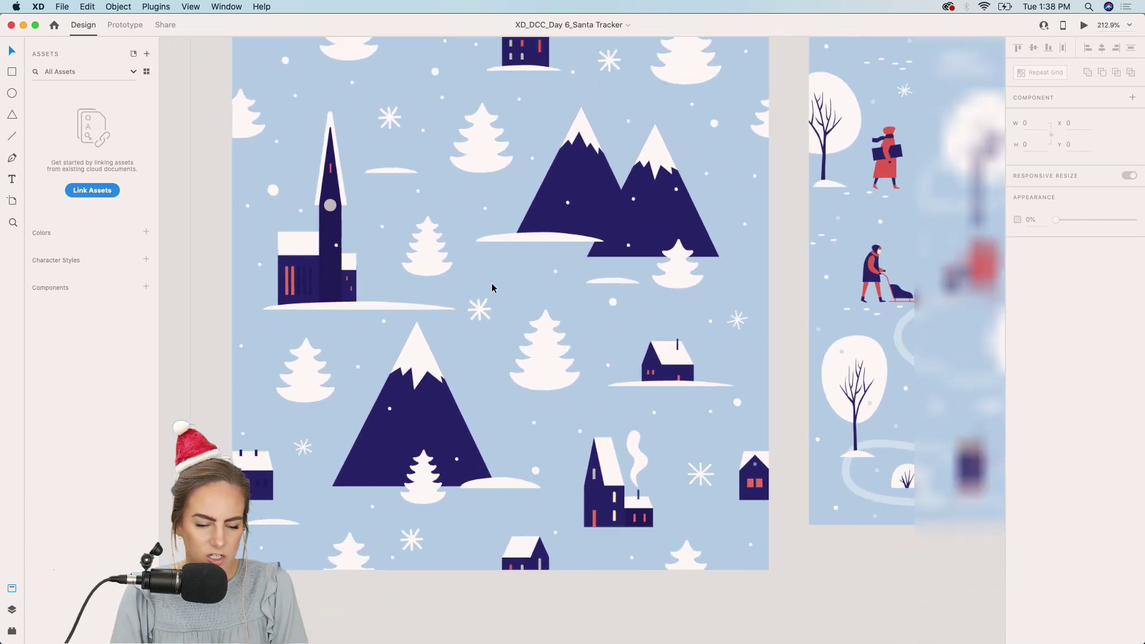
click(646, 214)
click(719, 198)
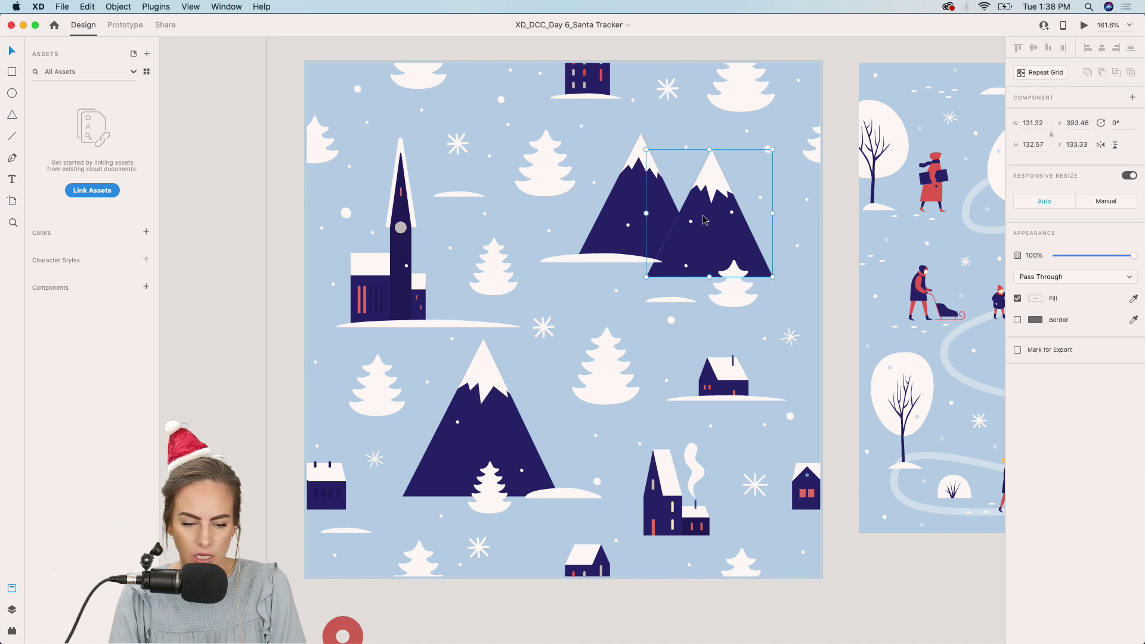
shift+click(614, 233)
shift+click(585, 259)
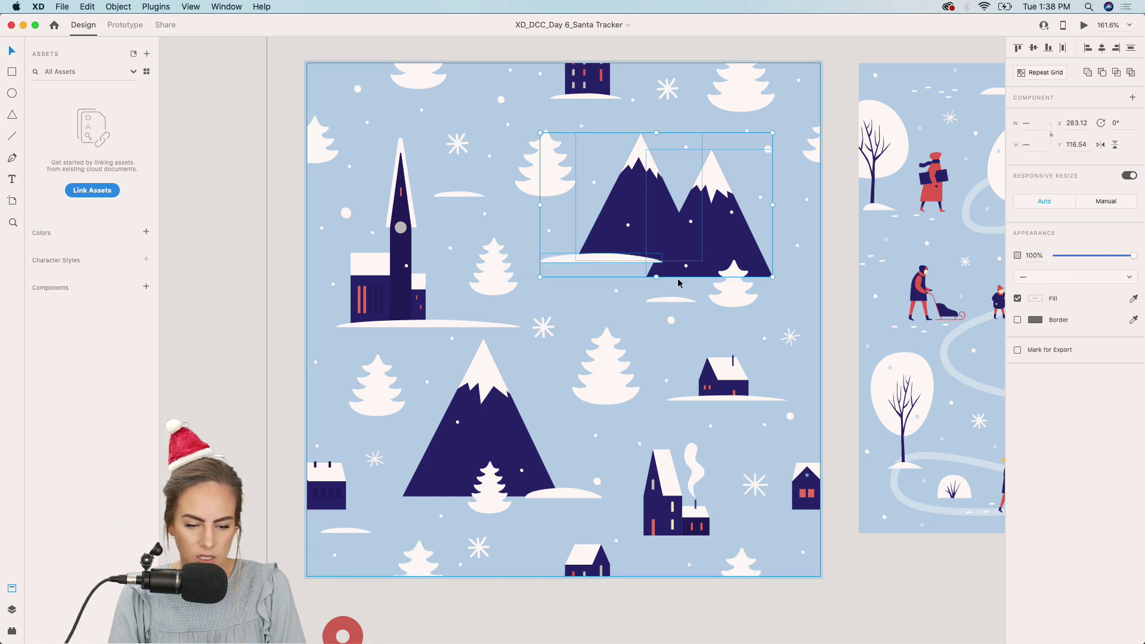
shift+click(670, 300)
shift+click(738, 292)
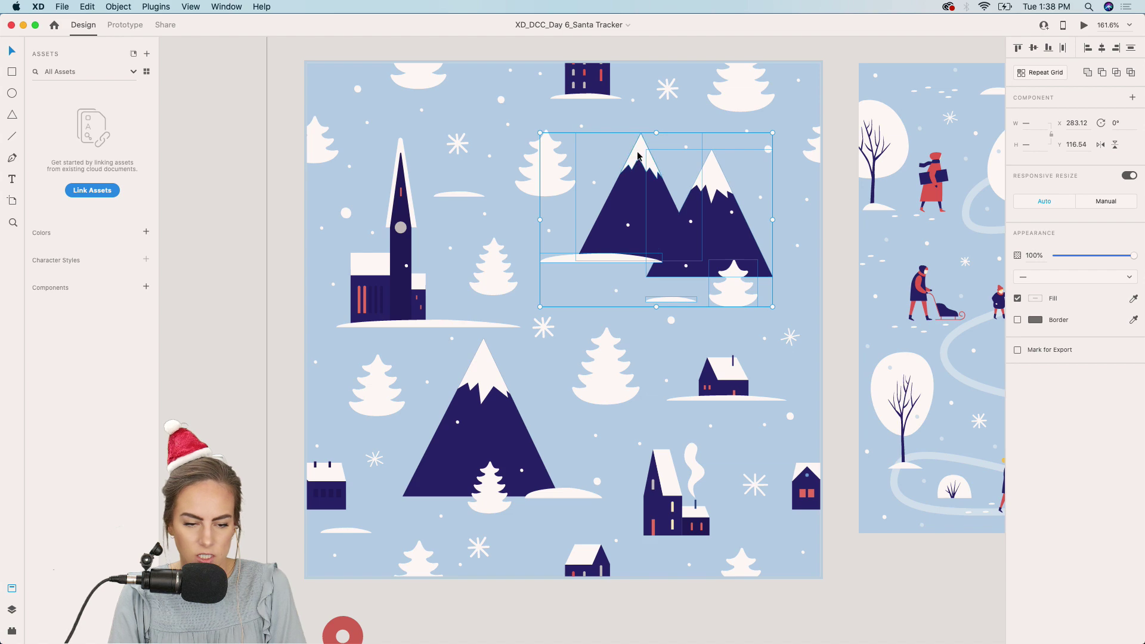
- Paste the mountain artwork onto the Australia map as a group, scale it to about 213 × 159, and place it northeast of Alice Springs
scroll(637, 155, down, 5)
scroll(637, 154, up, 5)
scroll(637, 152, up, 5)
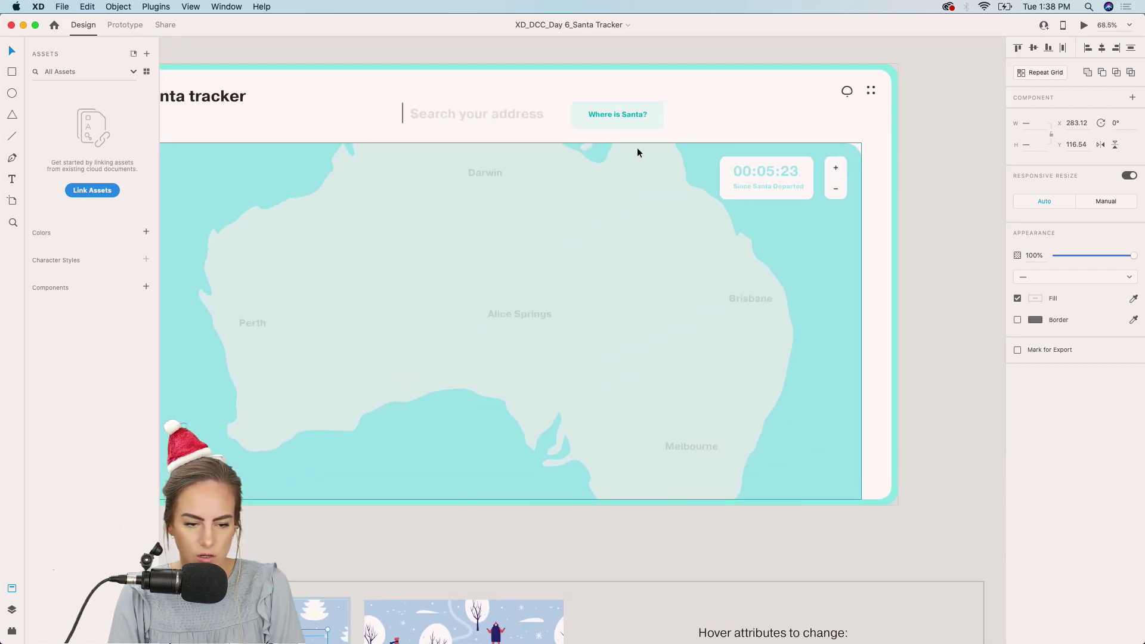
scroll(637, 153, down, 3)
key(super+v)
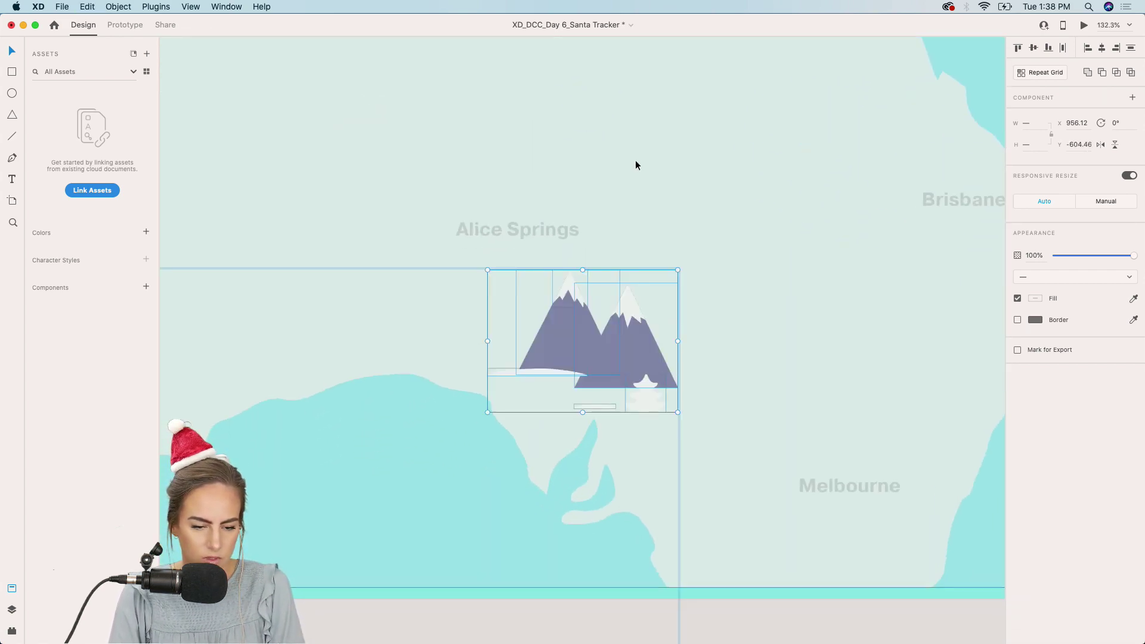
key(super+z)
key(super+v)
drag(491, 373, 630, 250)
drag(701, 207, 678, 152)
scroll(677, 148, down, 5)
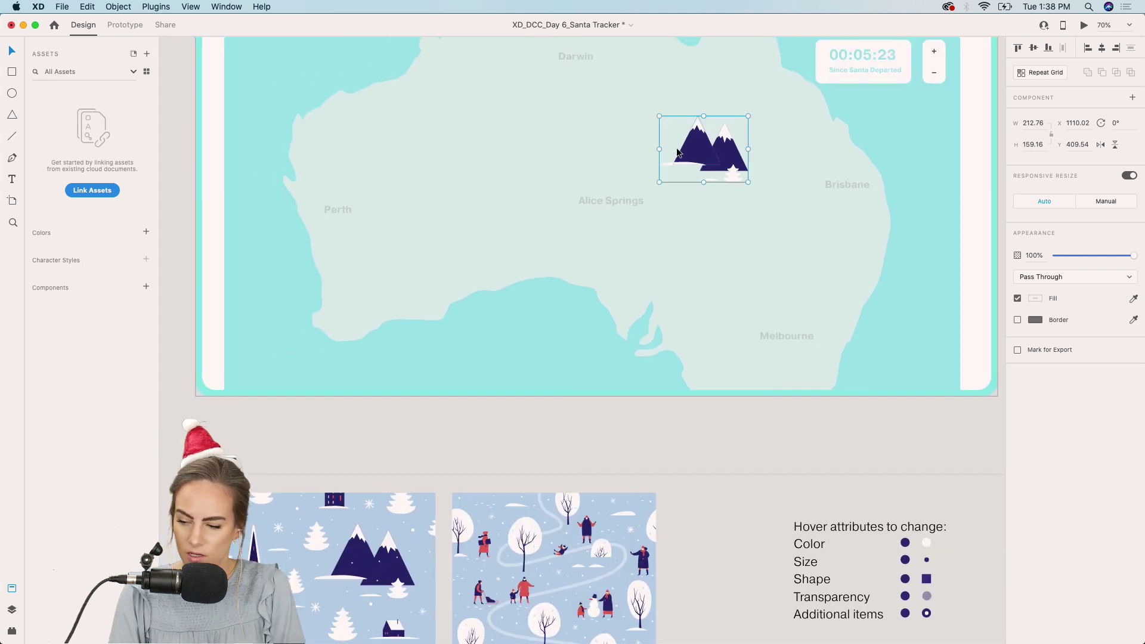
- Select all parts of the church in the first winter pattern, including its snow base and the surrounding snowflakes
scroll(677, 148, down, 3)
scroll(677, 148, down, 5)
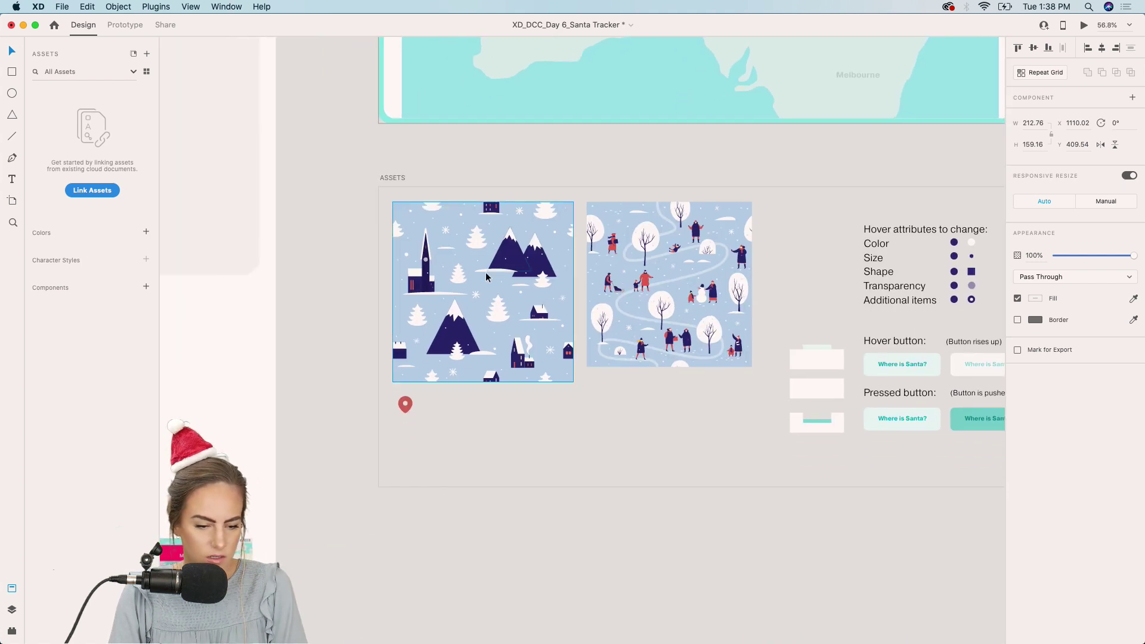
scroll(457, 288, up, 8)
scroll(457, 287, up, 6)
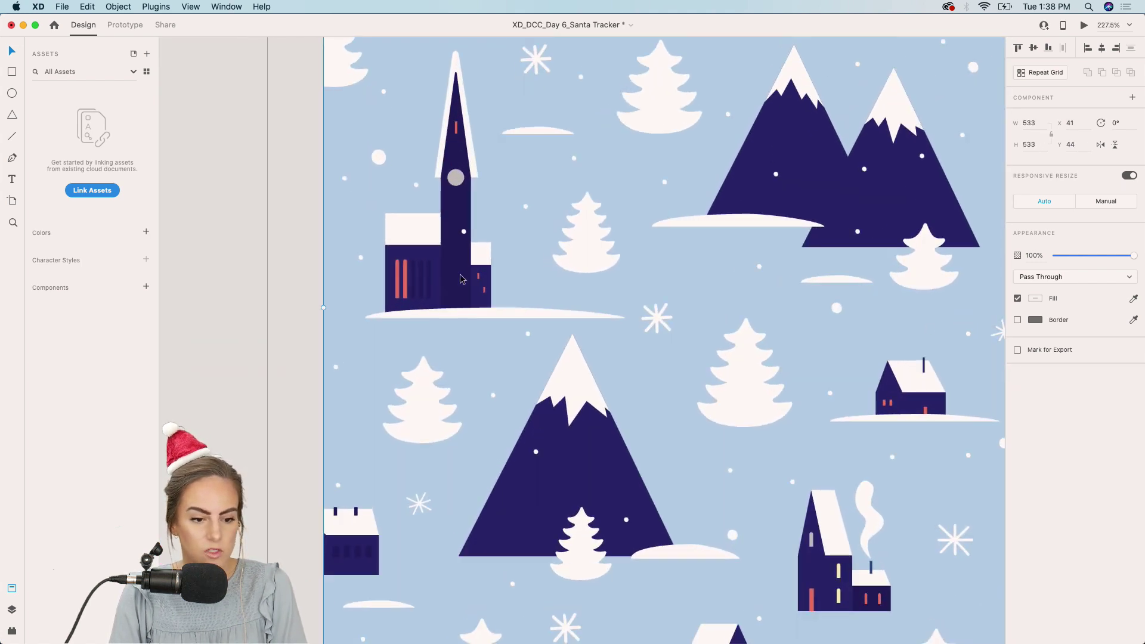
click(461, 278)
scroll(461, 279, down, 2)
drag(308, 89, 524, 317)
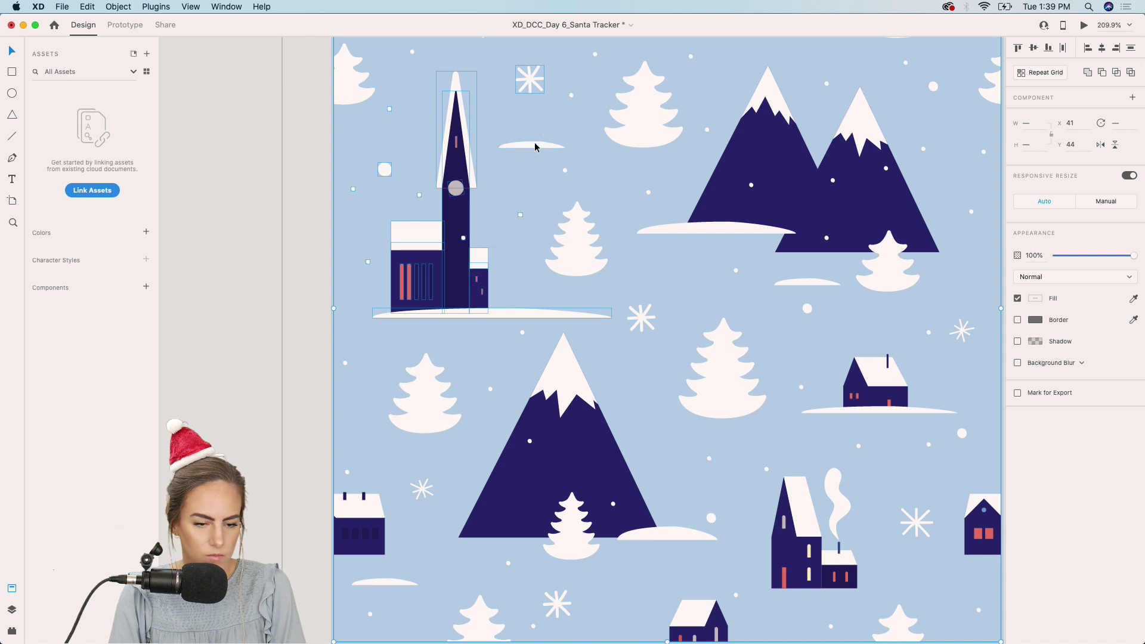
- Copy the selected church artwork from the assets and paste it into the Santa Tracker artboard
scroll(531, 84, down, 5)
scroll(531, 84, up, 5)
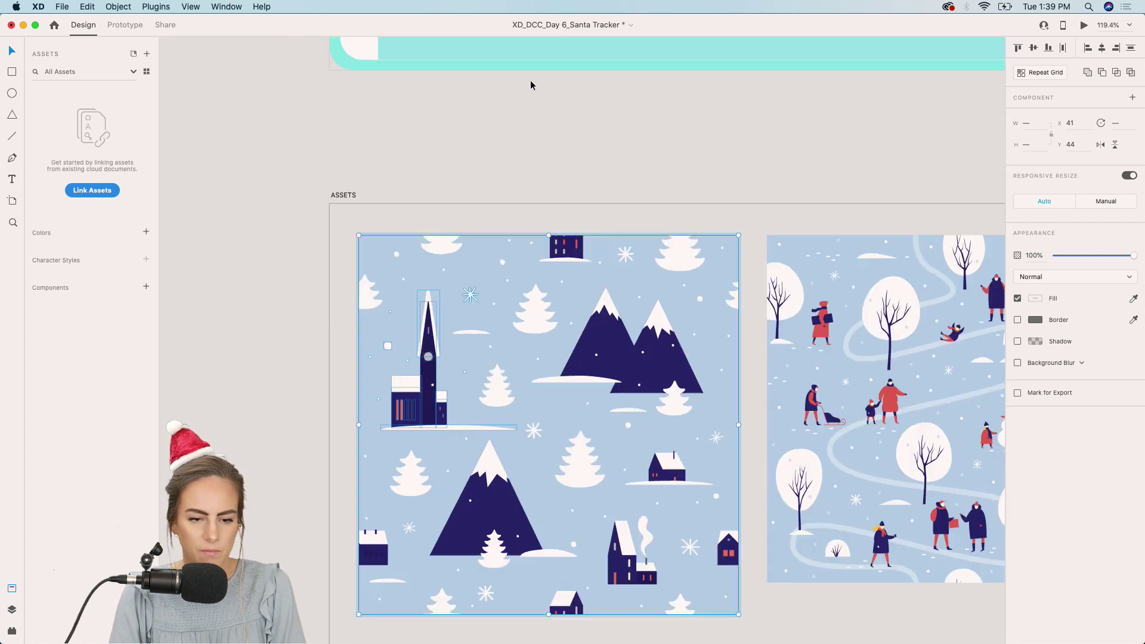
scroll(531, 84, up, 5)
scroll(531, 80, up, 5)
scroll(531, 80, right, 4)
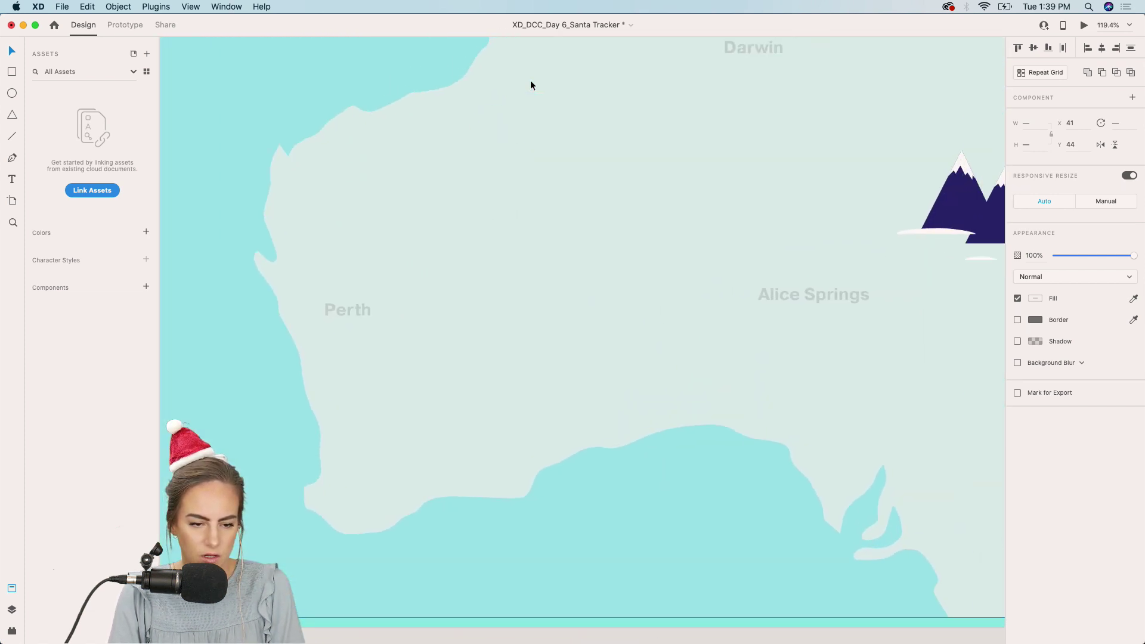
key(super+x)
key(super+v)
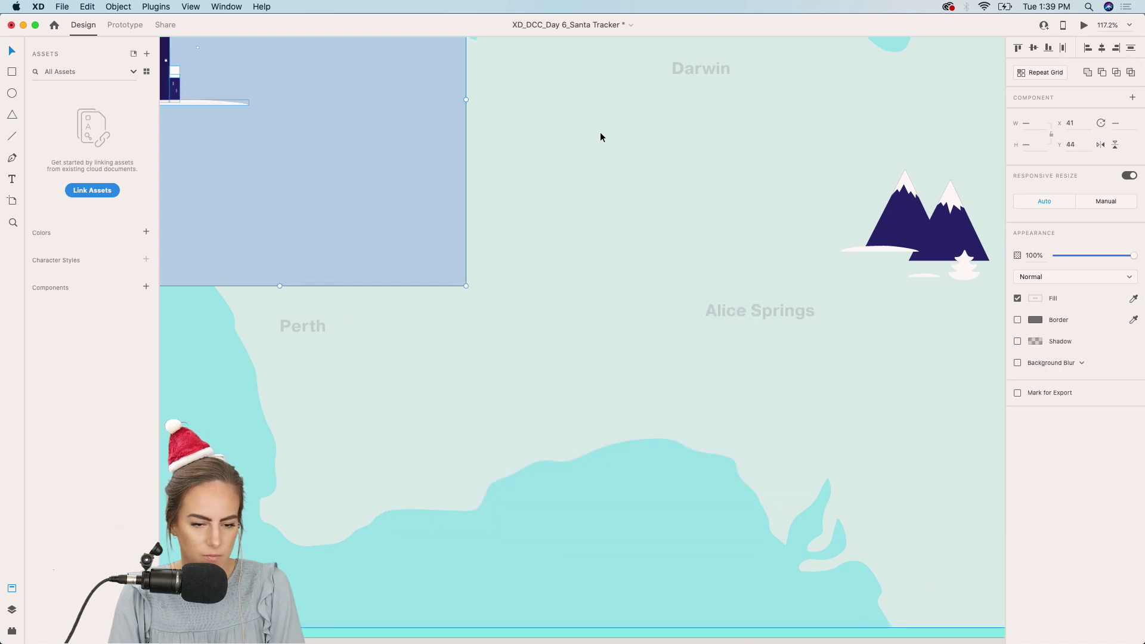
- Move the pasted church artwork onto the map between Perth and Darwin, and delete the blue background square that came with it
scroll(507, 205, up, 3)
scroll(508, 205, left, 4)
scroll(425, 198, up, 3)
scroll(424, 198, left, 3)
drag(450, 250, 817, 445)
scroll(817, 445, down, 1)
scroll(817, 445, right, 1)
double_click(818, 445)
key(Delete)
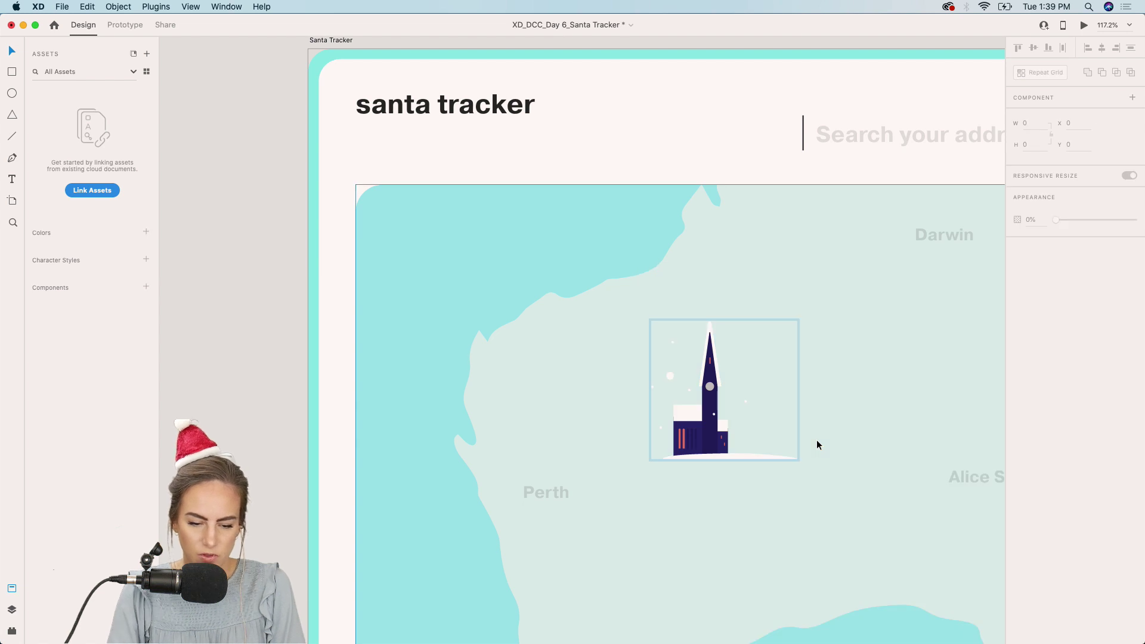
- Reposition the church group slightly higher and further east on the map, northeast of Perth
scroll(511, 310, down, 2)
scroll(511, 311, right, 3)
click(534, 344)
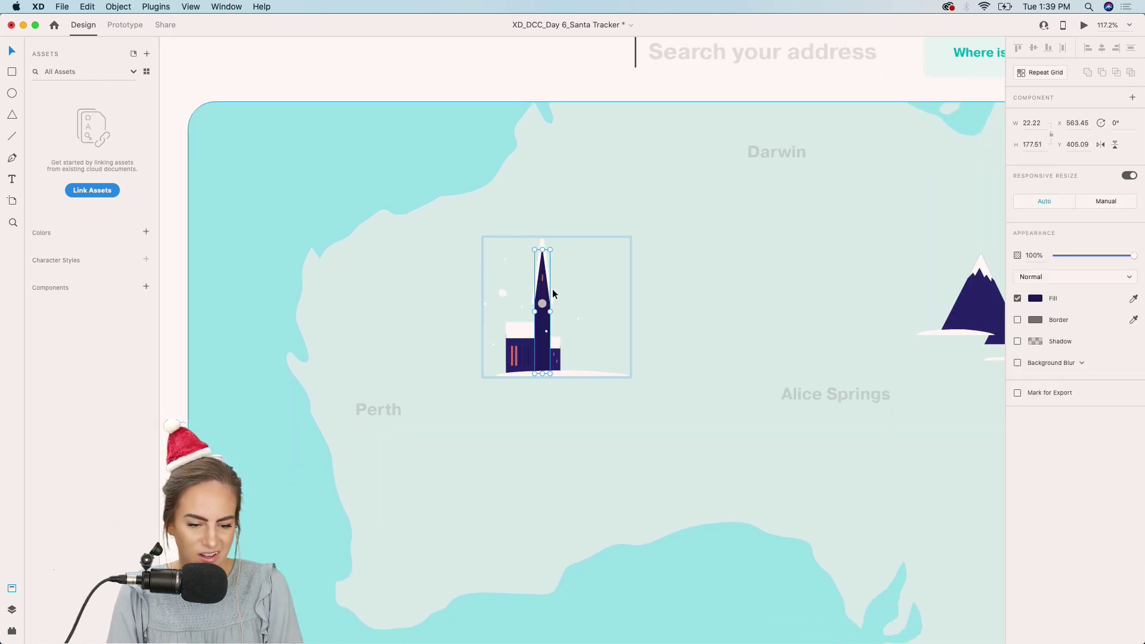
drag(546, 329, 560, 291)
scroll(522, 272, right, 3)
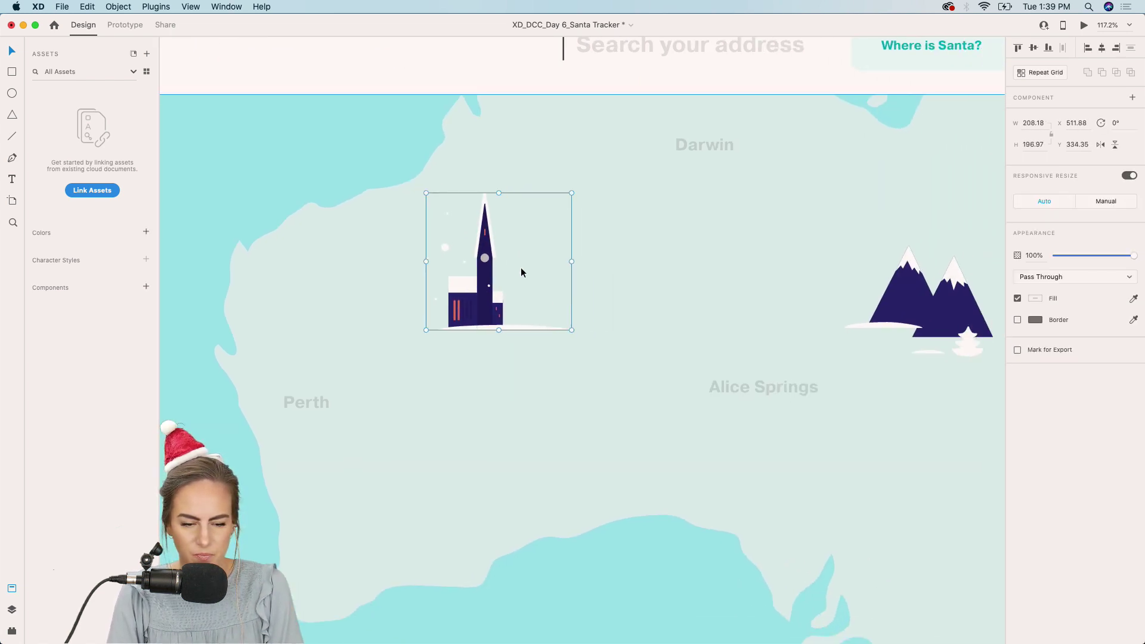
drag(431, 194, 430, 202)
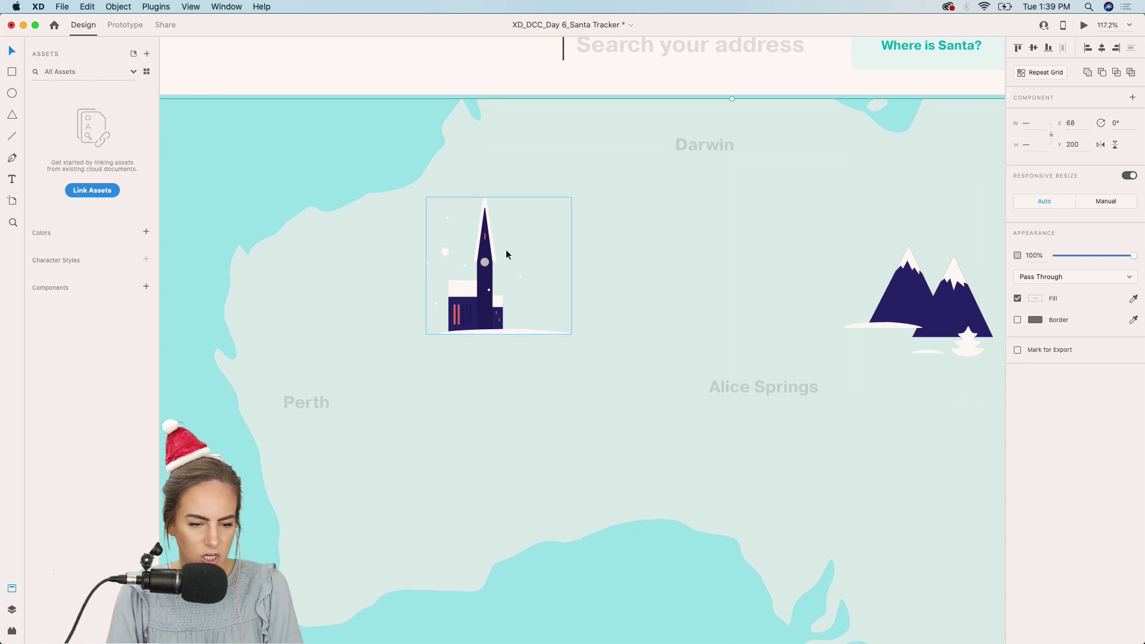
- Check the overall map layout with both illustrations and shift the map slightly to X 61, Y 194
scroll(640, 181, down, 5)
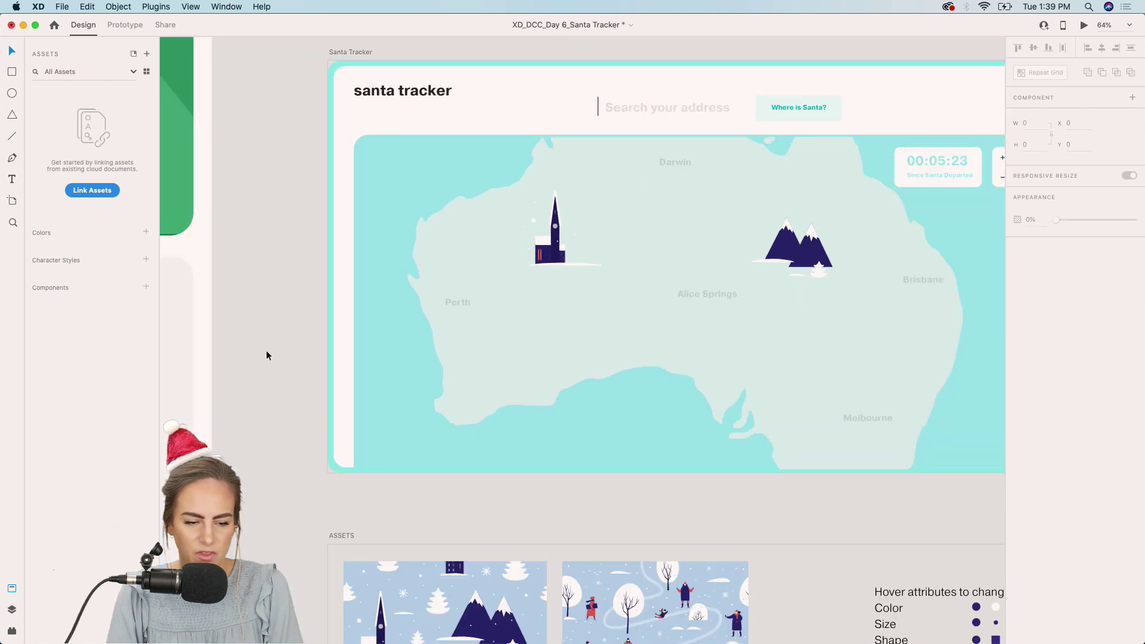
scroll(413, 397, right, 2)
scroll(412, 396, down, 1)
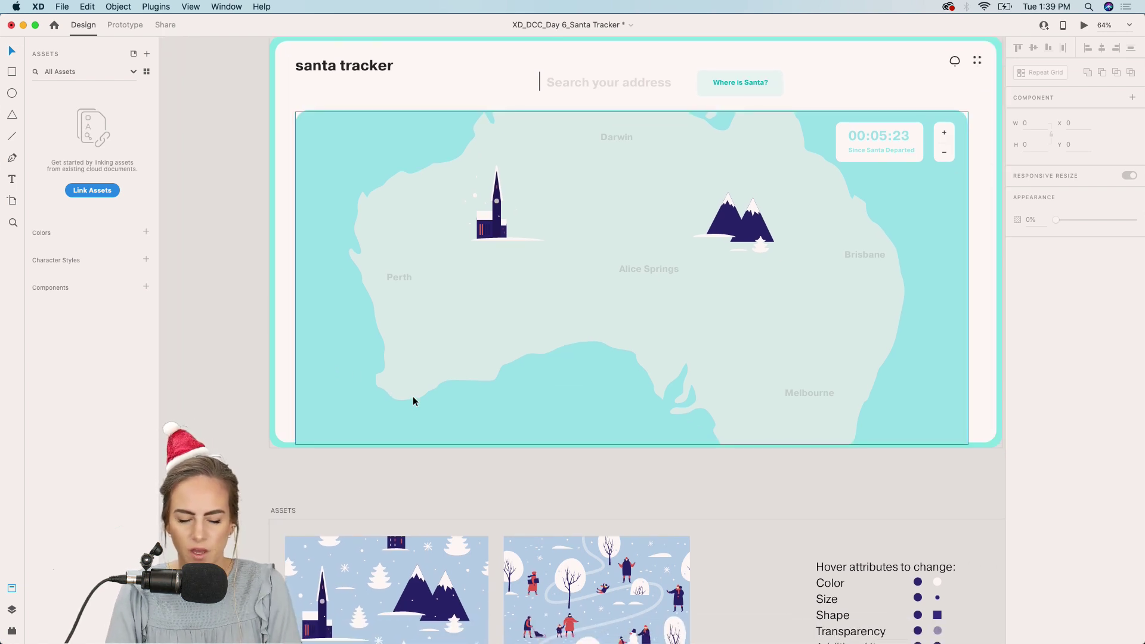
scroll(413, 398, down, 3)
scroll(418, 398, up, 2)
click(606, 296)
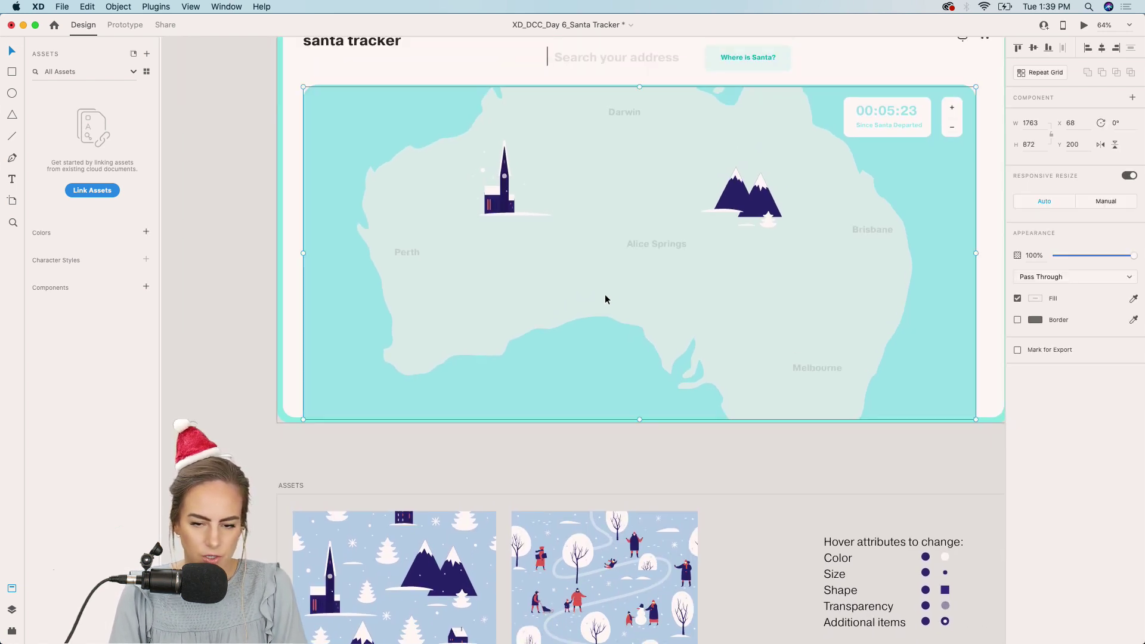
drag(605, 295, 603, 292)
- Select three white pine trees in the first assets illustration and copy them
scroll(603, 292, down, 5)
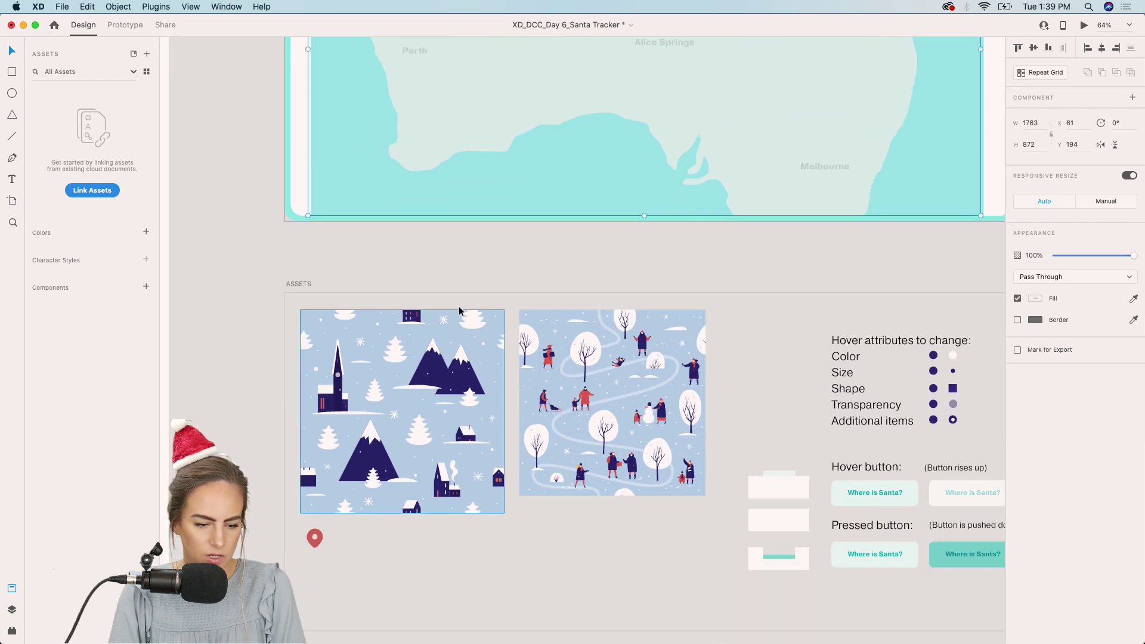
click(464, 278)
scroll(464, 278, up, 5)
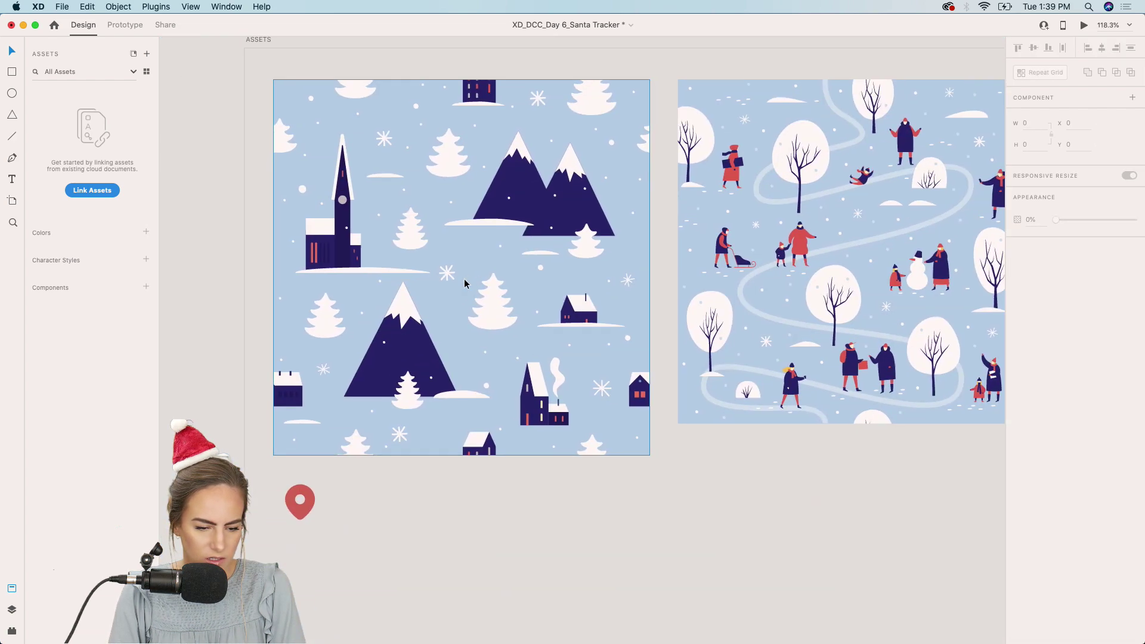
click(464, 278)
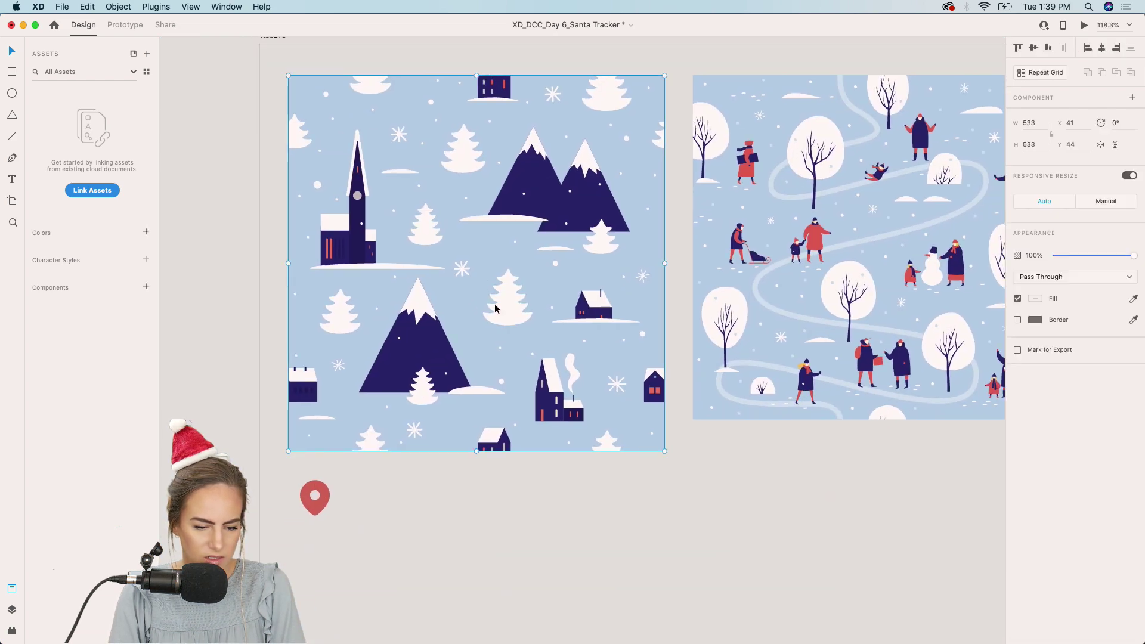
shift+click(464, 157)
shift+click(457, 211)
key(super+c)
- Paste the copied pine trees into the Santa Tracker artboard and move them onto the map around Perth
scroll(457, 211, up, 12)
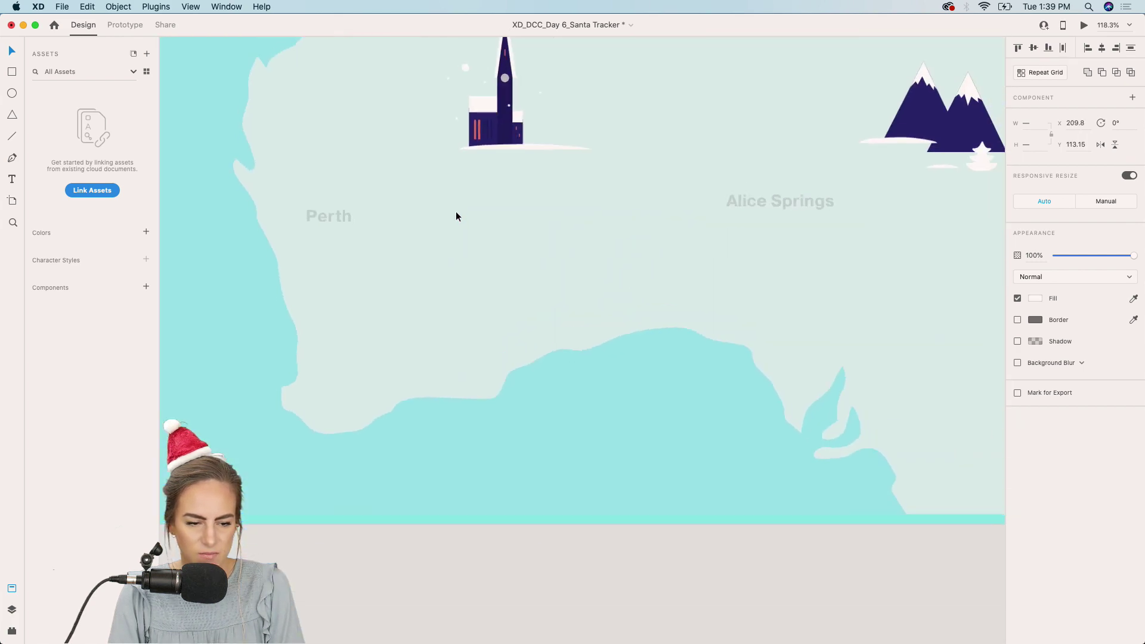
scroll(456, 211, down, 5)
scroll(547, 205, up, 2)
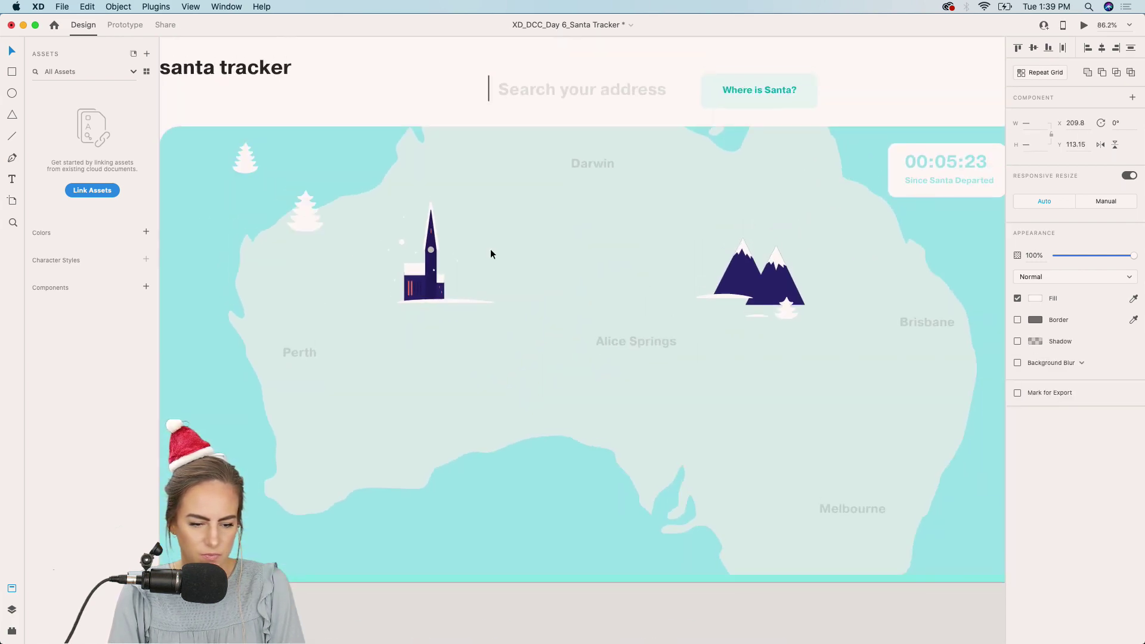
drag(312, 225, 382, 390)
click(524, 367)
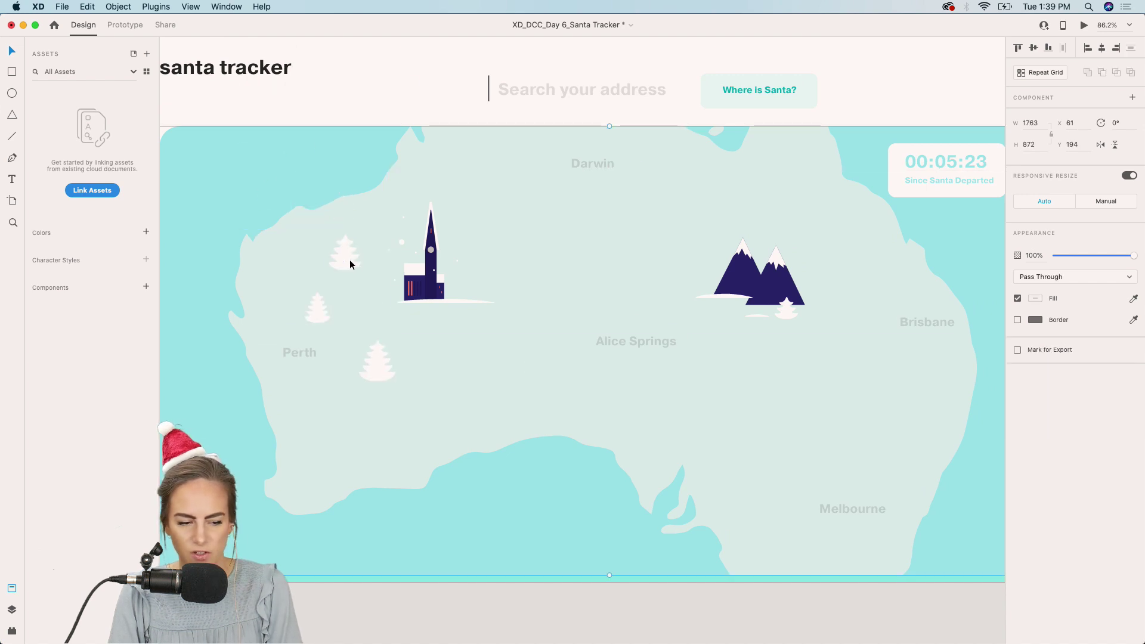
- Spread the pine trees to spots southwest of Darwin, southwest of Alice Springs and north of Melbourne, and duplicate one for the west coast above Perth
drag(350, 260, 514, 188)
drag(378, 365, 569, 384)
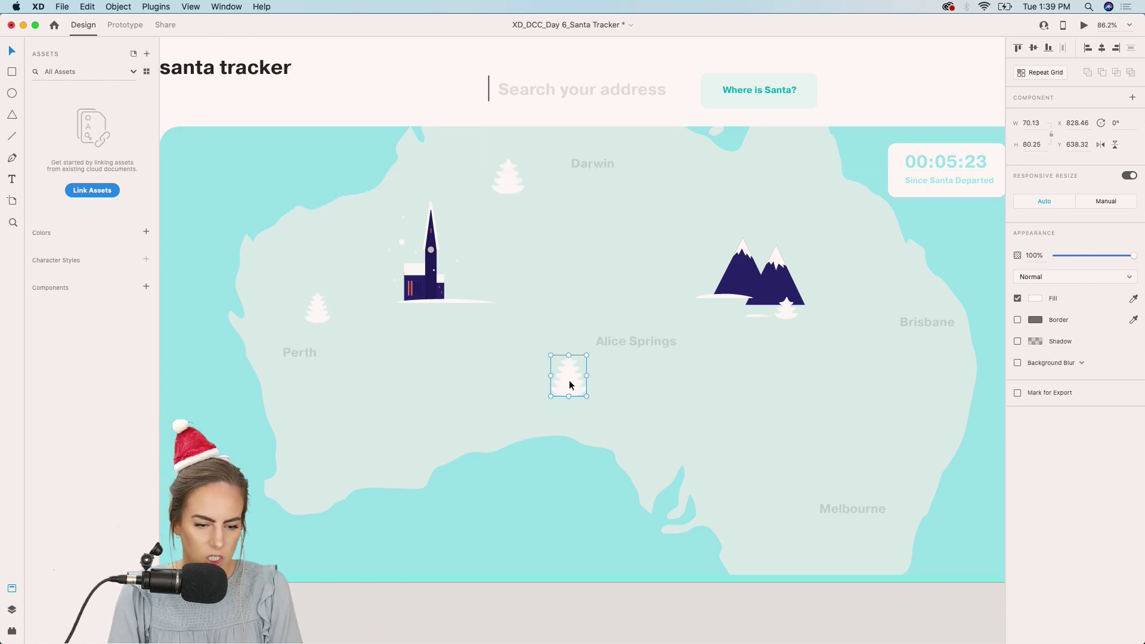
drag(322, 318, 861, 436)
key(super+c)
key(super+v)
click(675, 465)
- Select two round snowy trees with bare branches in the lower half of the second assets illustration
scroll(676, 468, down, 10)
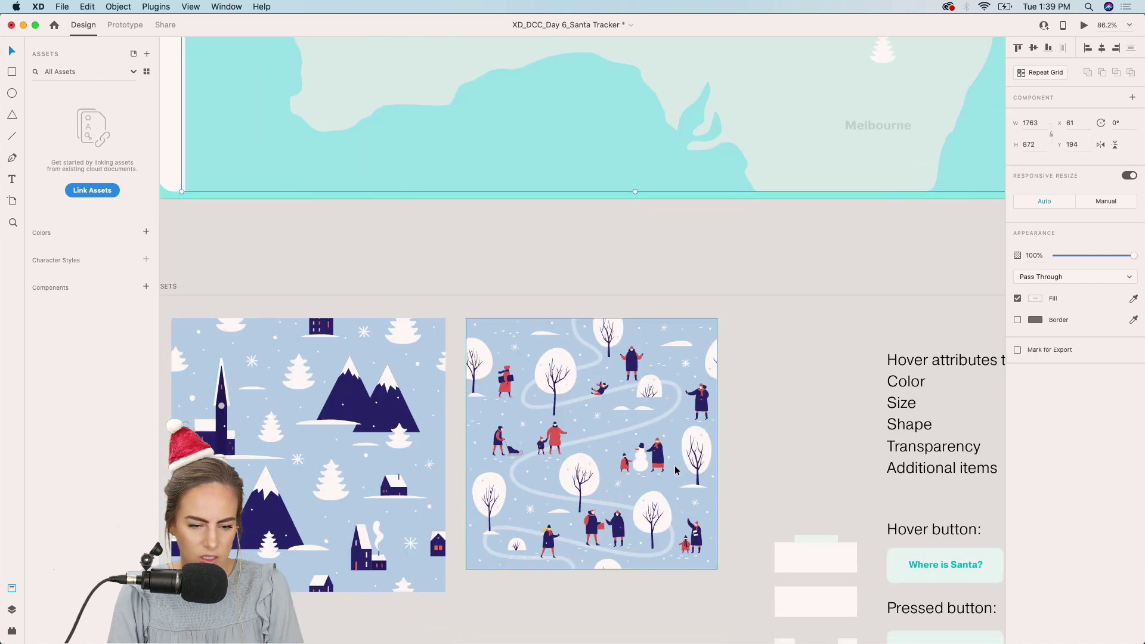
click(674, 470)
scroll(674, 471, down, 3)
scroll(656, 418, up, 5)
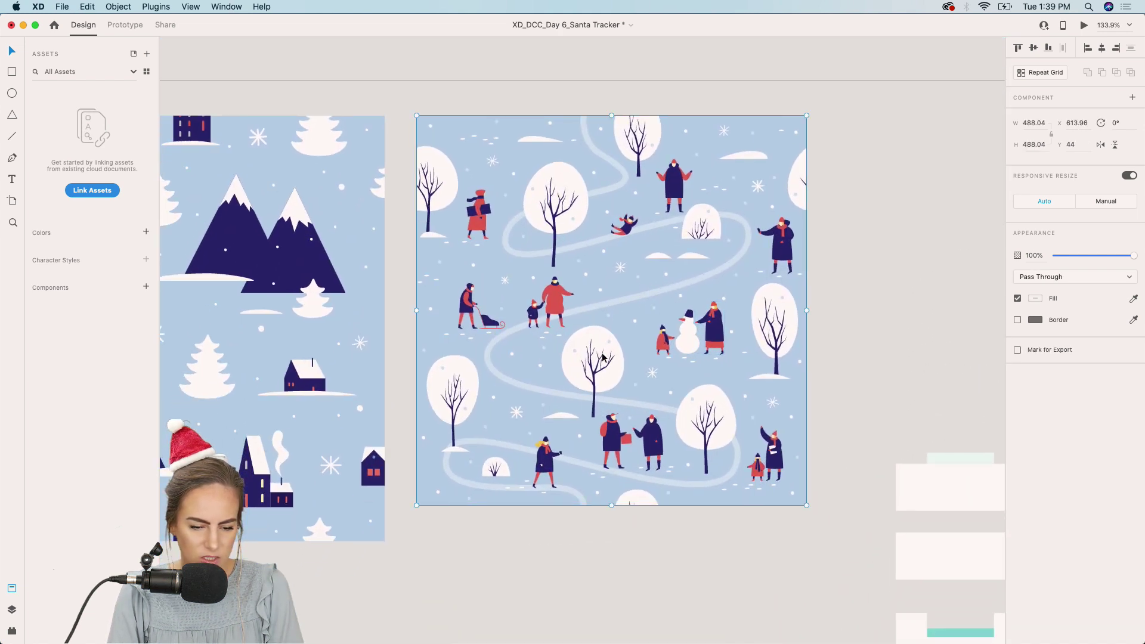
double_click(603, 358)
shift+click(710, 425)
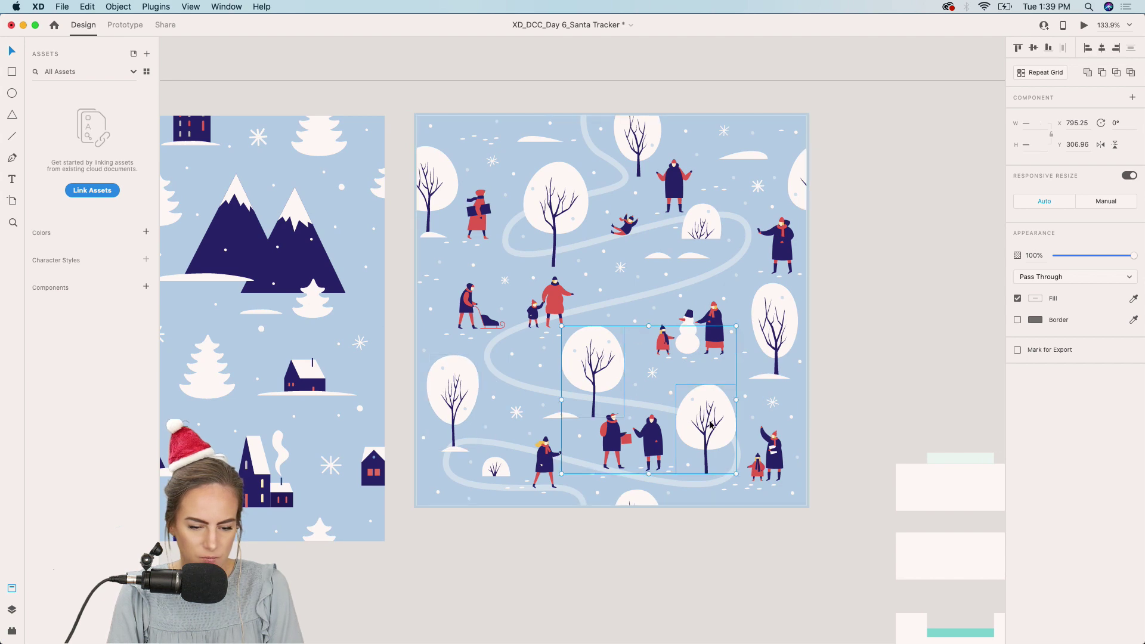
- Paste the round trees onto the map and duplicate one, placing them near Darwin, east of Perth and between Alice Springs and Melbourne
scroll(710, 425, down, 3)
scroll(710, 428, up, 10)
click(776, 396)
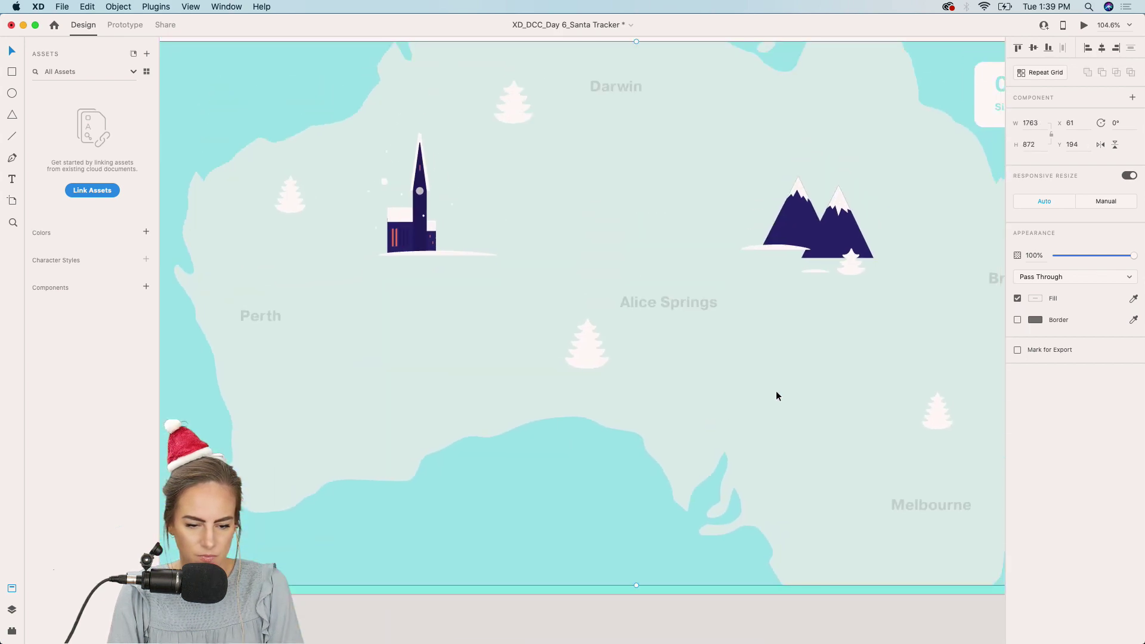
scroll(776, 391, up, 2)
key(ctrl+v)
drag(645, 246, 780, 412)
click(428, 371)
key(super+d)
click(698, 414)
key(super+0)
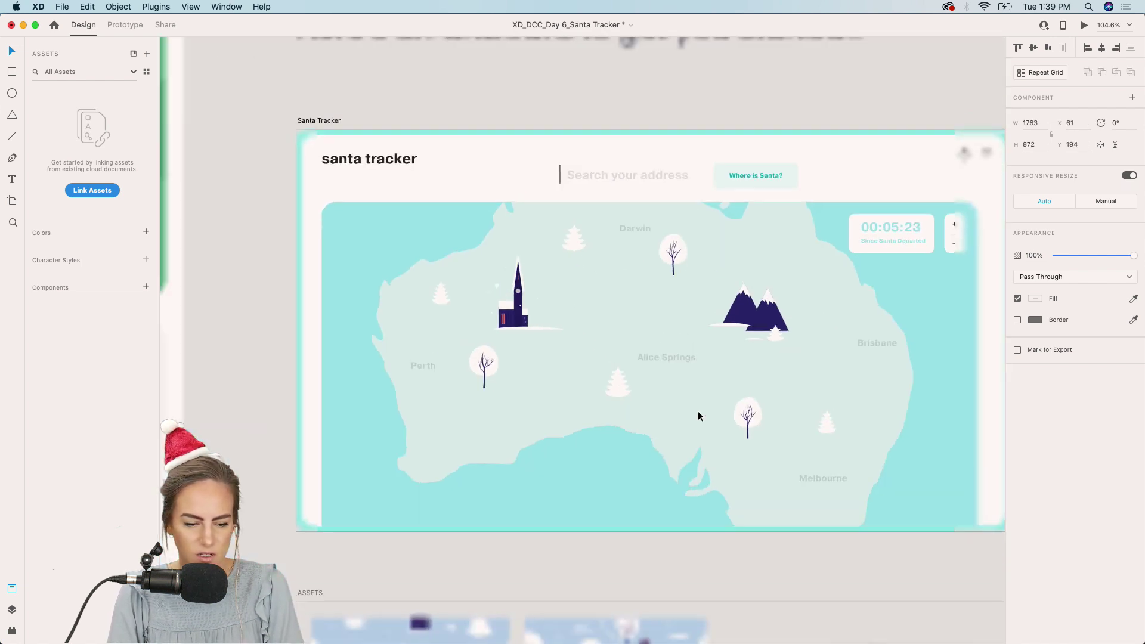
- Select all parts of the house with the smoking chimney in the first assets illustration
scroll(698, 410, down, 5)
scroll(507, 477, up, 5)
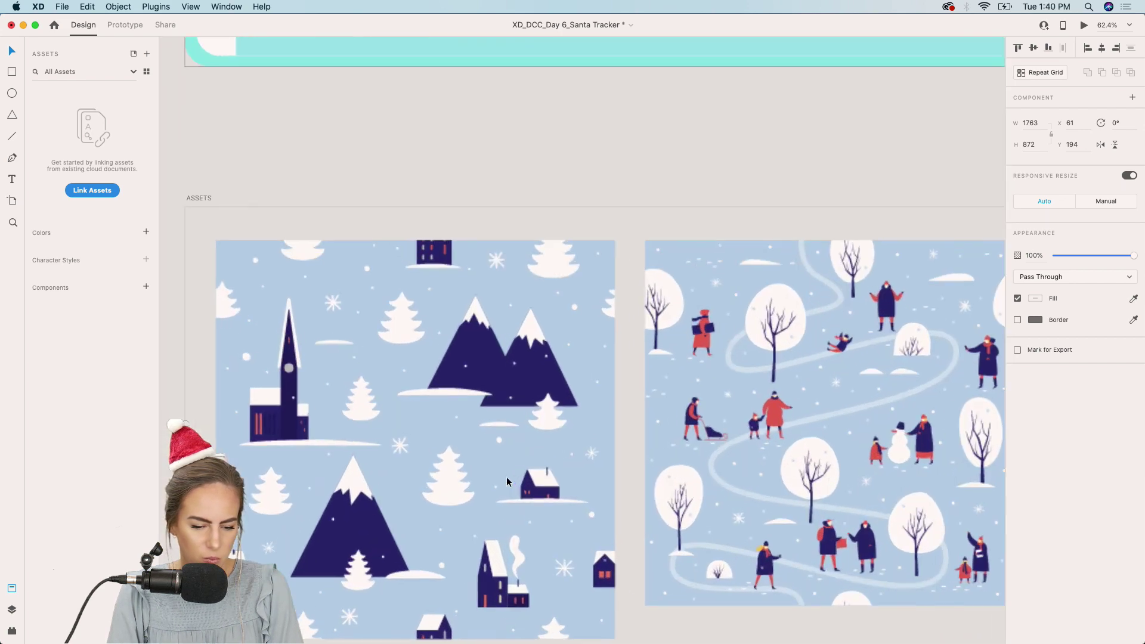
scroll(506, 481, down, 3)
double_click(571, 443)
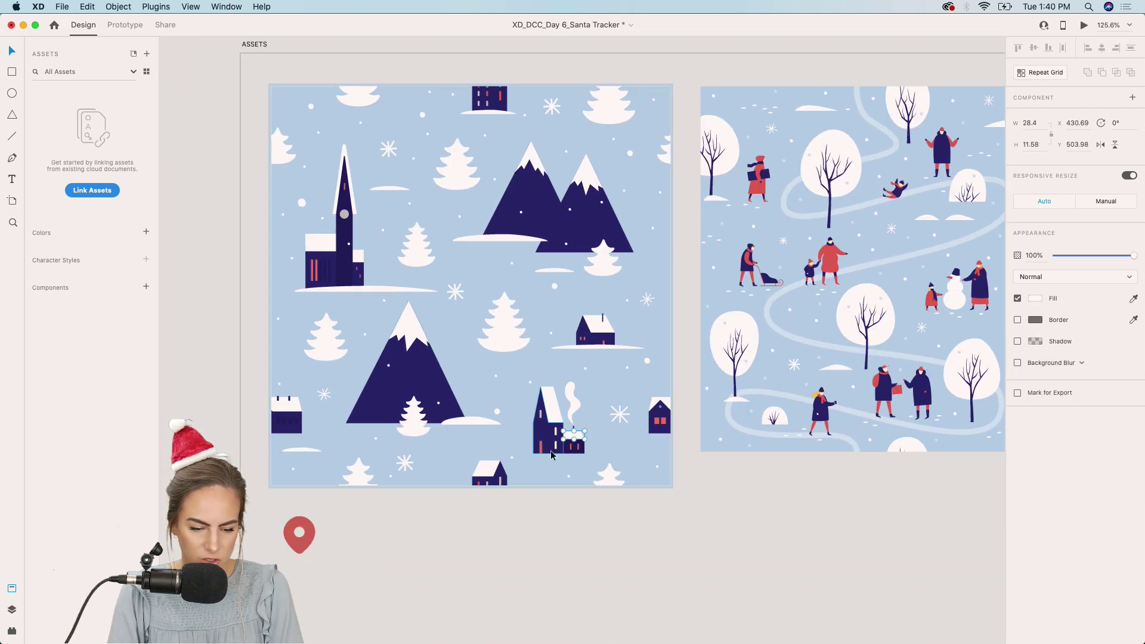
drag(521, 526, 588, 383)
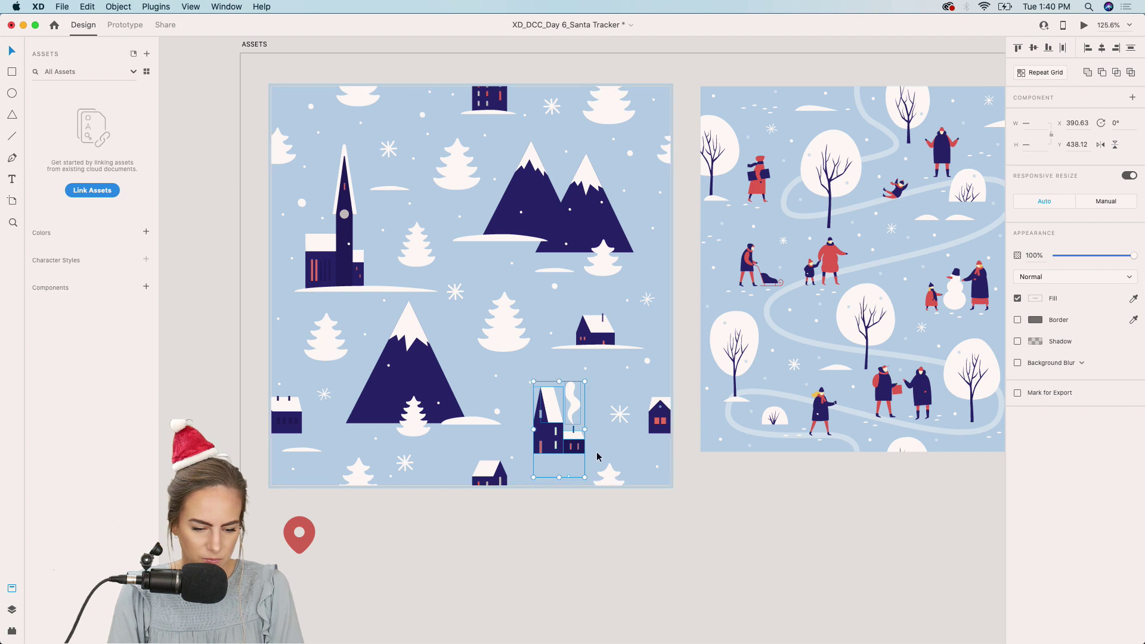
- Paste the smoking-chimney house onto the map and place it southeast of Perth, between the round tree and the pine
scroll(598, 456, down, 3)
scroll(597, 456, up, 10)
click(557, 369)
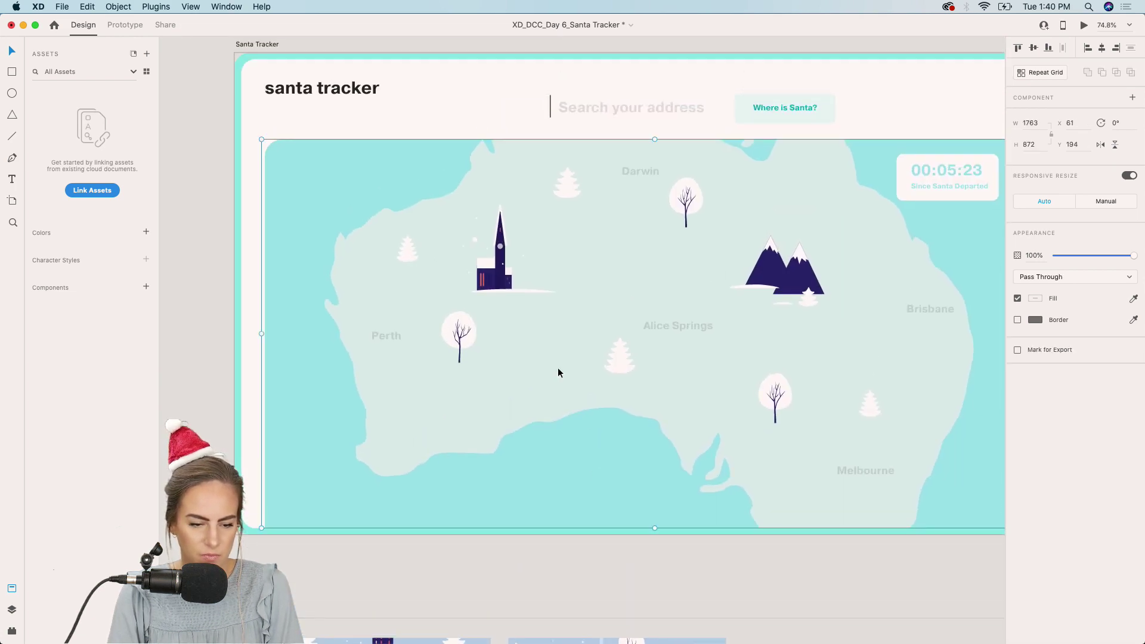
scroll(559, 373, up, 3)
key(ctrl+v)
drag(353, 205, 517, 295)
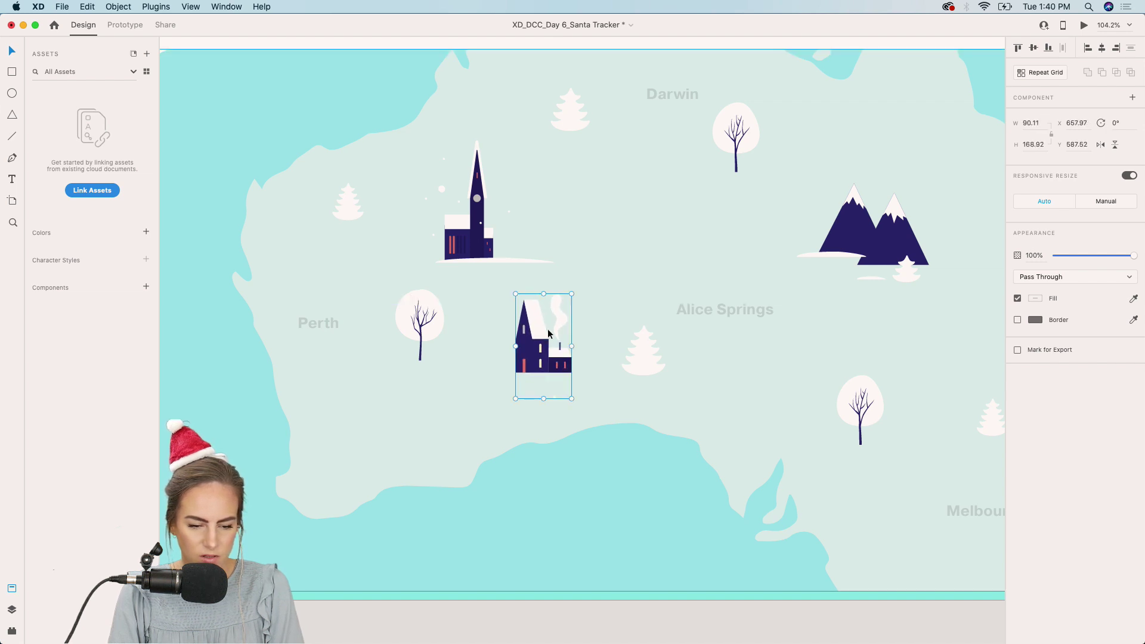
drag(556, 332, 537, 354)
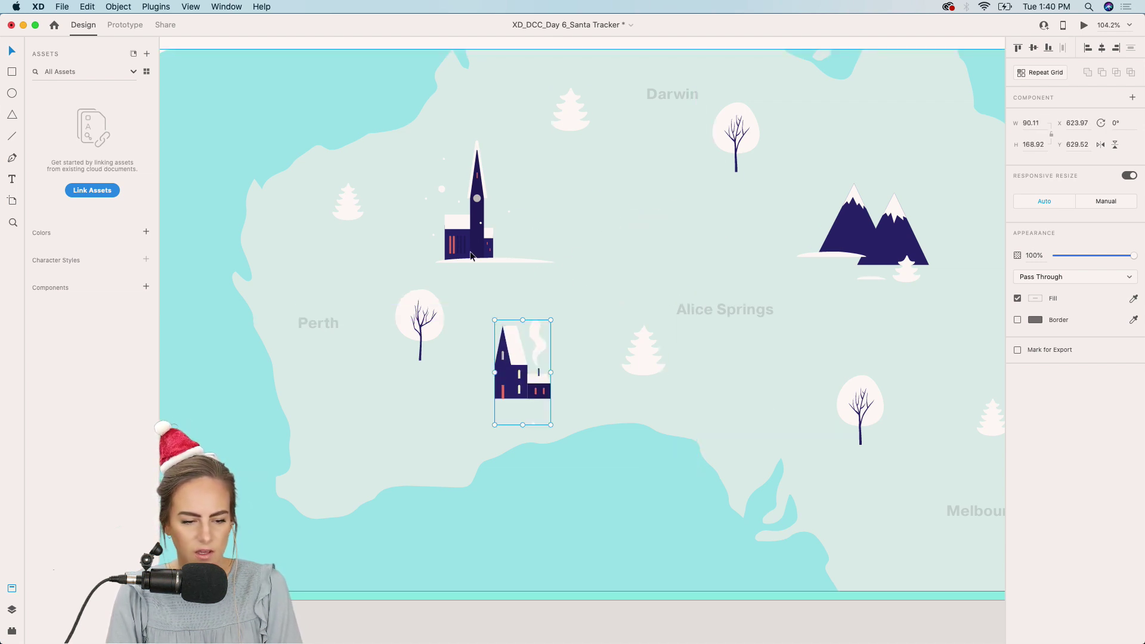
- Move the church artwork further north on the map to leave more room above the house
drag(465, 241, 478, 184)
click(639, 246)
scroll(638, 245, down, 5)
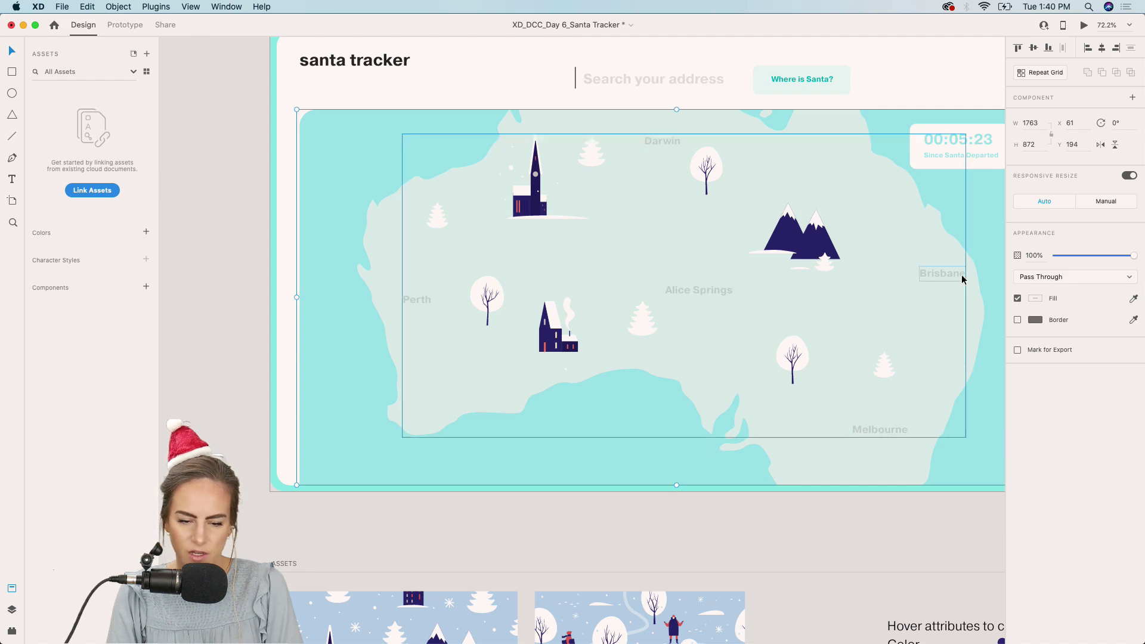
- Select the snowman in the second assets illustration
scroll(646, 450, down, 10)
scroll(644, 439, up, 5)
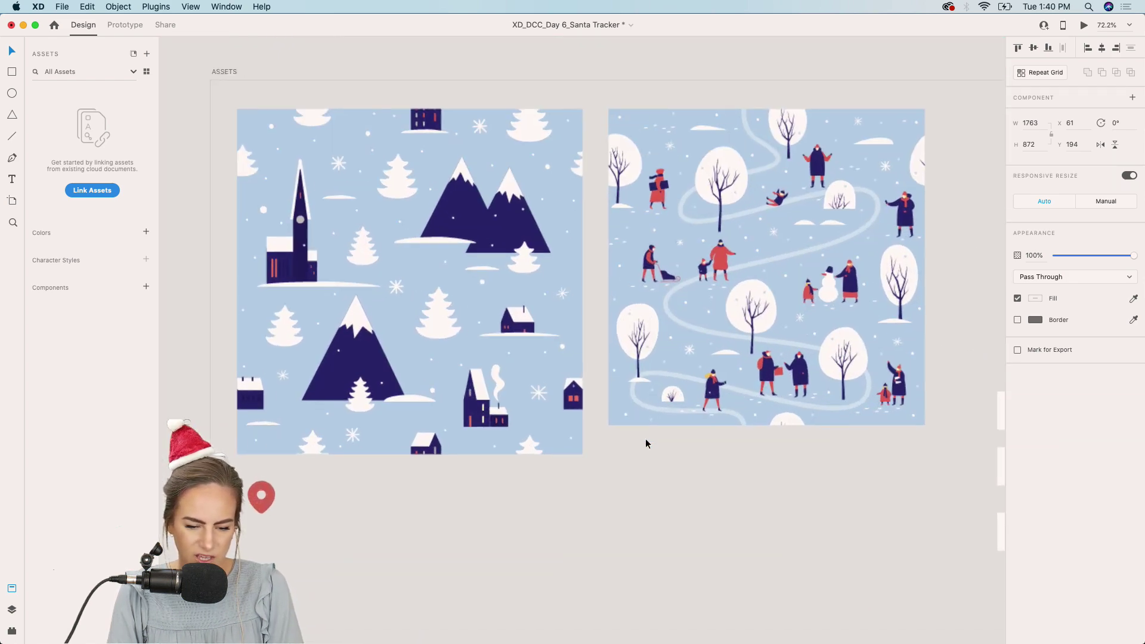
scroll(808, 296, up, 10)
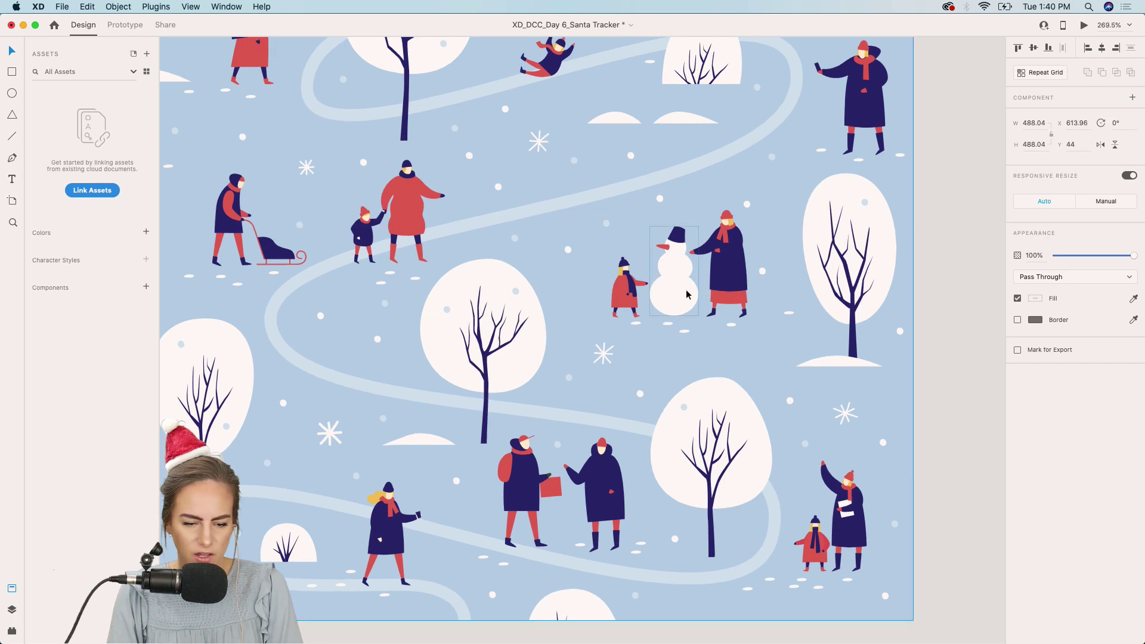
click(673, 258)
- Paste the snowman onto the map, enlarge it to about 47 by 86, and place it between the church and the mountains
scroll(666, 253, down, 10)
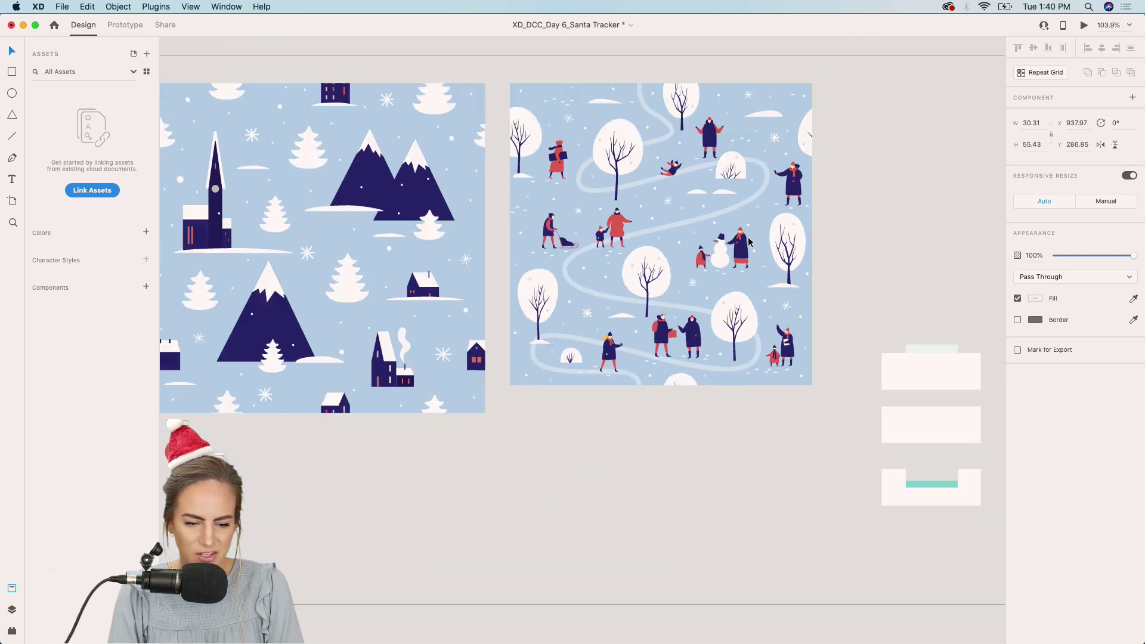
scroll(748, 237, up, 10)
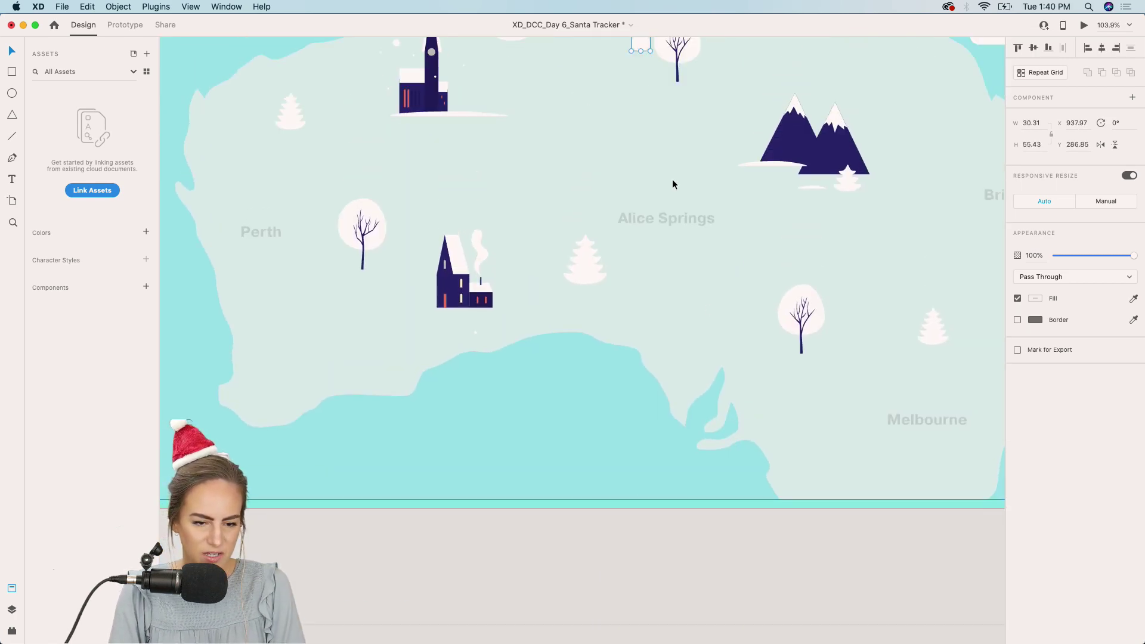
scroll(657, 135, up, 3)
drag(645, 173, 641, 274)
drag(617, 231, 627, 249)
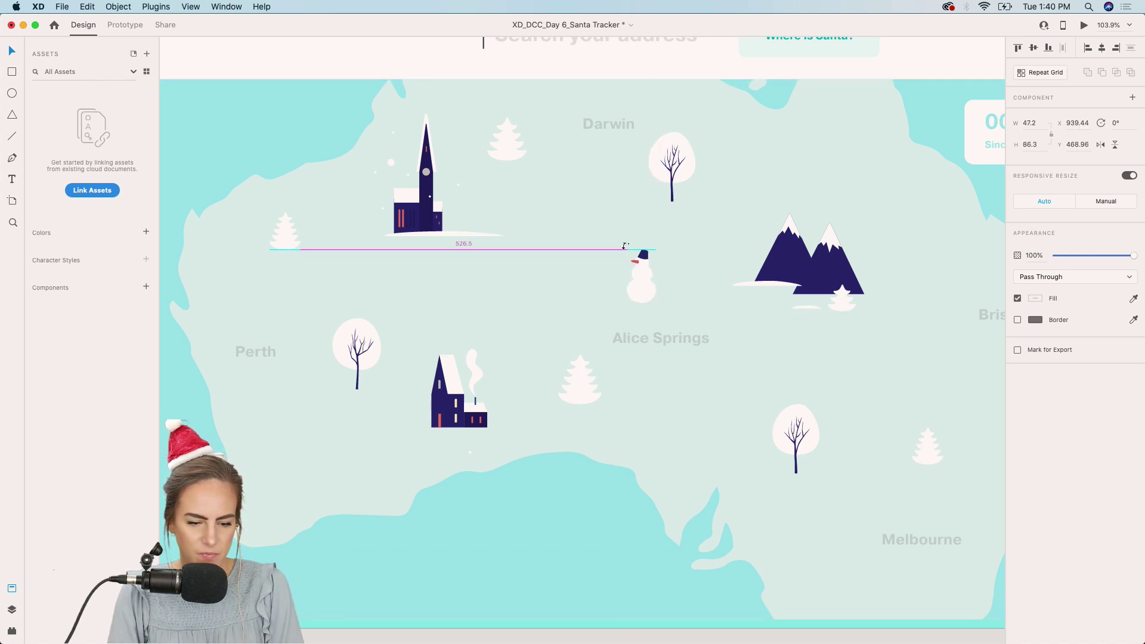
drag(641, 287, 601, 241)
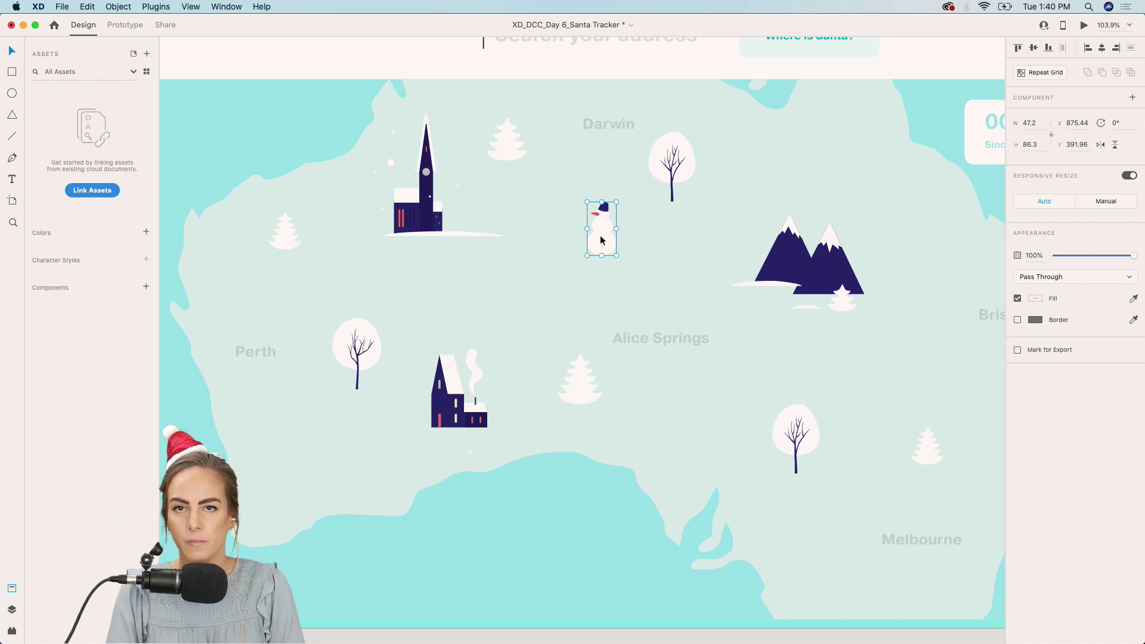
click(506, 285)
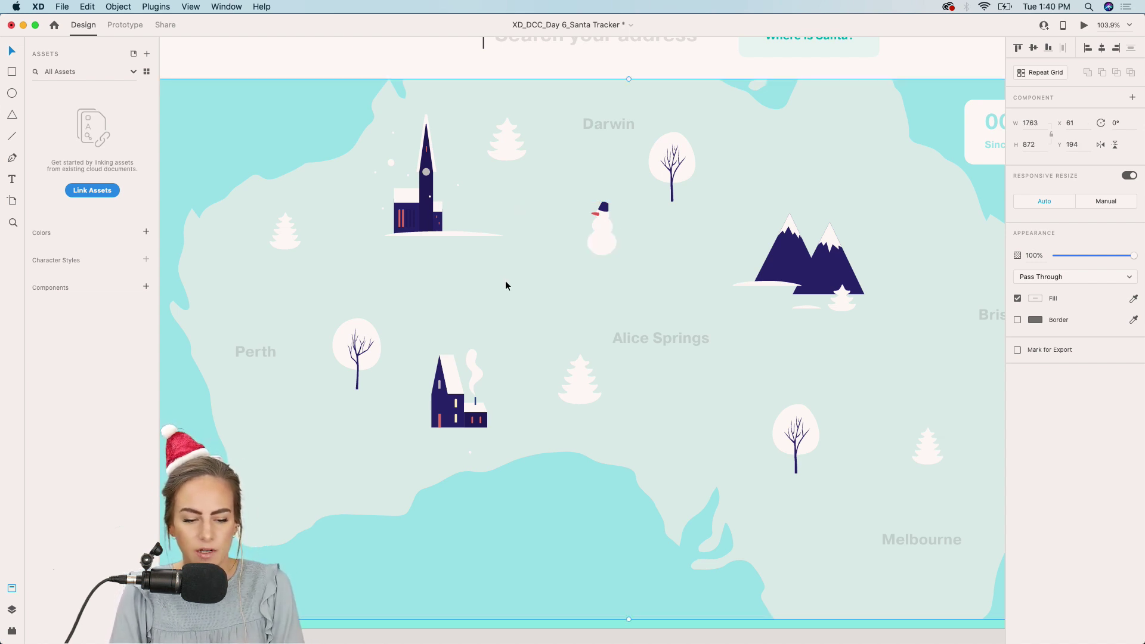
- Select the red location pin below the first assets illustration for copying to the map
scroll(395, 342, down, 3)
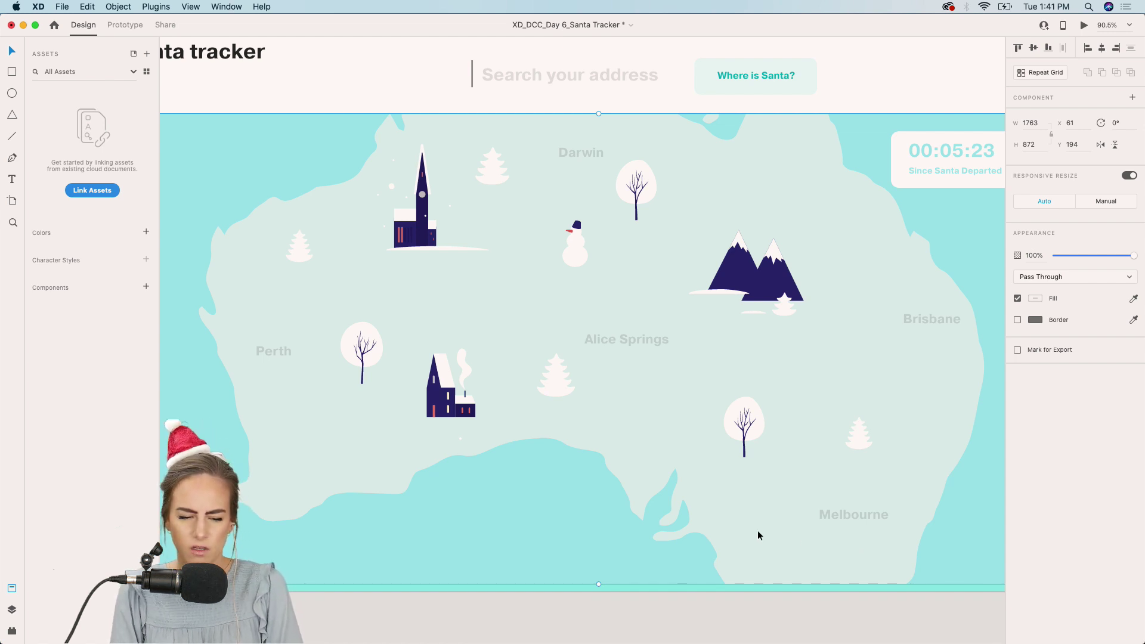
scroll(758, 535, down, 5)
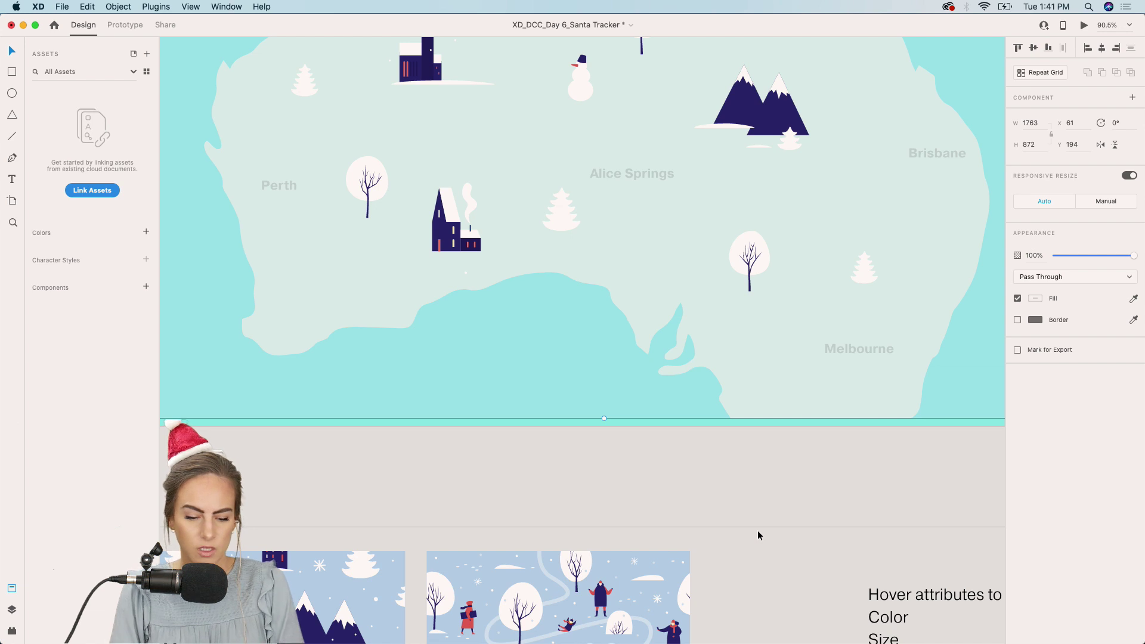
click(746, 547)
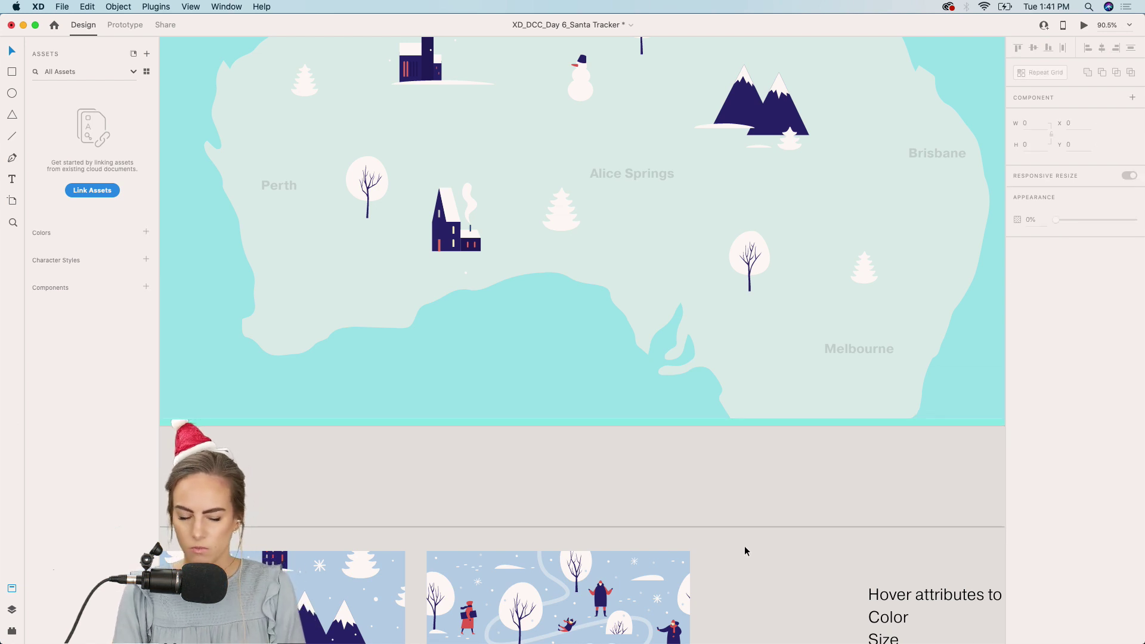
scroll(744, 552, down, 10)
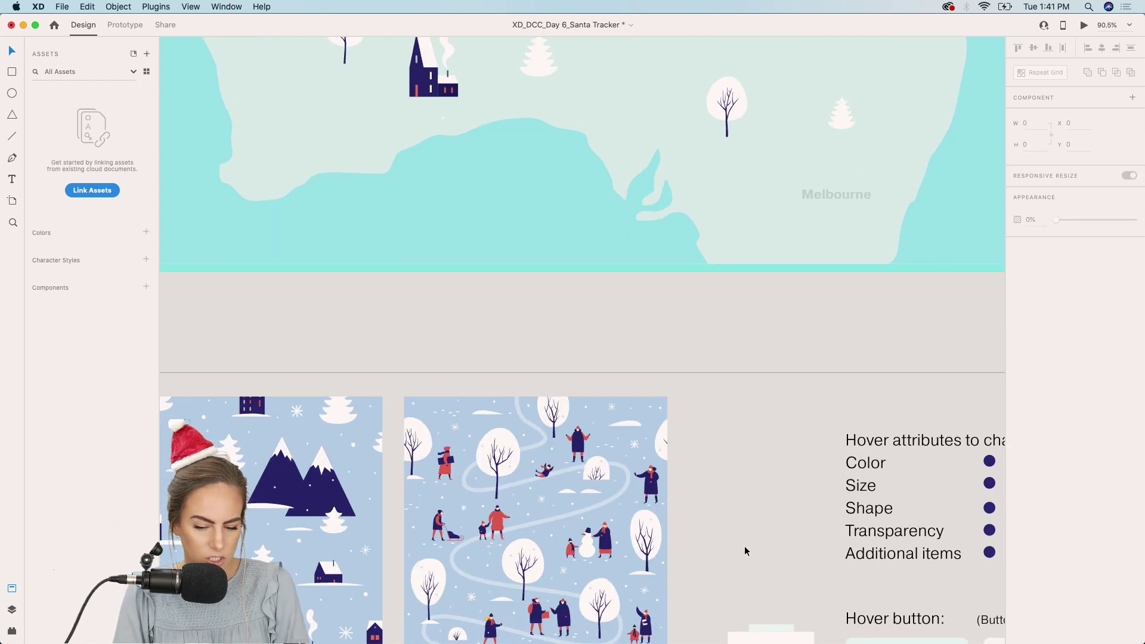
scroll(745, 546, left, 10)
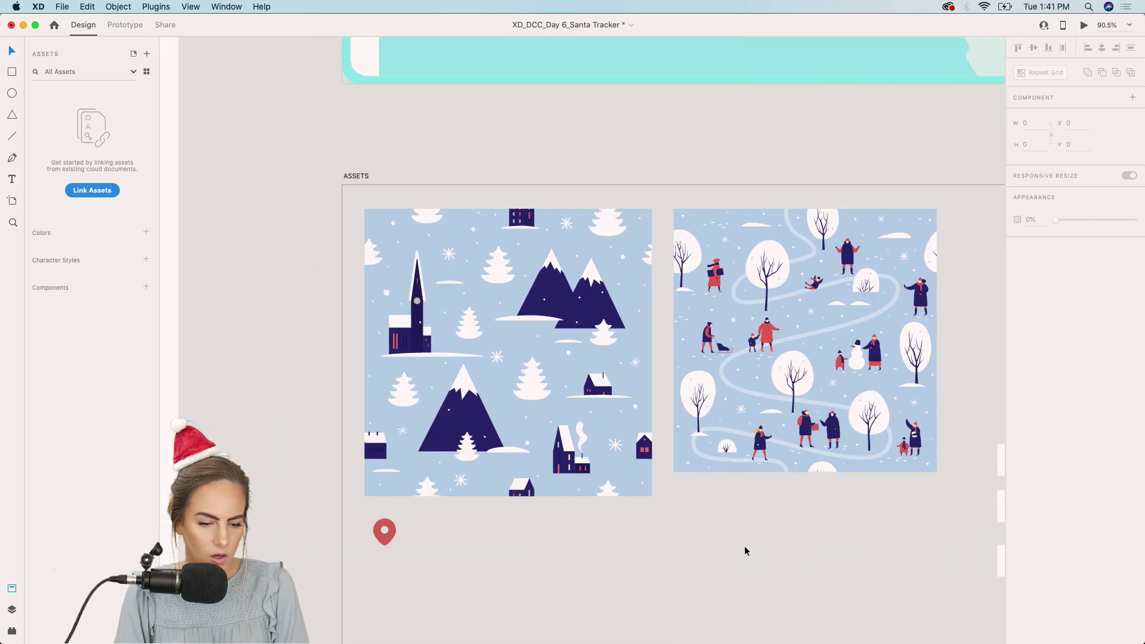
click(514, 528)
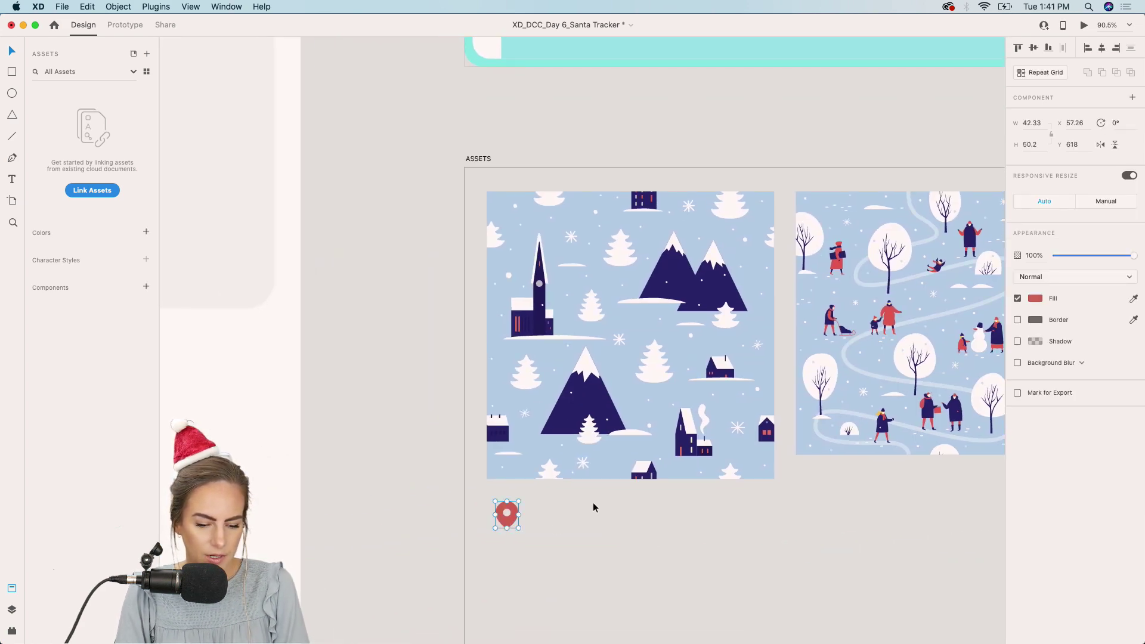
- Paste the red location pin into the Santa Tracker artboard and place it directly below the Perth label
scroll(593, 502, up, 10)
scroll(594, 507, up, 5)
key(super+v)
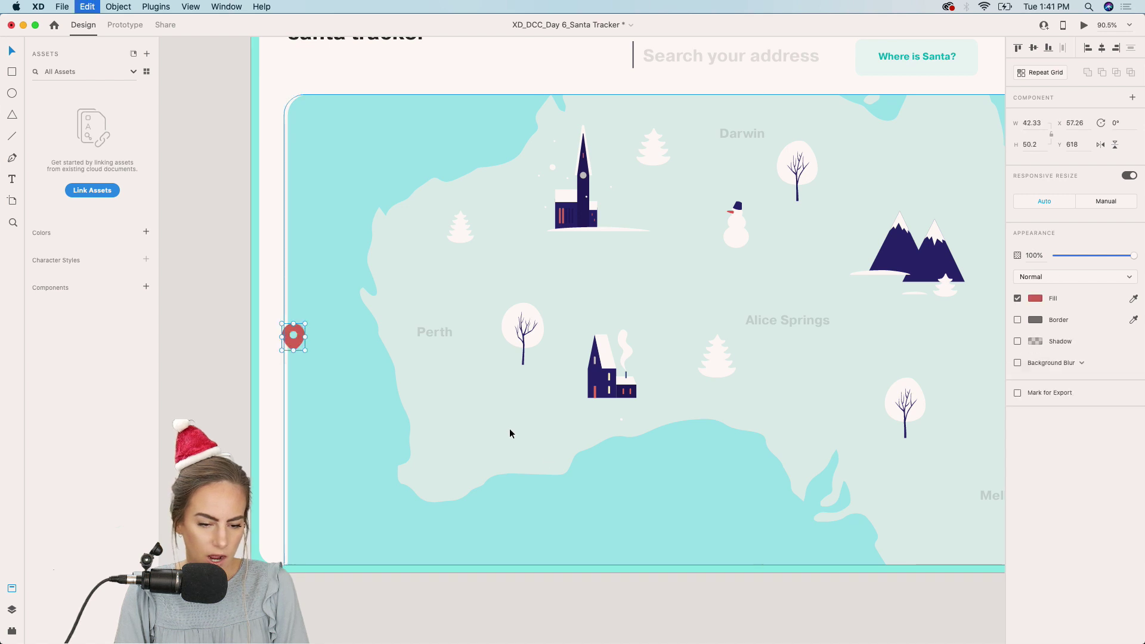
drag(297, 345, 432, 364)
- Paste a second red location pin and place it directly below the Alice Springs label
scroll(435, 368, up, 2)
scroll(435, 368, right, 4)
key(super+v)
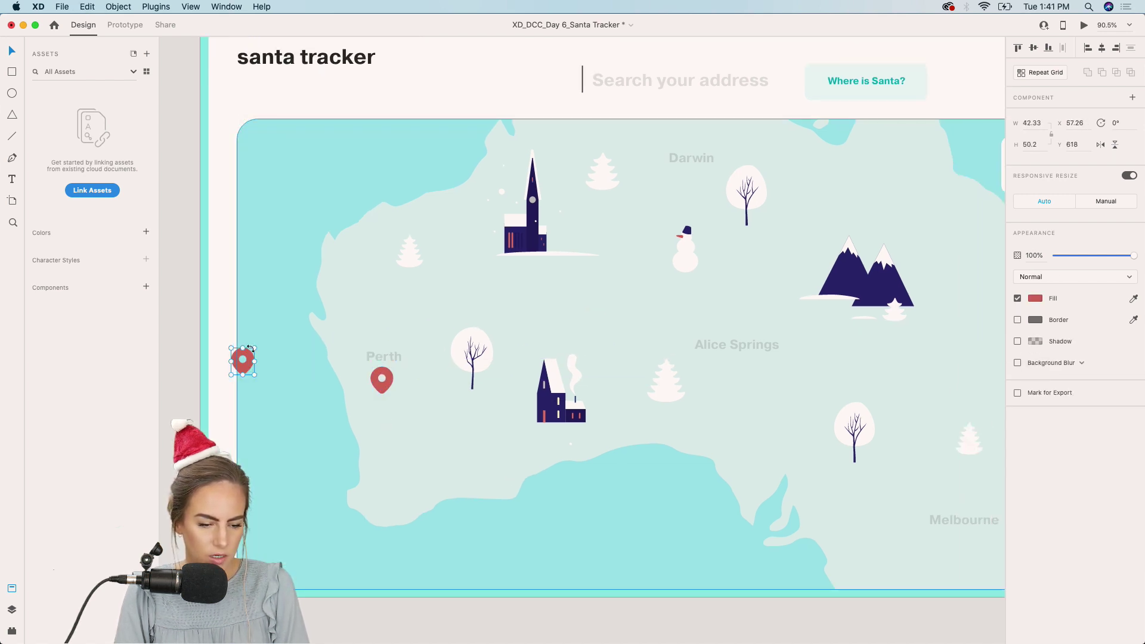
drag(249, 364, 736, 374)
scroll(736, 374, right, 5)
scroll(736, 374, up, 1)
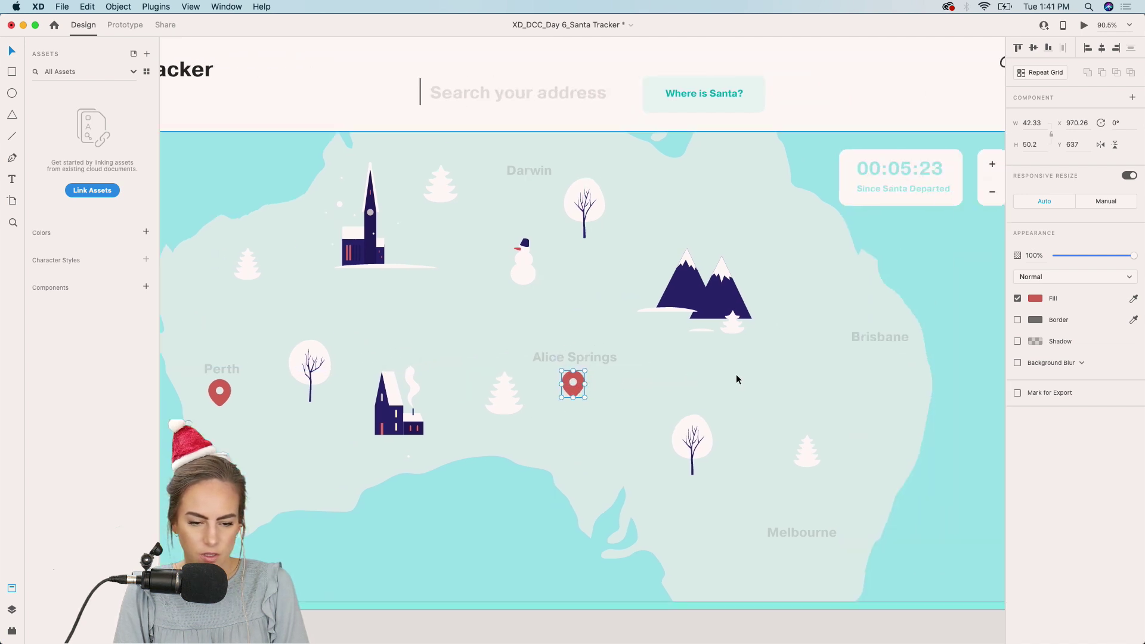
- Paste another red location pin and place it just above and left of the Darwin label
key(super+v)
drag(583, 331, 467, 167)
click(693, 381)
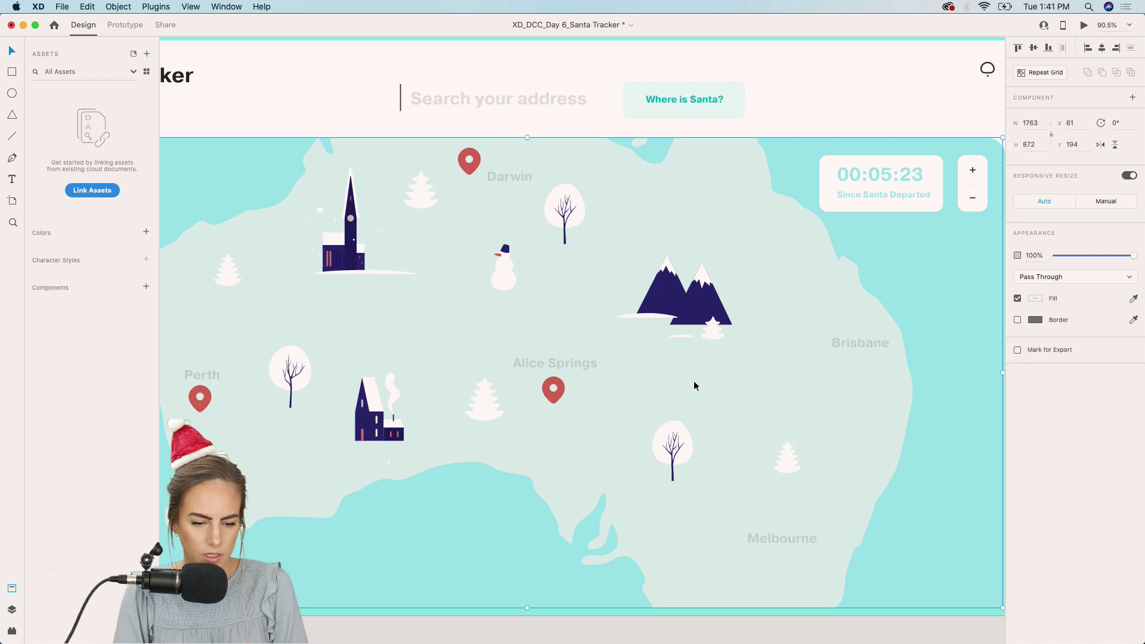
- Paste another red location pin and place it directly above the Brisbane label
scroll(693, 381, right, 5)
scroll(693, 381, down, 2)
key(super+v)
click(661, 379)
drag(567, 322, 774, 287)
click(768, 358)
- Paste a further red location pin and place it just below and left of the Melbourne label
key(super+v)
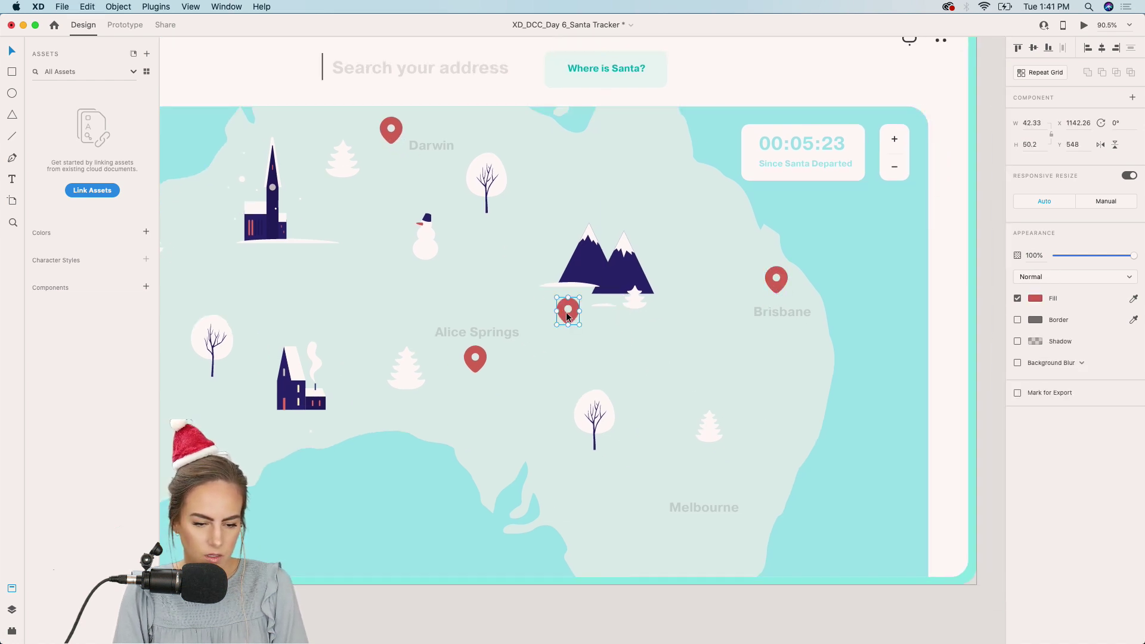
drag(570, 318, 659, 535)
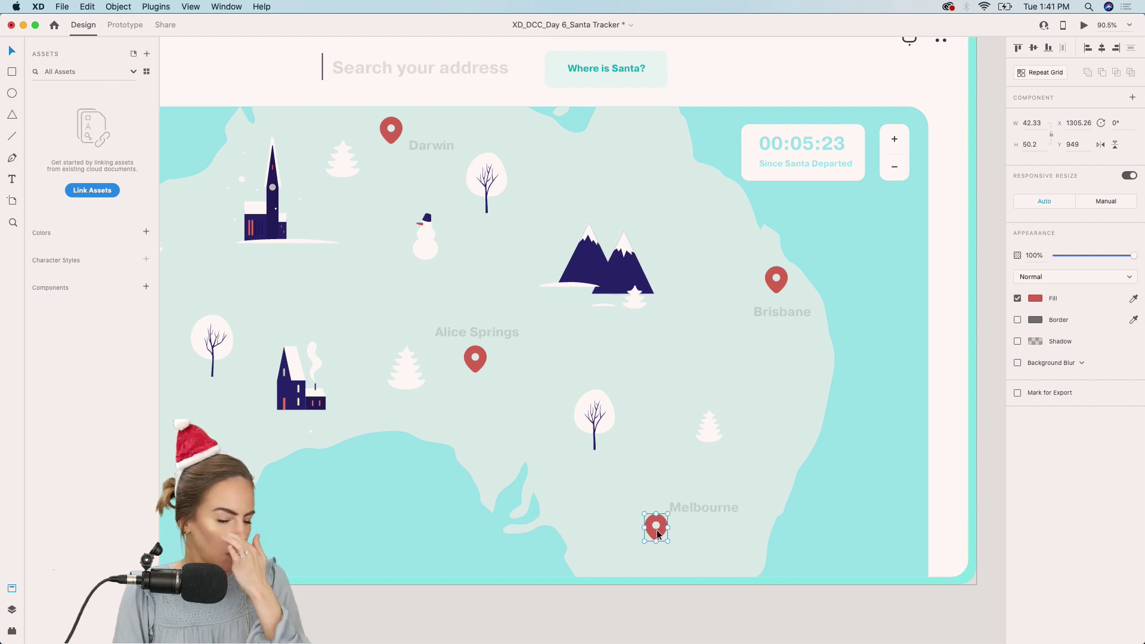
click(759, 389)
- Examine the list of hover attributes to change and their example shapes in the assets artboard
scroll(759, 389, down, 5)
scroll(759, 389, left, 5)
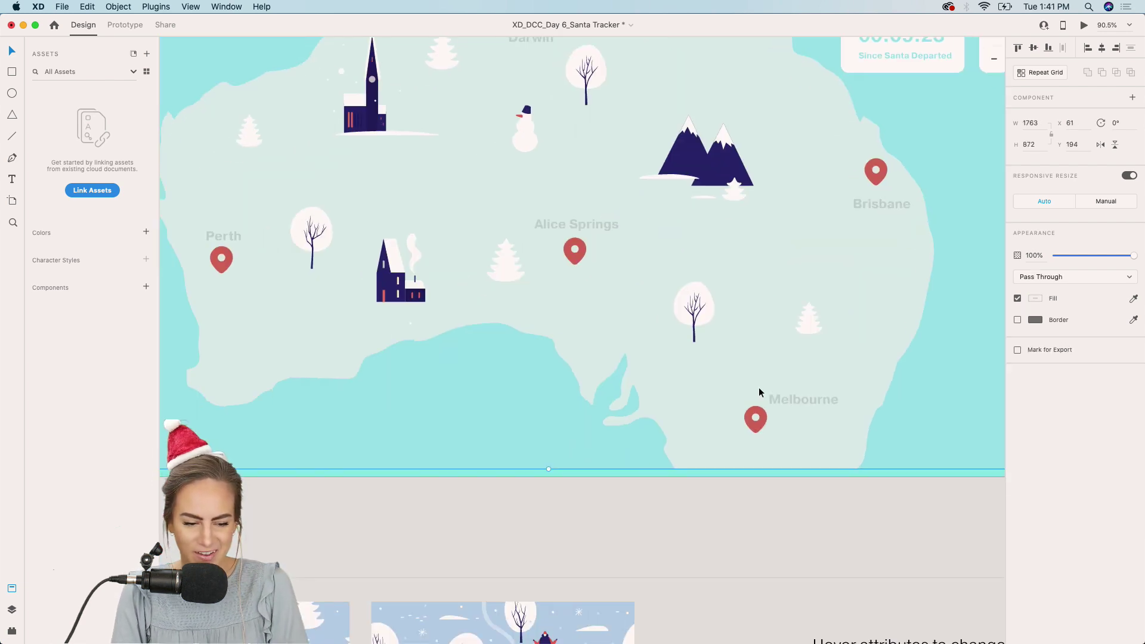
scroll(635, 514, down, 10)
scroll(635, 514, right, 10)
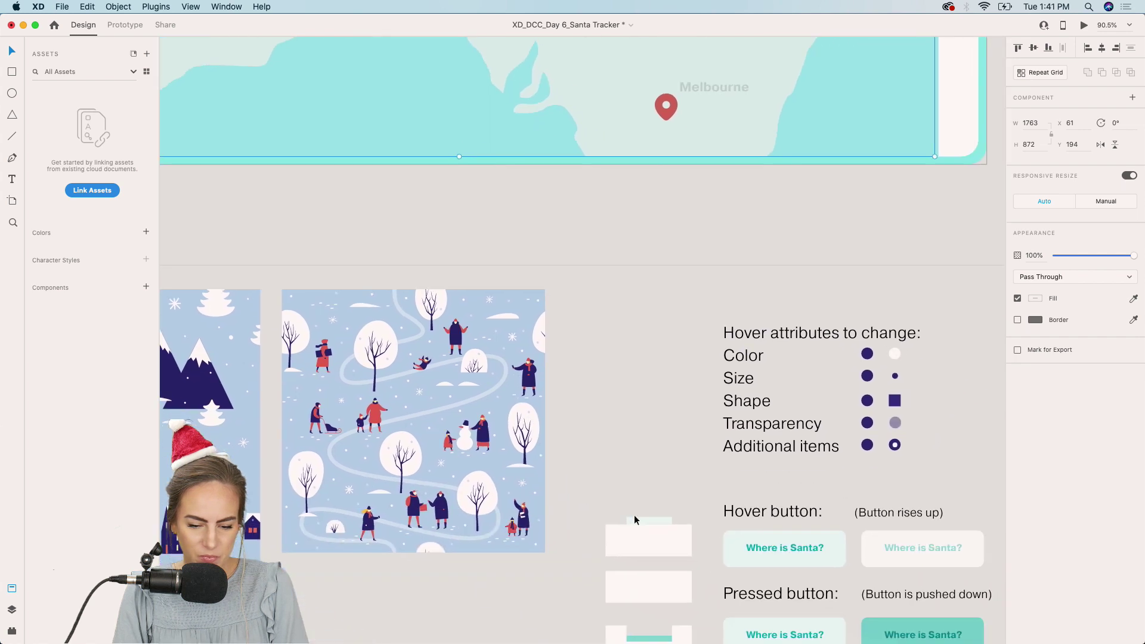
scroll(635, 514, up, 5)
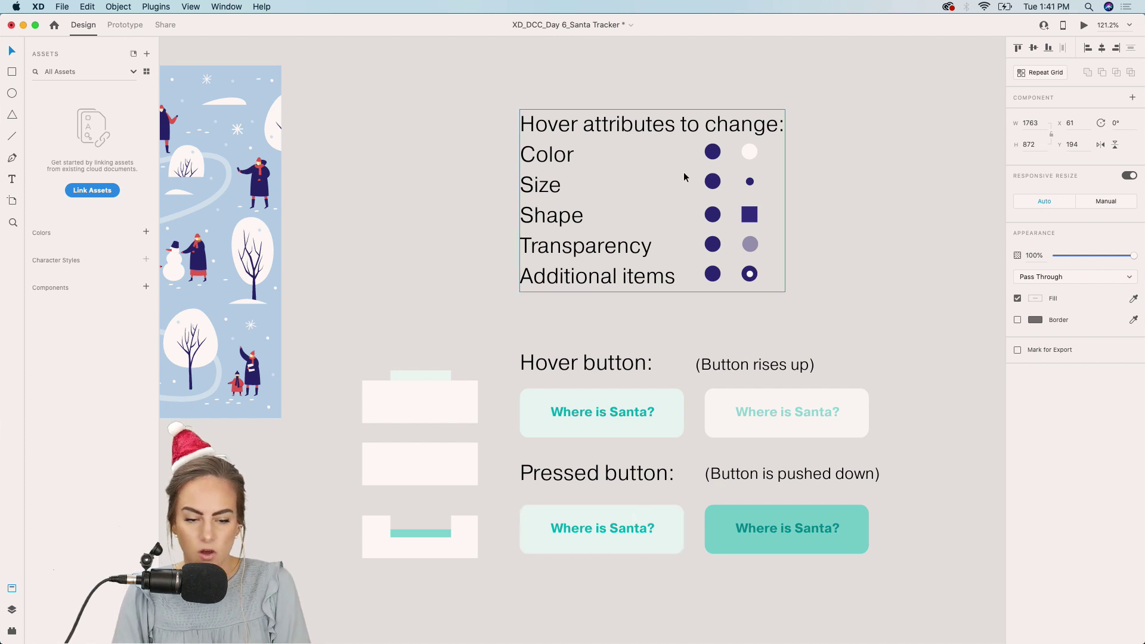
scroll(684, 172, up, 5)
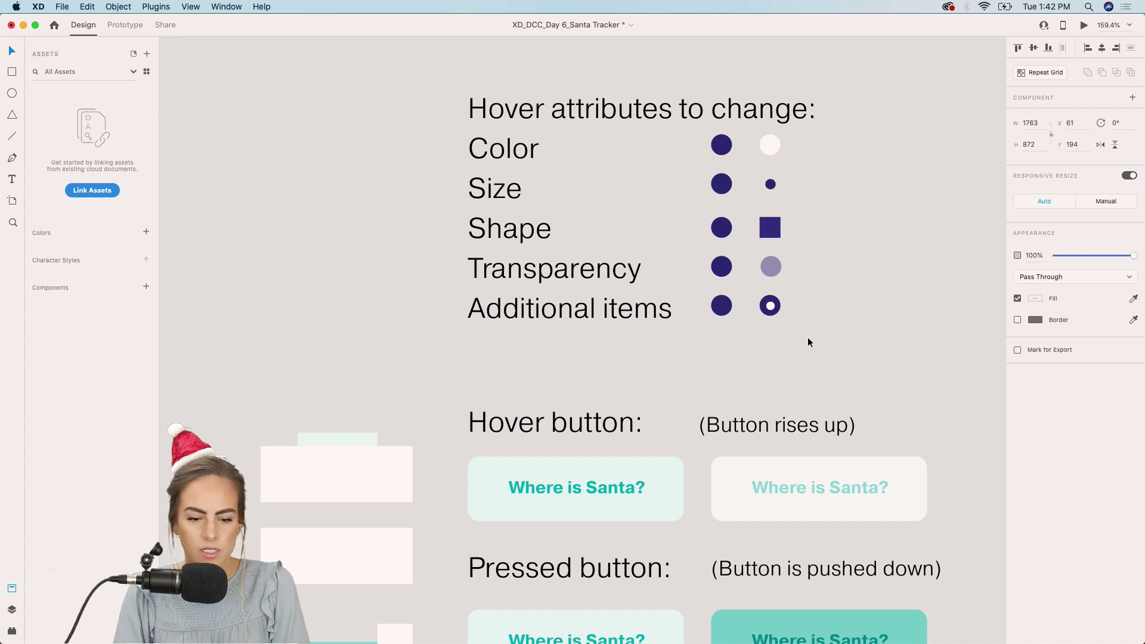
scroll(808, 337, down, 5)
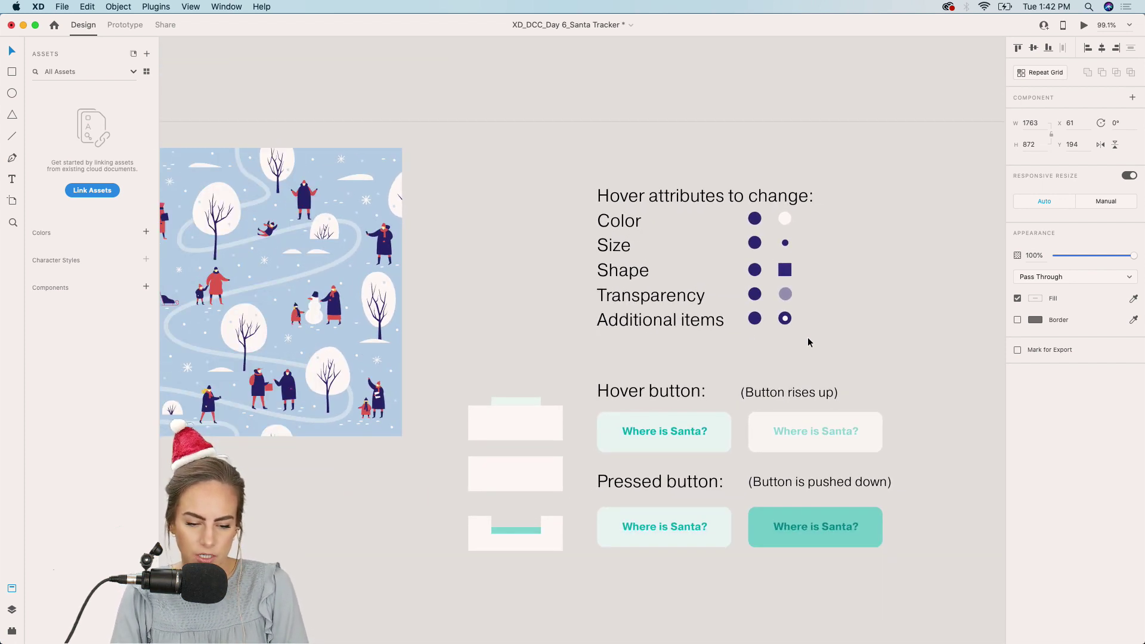
- Compare the hover and pressed examples of the Where is Santa? button with the button in the tracker header
click(661, 449)
scroll(661, 447, up, 1)
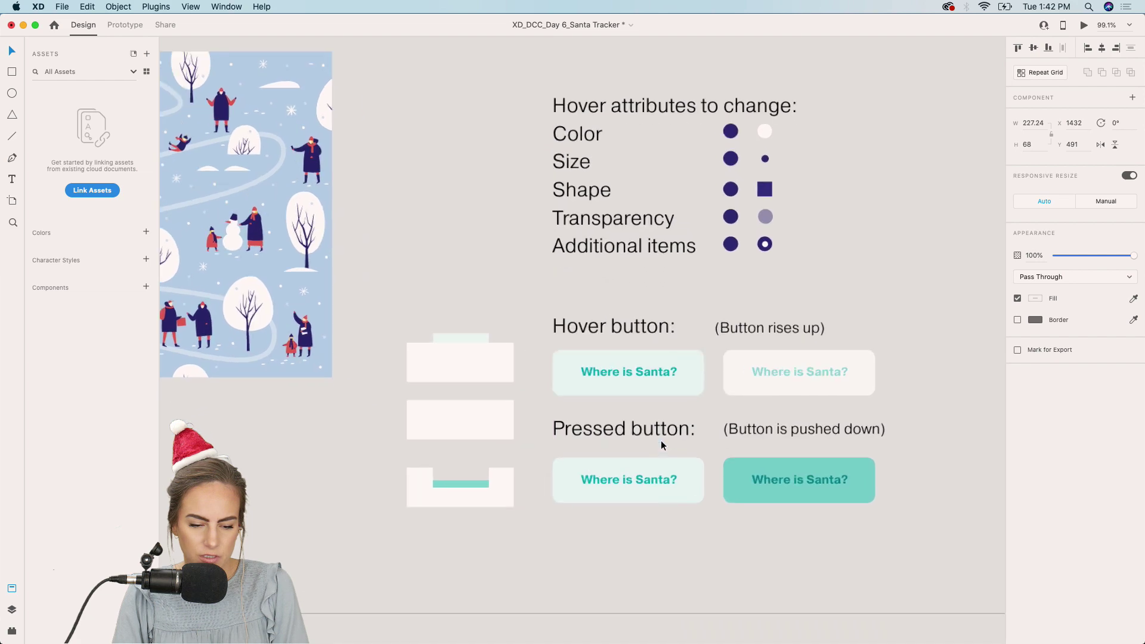
scroll(635, 345, down, 1)
scroll(649, 391, down, 1)
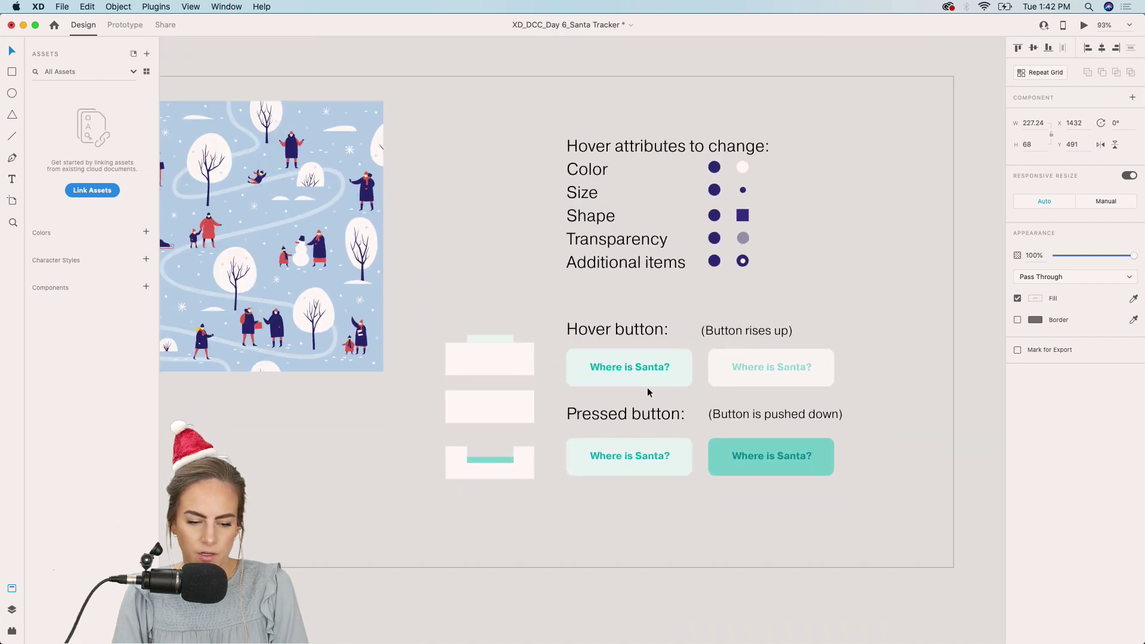
scroll(647, 388, up, 15)
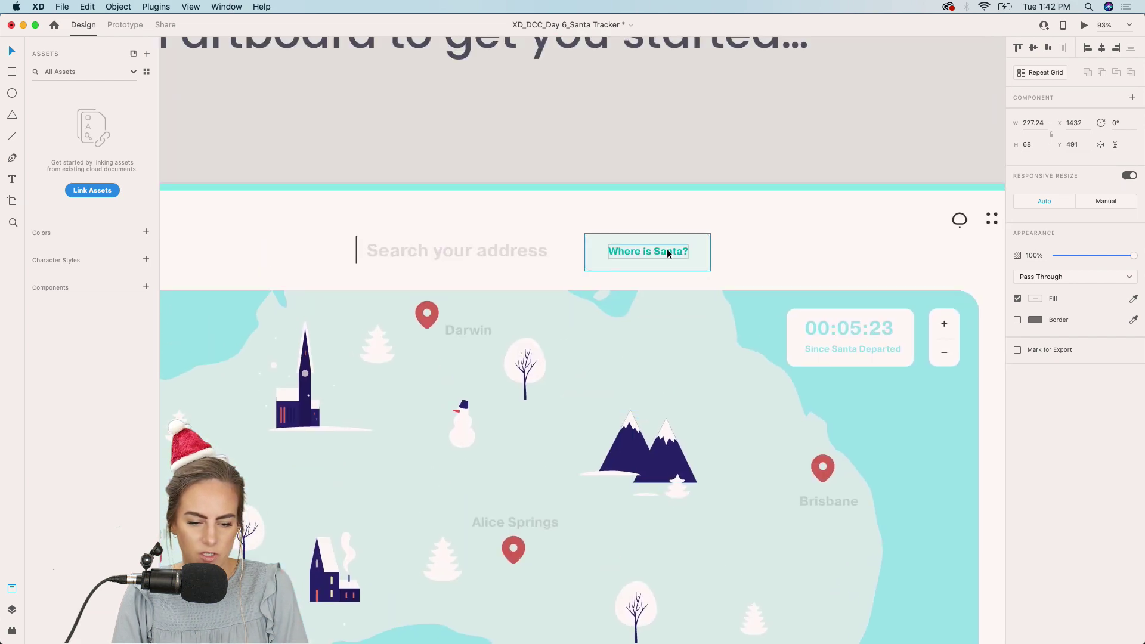
scroll(667, 249, down, 15)
scroll(667, 249, up, 3)
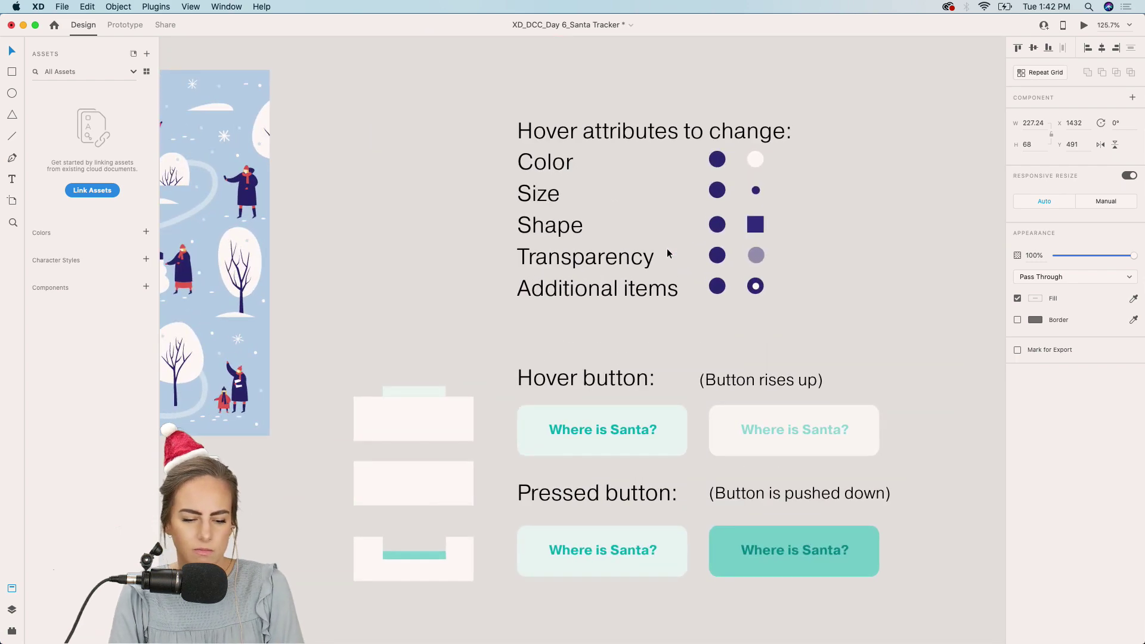
scroll(667, 248, down, 3)
click(670, 263)
scroll(671, 246, up, 2)
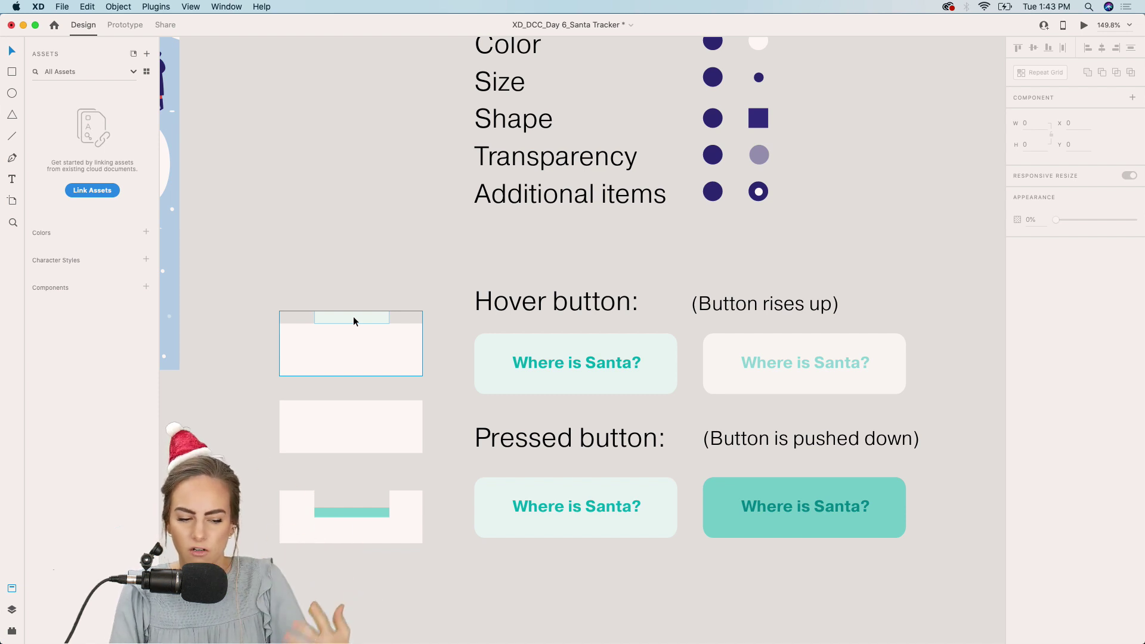
scroll(406, 383, down, 3)
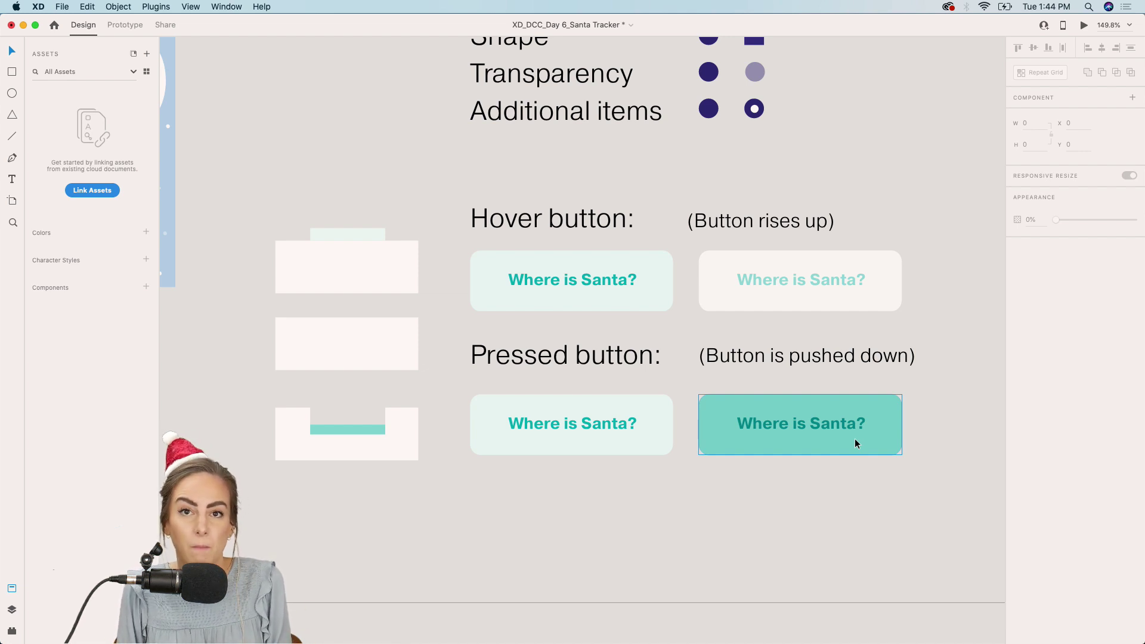
scroll(855, 439, down, 5)
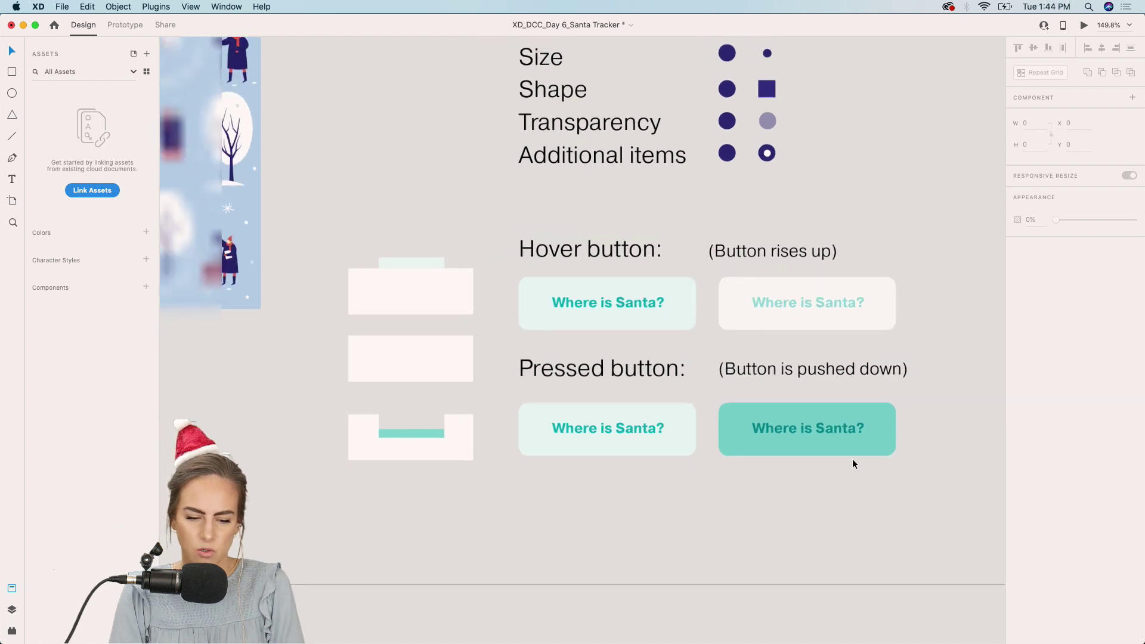
- Turn the header's Where is Santa? button into a component and add a Hover State to it
scroll(926, 213, up, 20)
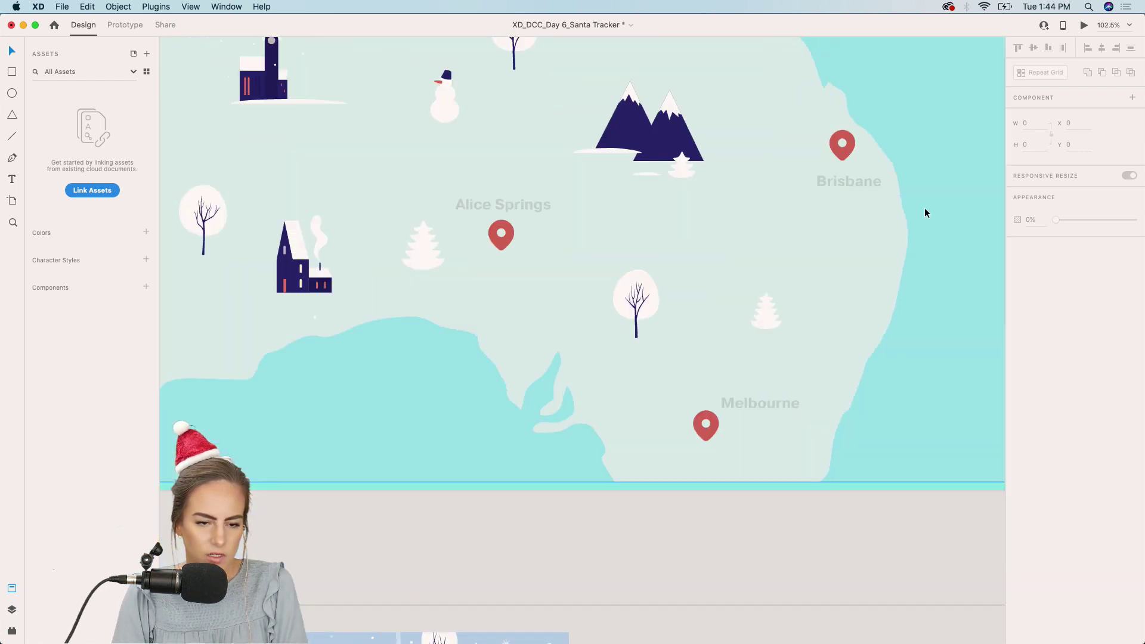
scroll(925, 208, up, 5)
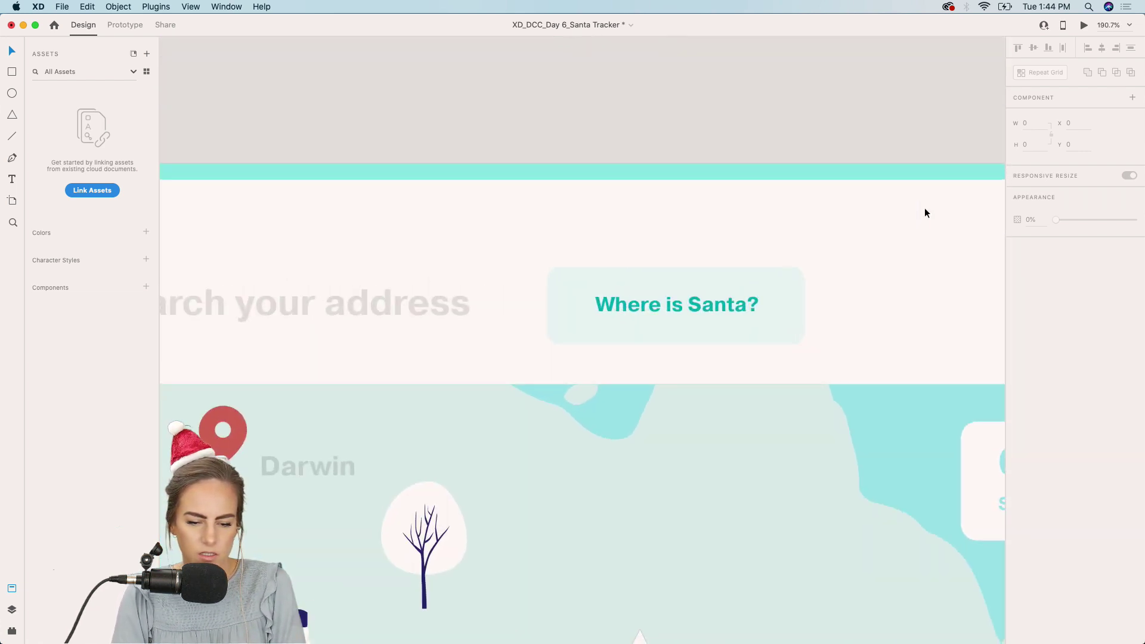
click(734, 306)
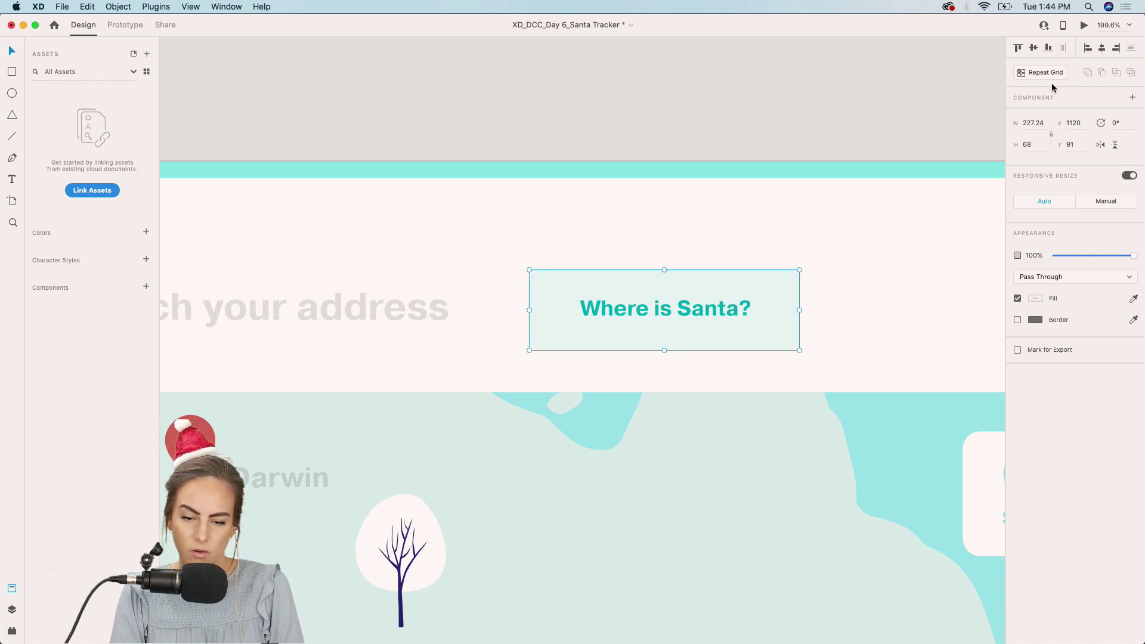
click(1133, 98)
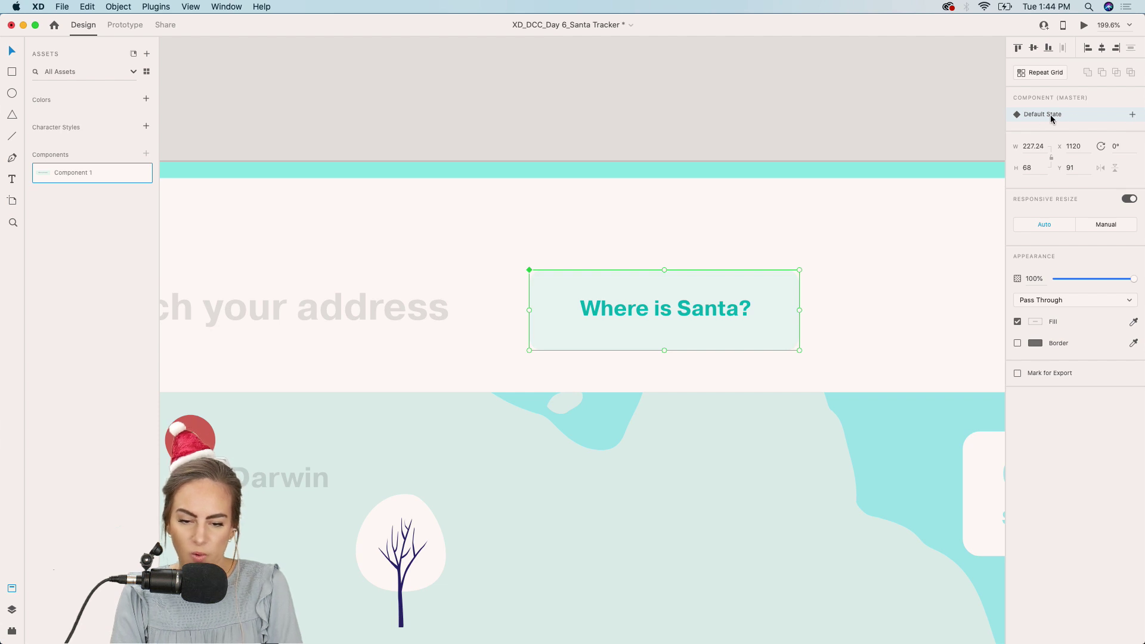
click(1133, 115)
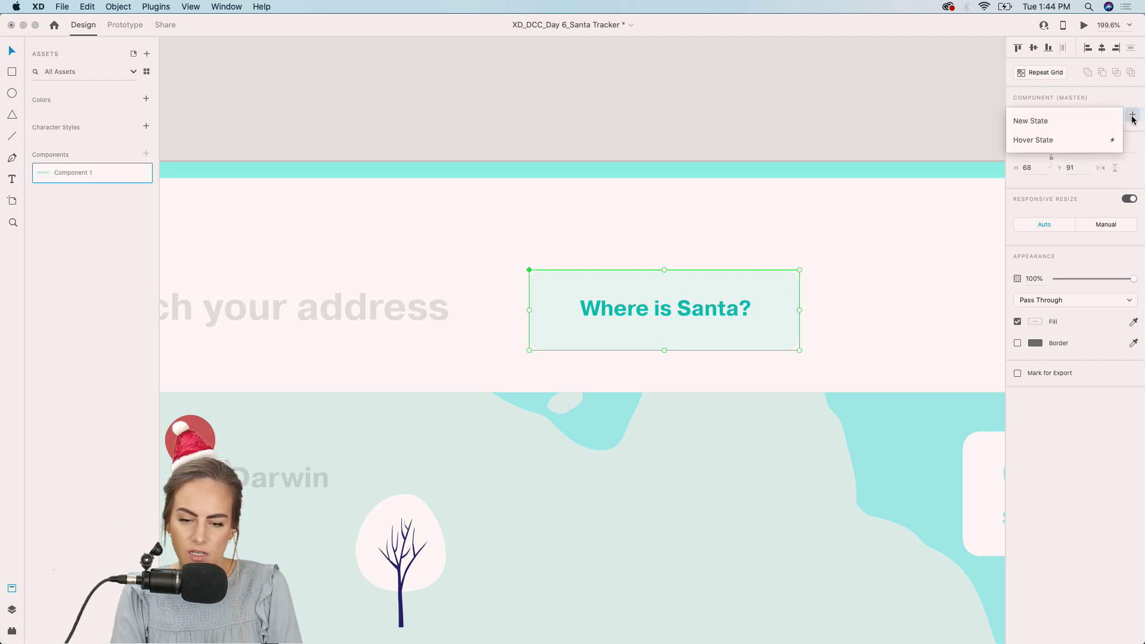
click(1047, 142)
key(Return)
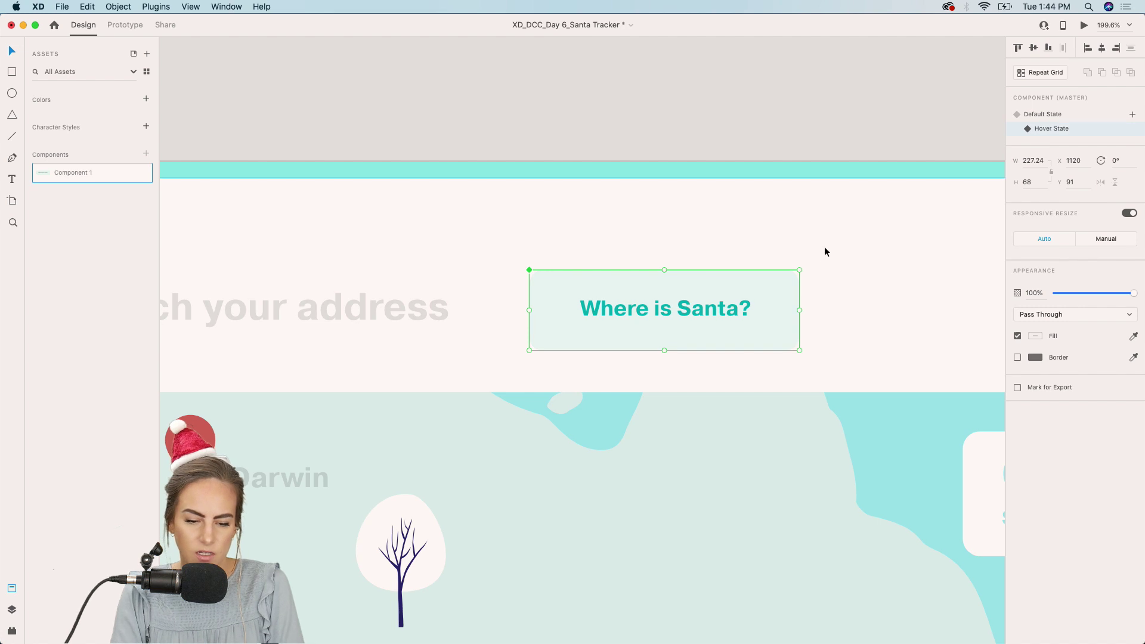
- In the button's Hover State, lower the background's opacity to about 47% and the text's opacity to about 39%
click(771, 291)
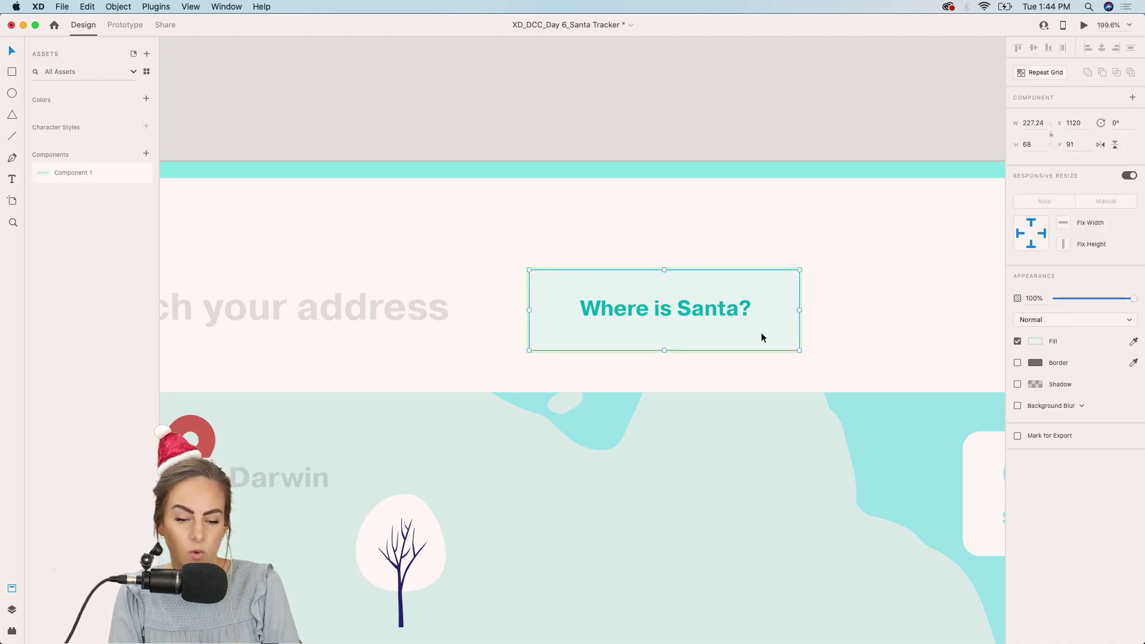
click(1097, 299)
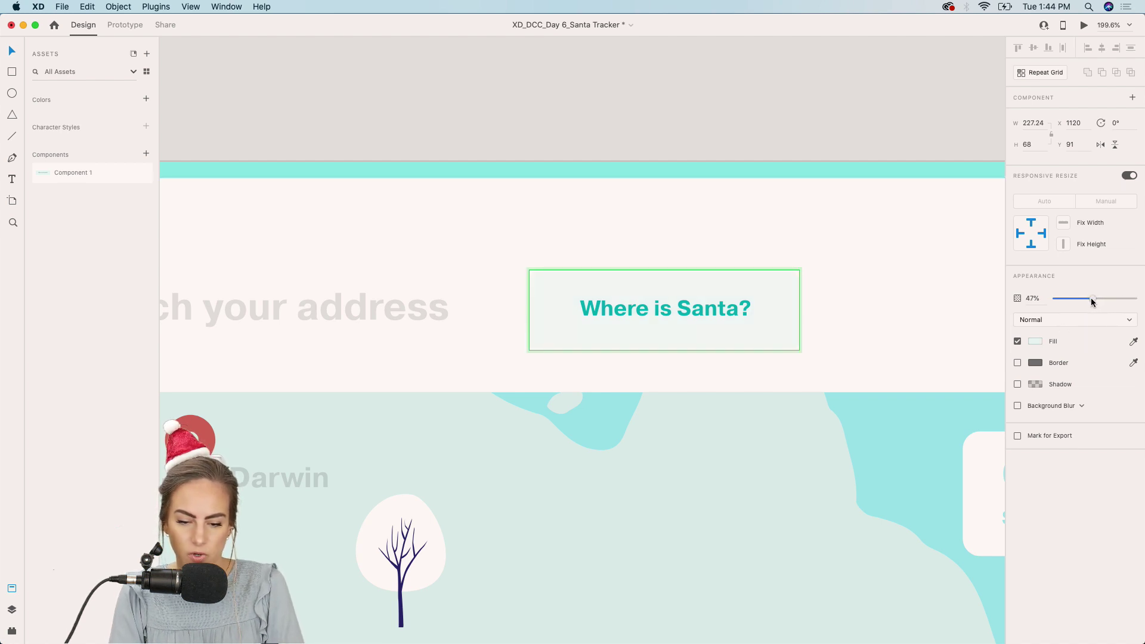
shift+click(713, 311)
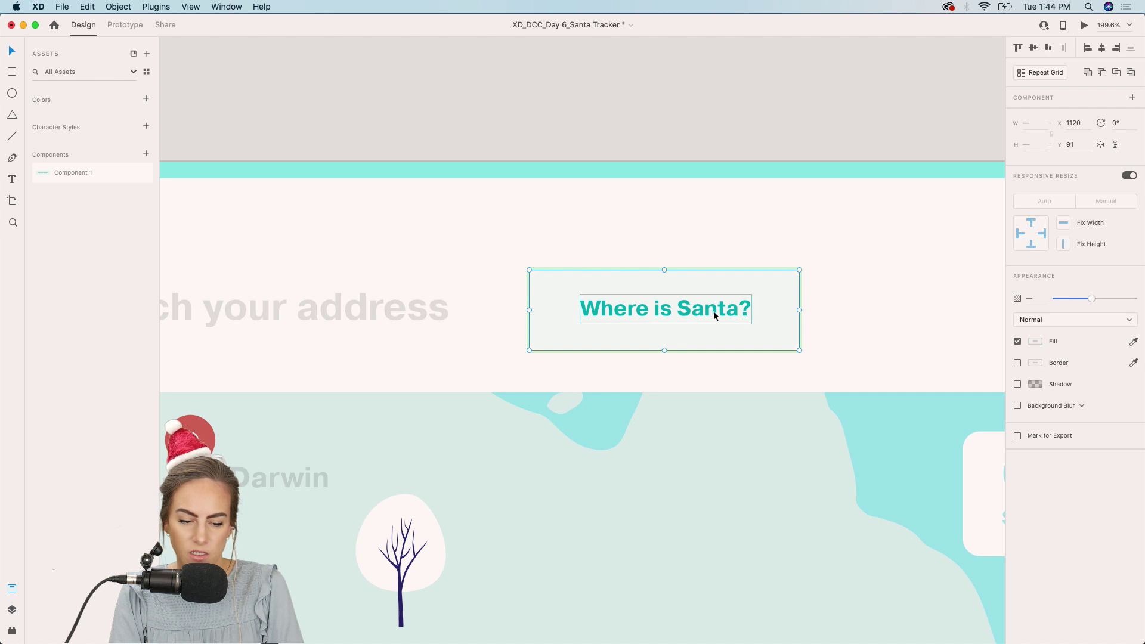
double_click(719, 311)
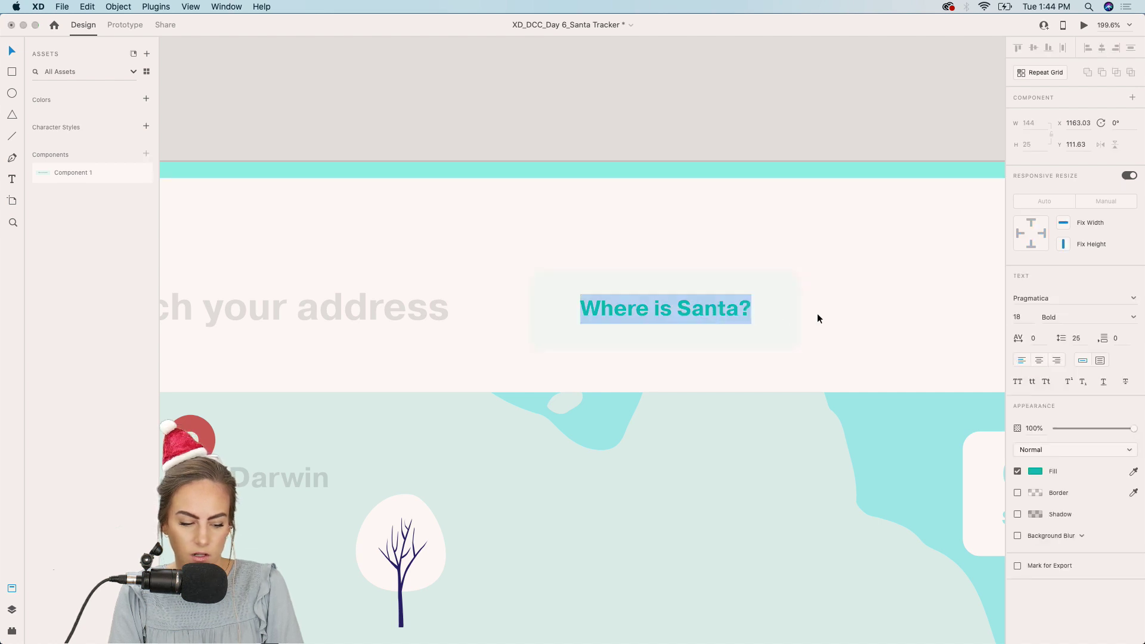
click(1056, 293)
click(1085, 430)
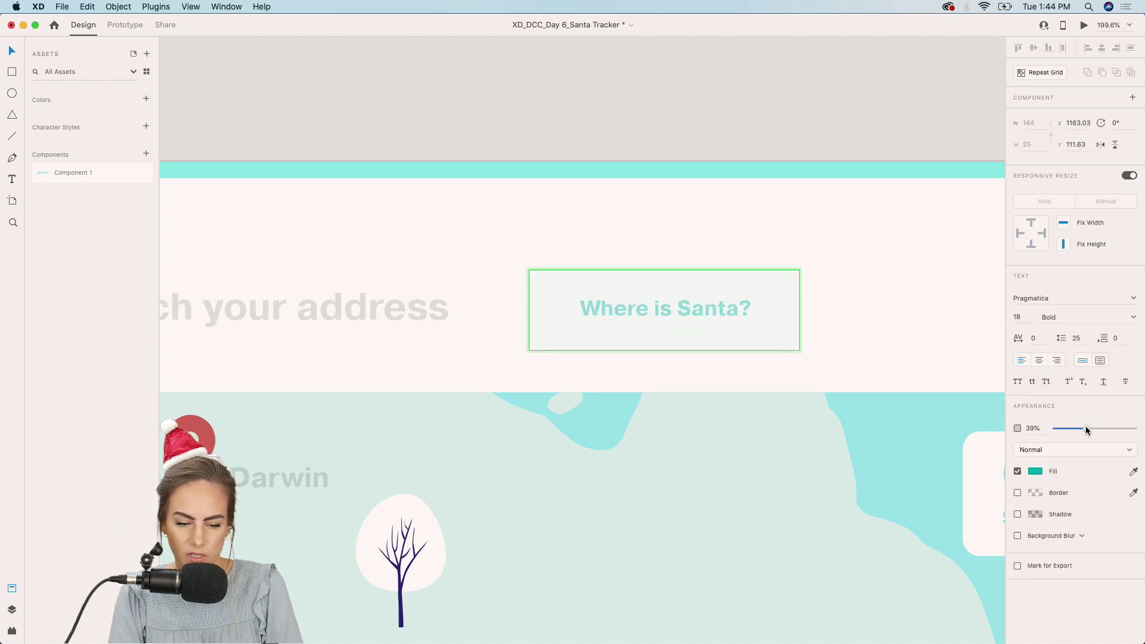
click(746, 318)
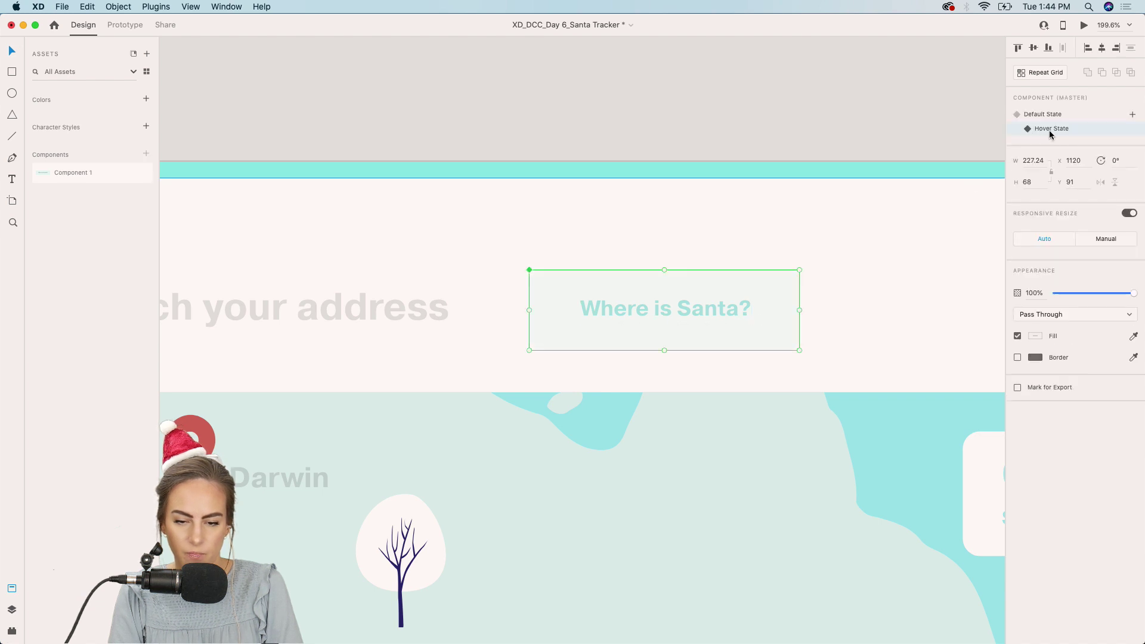
- Switch the Where is Santa? button back to its Default State and preview its hover effect in the prototype
click(1031, 117)
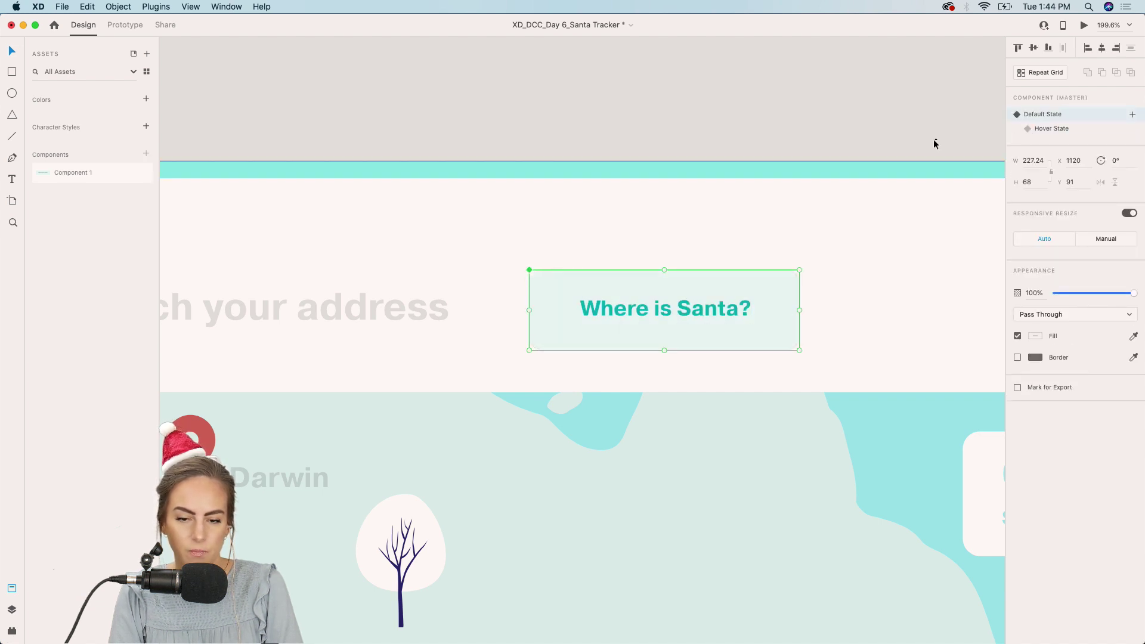
click(1084, 25)
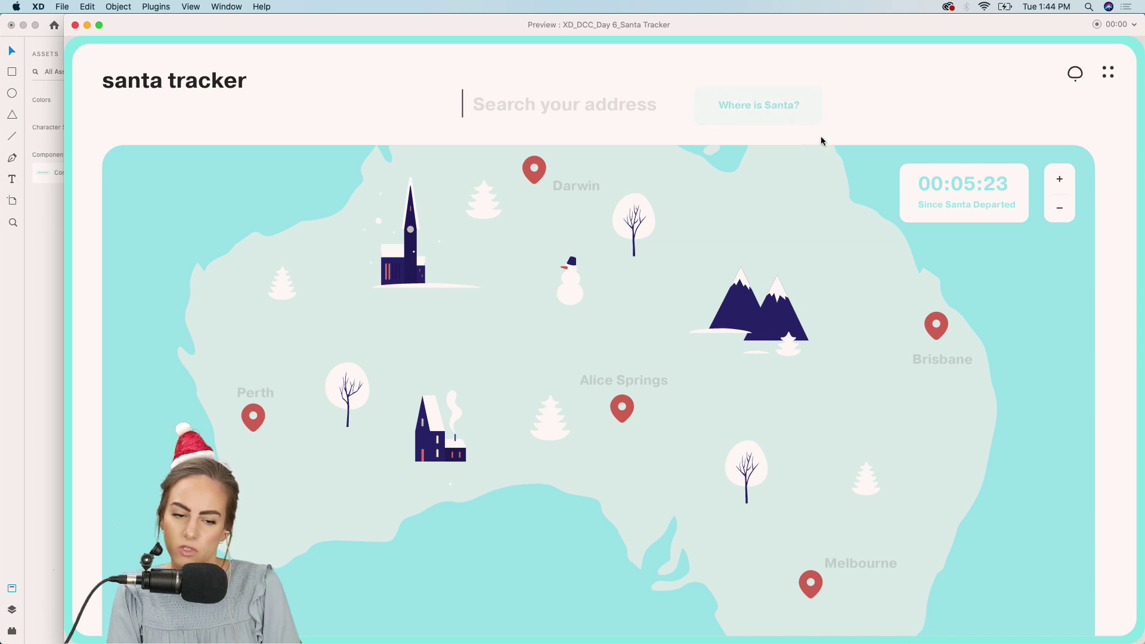
click(75, 25)
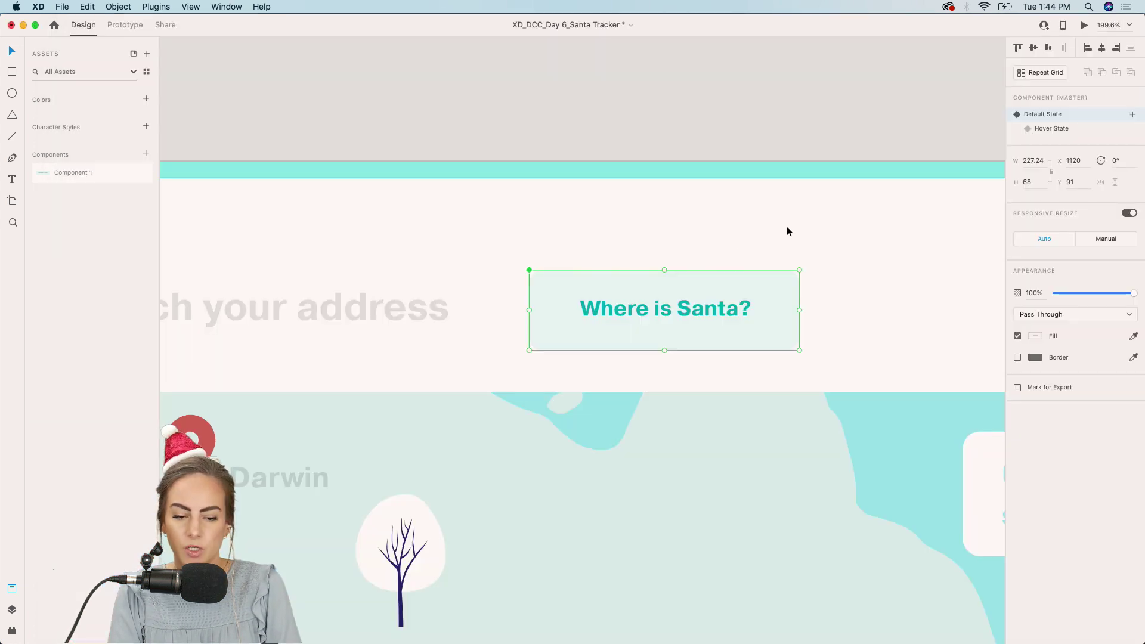
- Draw a borderless rounded card about 323 by 178 up and to the right of the Melbourne pin
key(Escape)
key(super+0)
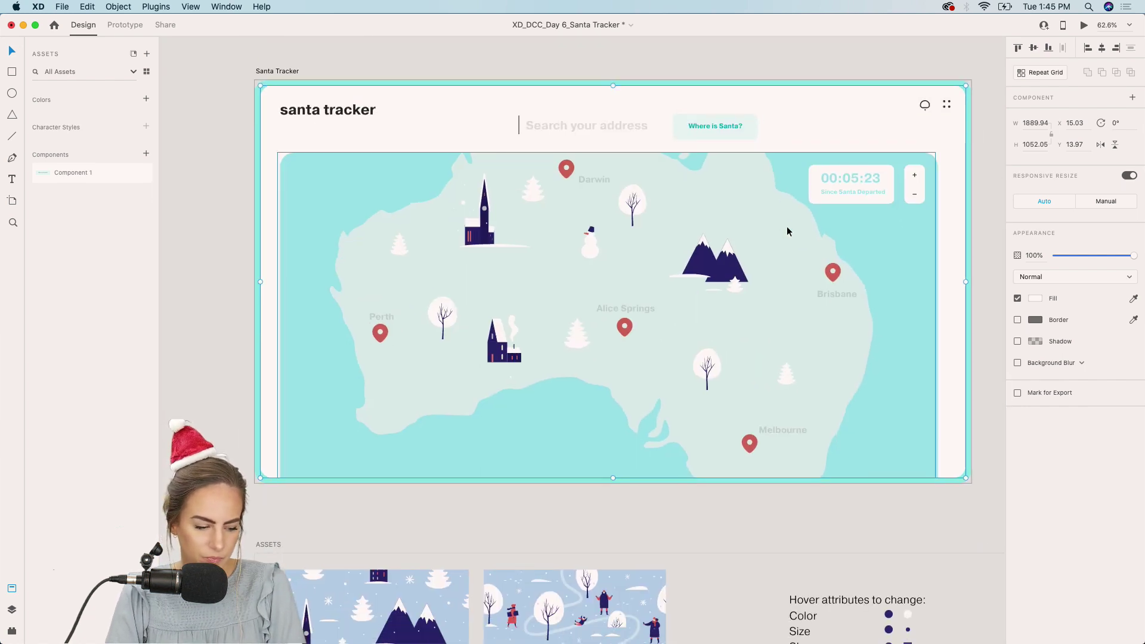
scroll(786, 227, down, 10)
scroll(786, 226, up, 5)
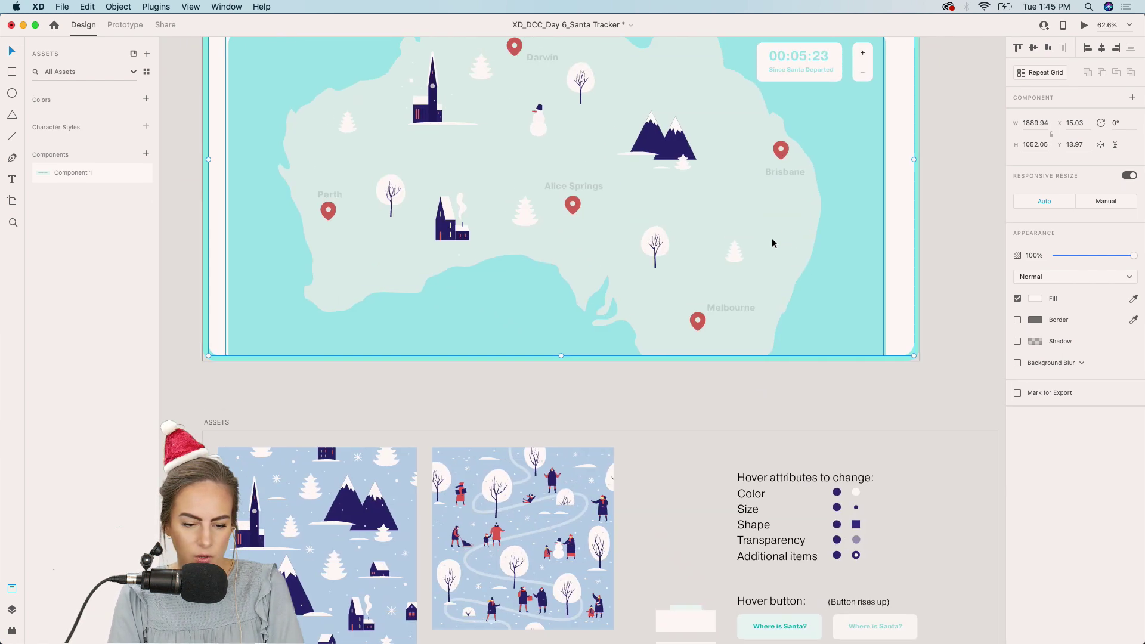
scroll(715, 308, up, 5)
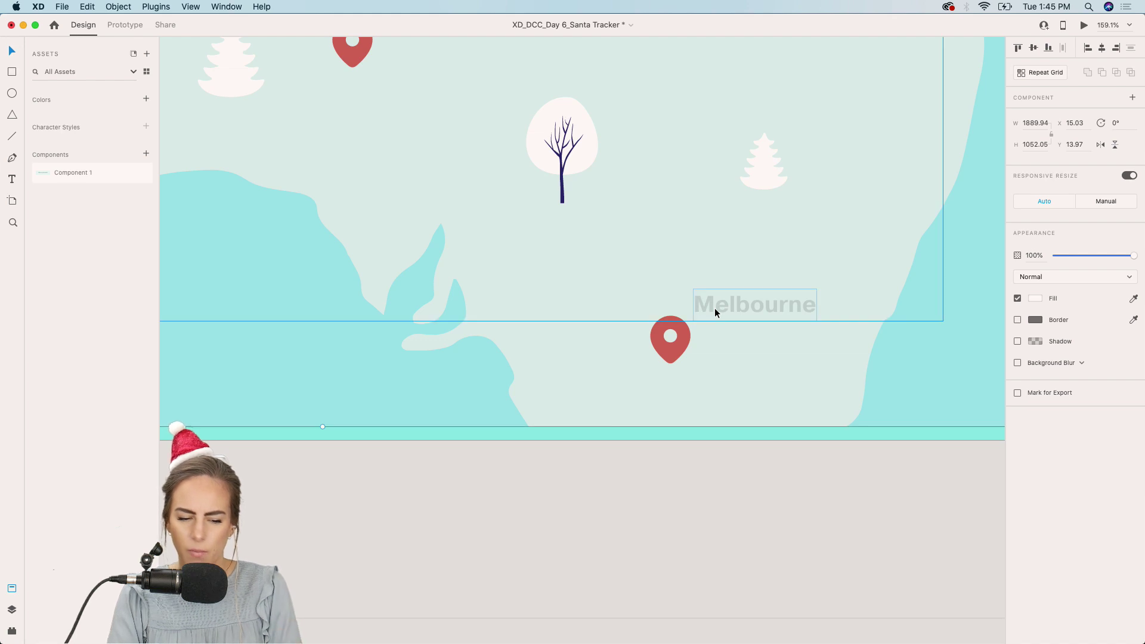
click(682, 338)
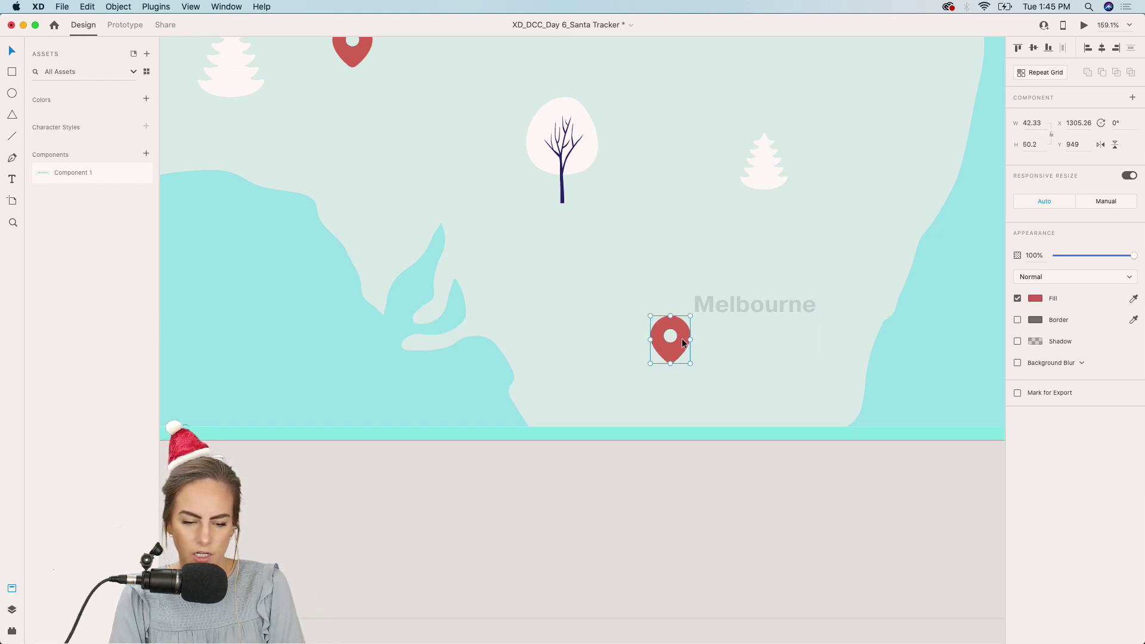
scroll(647, 347, down, 1)
scroll(646, 347, down, 2)
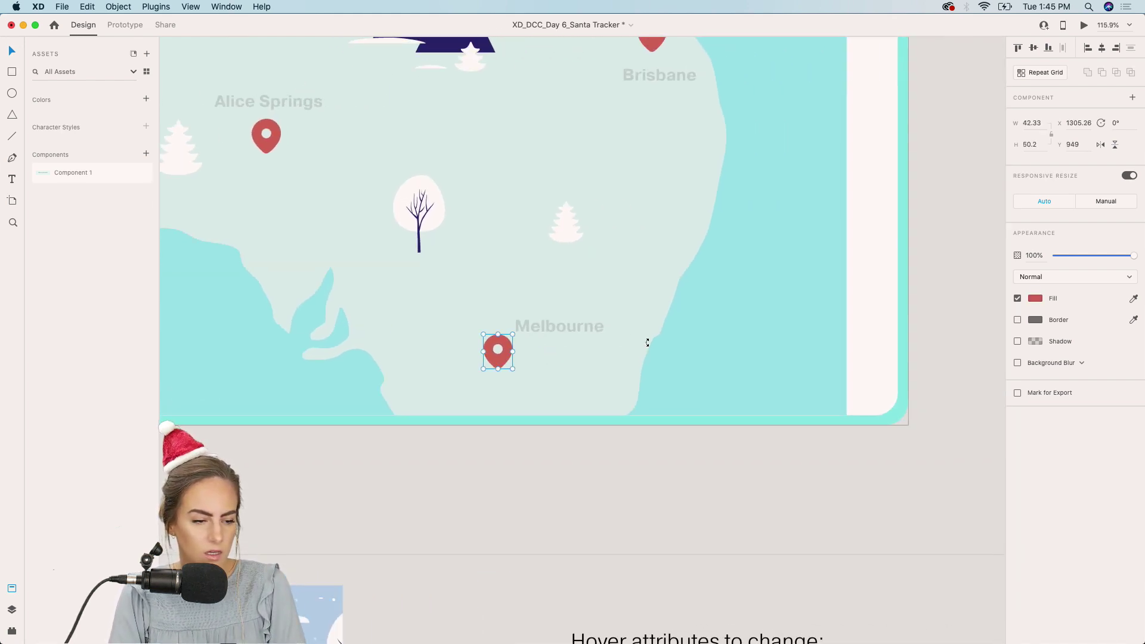
click(12, 72)
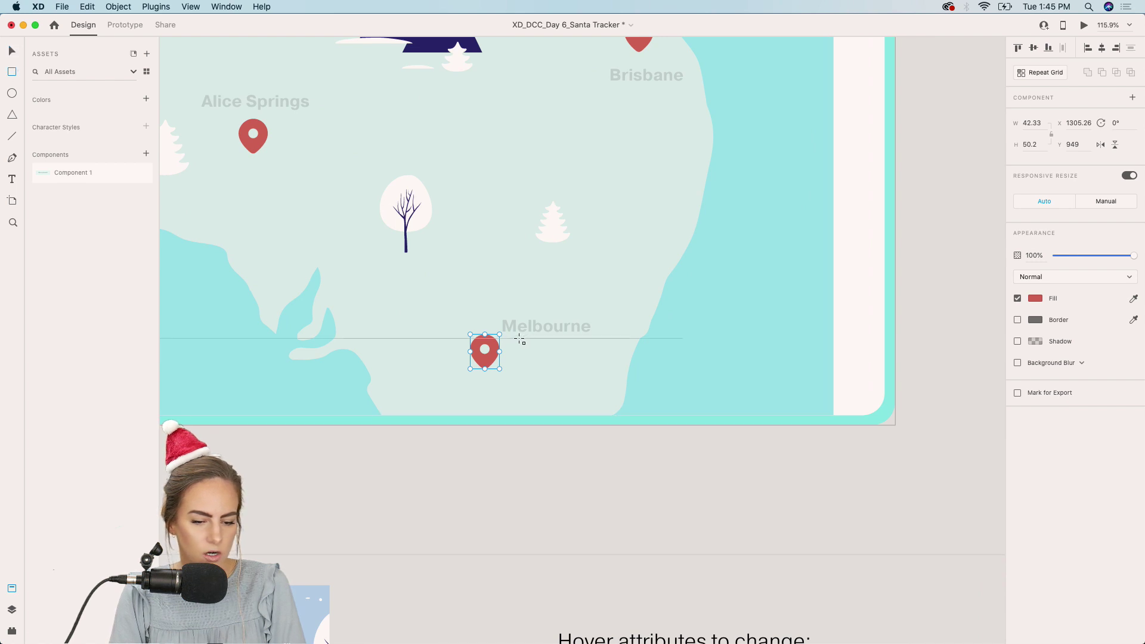
mouse_move(516, 342)
mouse_down()
mouse_move(739, 238)
mouse_move(738, 220)
mouse_move(724, 231)
mouse_up()
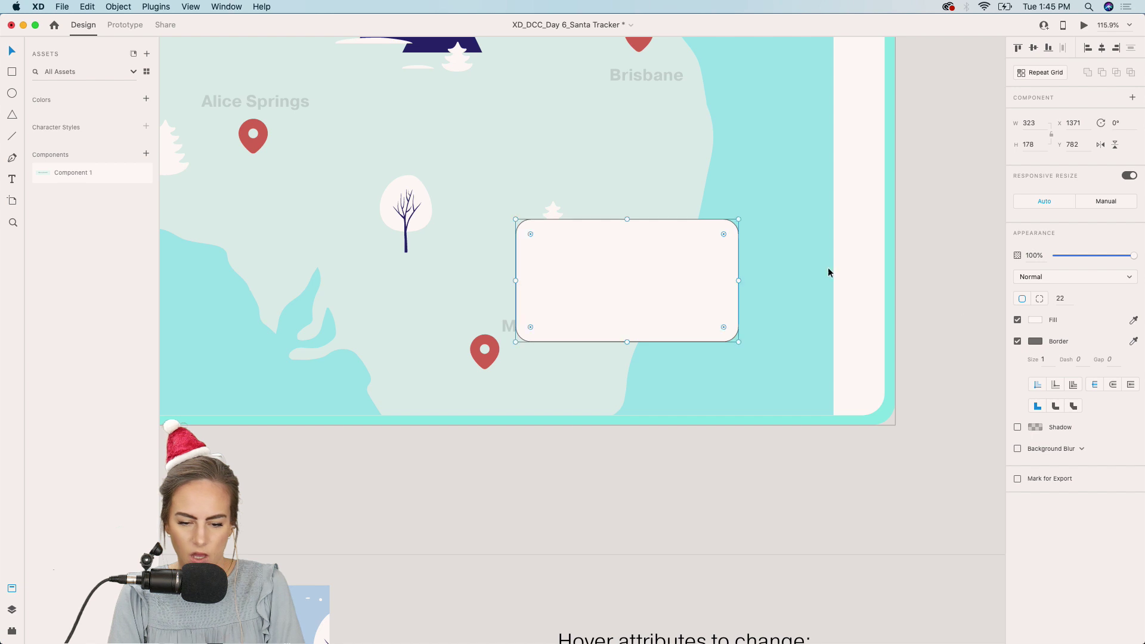
click(1018, 342)
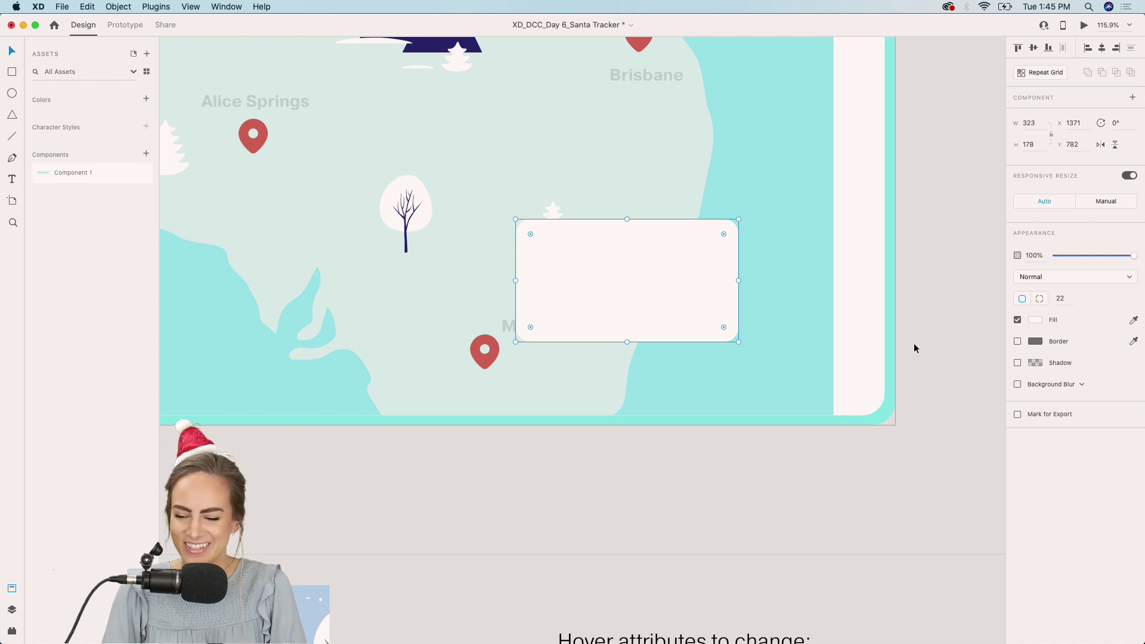
scroll(636, 319, up, 5)
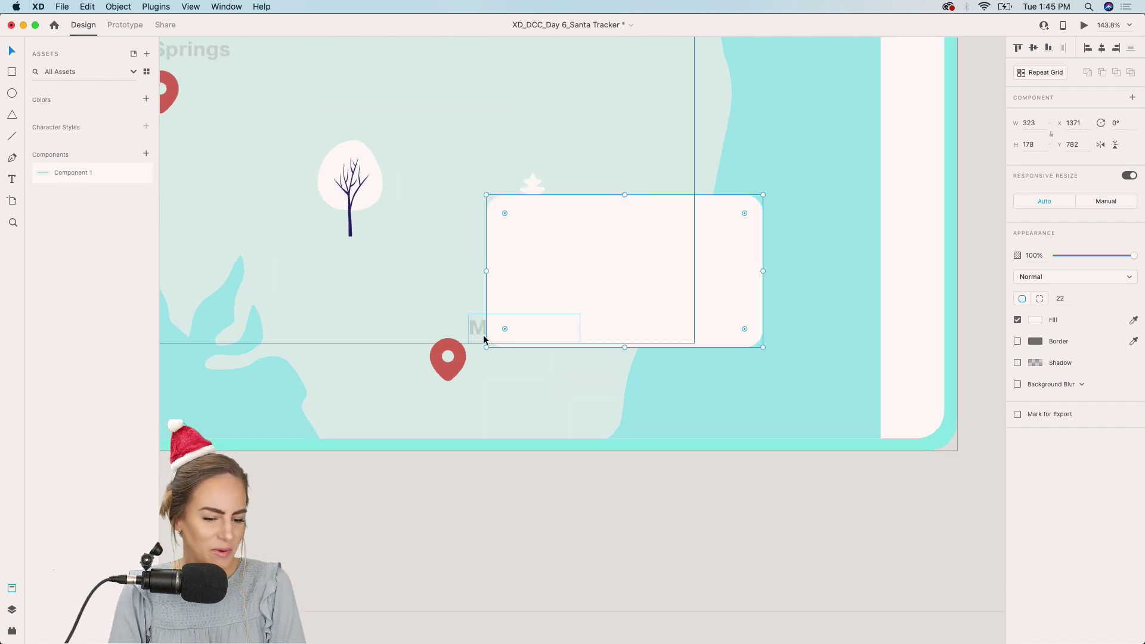
double_click(478, 331)
double_click(478, 330)
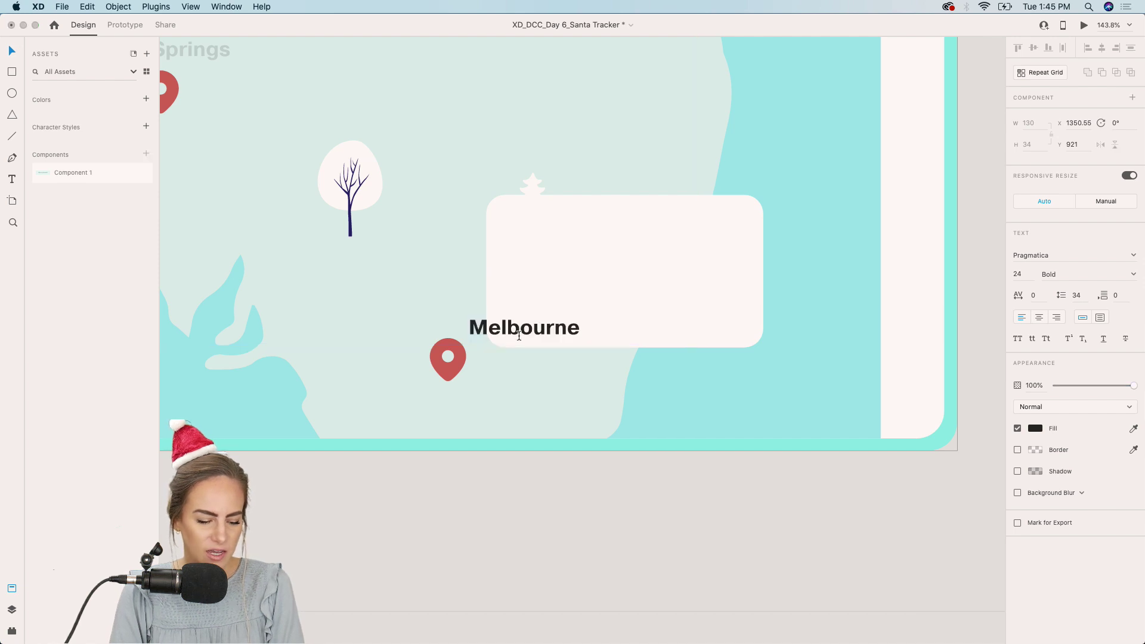
click(503, 332)
click(646, 273)
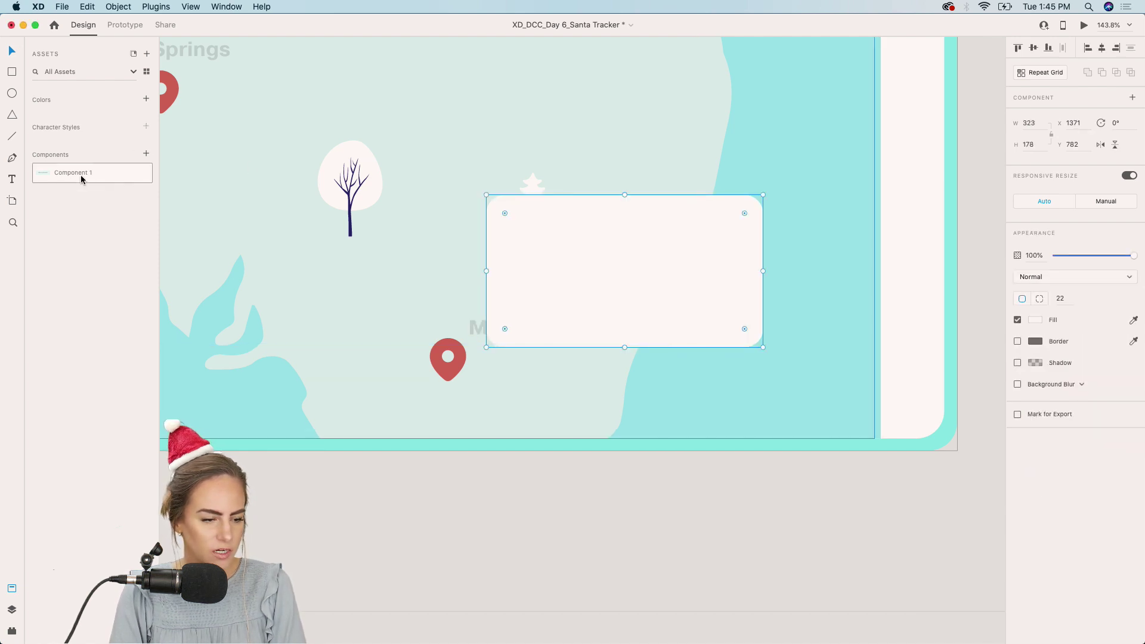
- Add the text "Melbourne" to the card and place it near the card's upper-left corner
key(t)
drag(561, 232, 658, 271)
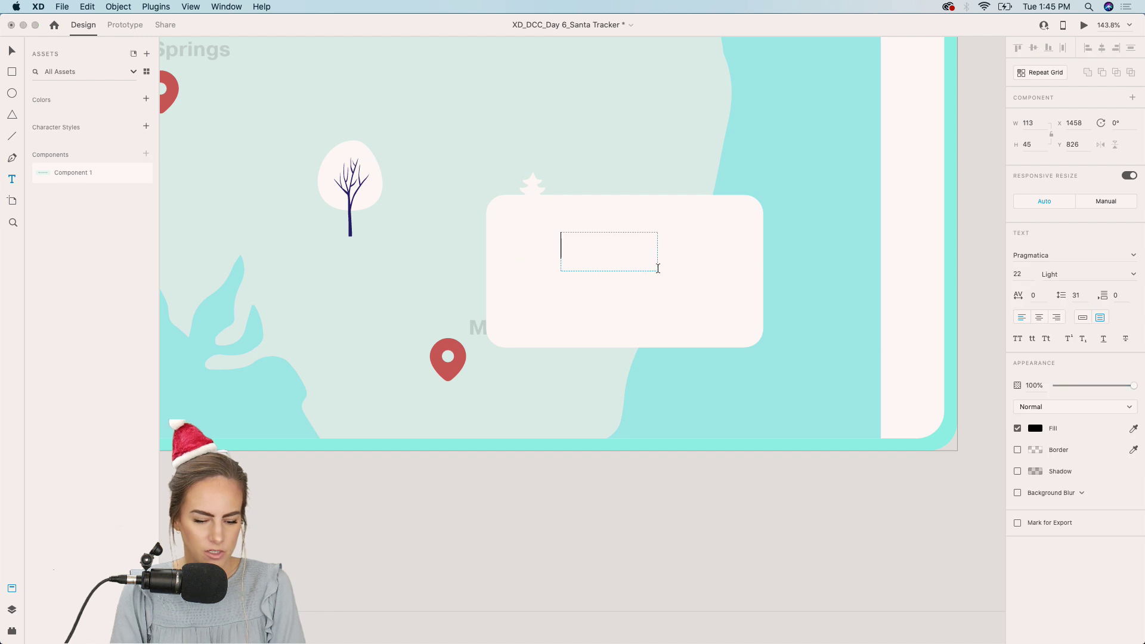
text(Melboun)
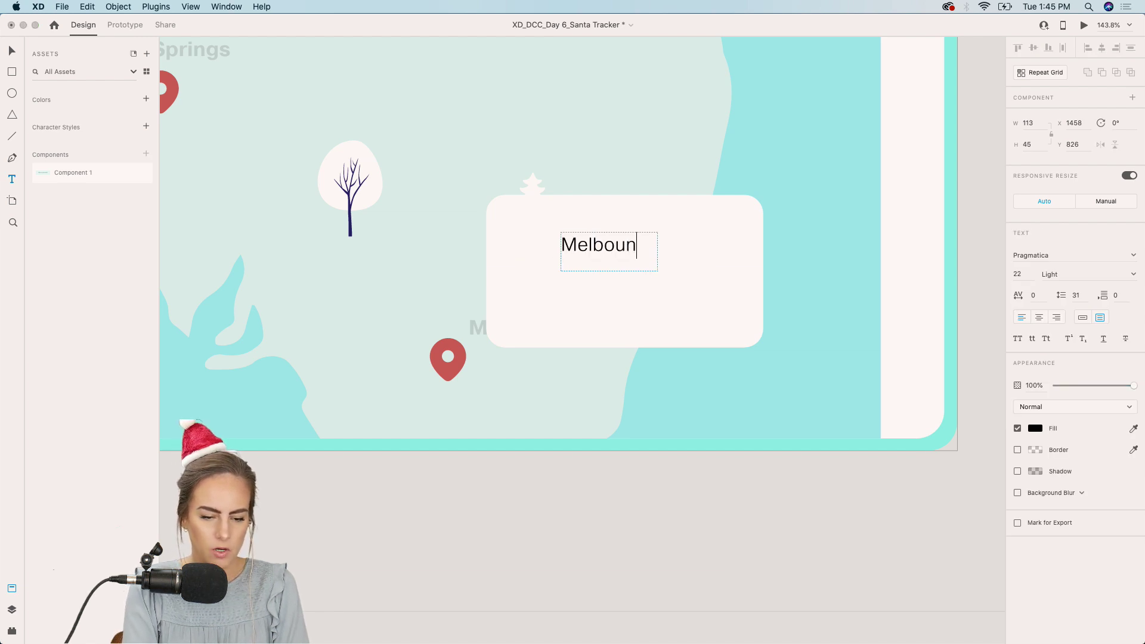
key(BackSpace)
text(rne)
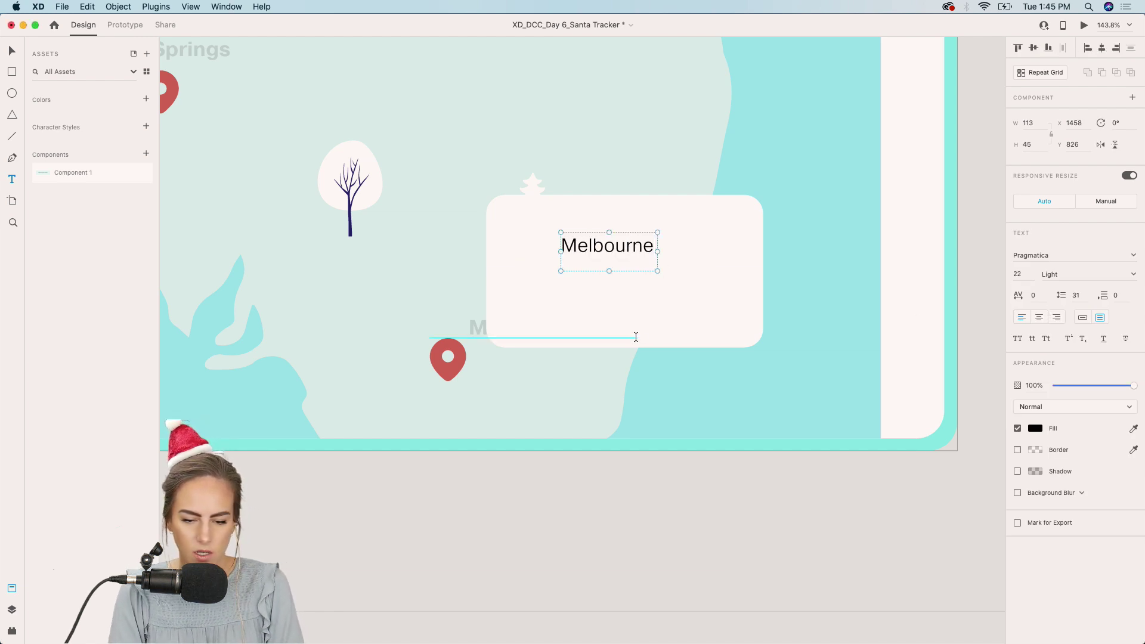
scroll(636, 358, down, 5)
key(Escape)
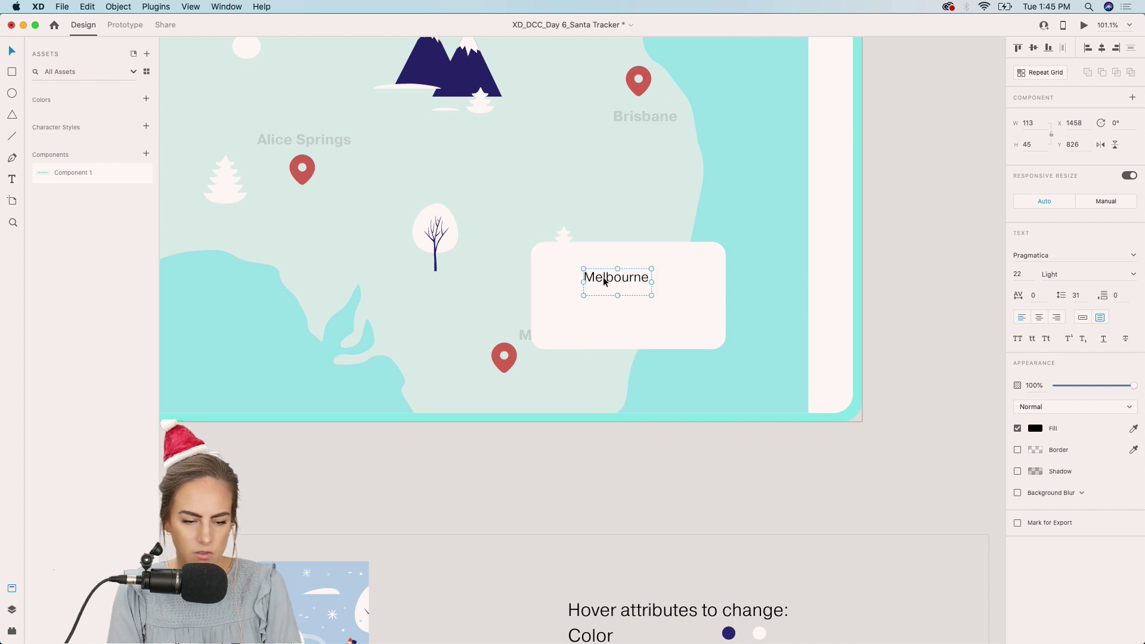
drag(608, 275, 582, 269)
- Change the font weight of the card's Melbourne heading to Bold
click(1135, 275)
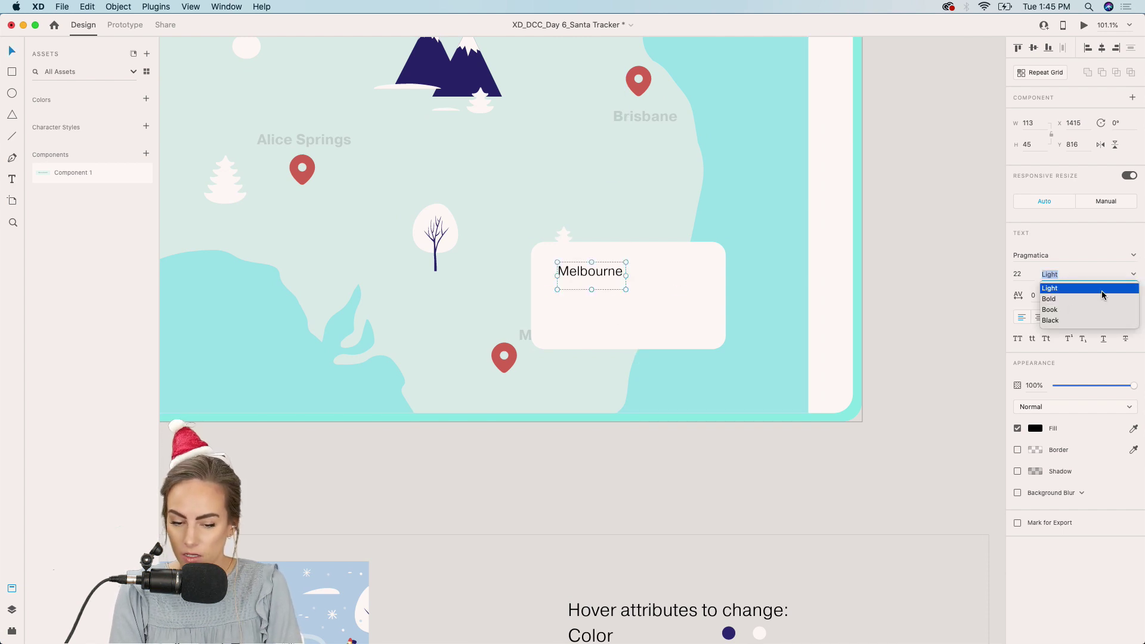
click(1048, 311)
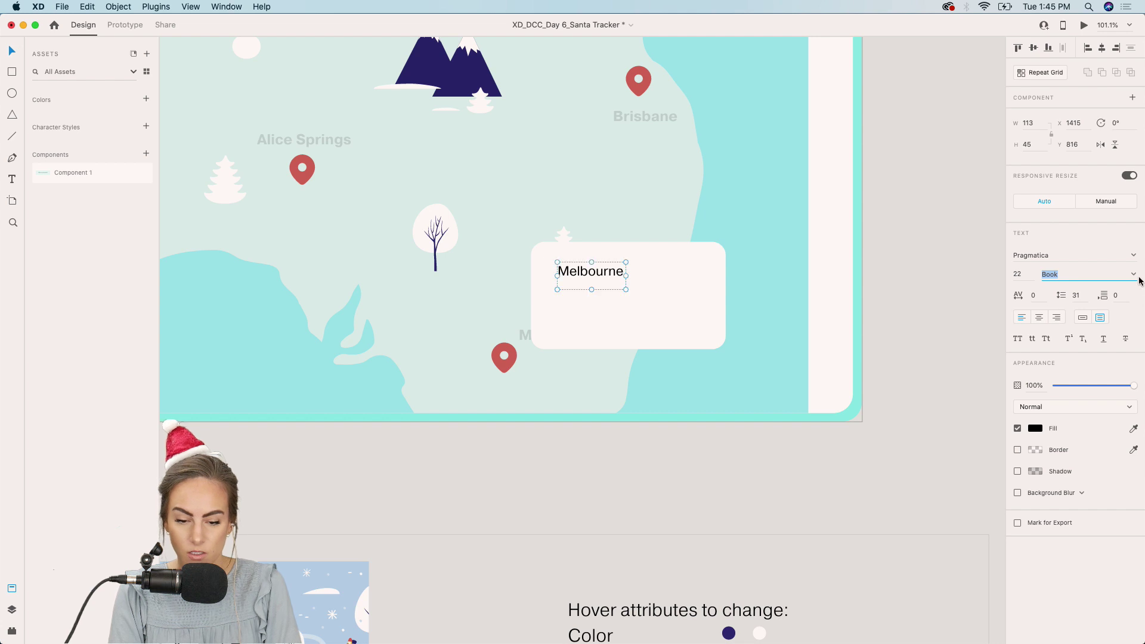
click(1135, 277)
click(1068, 299)
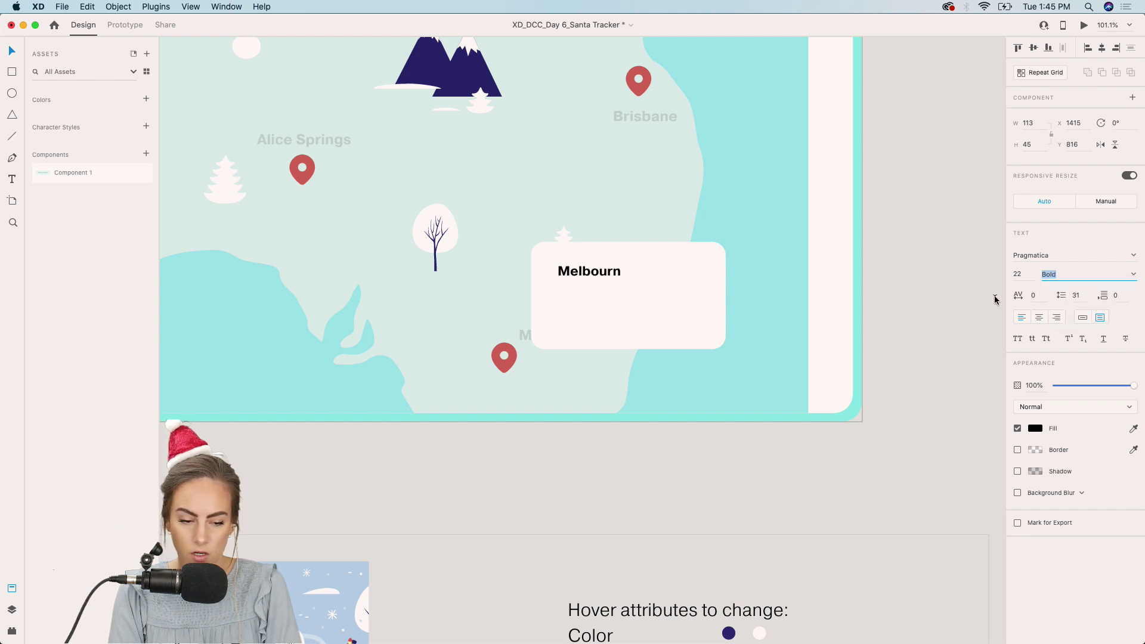
- Make the card's Melbourne heading an auto-width text and enlarge it to size 25
double_click(604, 270)
click(626, 286)
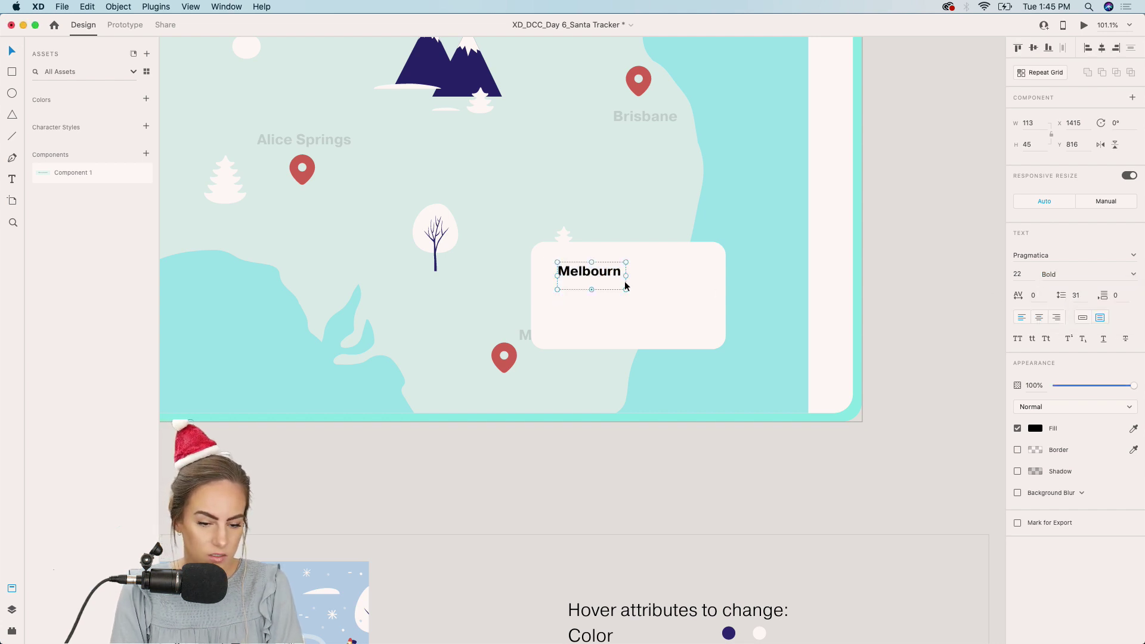
drag(626, 290, 639, 289)
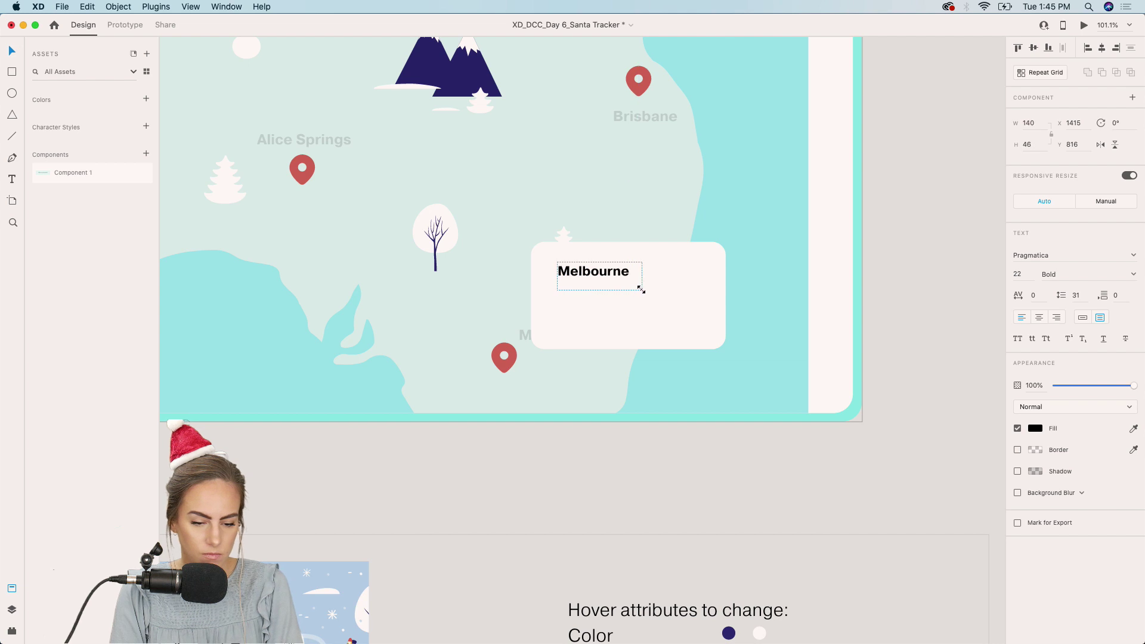
click(1083, 318)
key(super+shift+period)
key(super+shift+period)
key(super+shift+period)
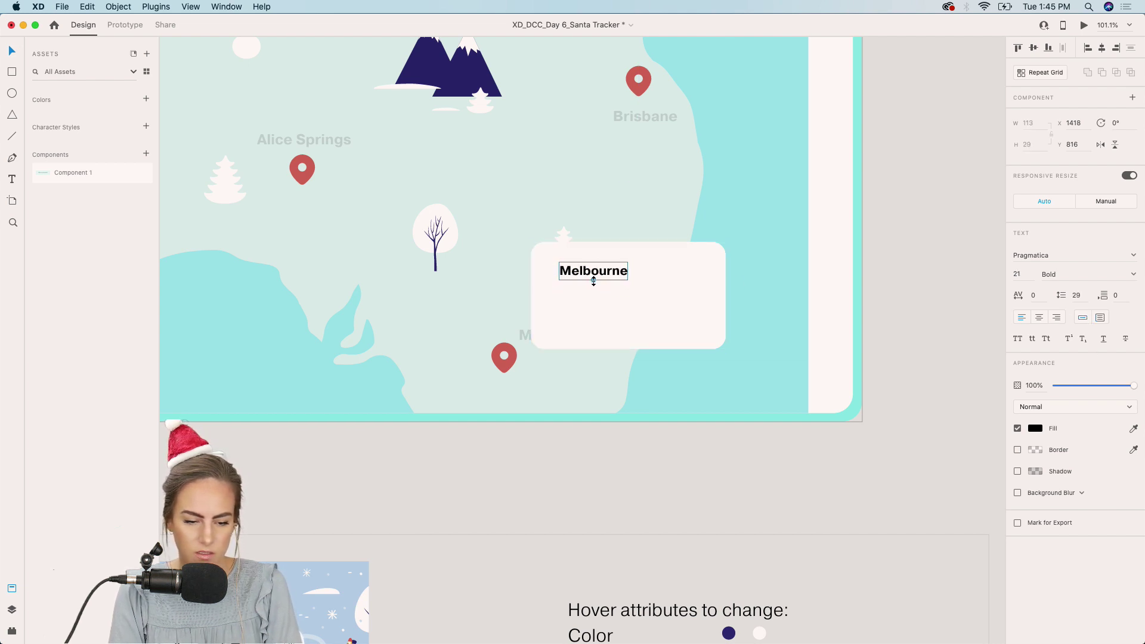
drag(581, 275, 585, 277)
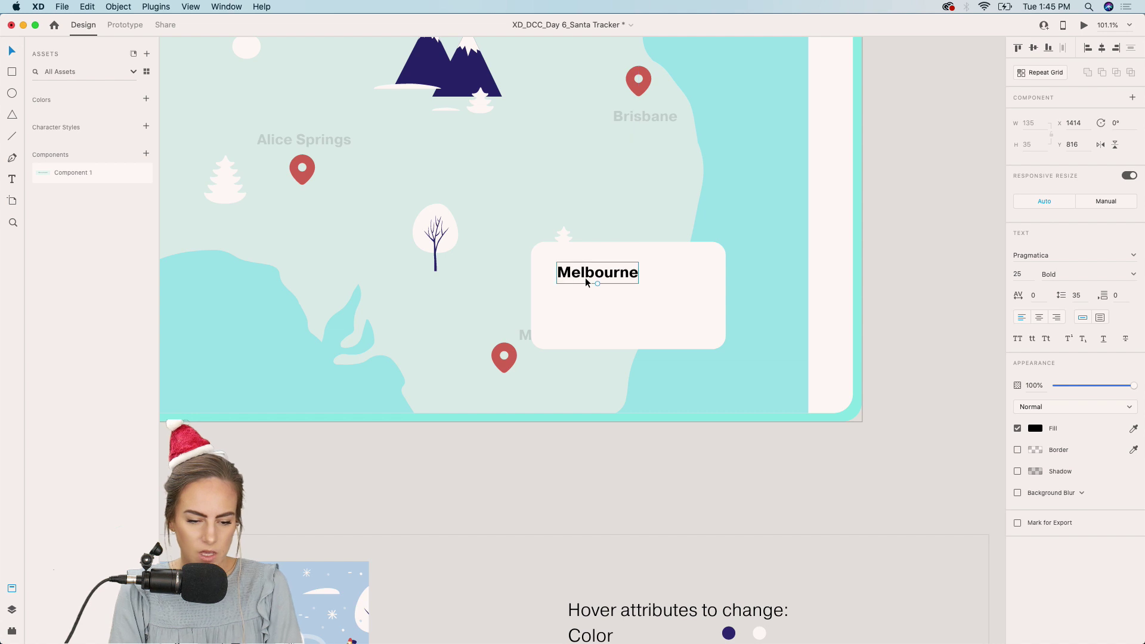
- Duplicate the Melbourne heading below itself and change the copy to "Estimated Arrival:" with "2:00 am" on a second line
scroll(585, 277, up, 3)
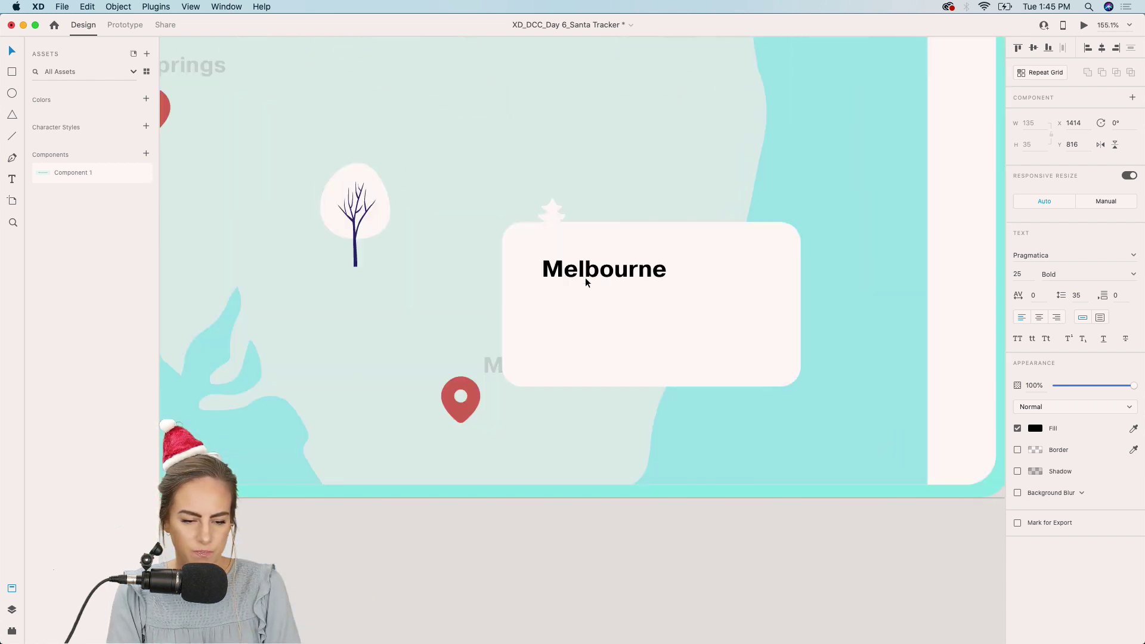
key(super+c)
key(super+v)
double_click(575, 301)
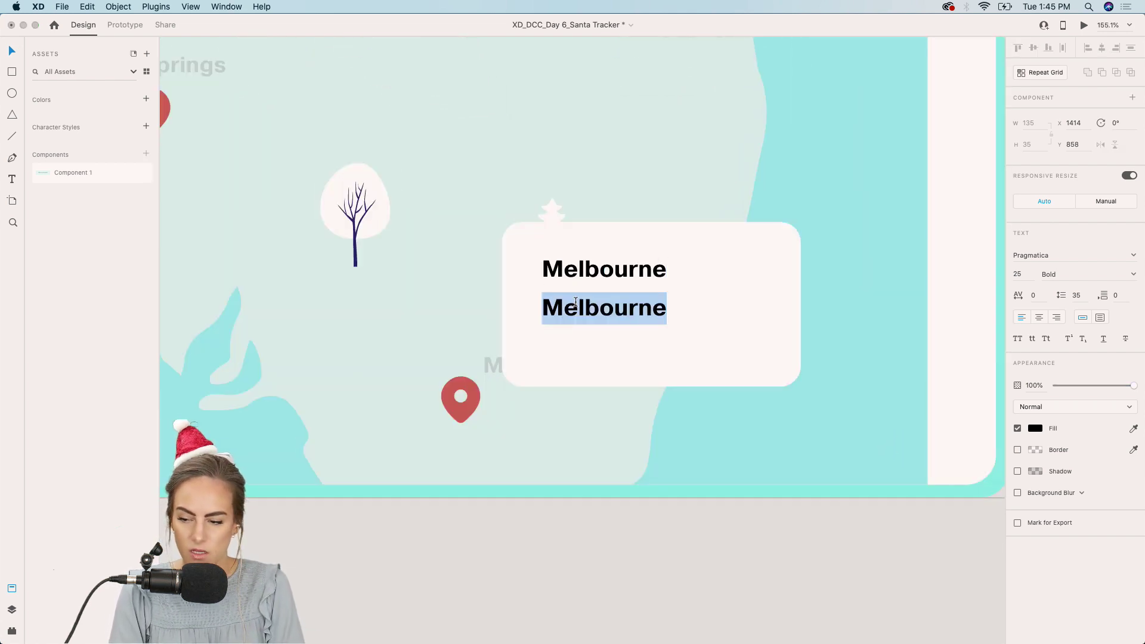
text(Estimate )
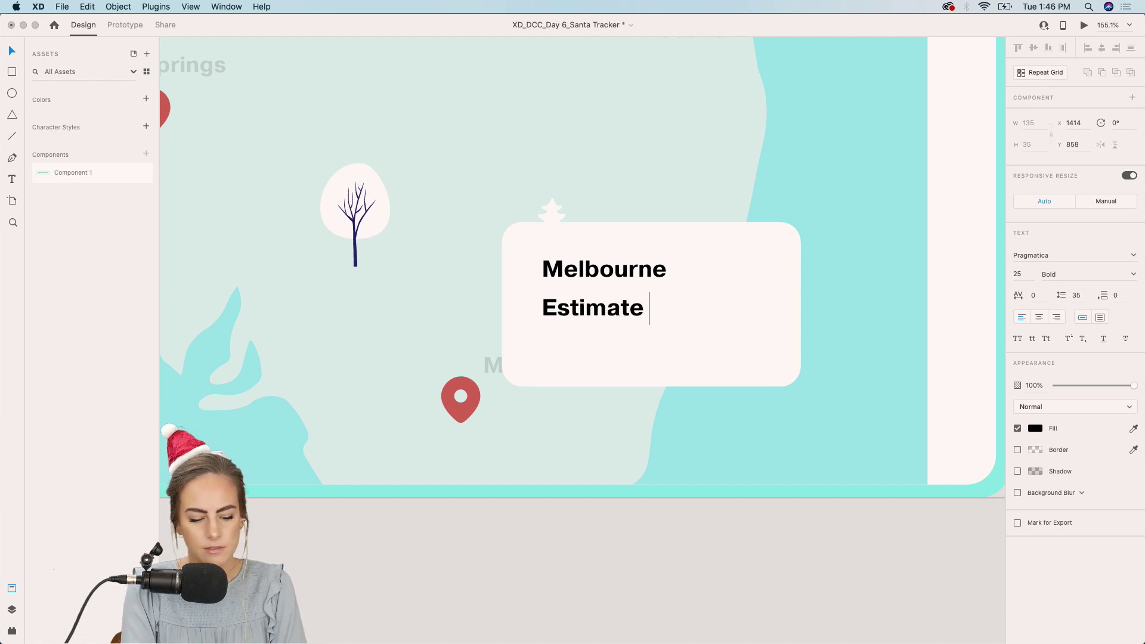
text(d Arriva)
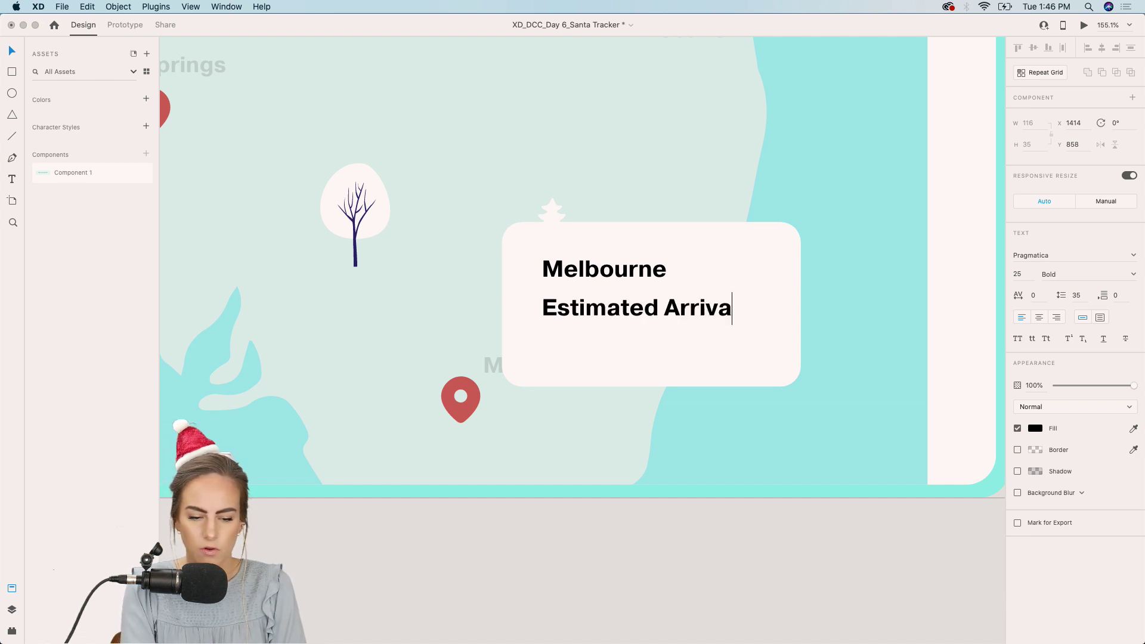
text(l:)
key(Return)
text(2)
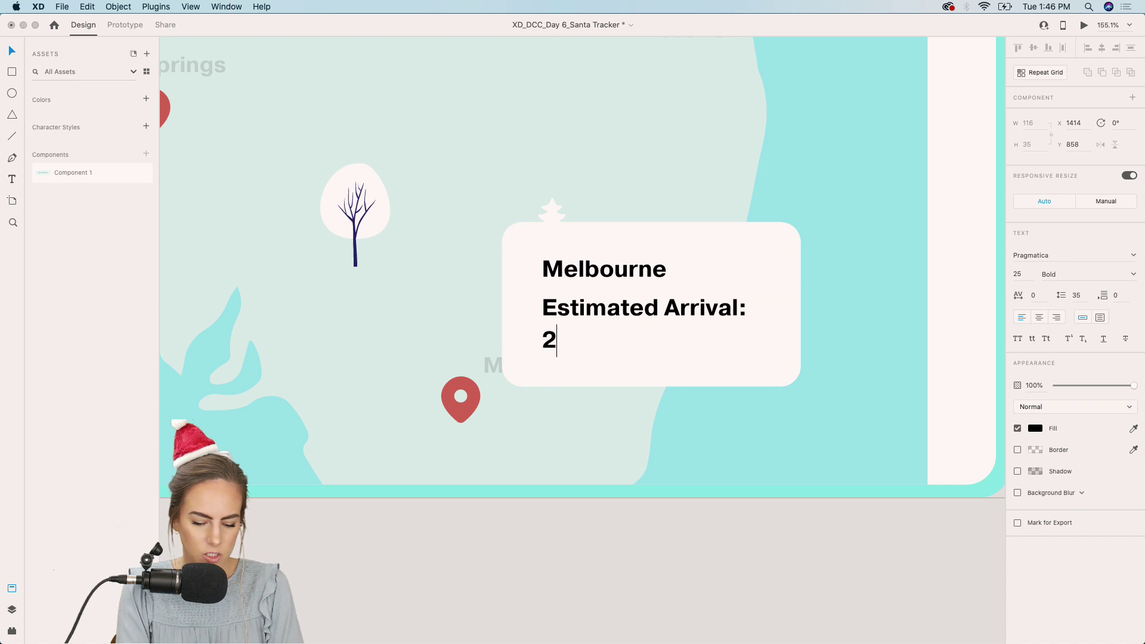
text(:00 am)
key(Escape)
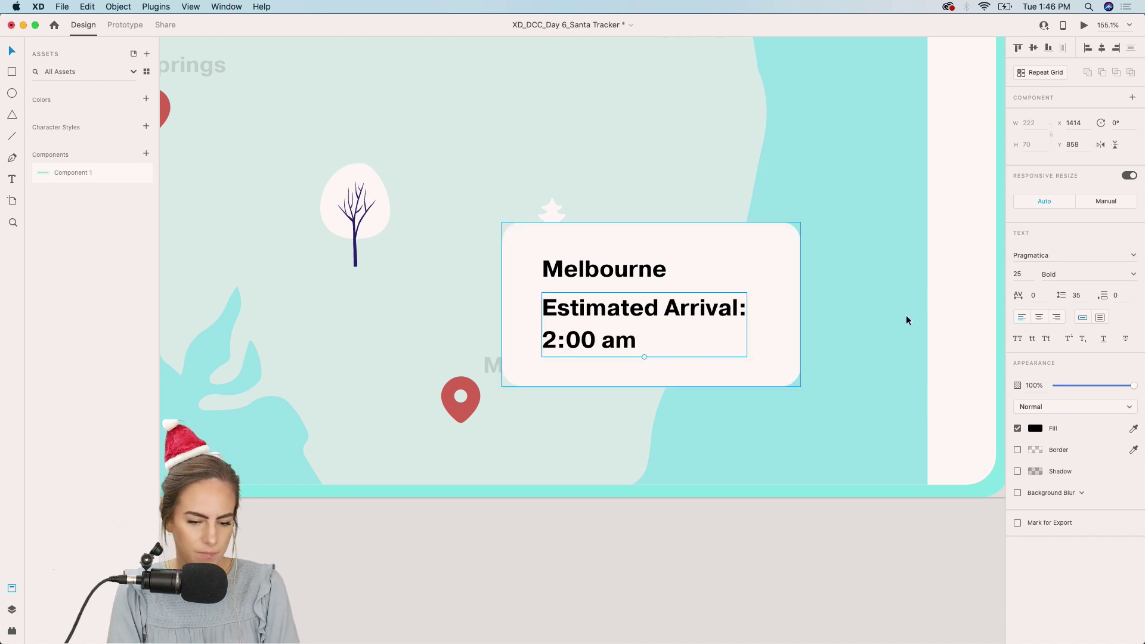
- Set the Estimated Arrival text to Book weight and reduce its font size to 18
click(1128, 275)
double_click(1129, 275)
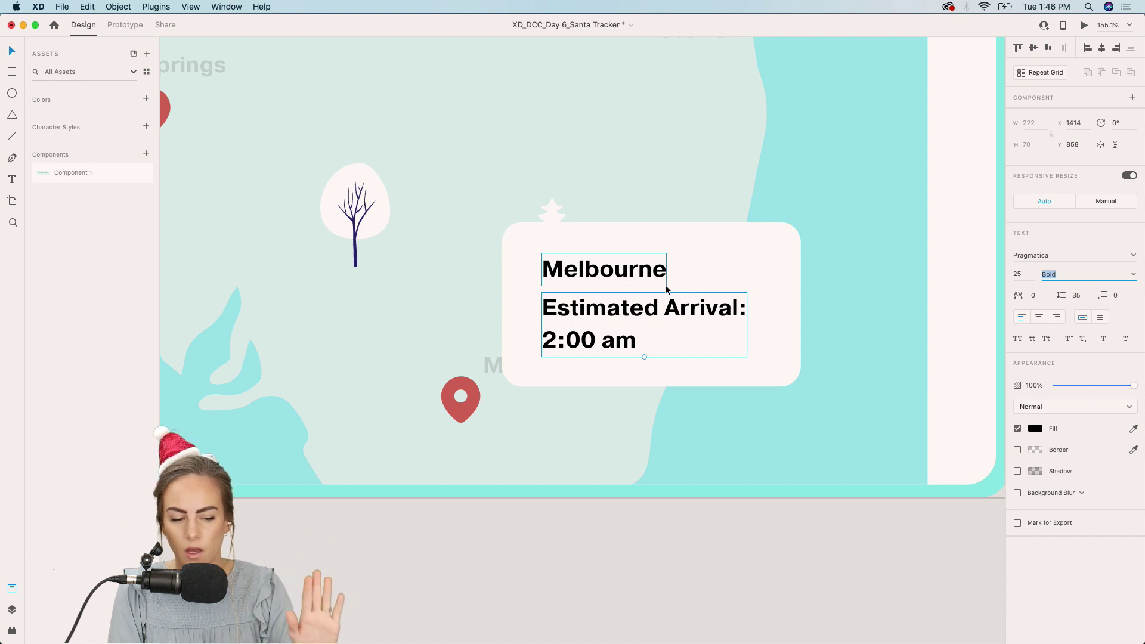
click(1135, 274)
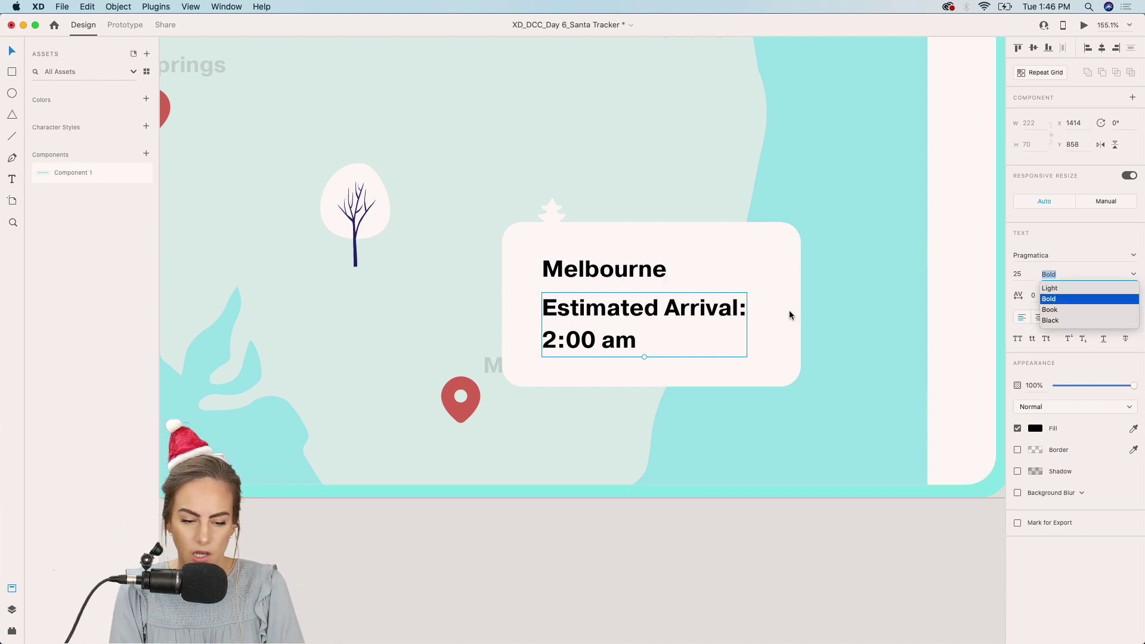
click(1052, 310)
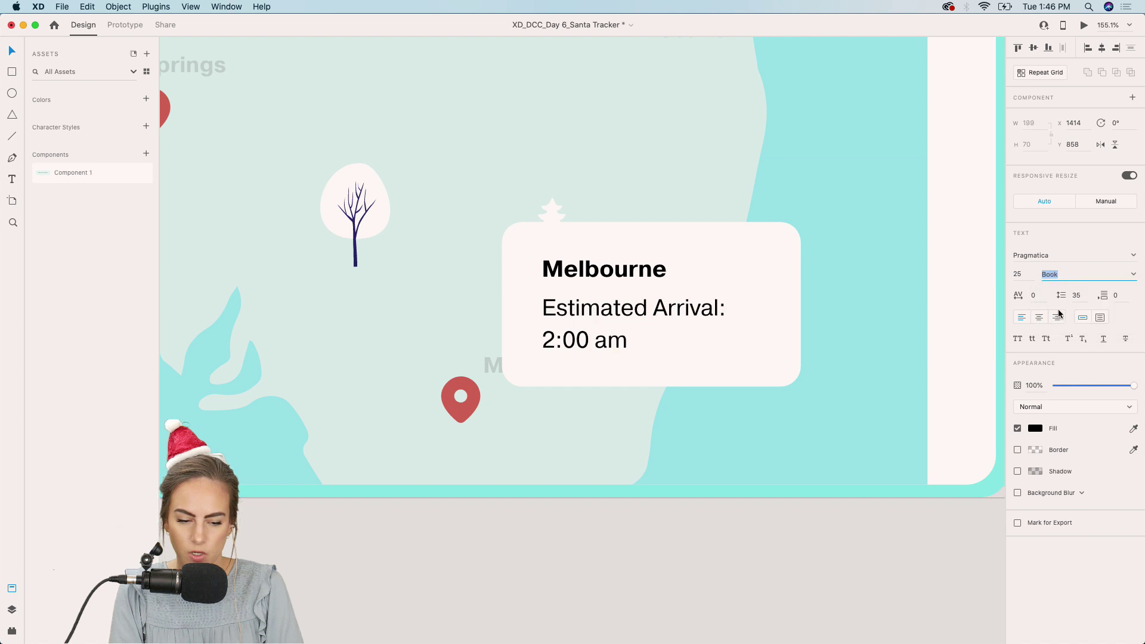
click(1031, 279)
key(Down)
key(Down)
key(Down)
key(Down)
key(Down)
key(Down)
key(Down)
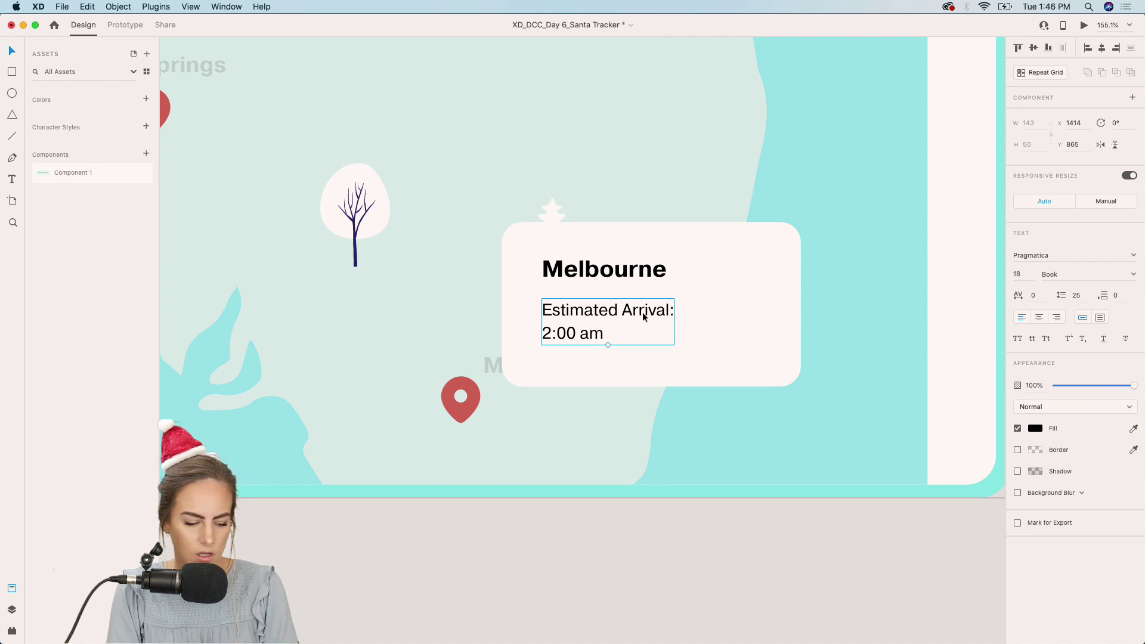
- Move the Estimated Arrival text slightly closer to the Melbourne heading and lower its opacity to 62%
drag(642, 310, 643, 305)
drag(1112, 382, 1104, 385)
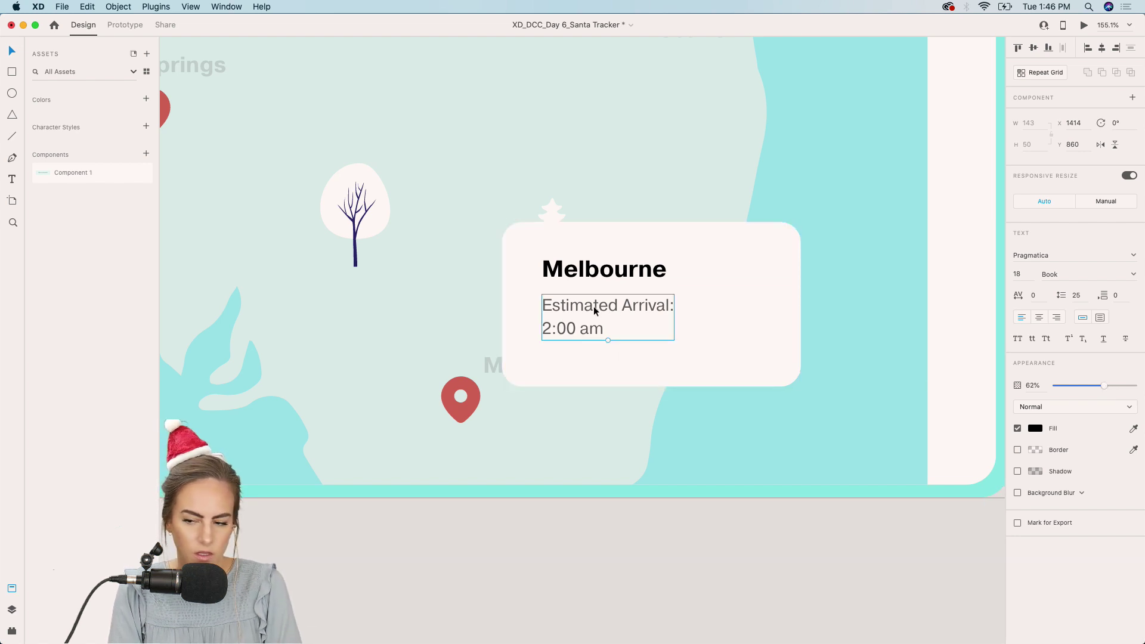
shift+click(604, 274)
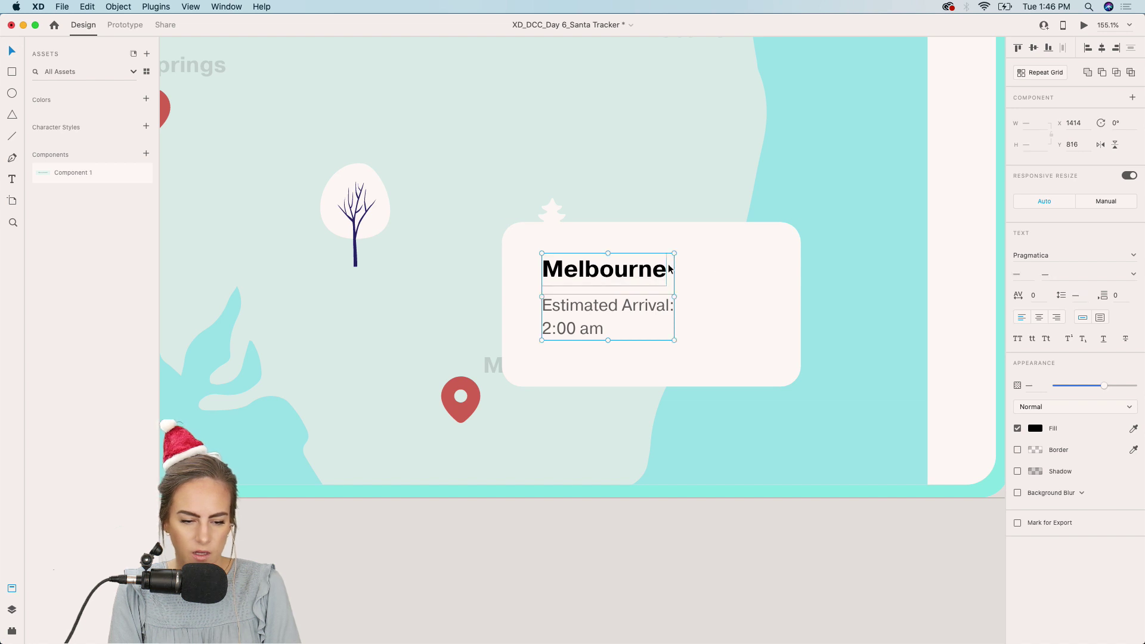
- Duplicate the Estimated Arrival text and place the copy directly to the right of the original
click(639, 307)
key(super+d)
drag(615, 309, 756, 305)
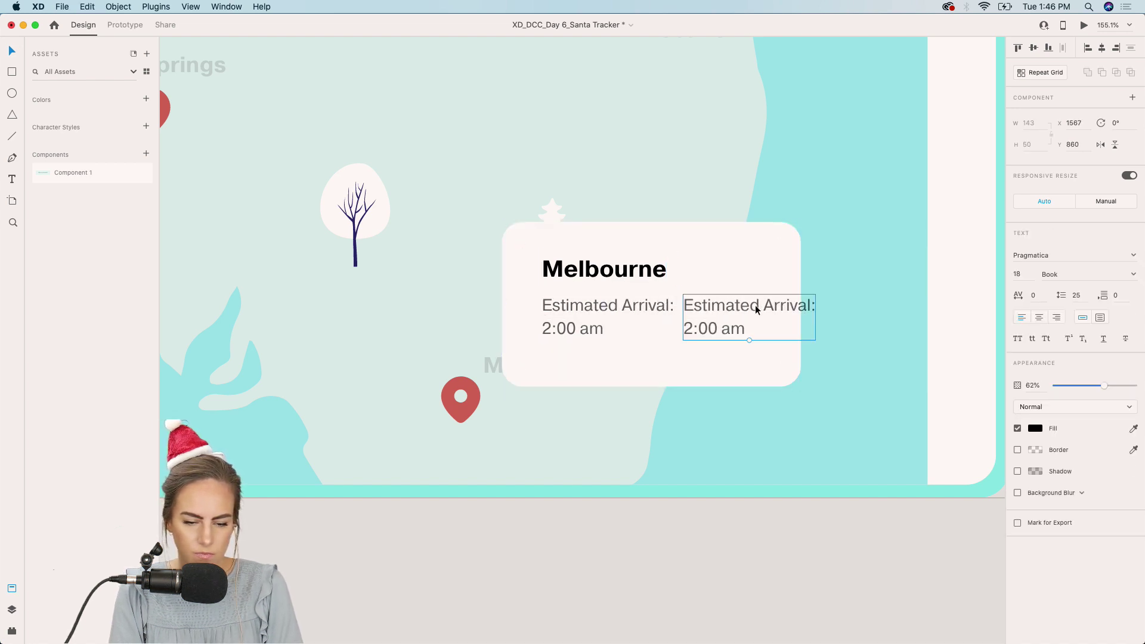
- Change the duplicated arrival text to "Stop #346" and move it level with the Melbourne heading, to its right
double_click(755, 306)
text(S)
key(super+a)
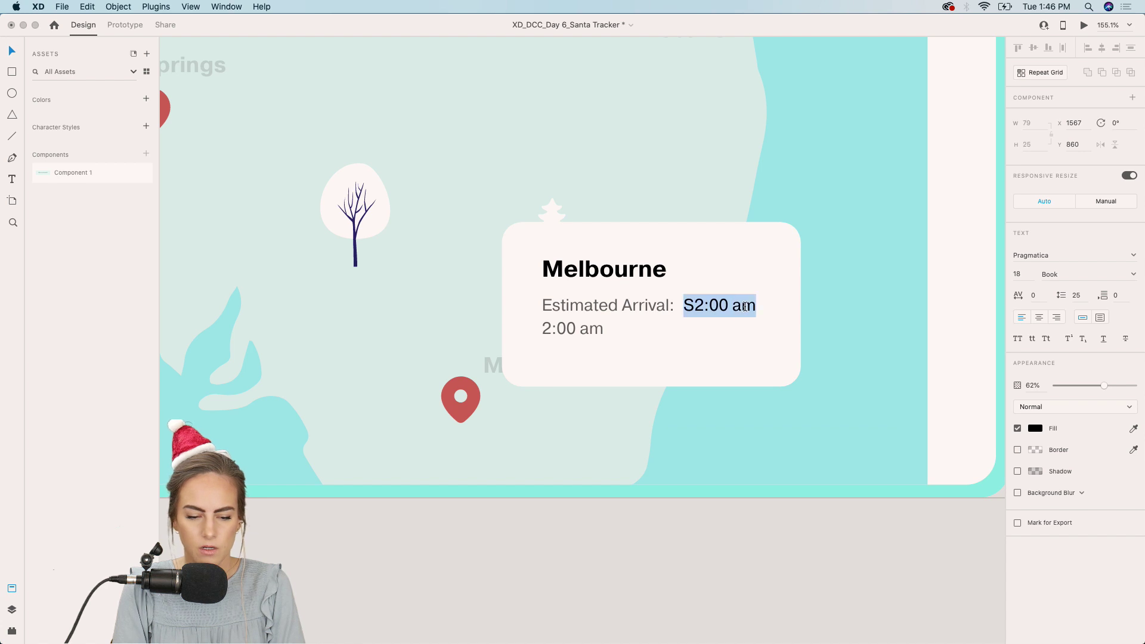
text(Stp)
key(BackSpace)
text(op )
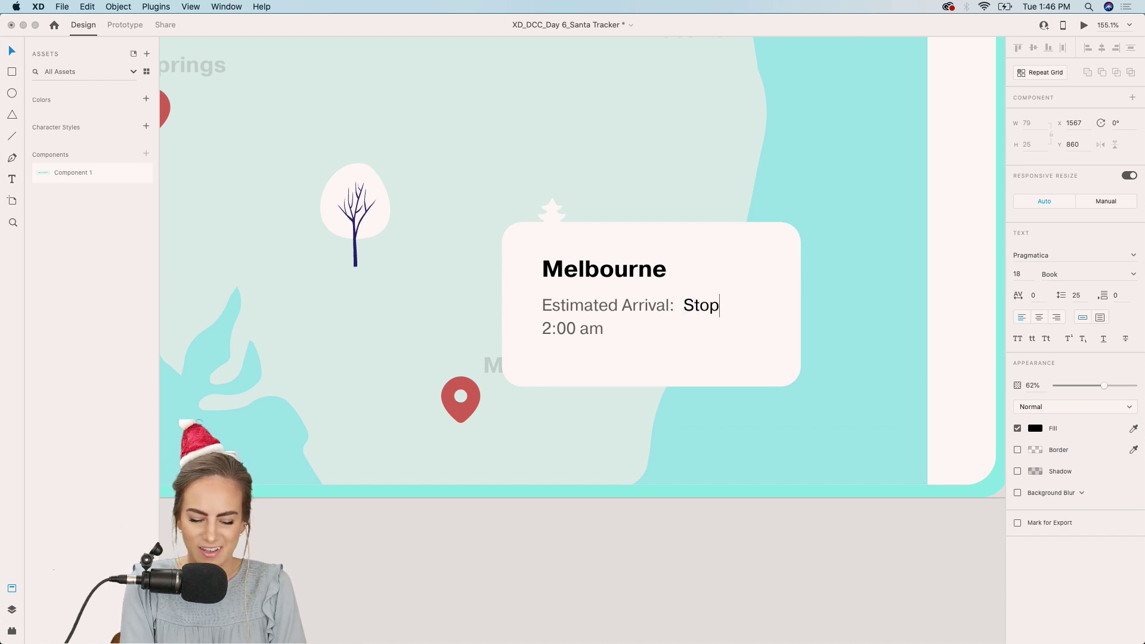
text(#)
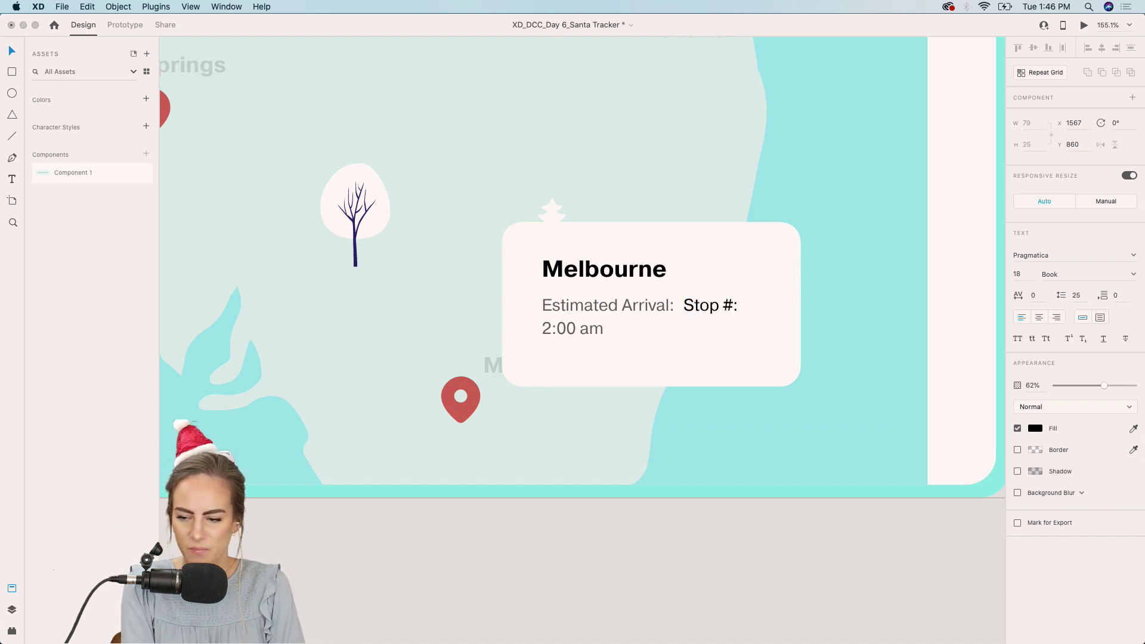
text(346)
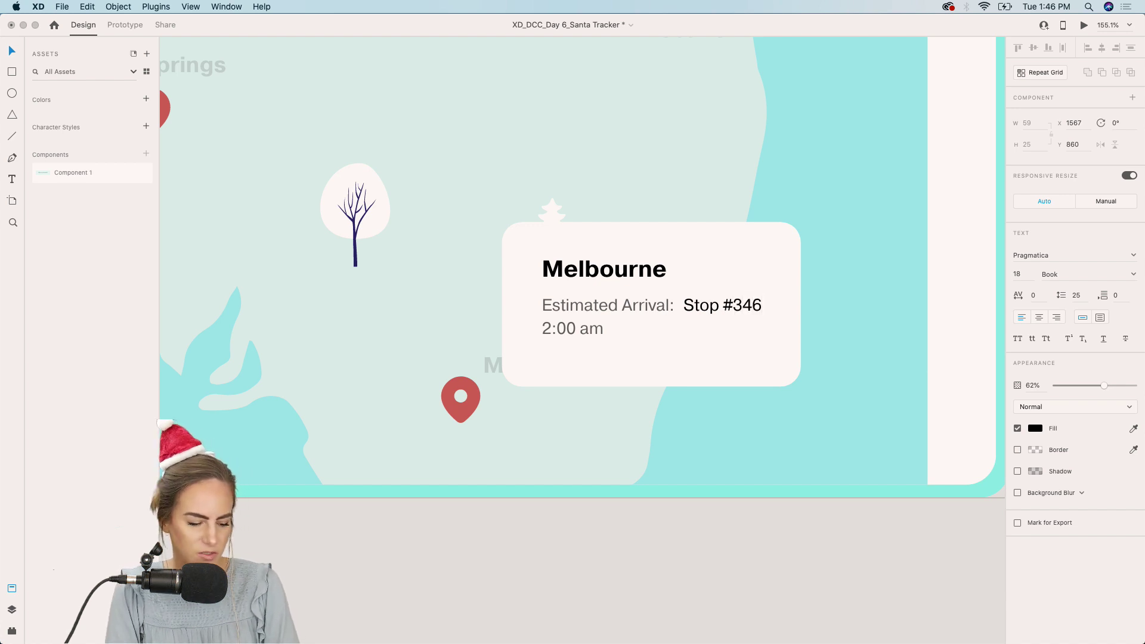
key(Escape)
drag(708, 305, 724, 273)
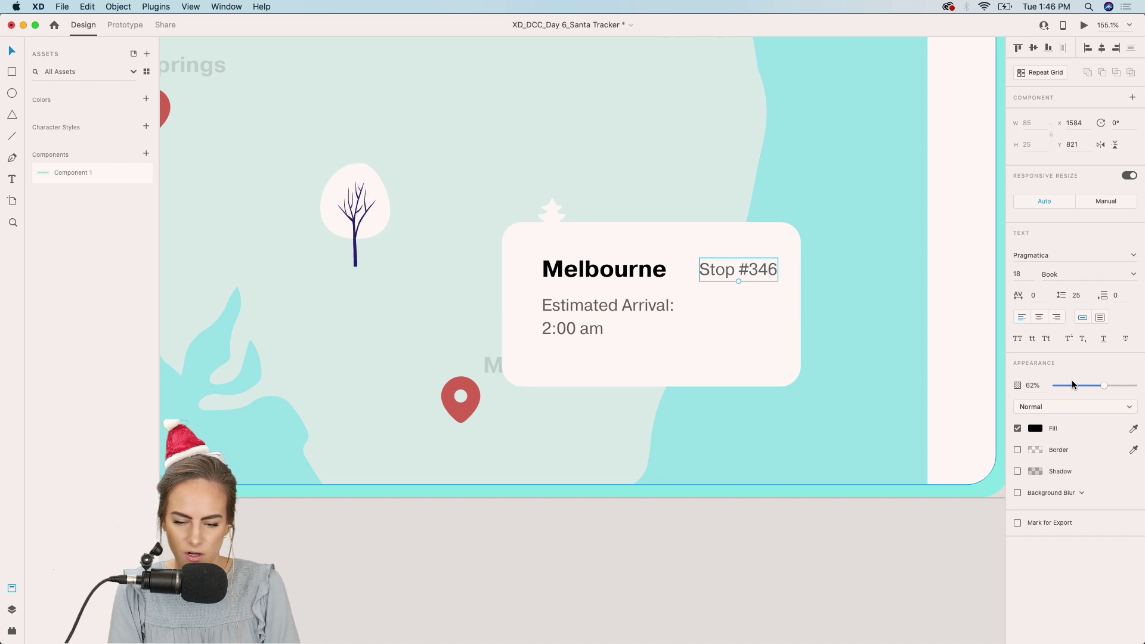
- Lower the Stop #346 text's opacity to 31%, set its font size to 15 and shift it slightly right
drag(1073, 386, 1079, 389)
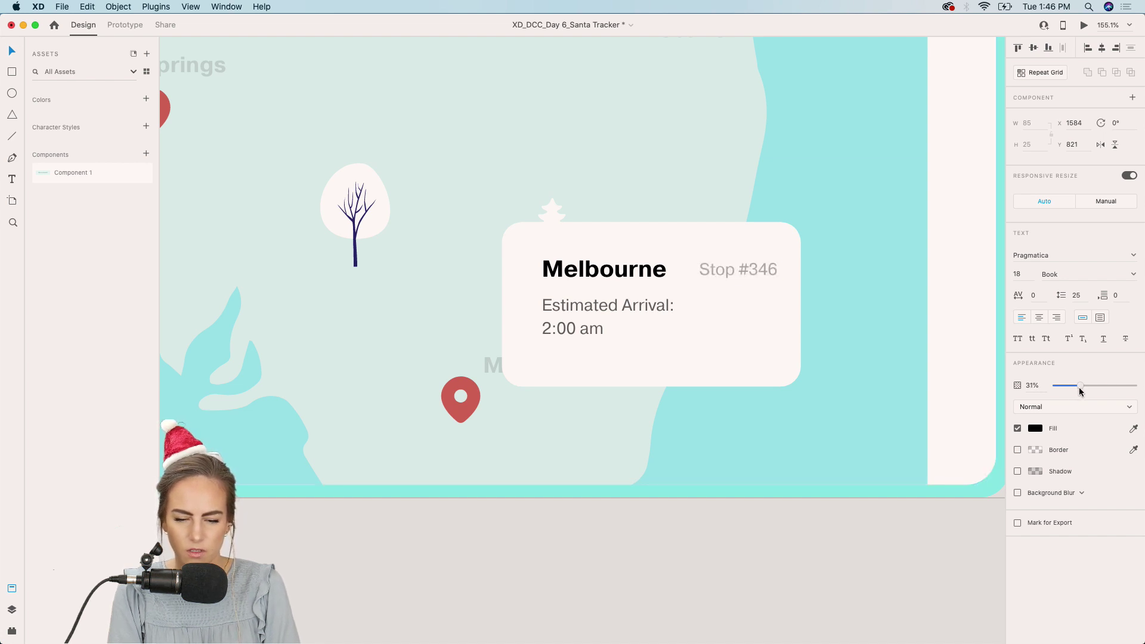
click(1019, 274)
text(15)
key(Return)
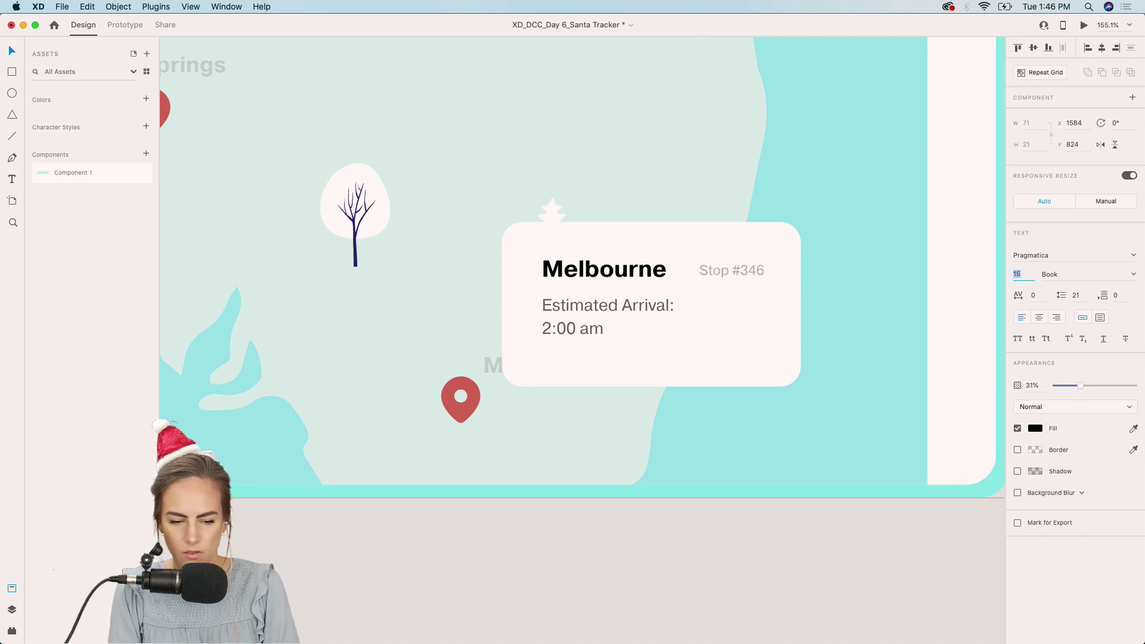
click(724, 270)
click(735, 272)
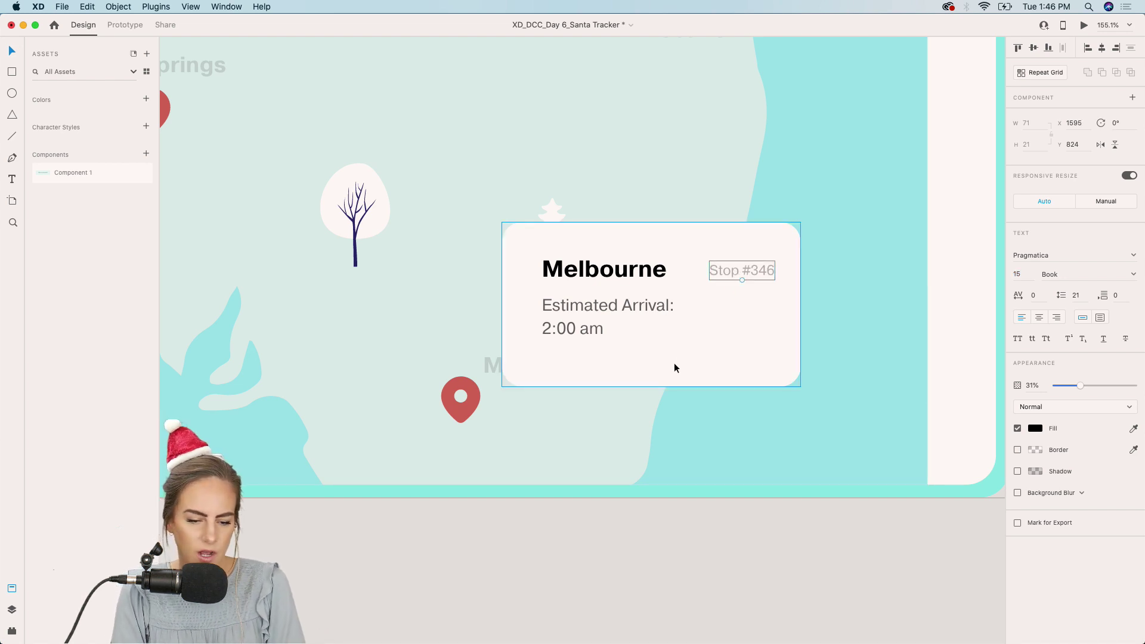
- Copy the "Where is Santa?" button and paste it onto the lower part of the Melbourne card
scroll(675, 363, up, 5)
scroll(674, 362, left, 3)
scroll(675, 363, down, 2)
scroll(674, 363, right, 1)
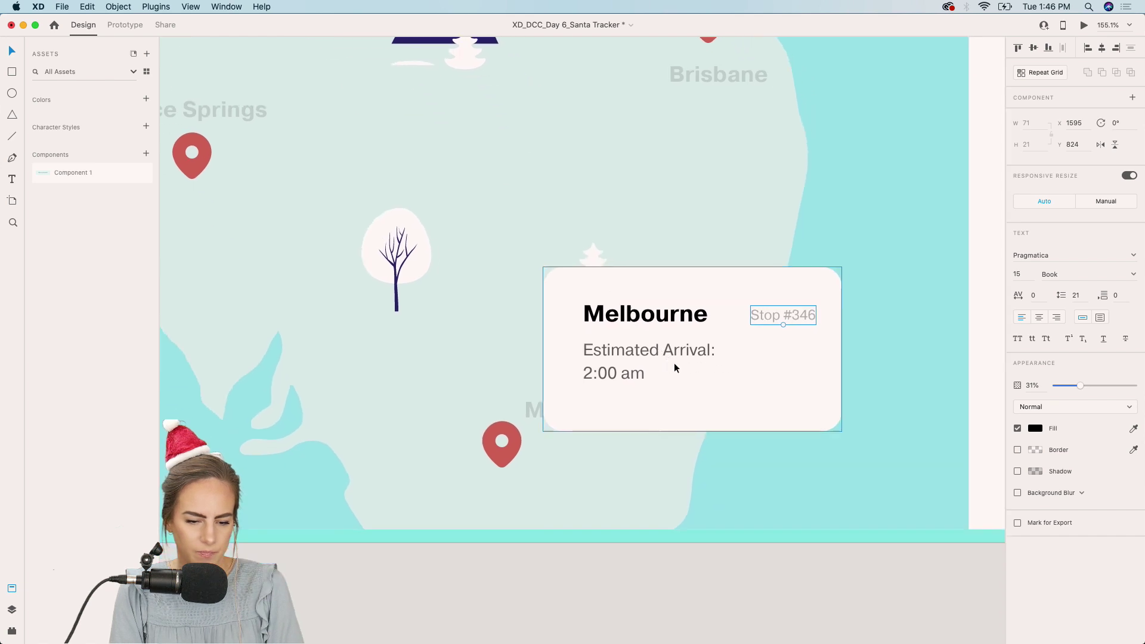
scroll(674, 362, up, 10)
scroll(674, 363, left, 3)
scroll(754, 315, down, 10)
scroll(754, 315, right, 5)
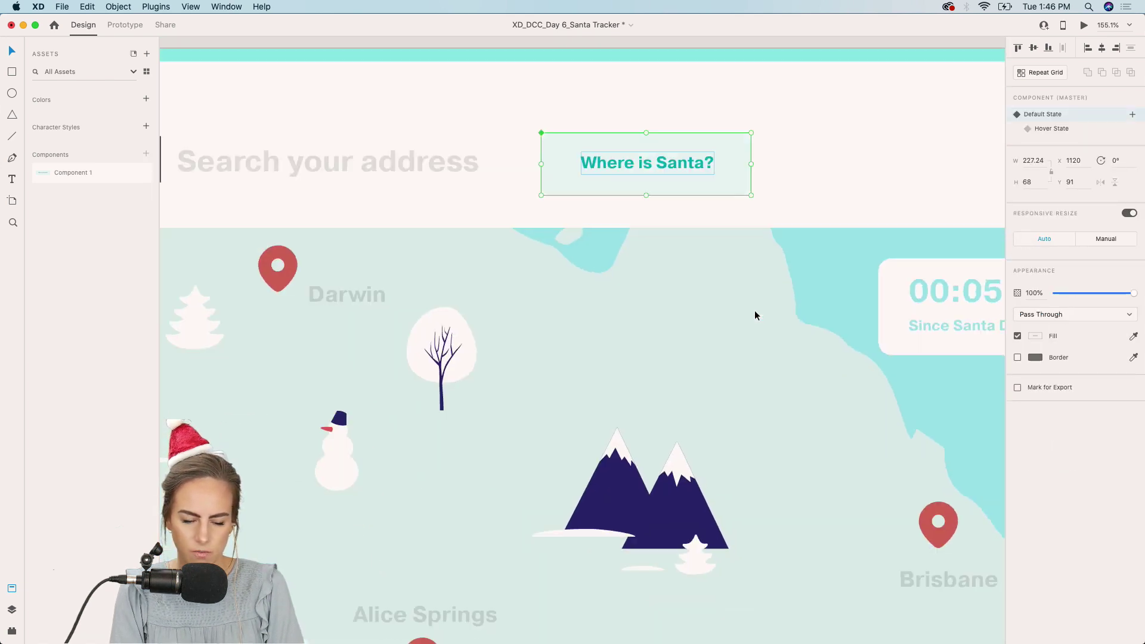
click(678, 334)
key(super+v)
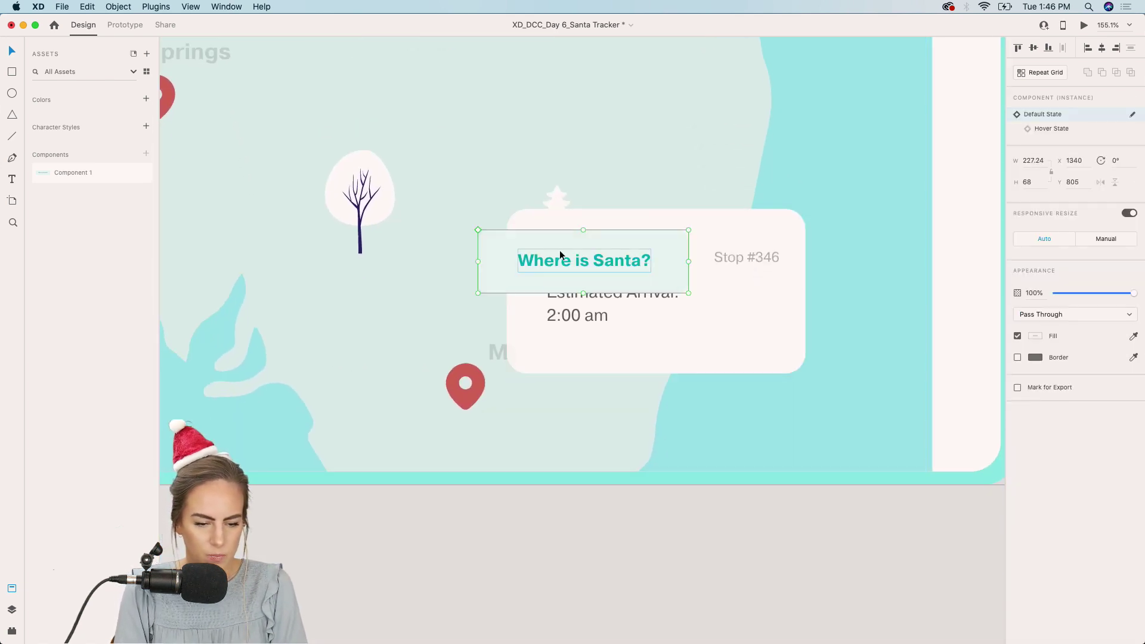
drag(560, 249, 655, 327)
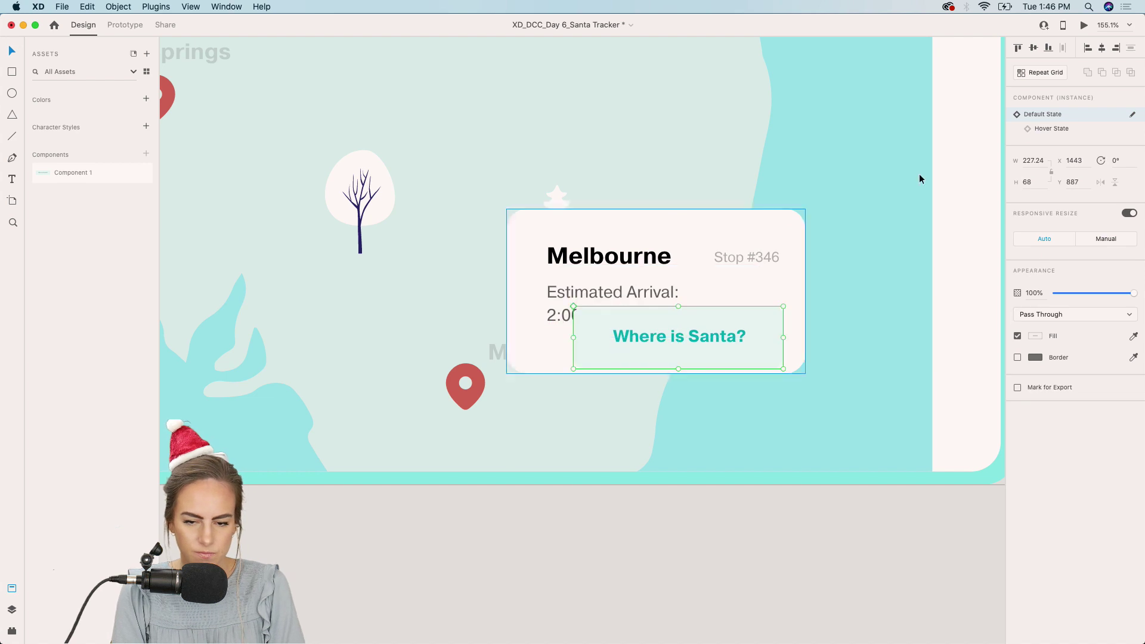
- Ungroup the pasted button component and change its label to "Zoom in here"
right_click(744, 309)
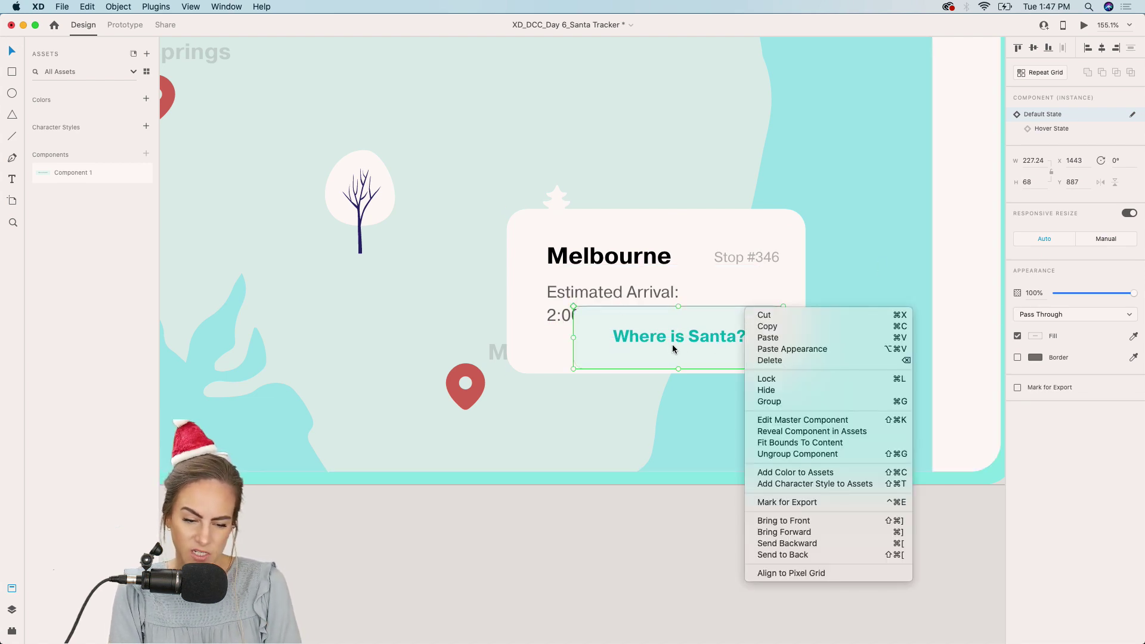
click(809, 454)
click(818, 323)
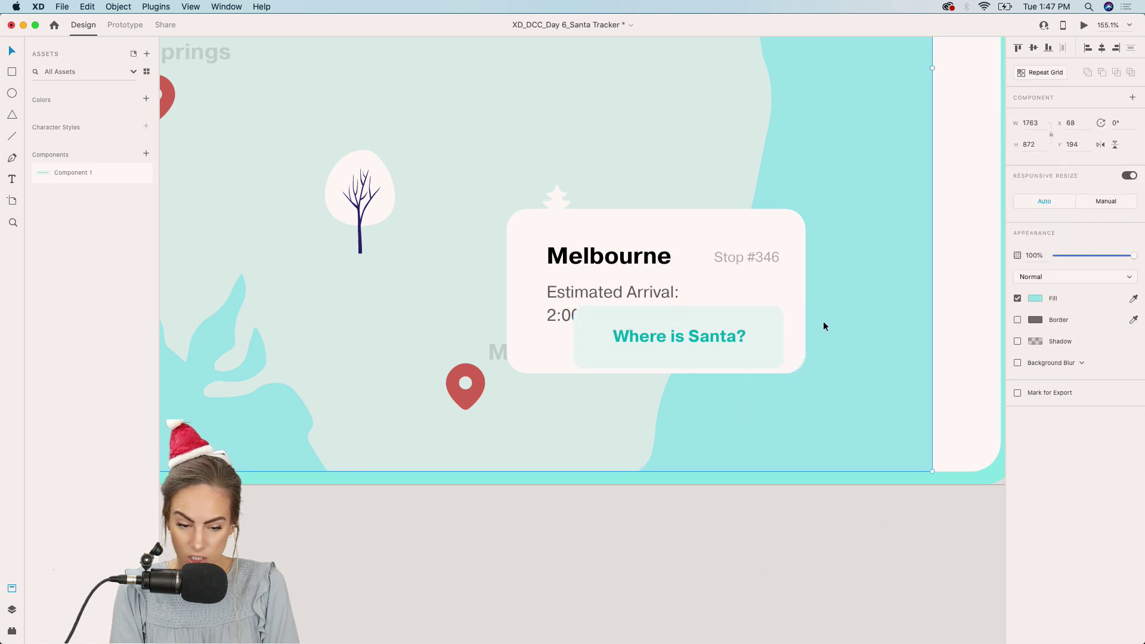
double_click(680, 338)
text(Zoom in here)
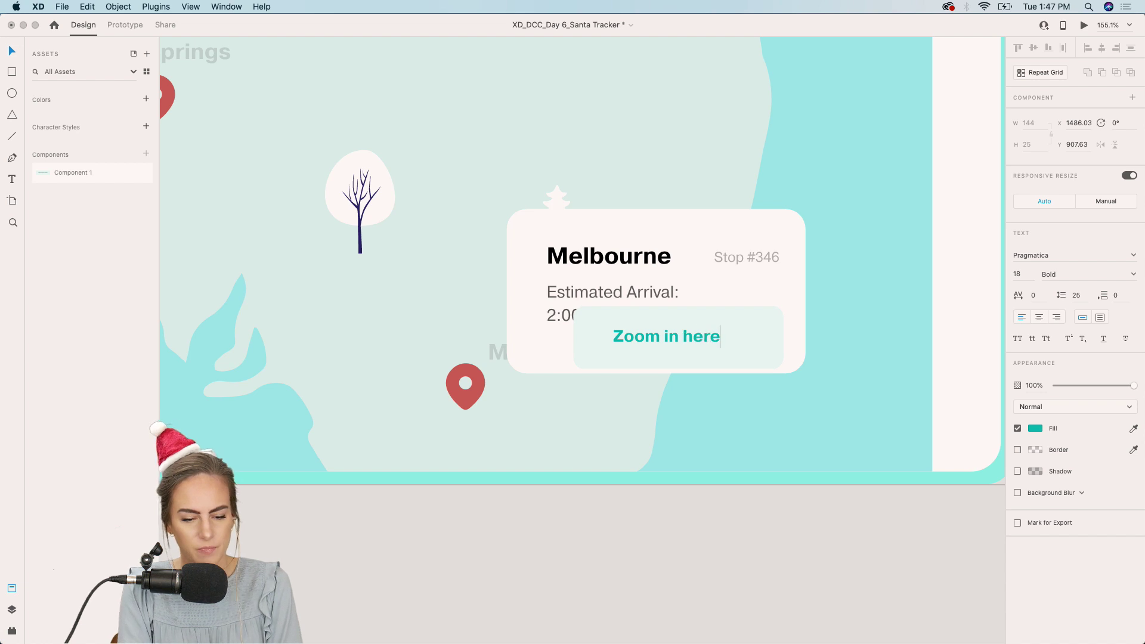
- Narrow the Zoom in here button, scale it to about 148 by 50 below the arrival time, and extend the card background to 208 high
click(746, 329)
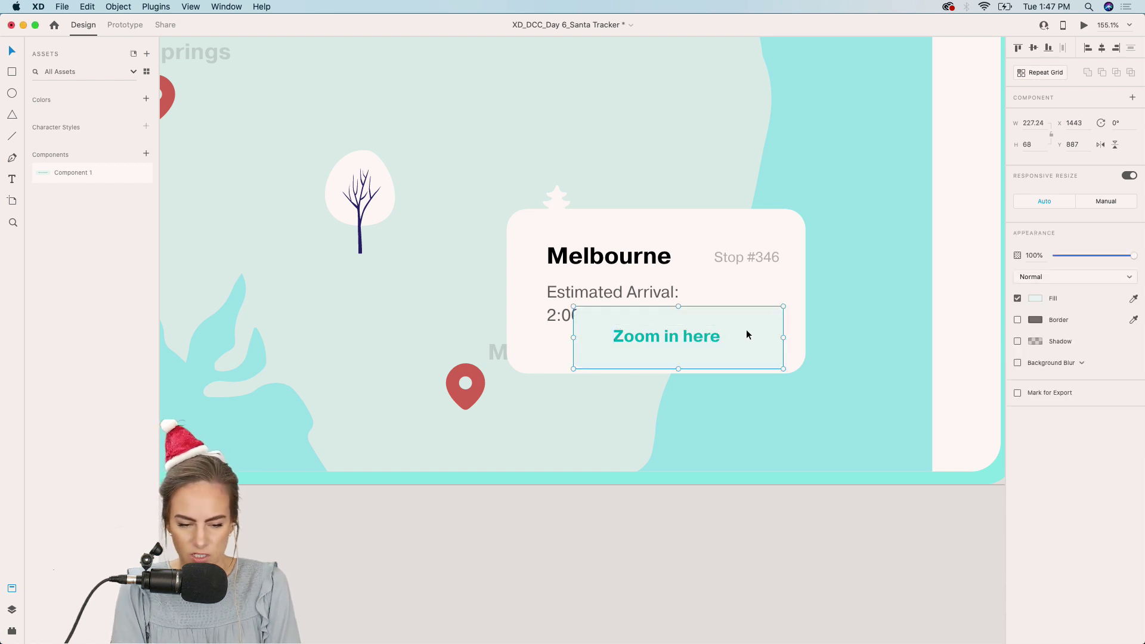
drag(783, 338, 758, 339)
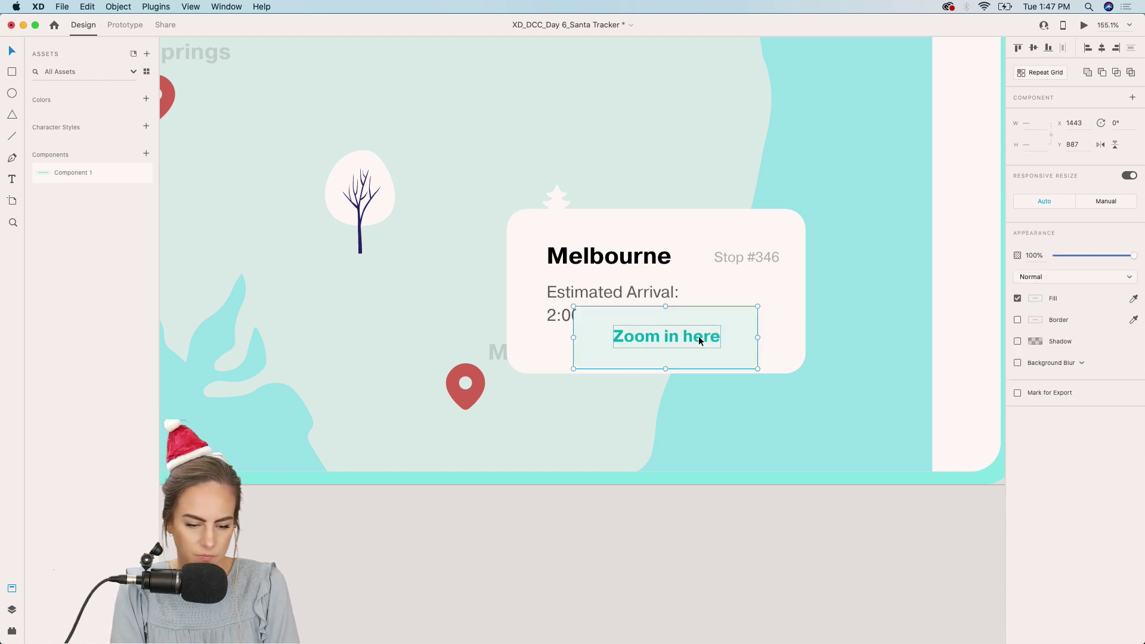
click(659, 325)
drag(577, 310, 599, 345)
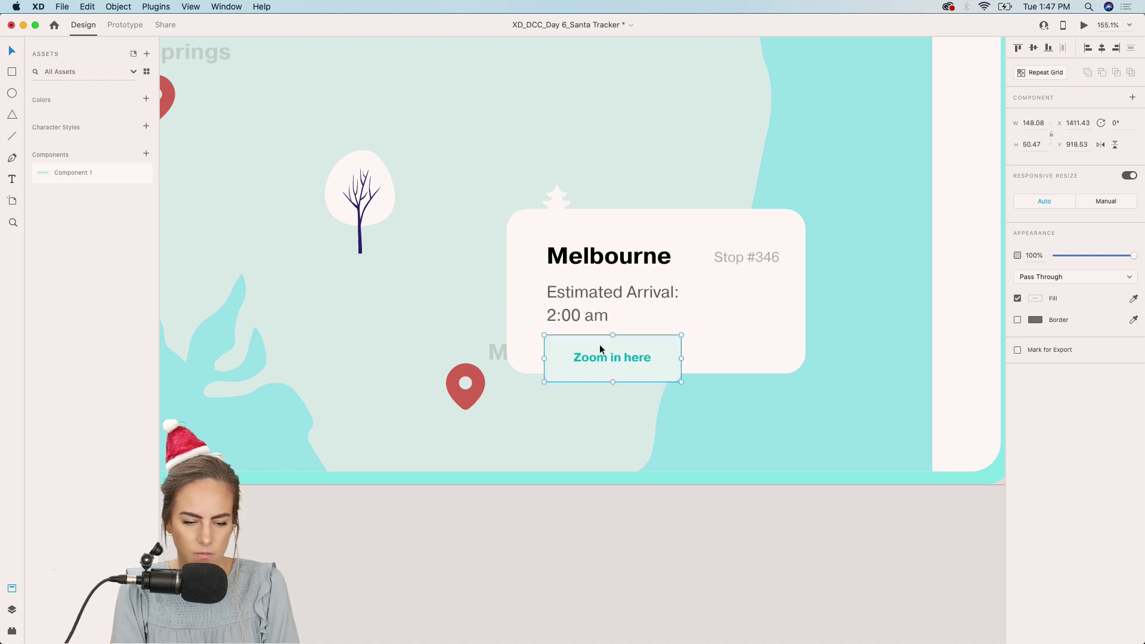
click(721, 330)
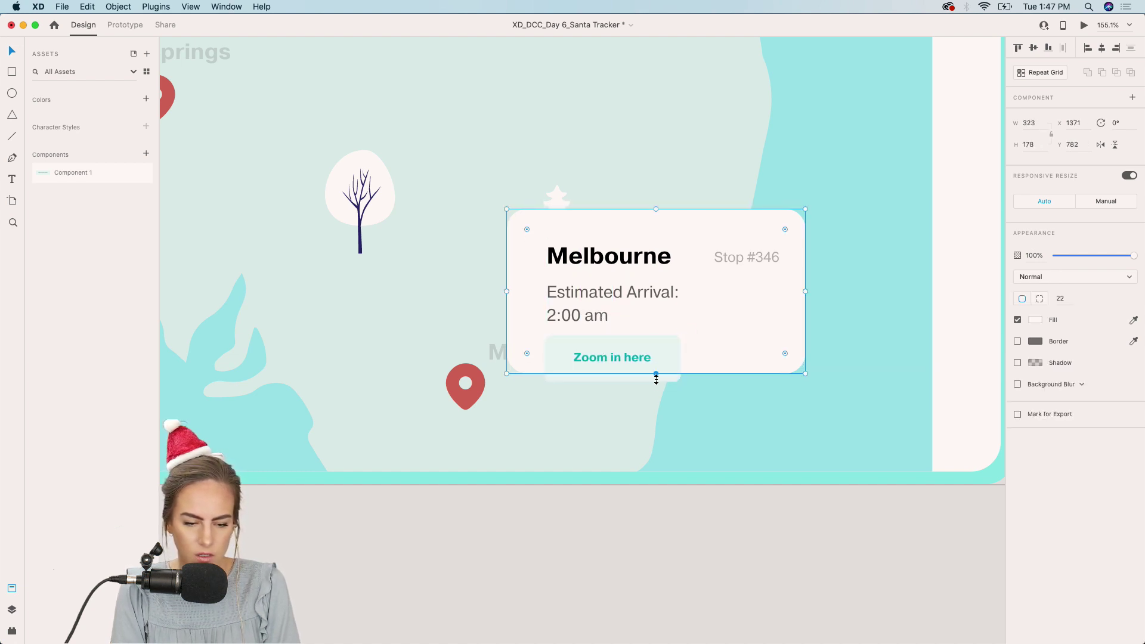
drag(656, 373, 656, 402)
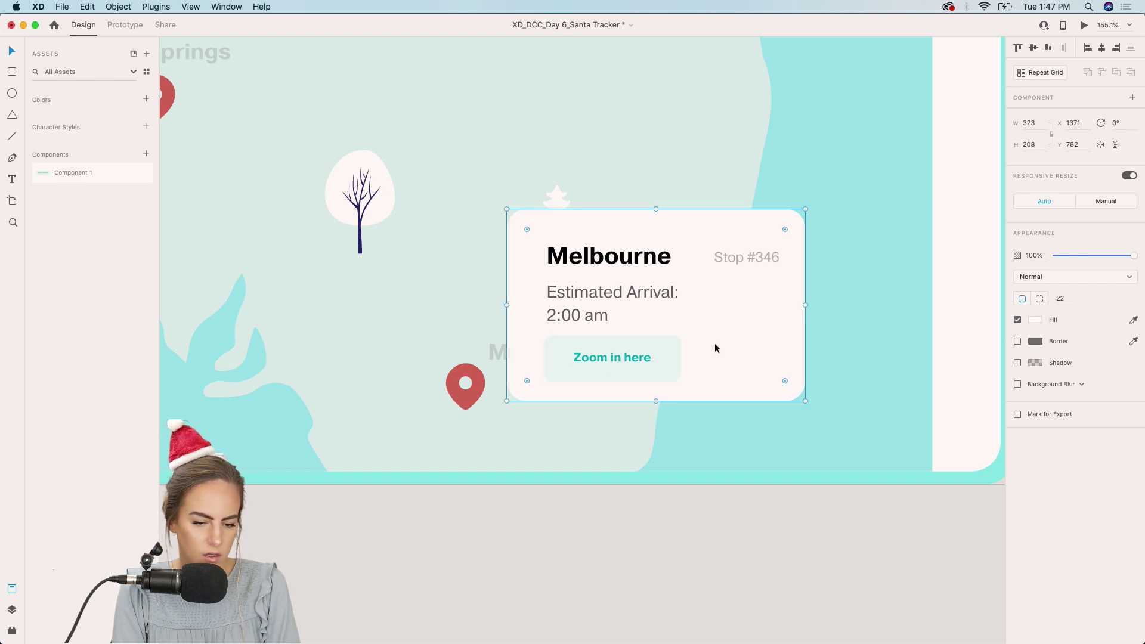
- Group the card background, its texts and the button, and scale the group down to 298 by 192
click(578, 352)
shift+click(576, 326)
shift+click(582, 263)
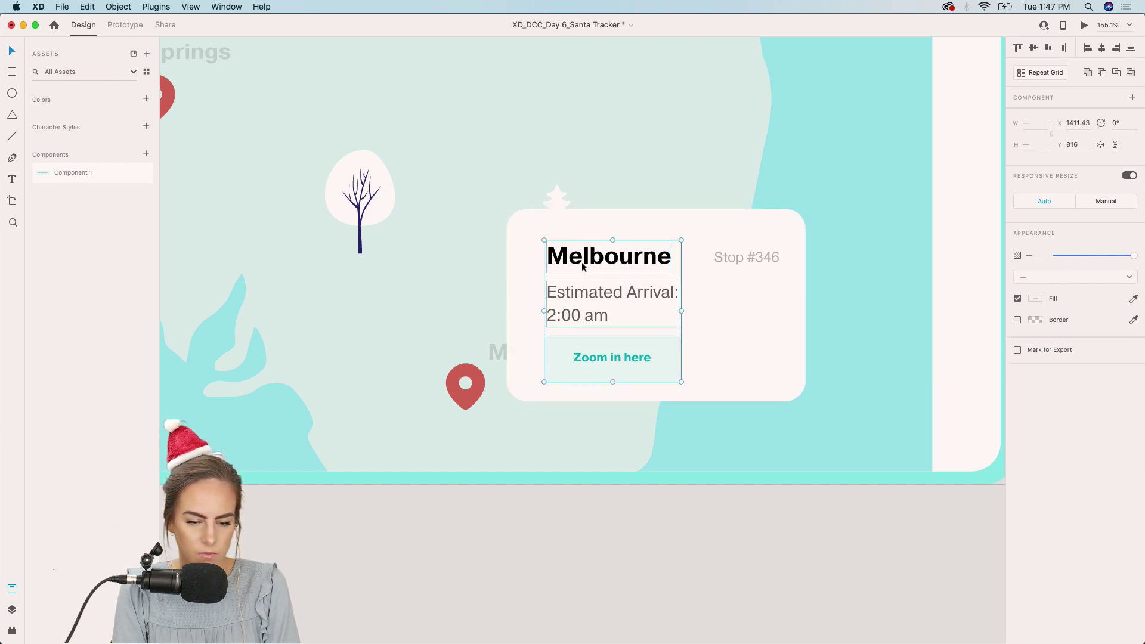
shift+click(747, 259)
shift+click(727, 242)
key(super+g)
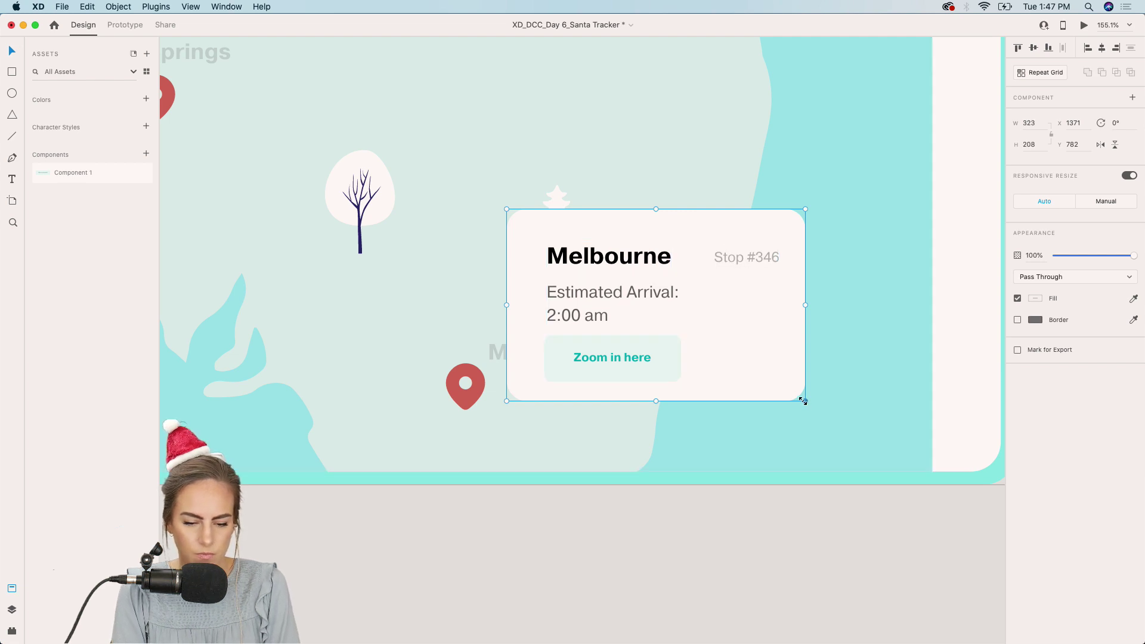
drag(805, 401, 783, 386)
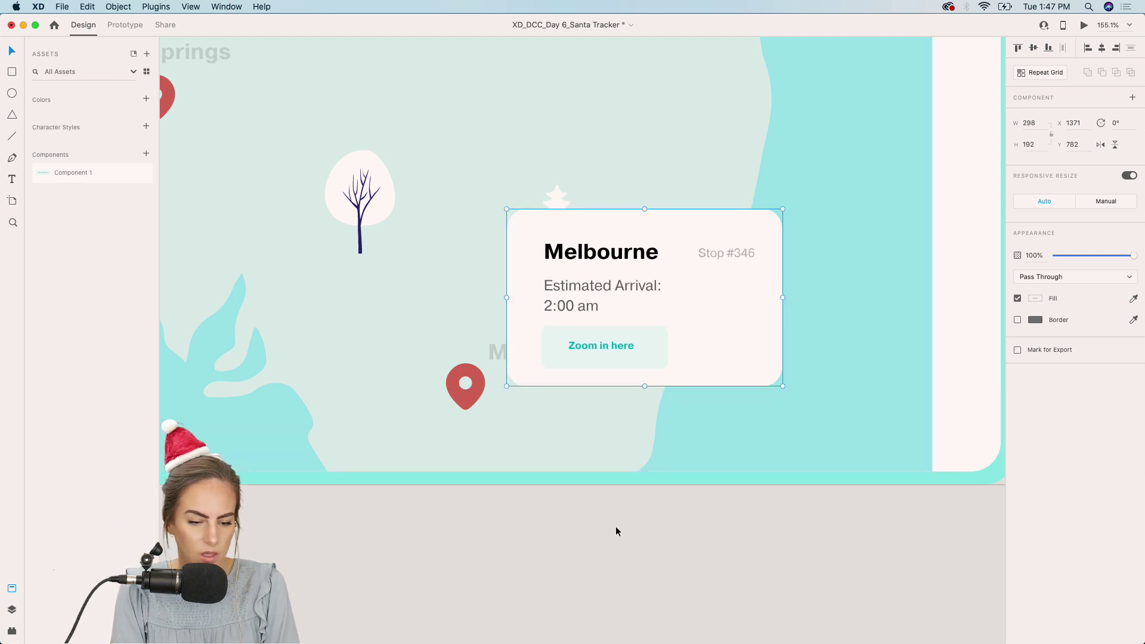
click(556, 404)
- Delete the faded Melbourne map label and place the card above and to the right of the Melbourne pin, at about X 1352, Y 745
scroll(556, 404, down, 5)
scroll(518, 420, up, 5)
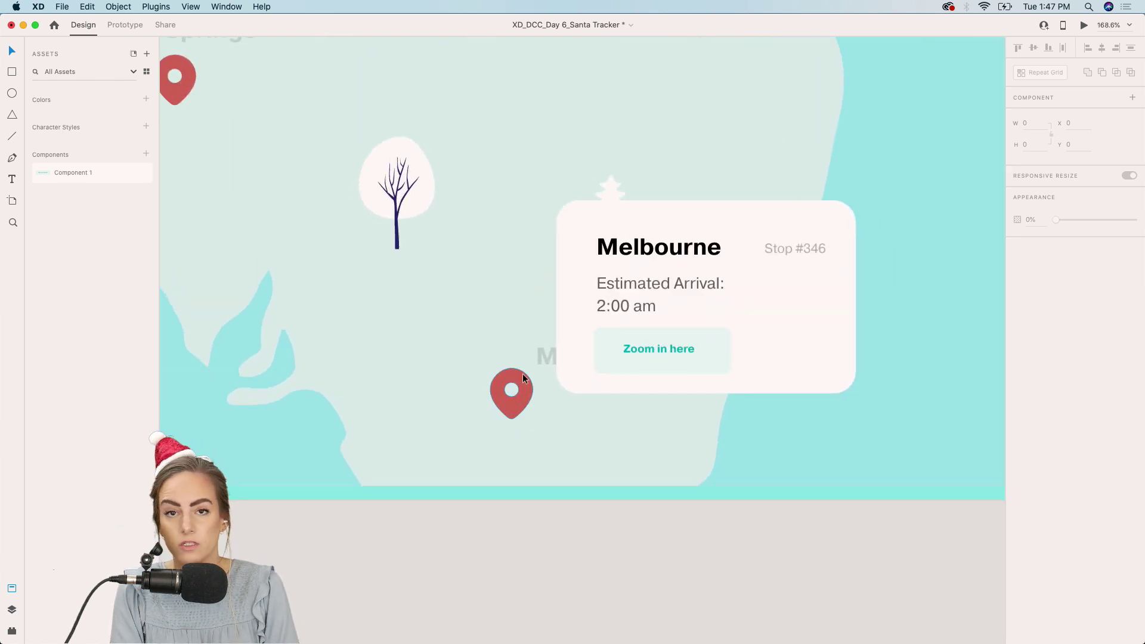
drag(658, 327, 686, 309)
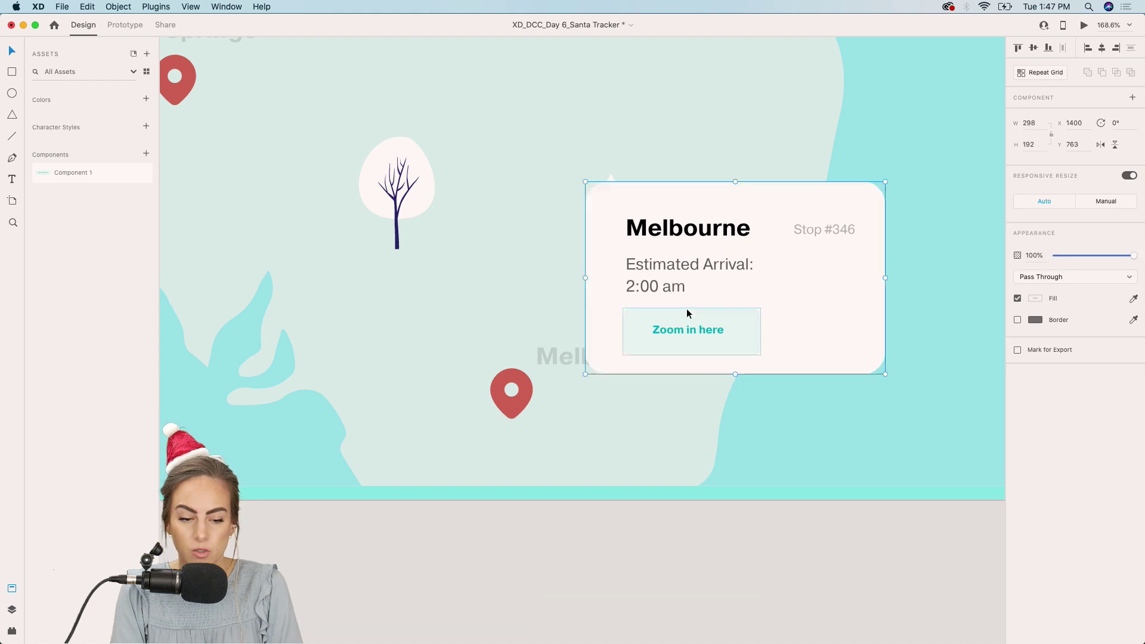
click(548, 353)
key(Delete)
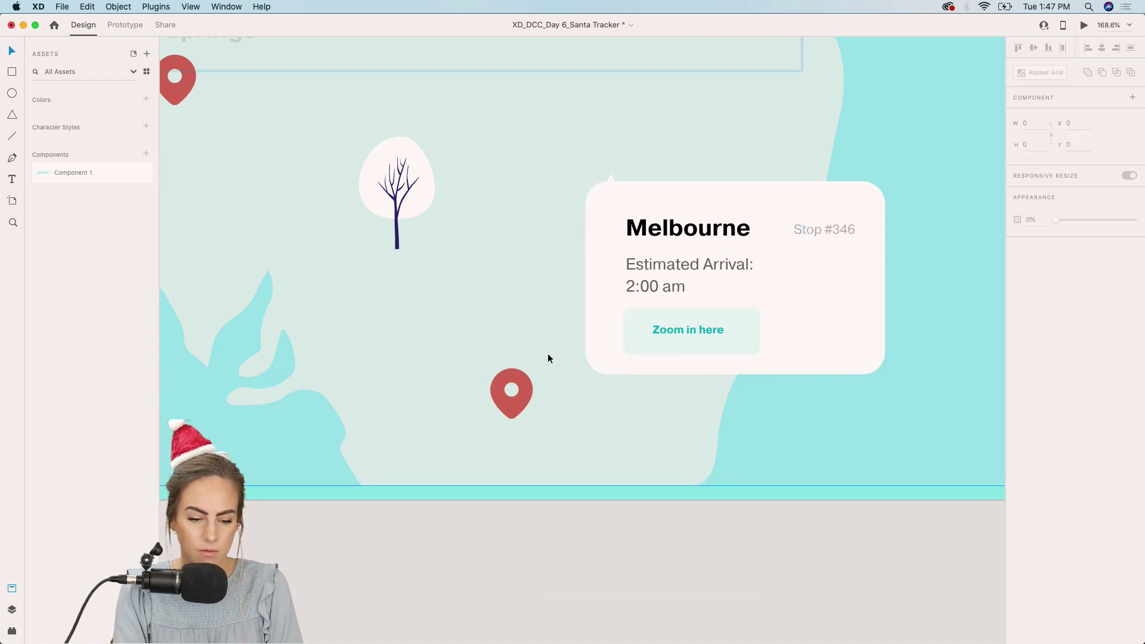
drag(765, 241, 716, 222)
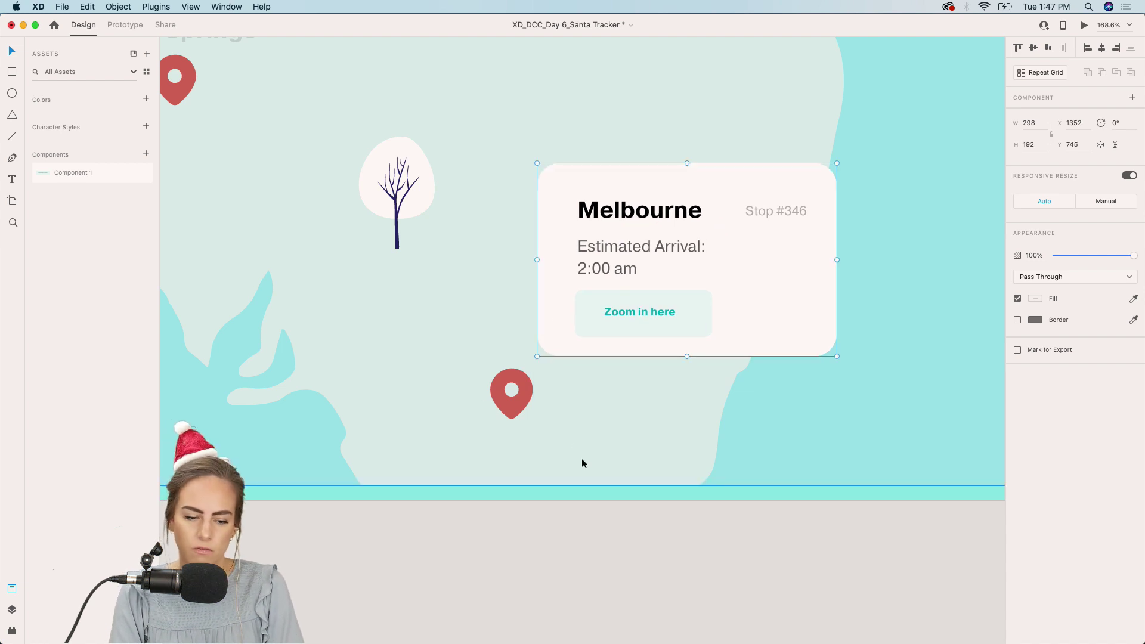
click(554, 513)
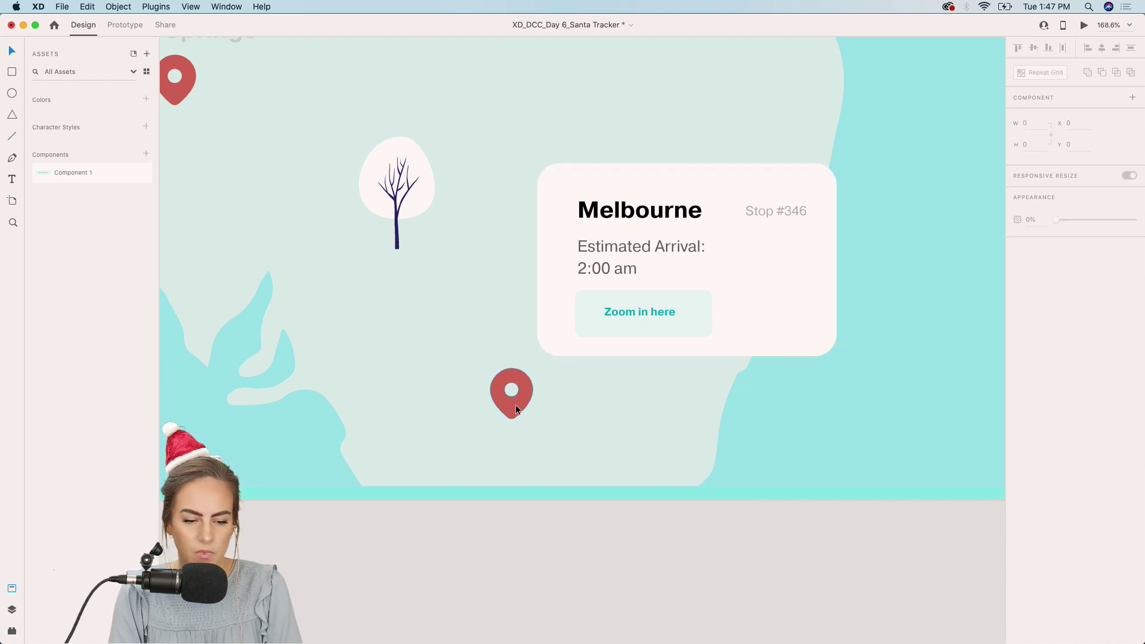
- Make the Melbourne pin a component and add a Hover State to it
click(517, 409)
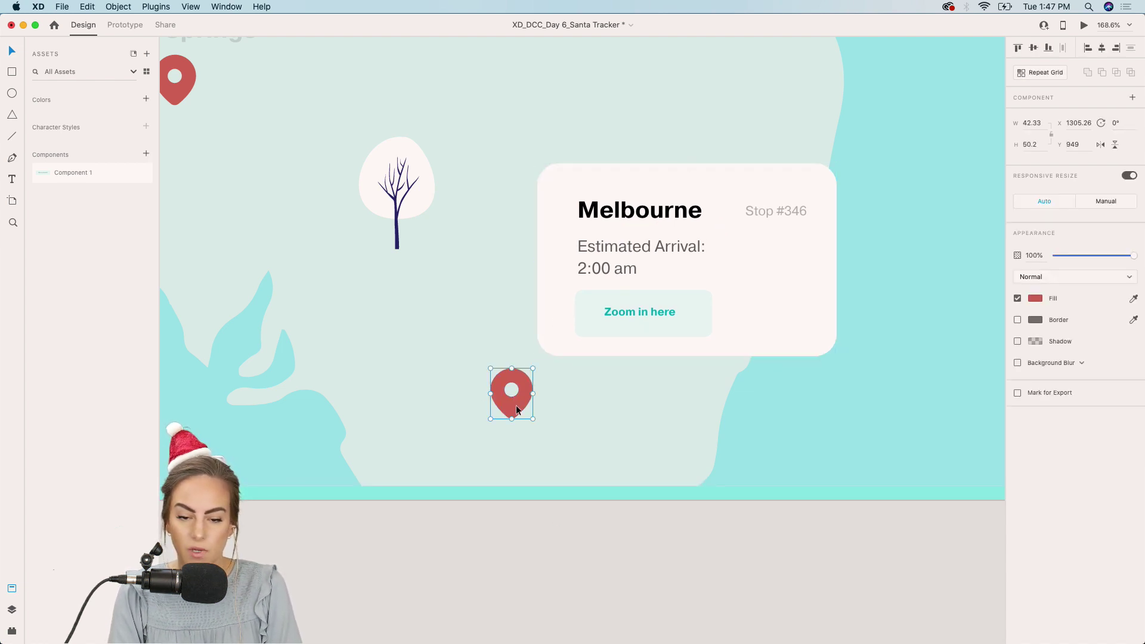
click(1133, 98)
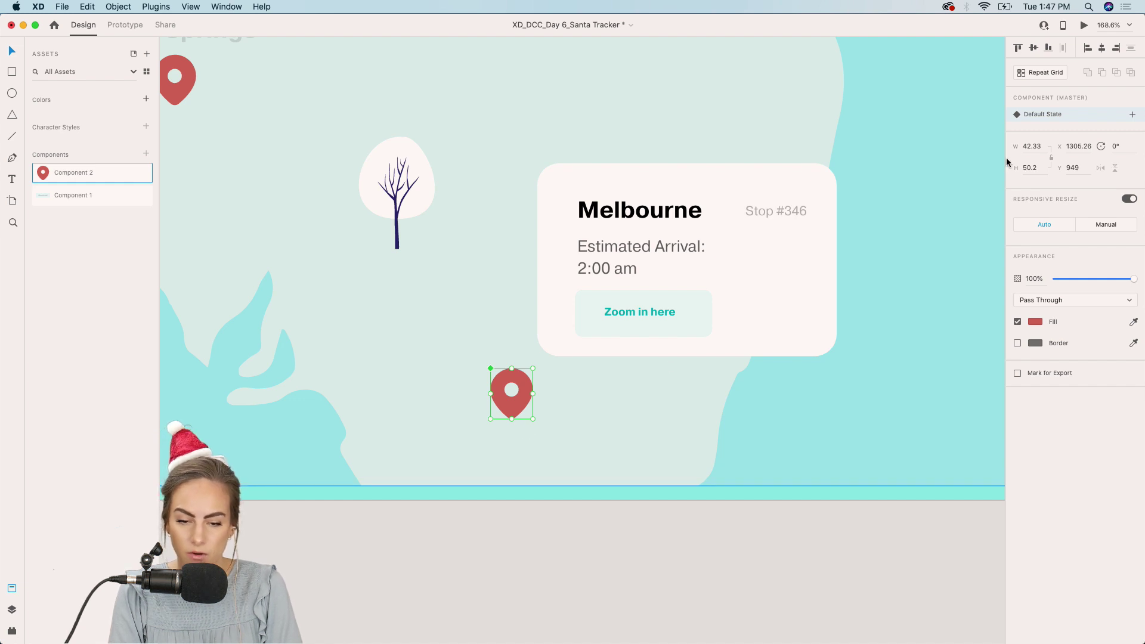
click(1133, 115)
click(1032, 140)
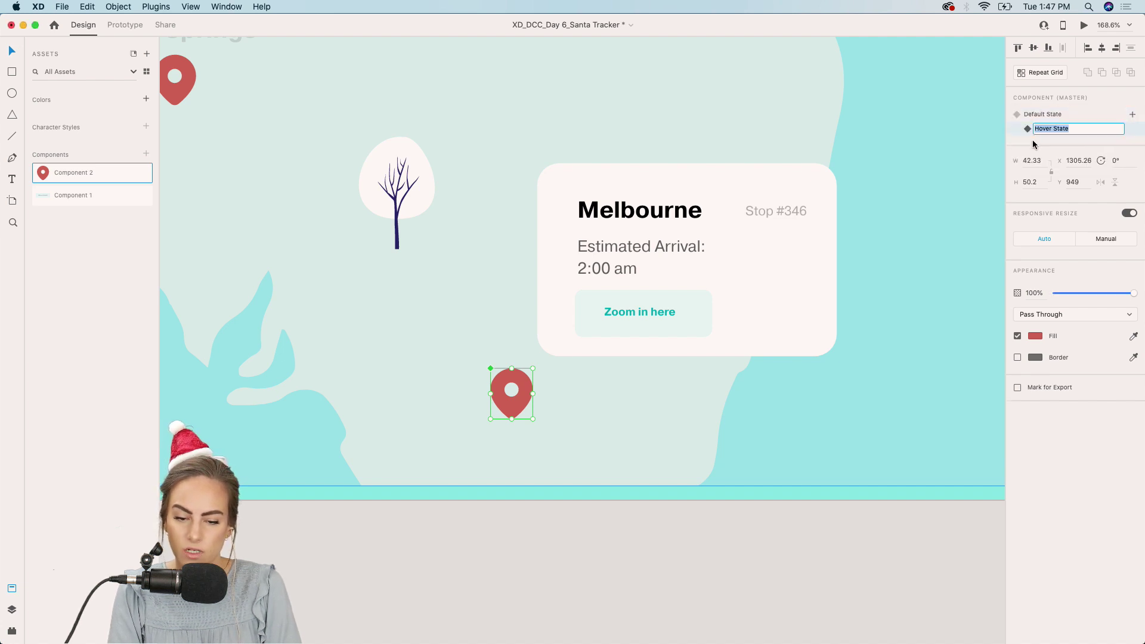
click(637, 595)
- Move the original Melbourne card aside and paste a copy into the Melbourne pin's Hover State, above and to the right of the pin
click(747, 301)
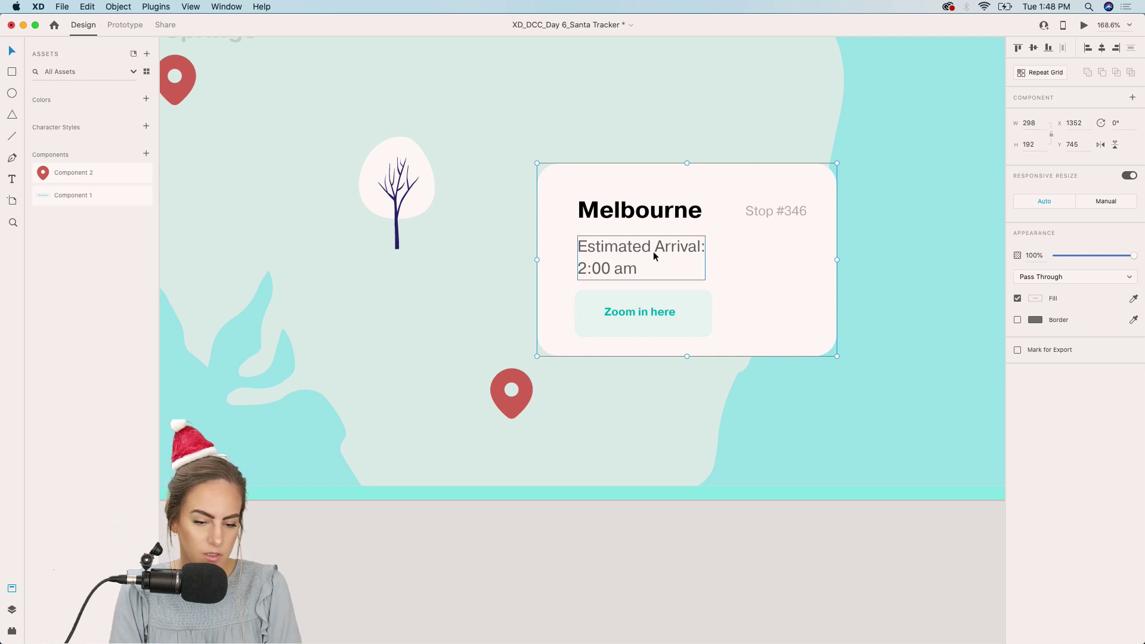
drag(603, 258, 684, 255)
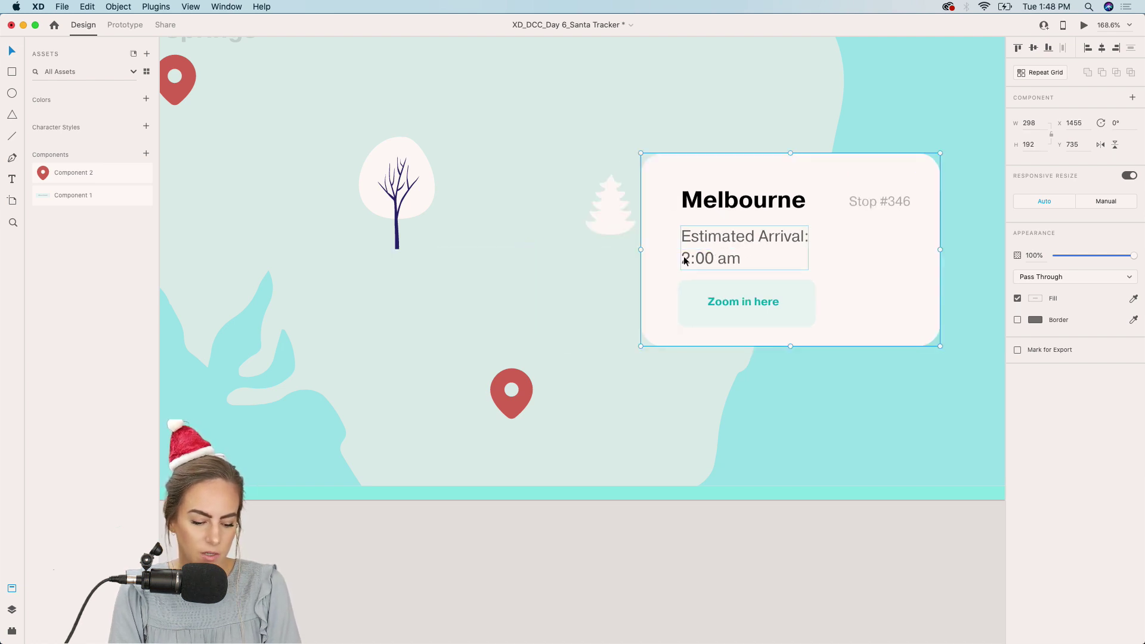
click(518, 408)
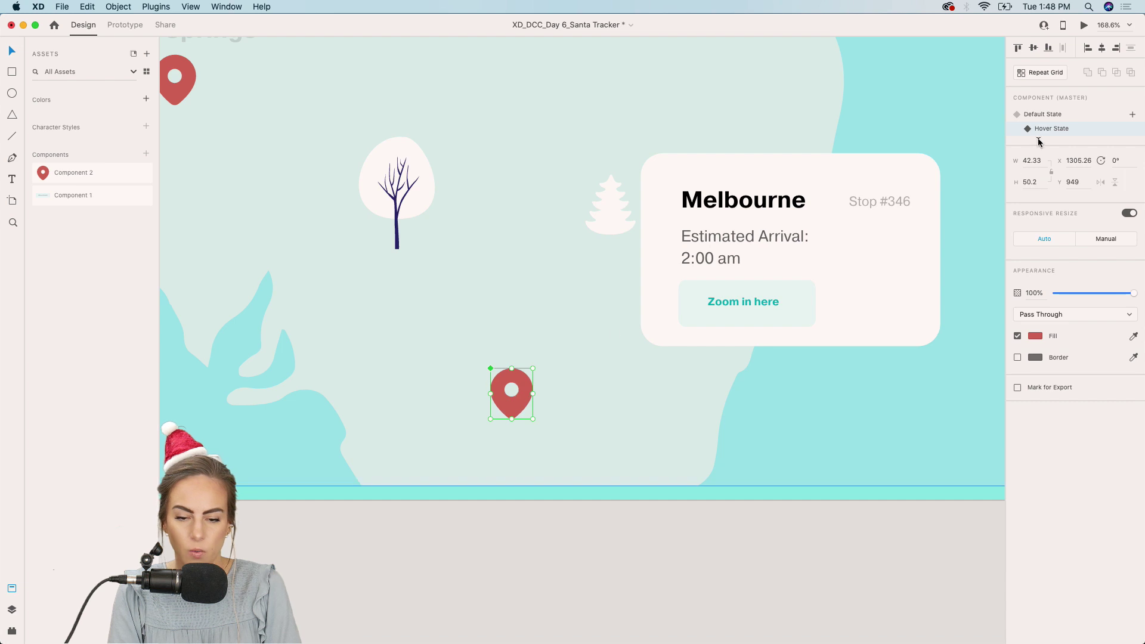
double_click(526, 380)
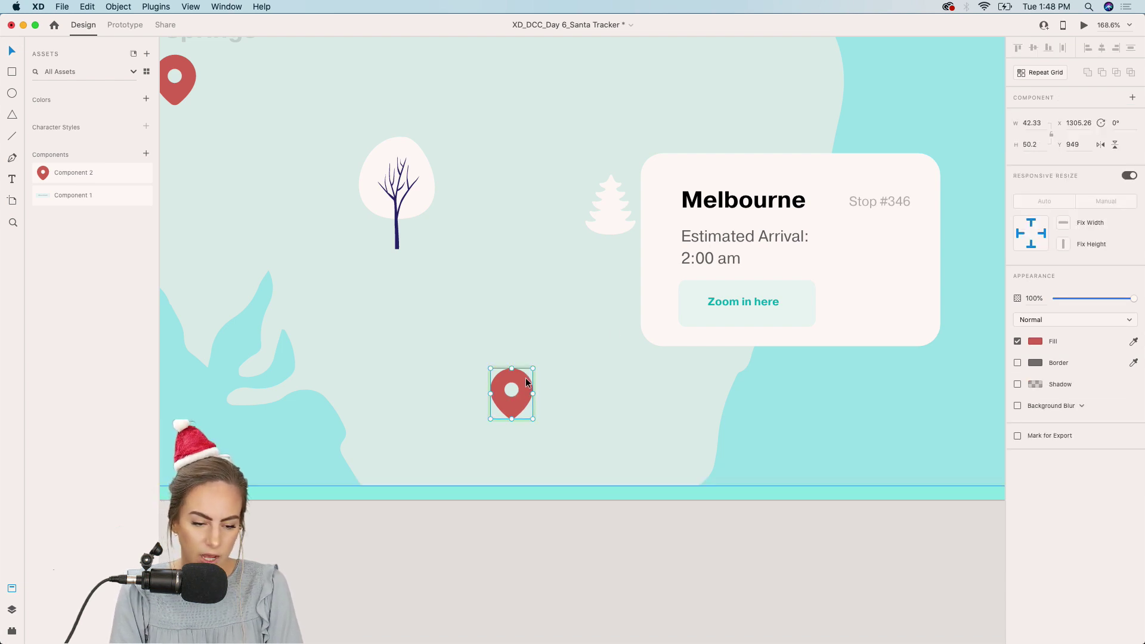
key(super+v)
drag(577, 319, 529, 350)
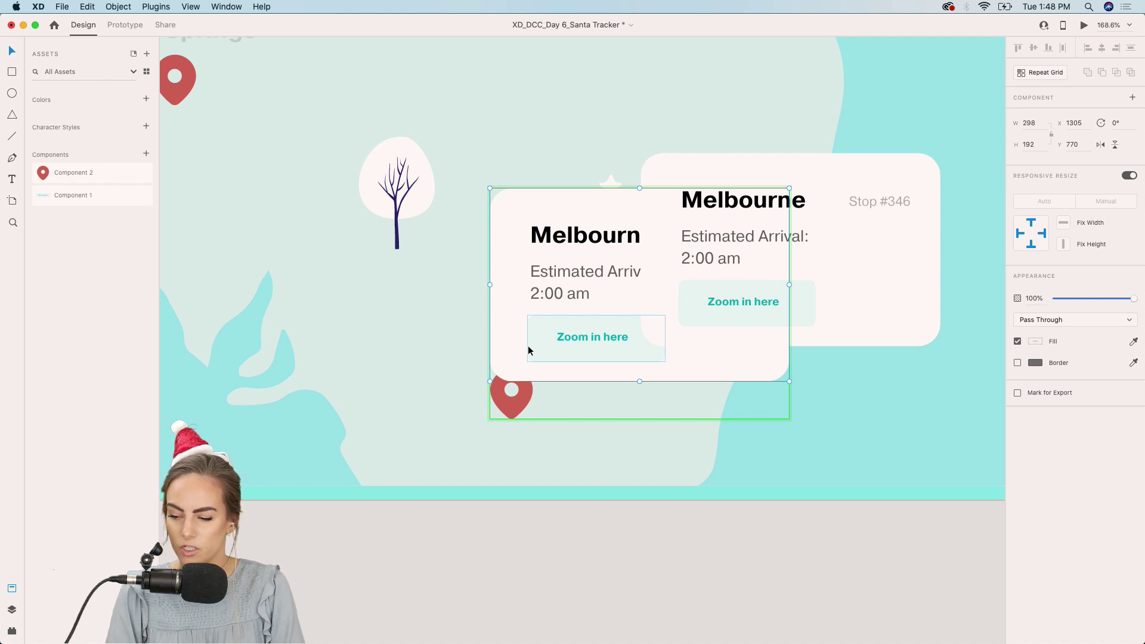
drag(575, 300, 744, 245)
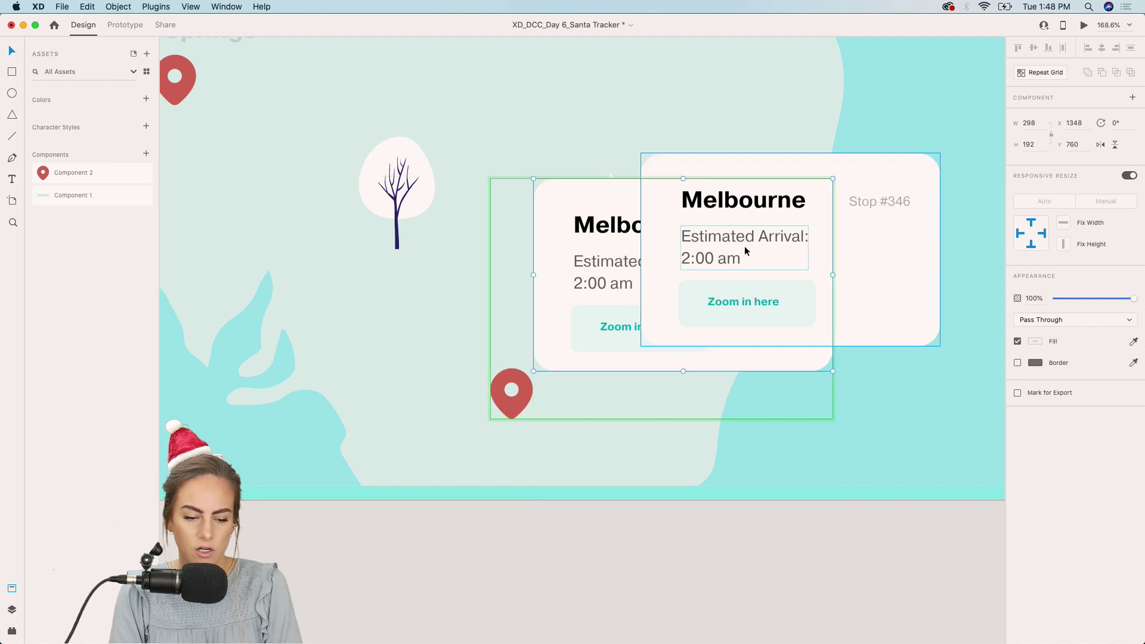
drag(570, 284, 575, 278)
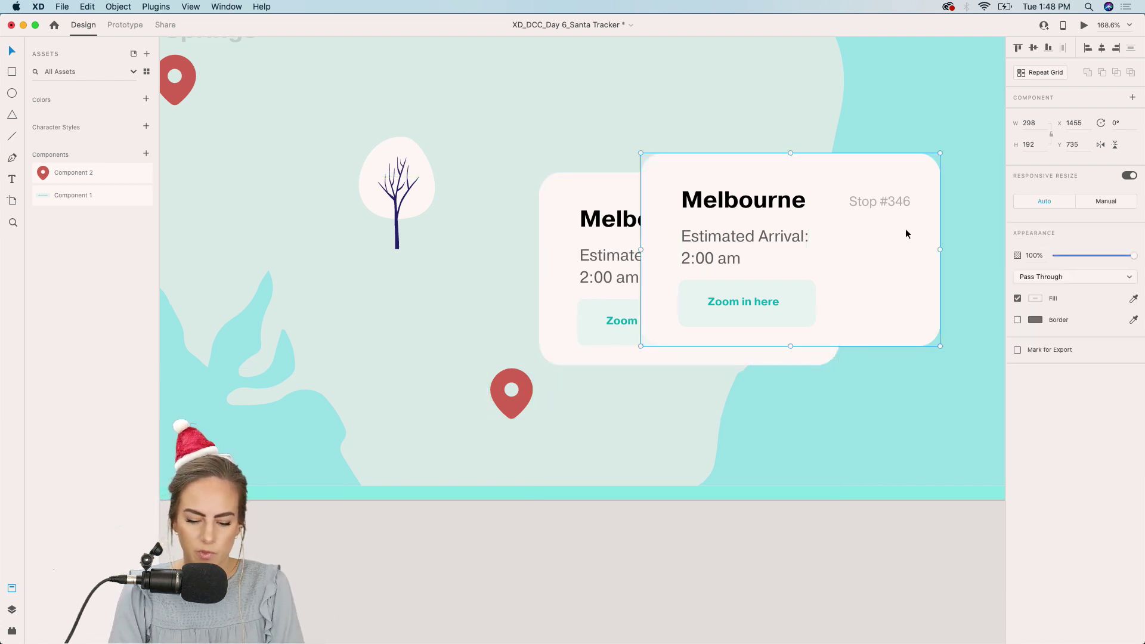
- Delete the original Melbourne card outside the component and switch the Melbourne pin back to its Default State
key(super+z)
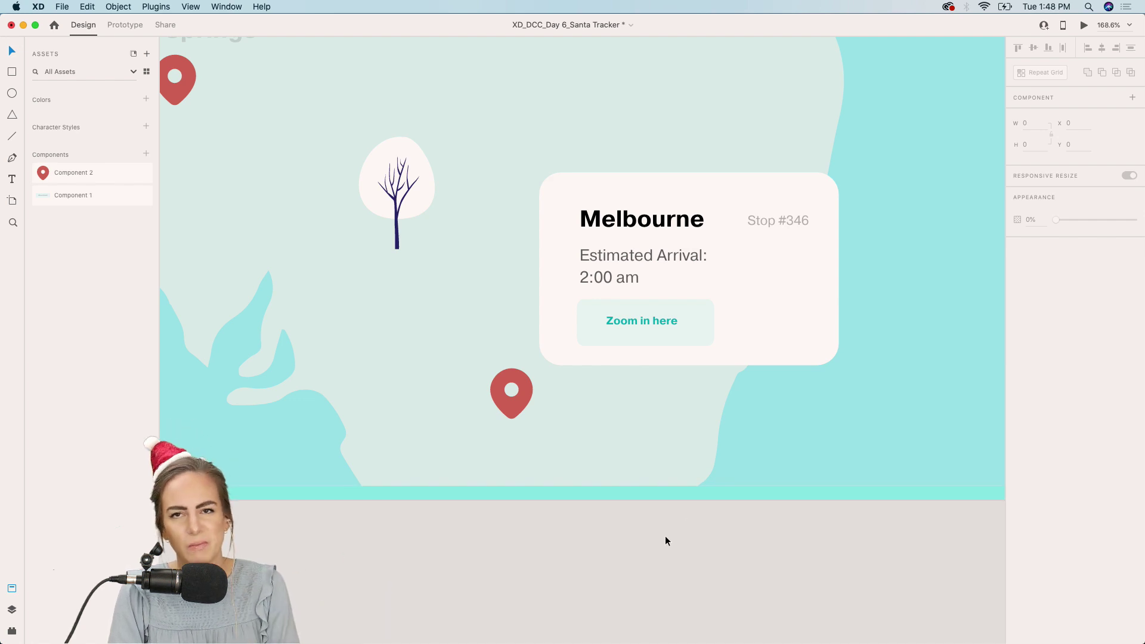
scroll(664, 536, down, 5)
scroll(664, 535, left, 5)
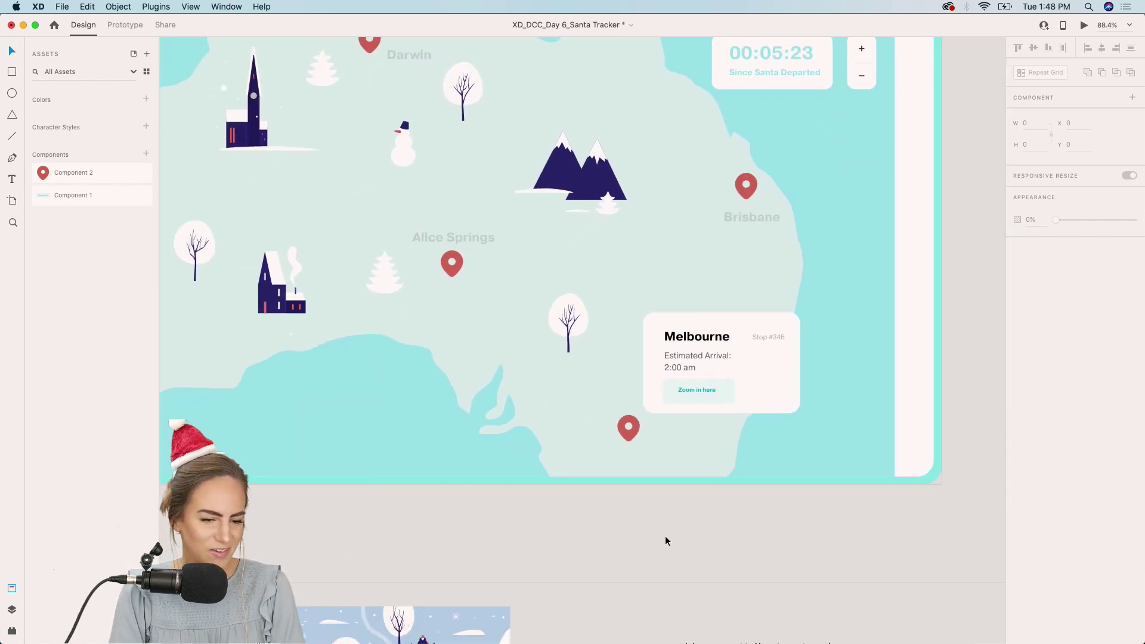
scroll(664, 550, down, 2)
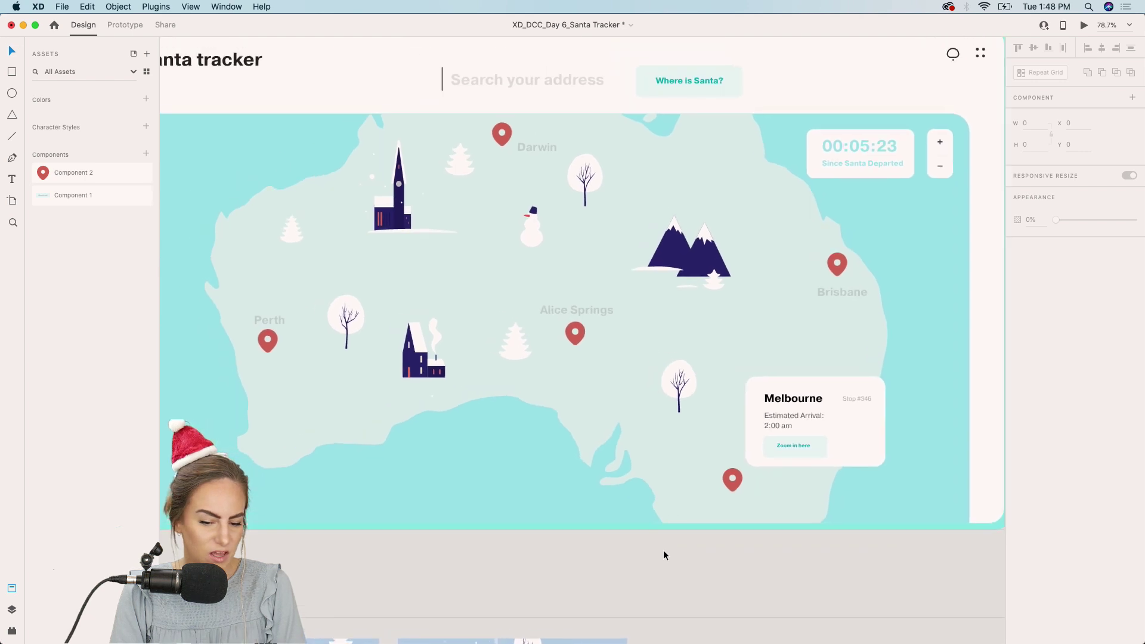
click(871, 417)
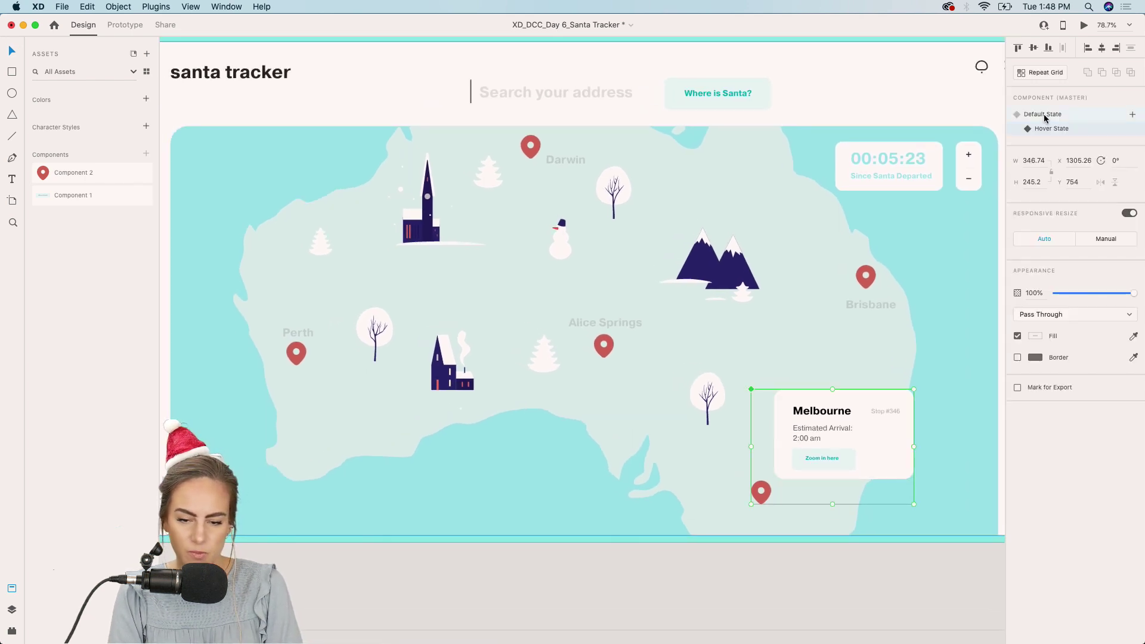
click(1045, 117)
- Preview the prototype, test hovering over the Melbourne pin, and close the preview
click(1085, 25)
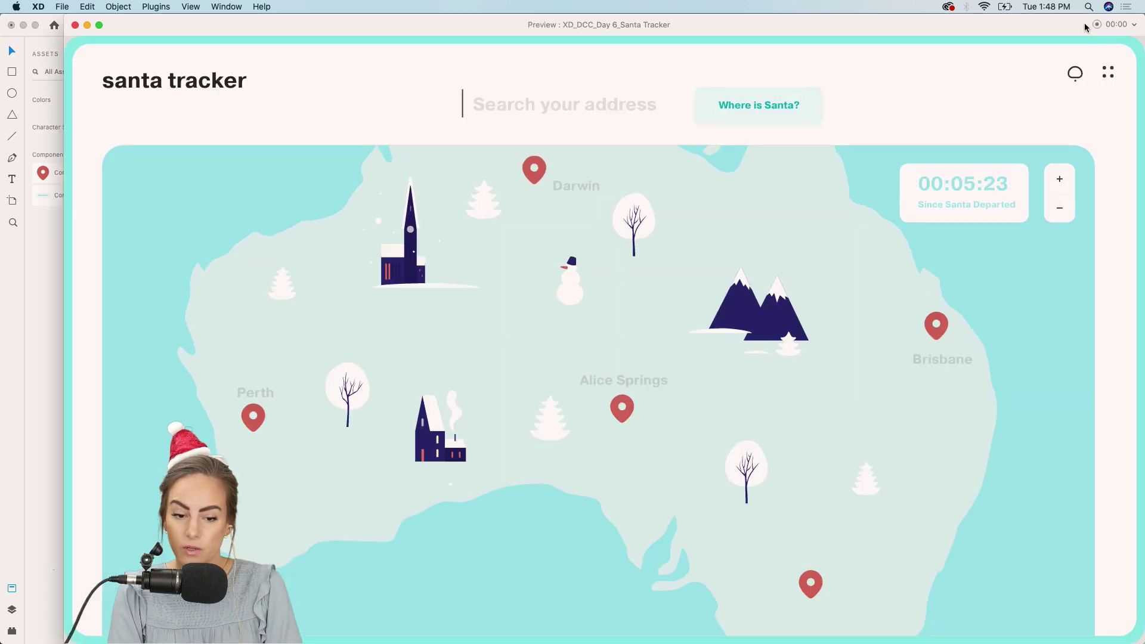
drag(682, 24, 672, 23)
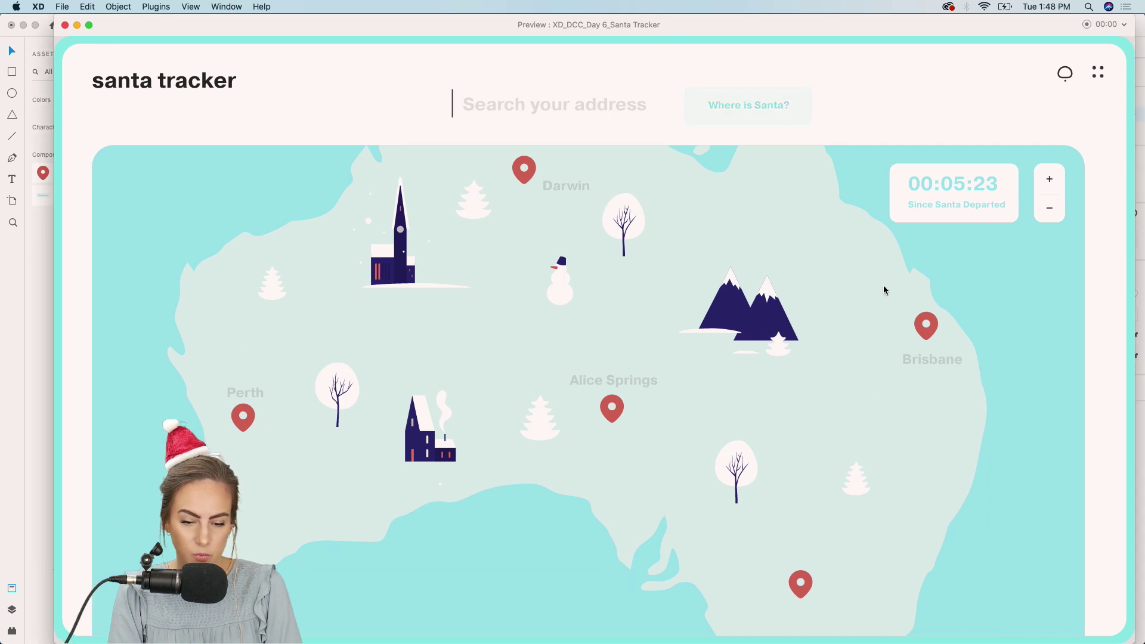
mouse_move(804, 594)
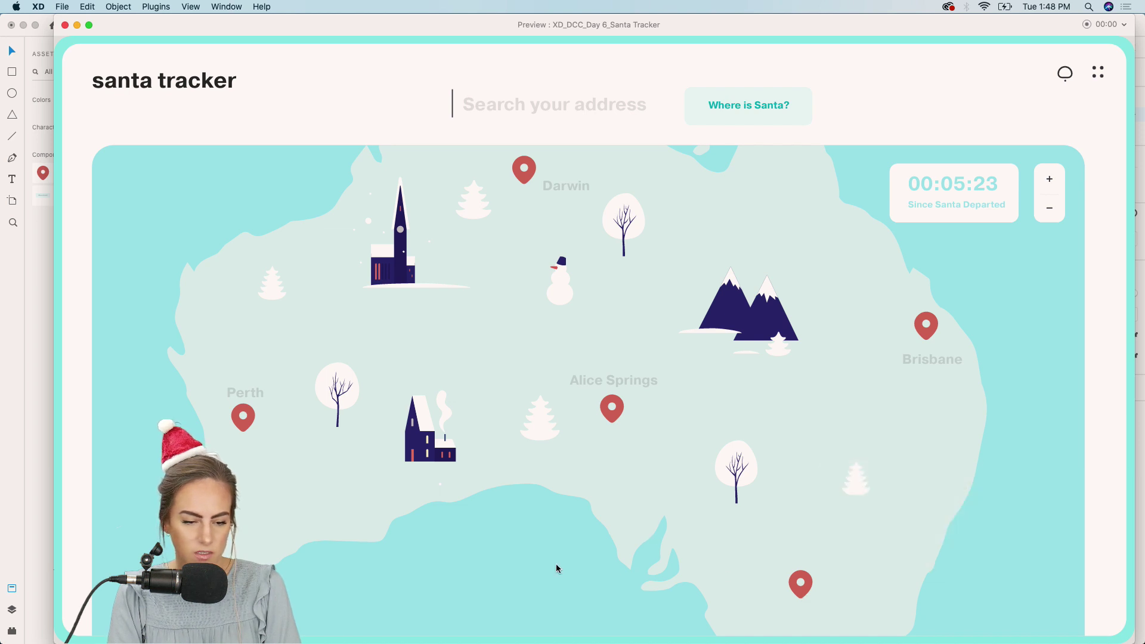
click(66, 26)
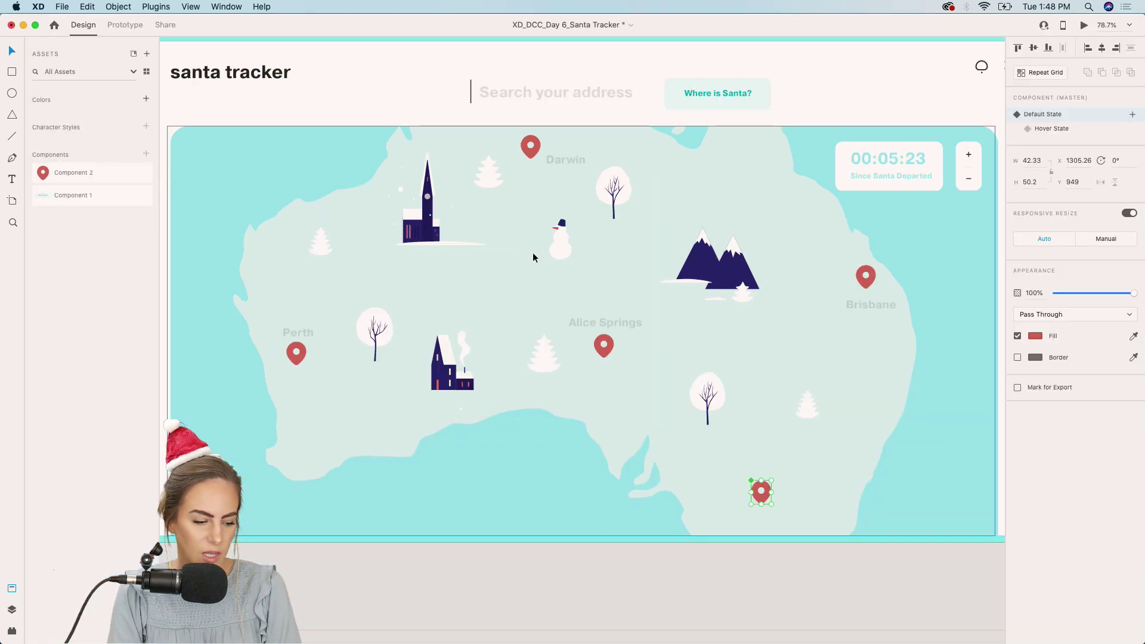
- Paste a standalone copy of the Melbourne card onto the map and move it between Alice Springs and Brisbane, at X 1127, Y 511
scroll(768, 420, down, 3)
scroll(750, 516, down, 5)
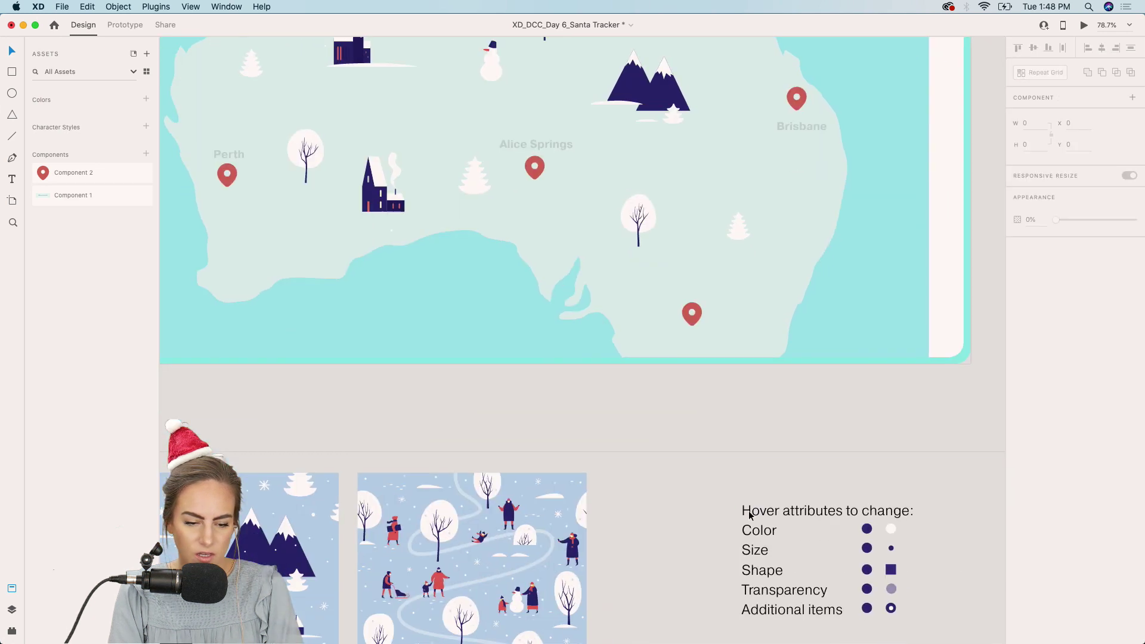
scroll(749, 516, up, 6)
click(757, 422)
key(super+v)
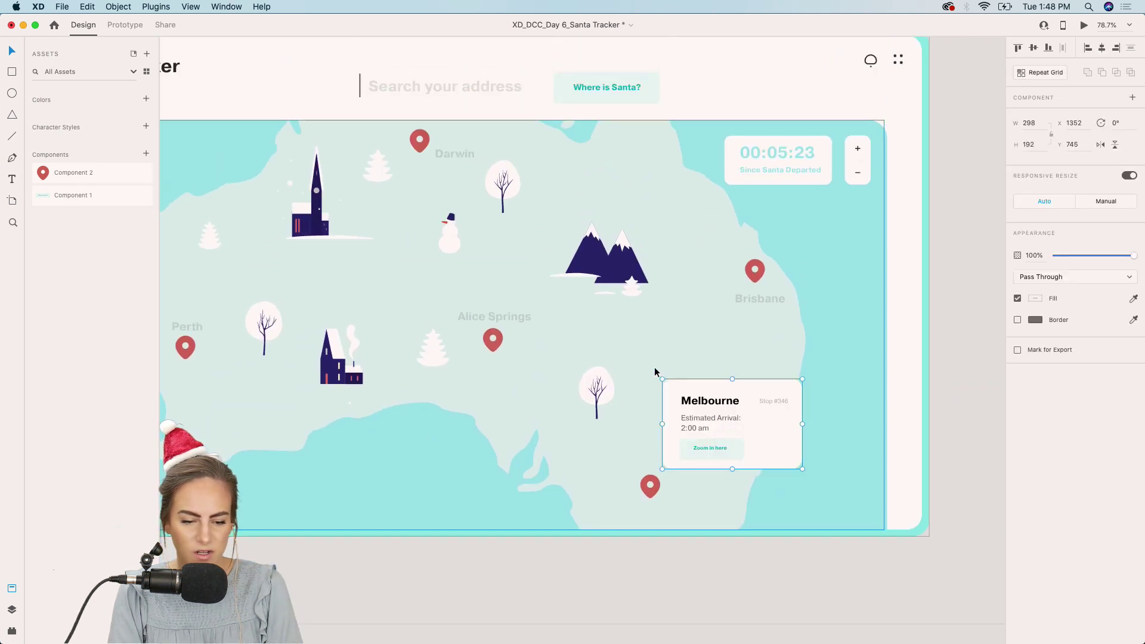
drag(704, 421, 598, 309)
scroll(598, 308, up, 5)
scroll(598, 311, left, 2)
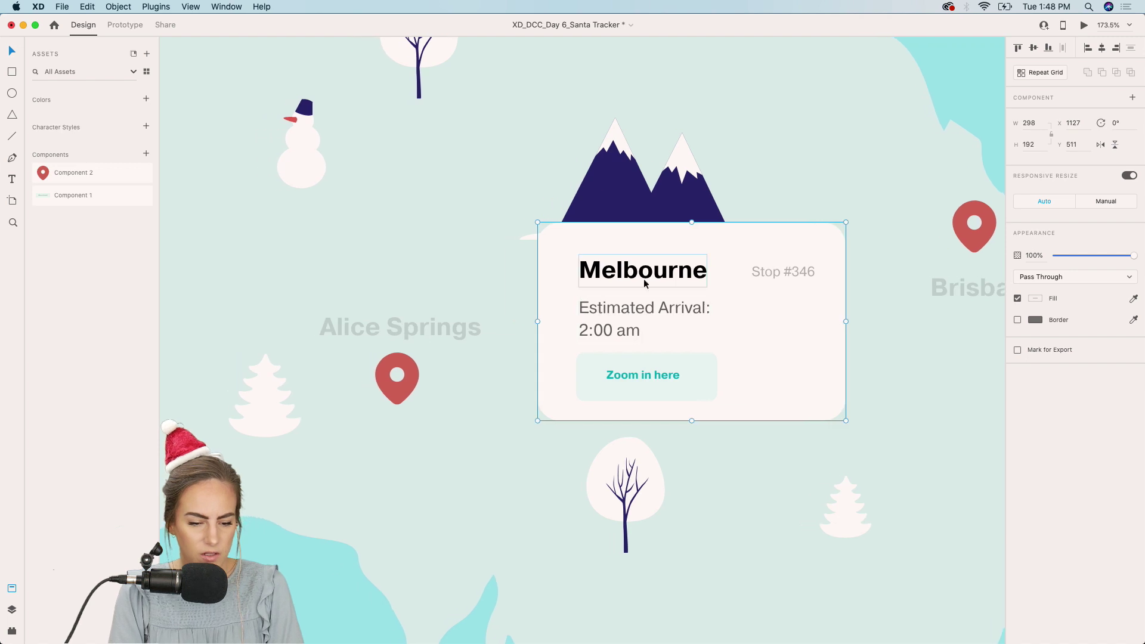
- Retitle the copied card "Alice Springs" and set its estimated arrival time to 2:30 am
double_click(661, 272)
double_click(659, 271)
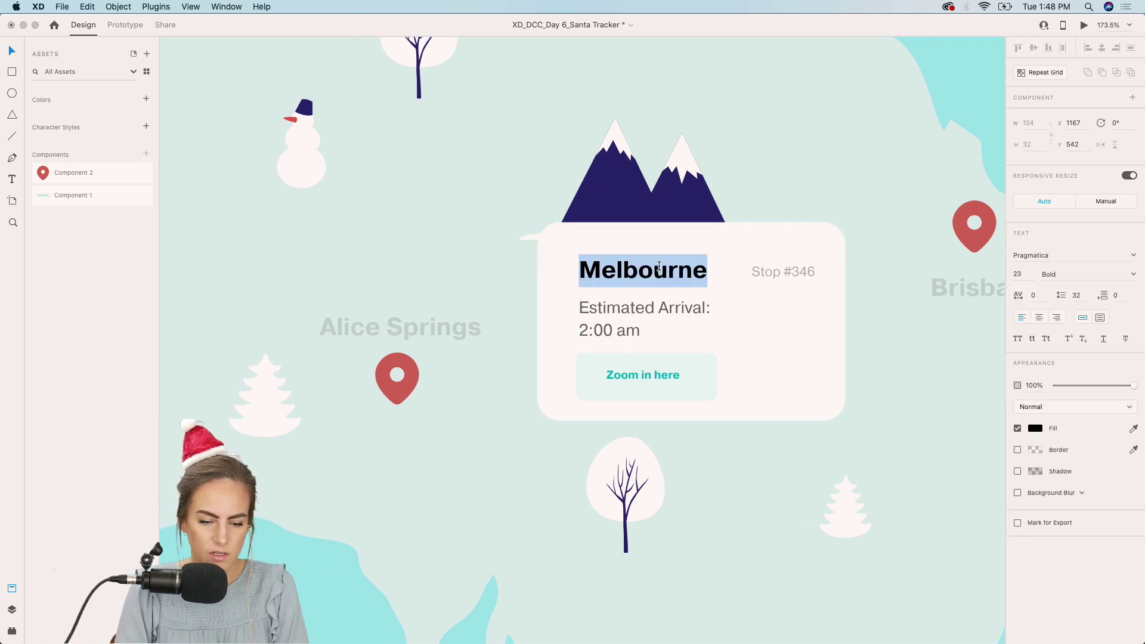
text(Alice Springs)
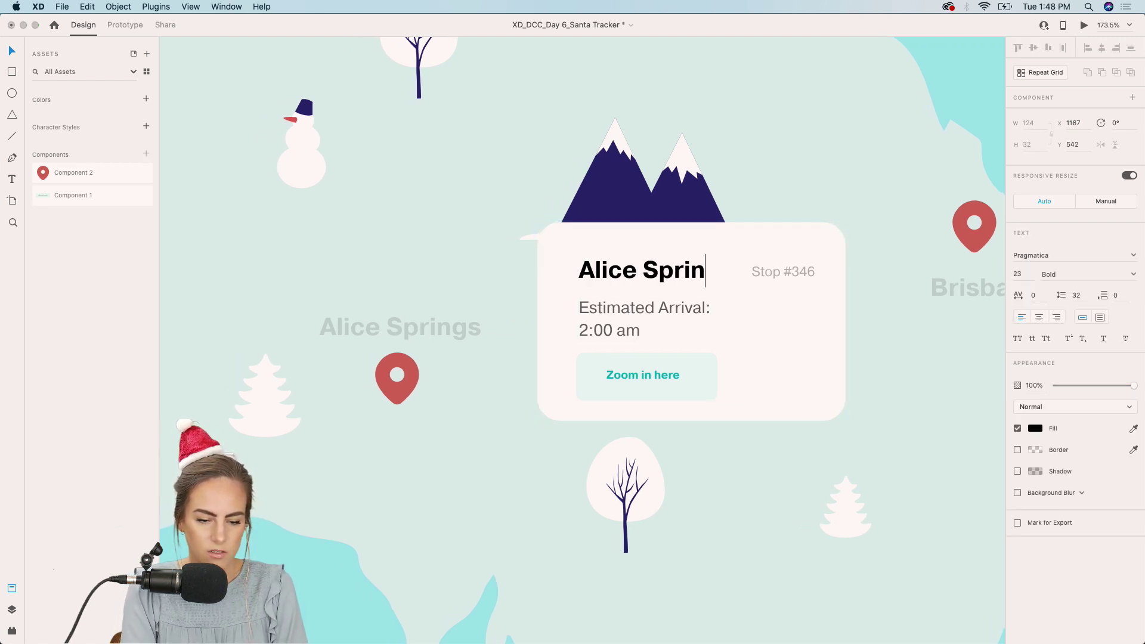
click(604, 328)
double_click(603, 329)
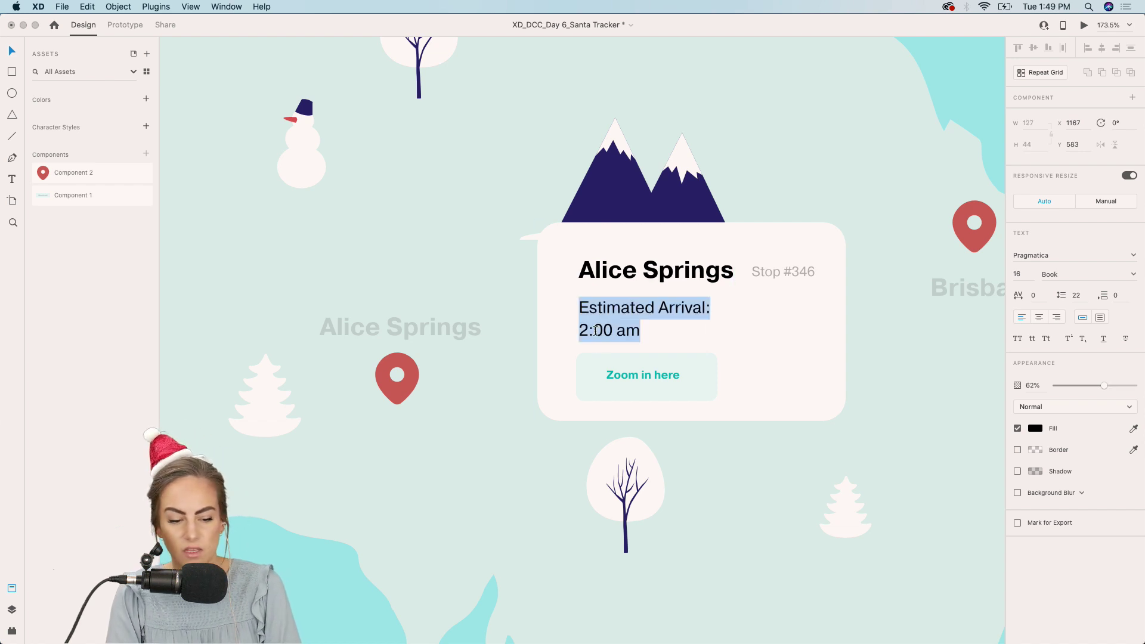
click(604, 329)
key(BackSpace)
text(3)
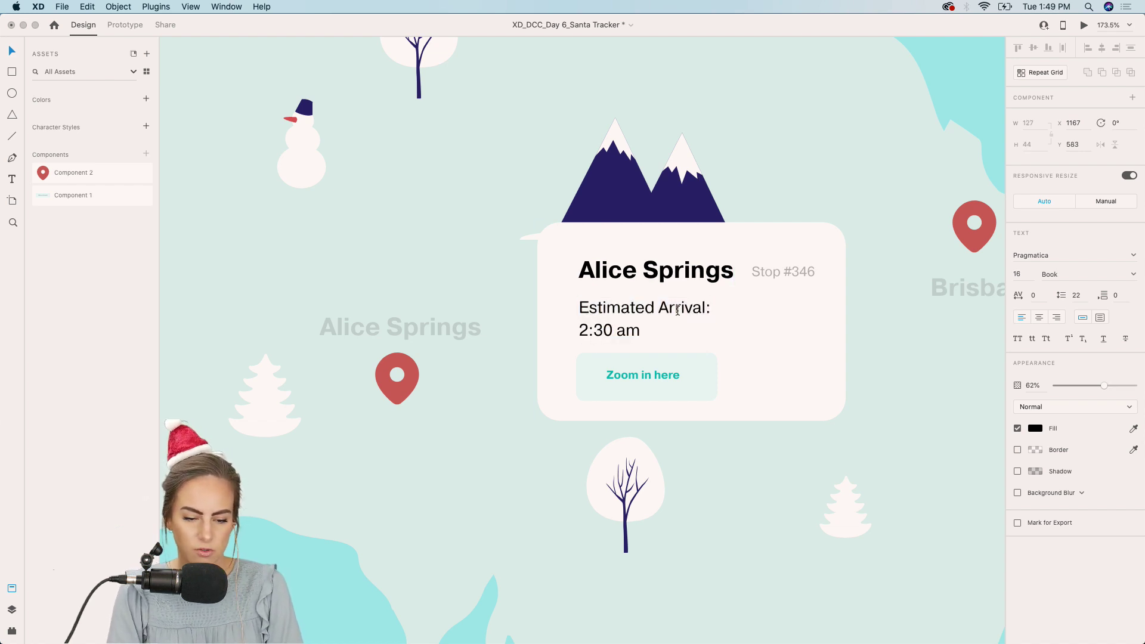
- Change the stop number on the Alice Springs card to "Stop #350"
double_click(811, 272)
click(809, 270)
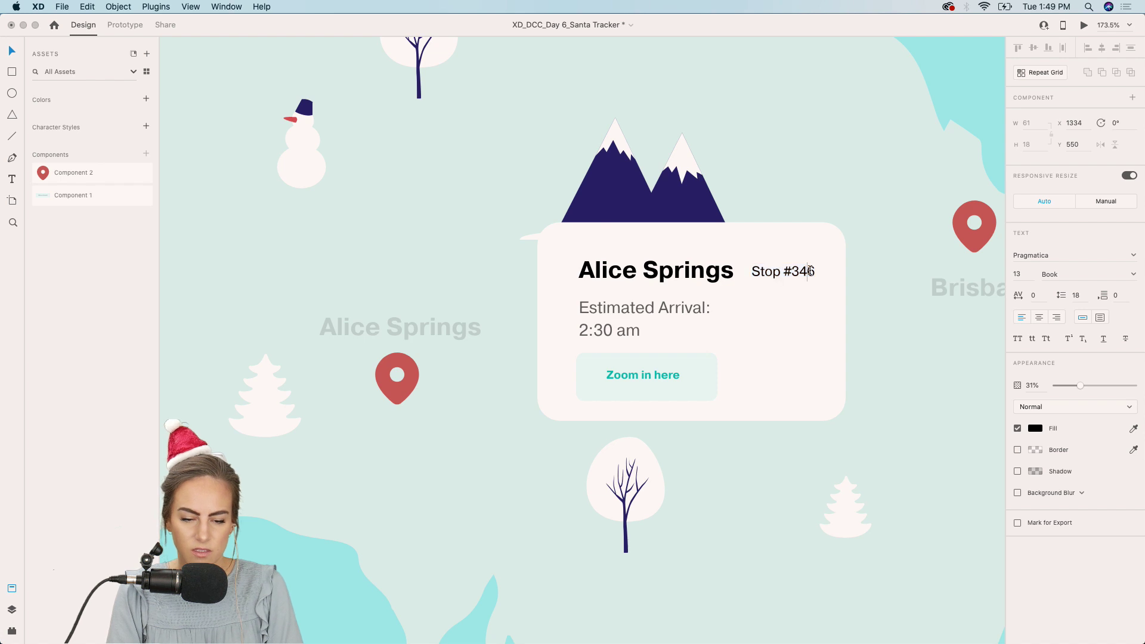
text(50)
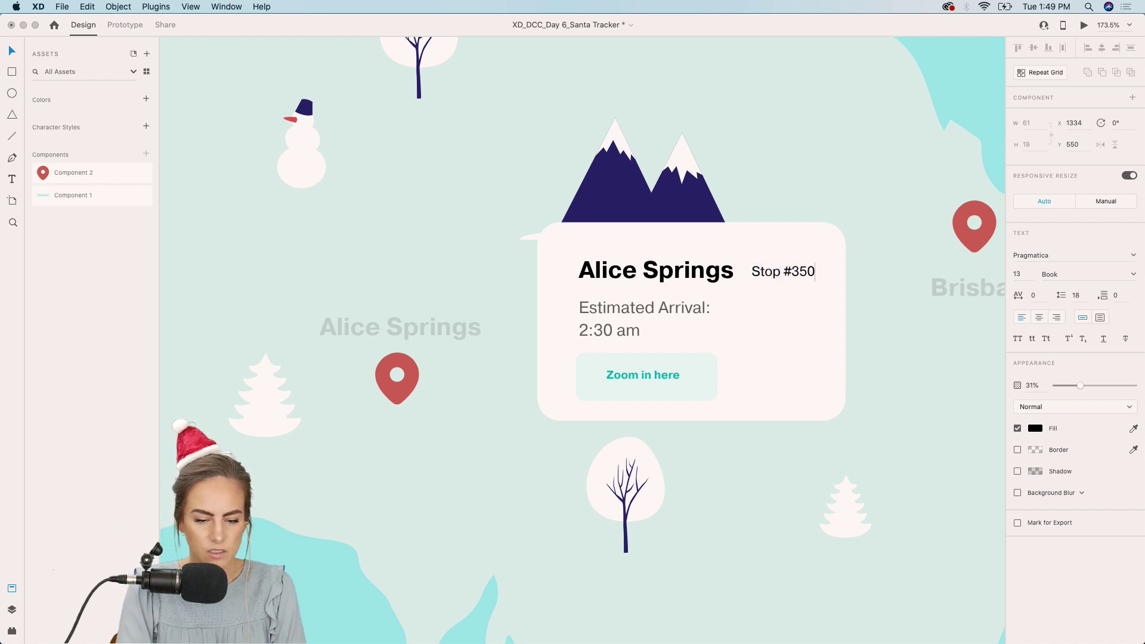
key(Escape)
- Place the card above and to the right of the Alice Springs pin, at X 1022, Y 444, and delete the faded Alice Springs map label
click(679, 360)
drag(679, 359, 570, 289)
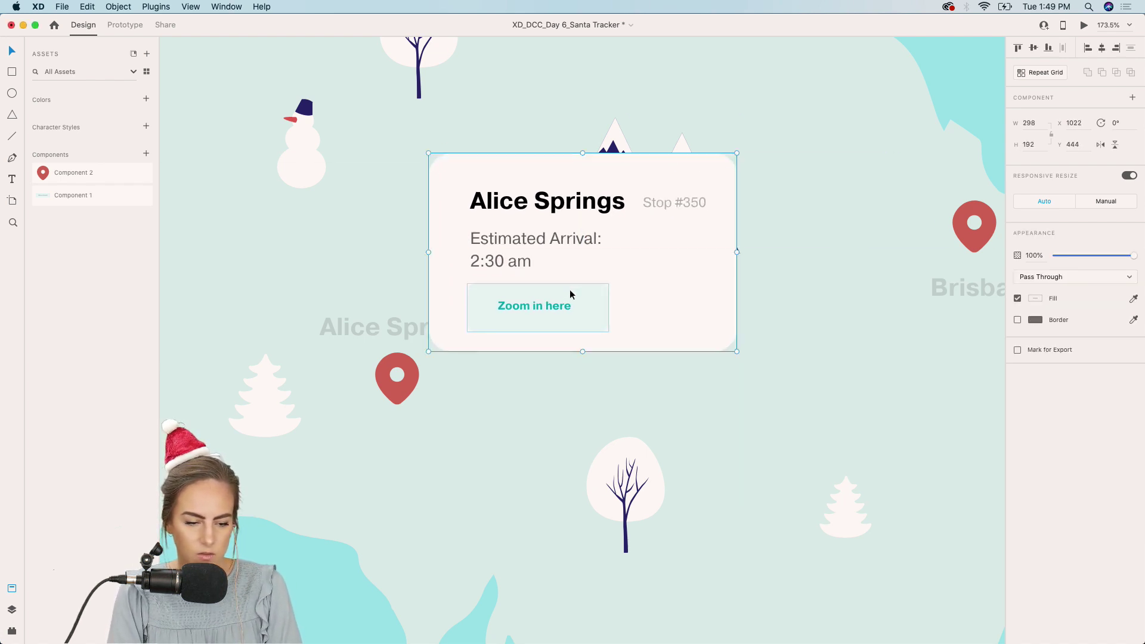
scroll(463, 327, left, 3)
click(463, 327)
key(Delete)
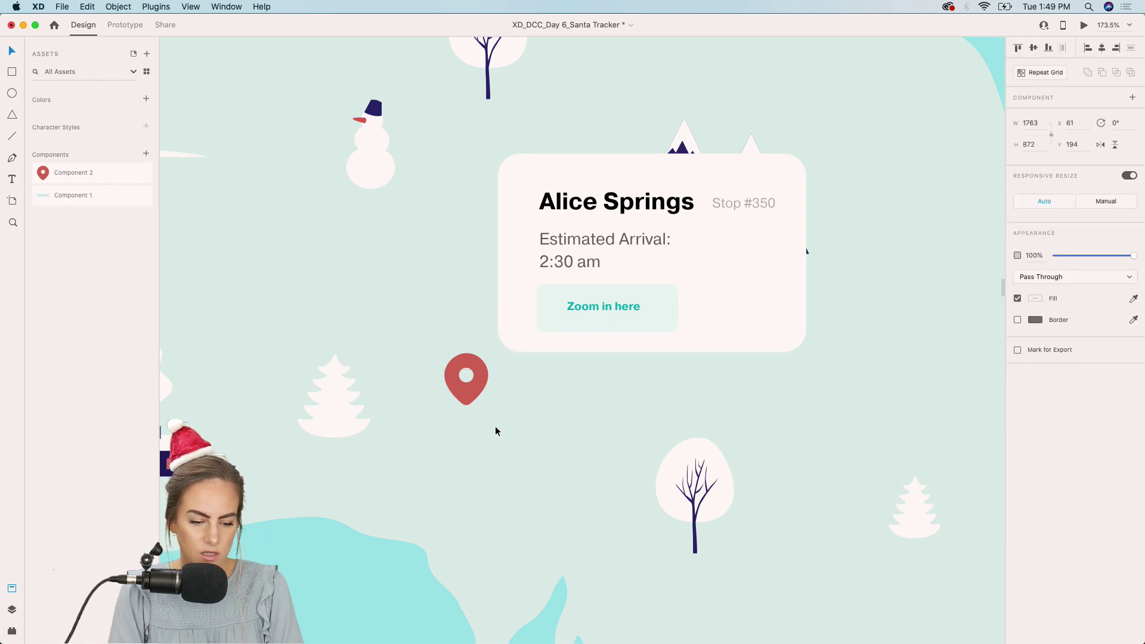
- Make the Alice Springs pin a component and add a Hover State to it
click(473, 373)
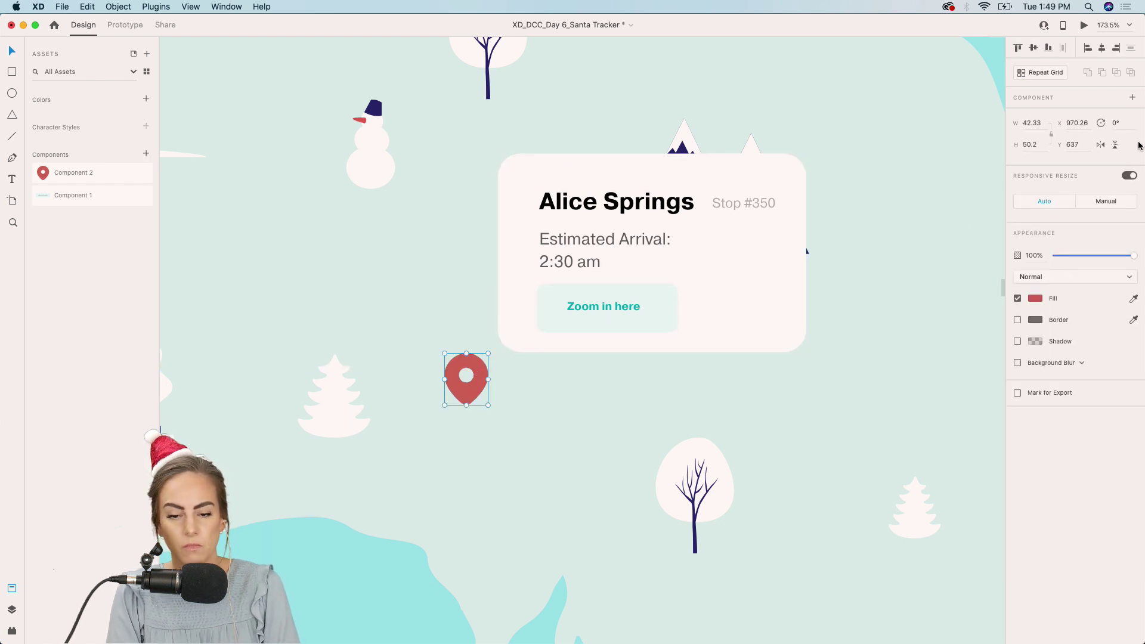
click(1134, 97)
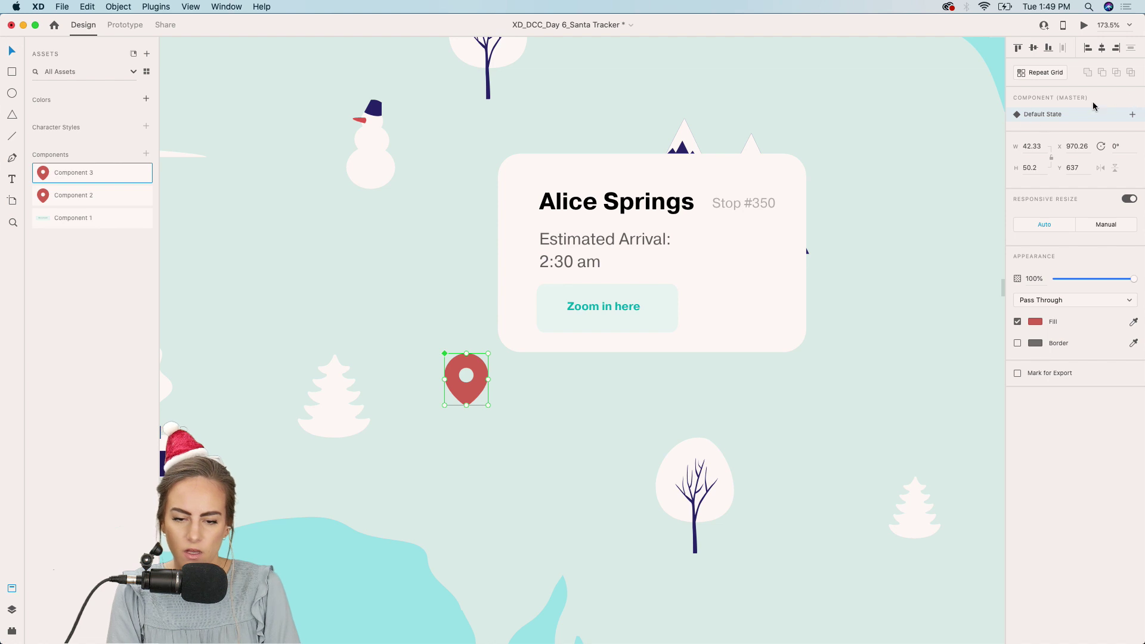
click(1135, 115)
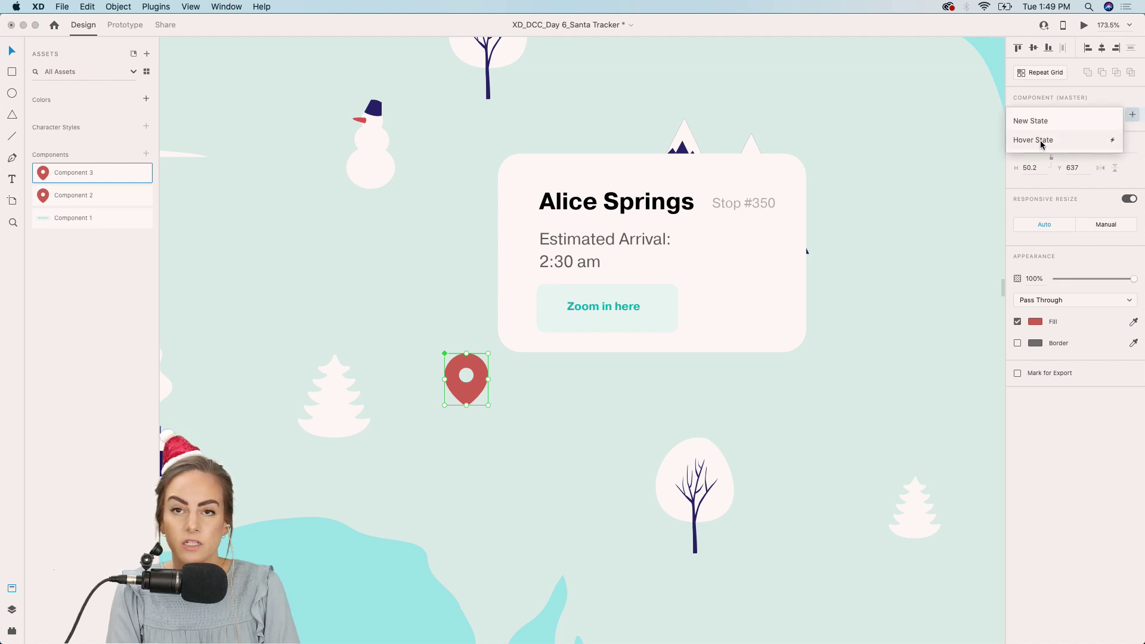
click(1042, 144)
key(Return)
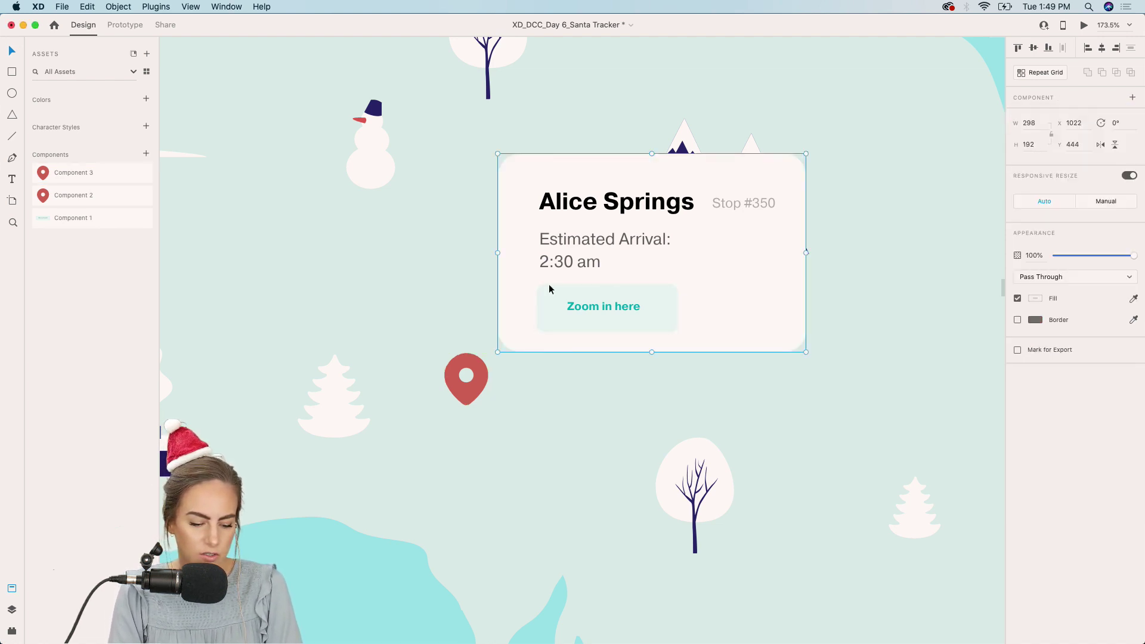
- Paste a copy of the Alice Springs card into the pin's Hover State at X 1022, Y 444
click(574, 336)
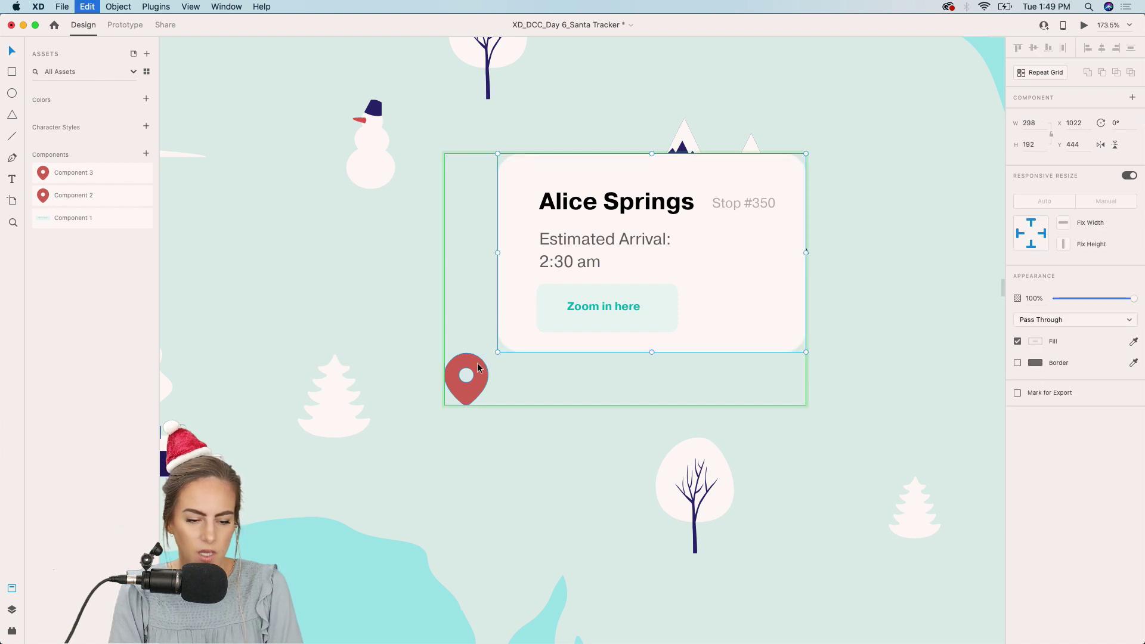
click(476, 349)
click(475, 367)
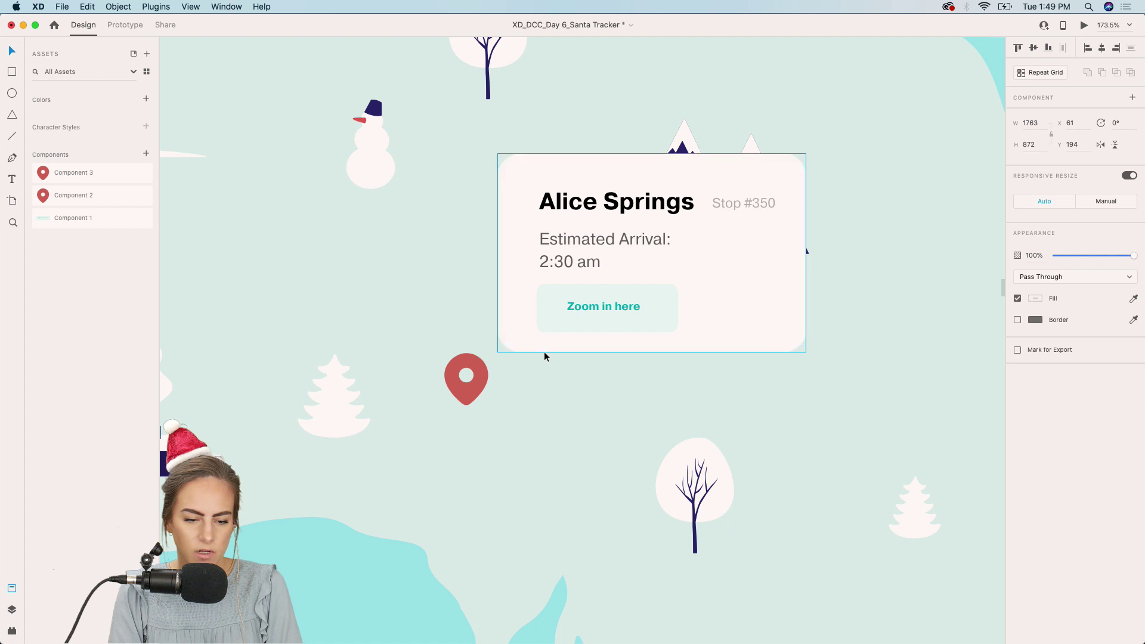
- Switch the Alice Springs pin back to its Default State and delete the original card outside the component
click(1057, 113)
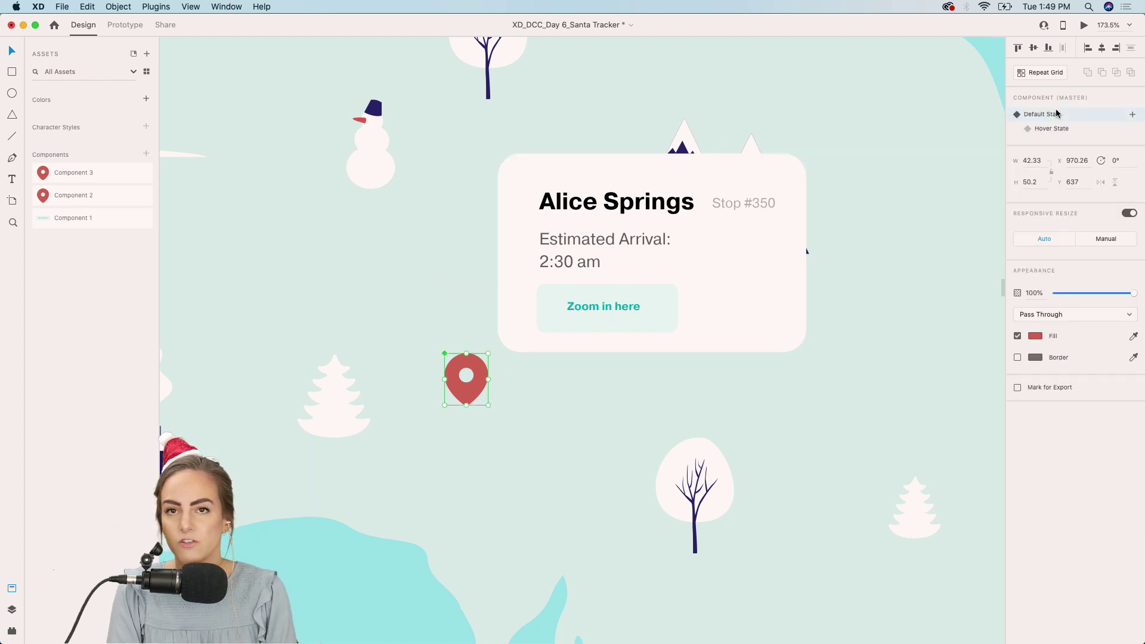
click(712, 277)
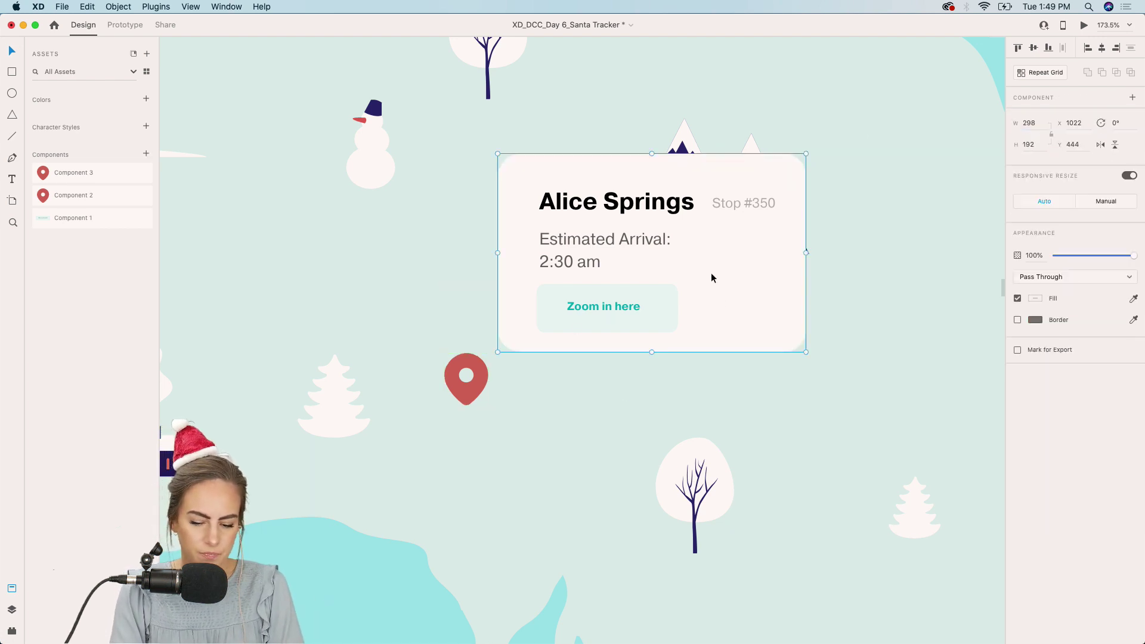
key(Escape)
click(466, 381)
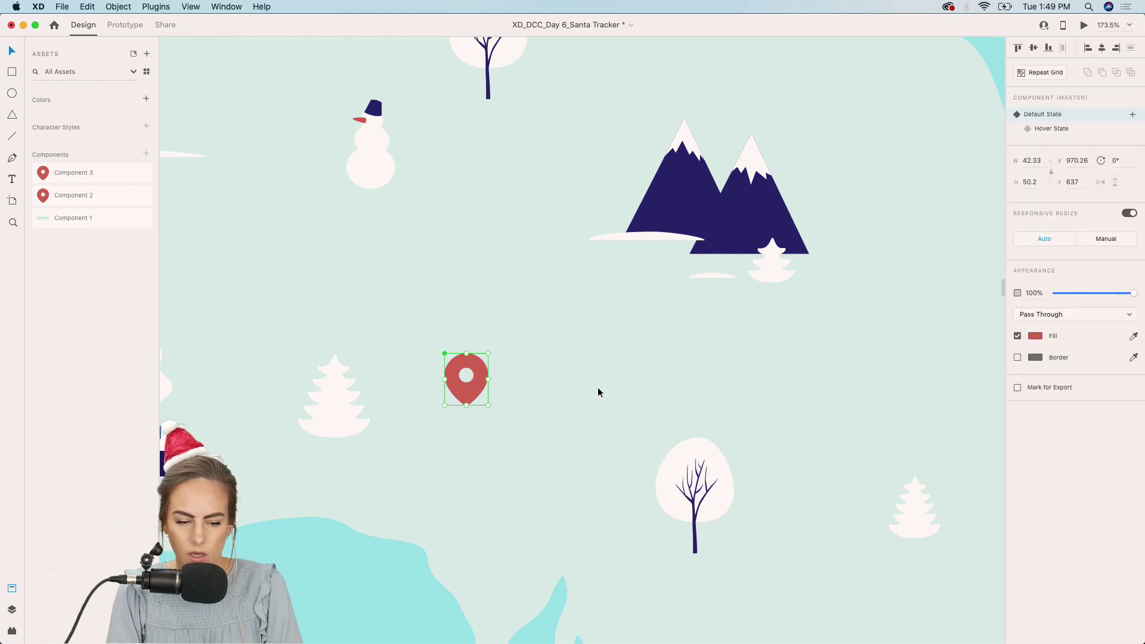
- In the Alice Springs pin component's Hover State, shrink the pin to about 25 by 30
scroll(598, 390, down, 5)
scroll(597, 393, up, 2)
scroll(549, 338, up, 3)
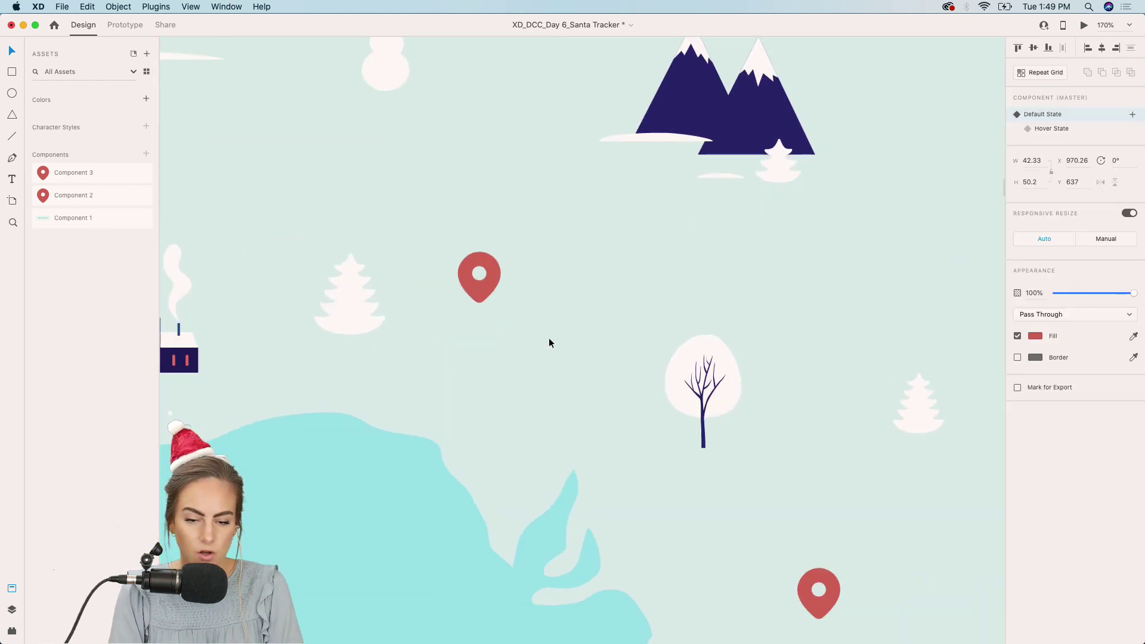
scroll(548, 343, up, 2)
scroll(548, 343, left, 2)
click(1055, 126)
scroll(558, 287, up, 2)
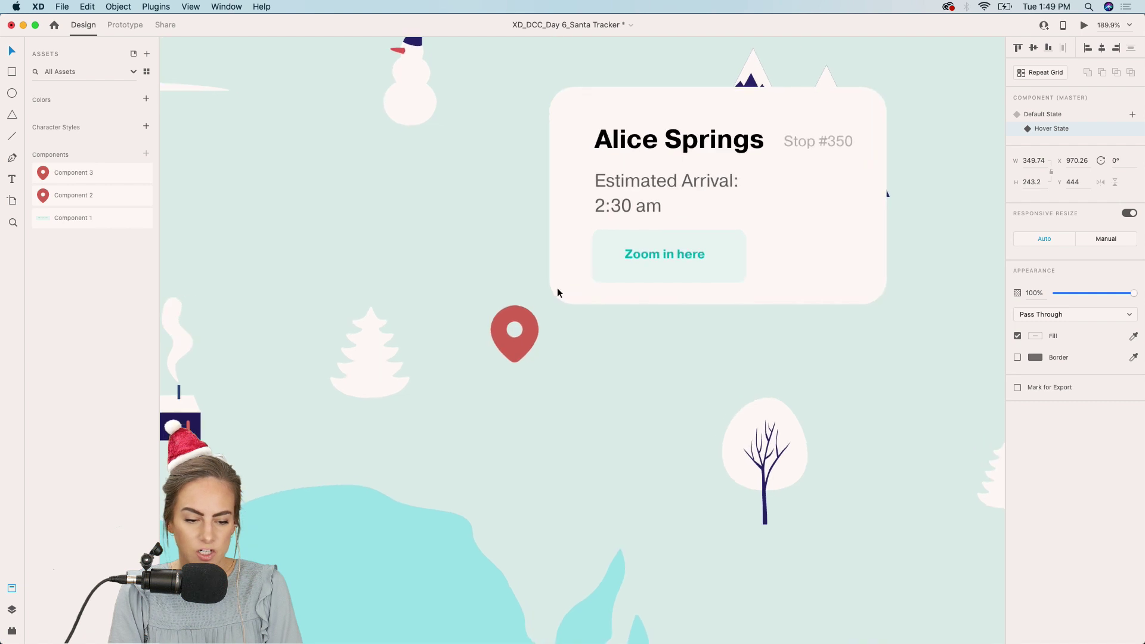
double_click(528, 325)
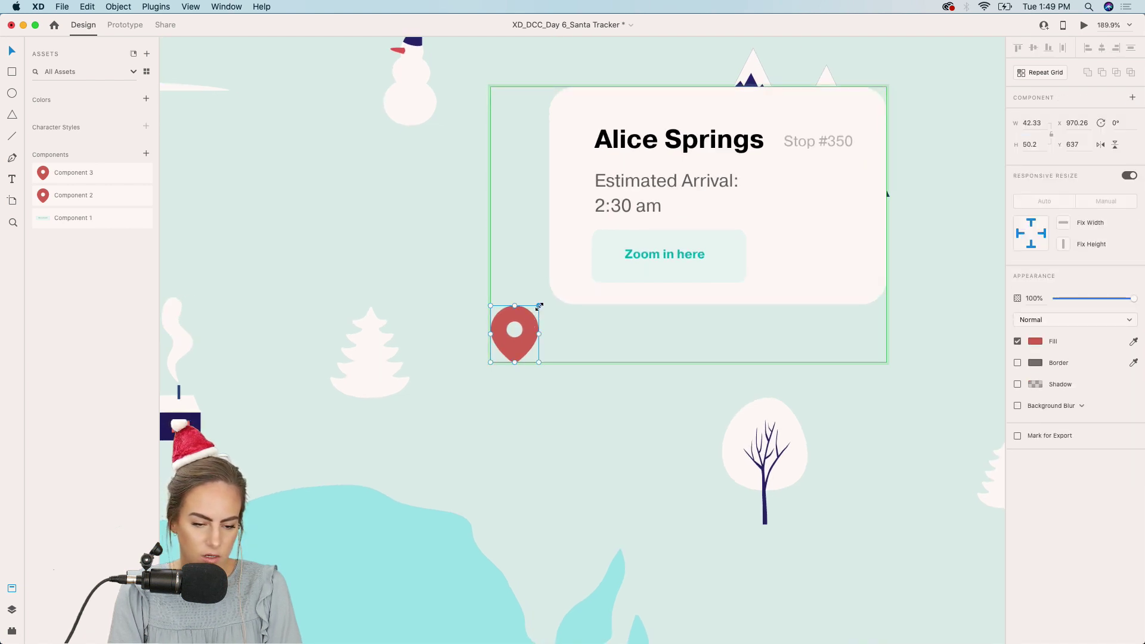
drag(539, 306, 521, 328)
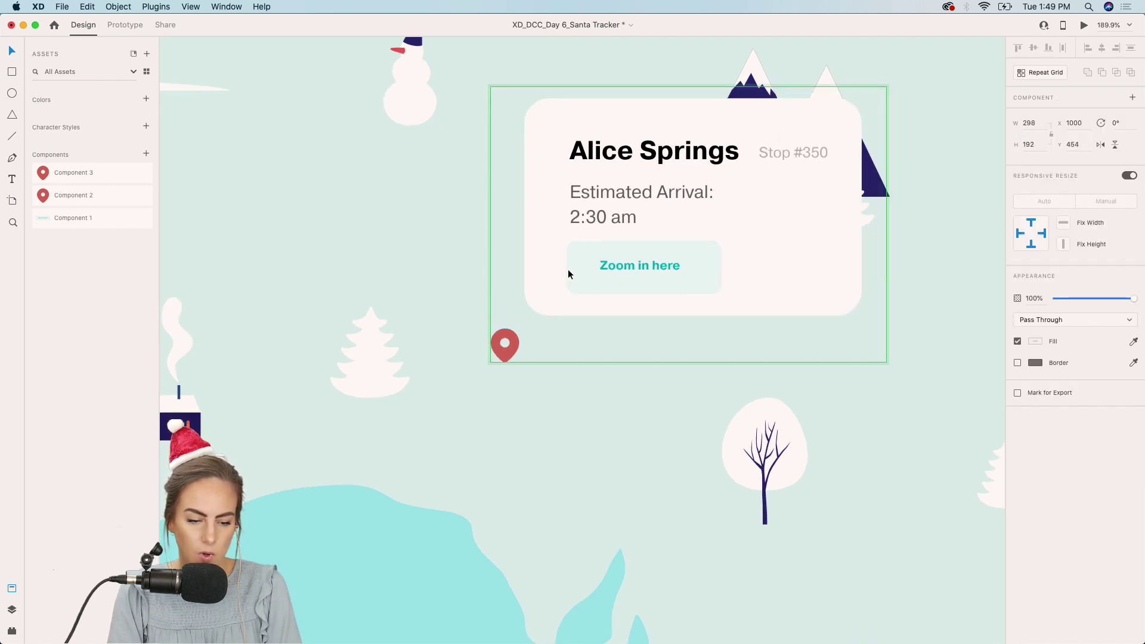
- Move the Alice Springs card closer to the shrunken pin, to Y 456, and switch the component back to its Default State
click(568, 269)
click(573, 437)
click(611, 316)
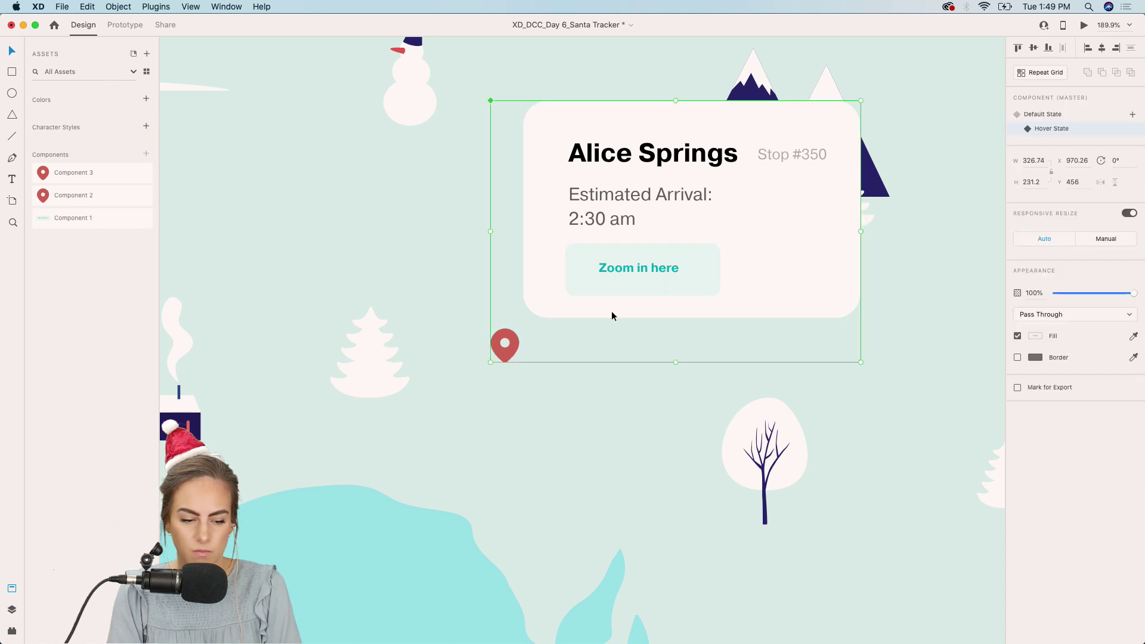
click(1039, 116)
- In the Melbourne pin component's Hover State, shrink the pin to about 31 by 36
scroll(710, 347, down, 10)
scroll(711, 348, right, 5)
click(734, 334)
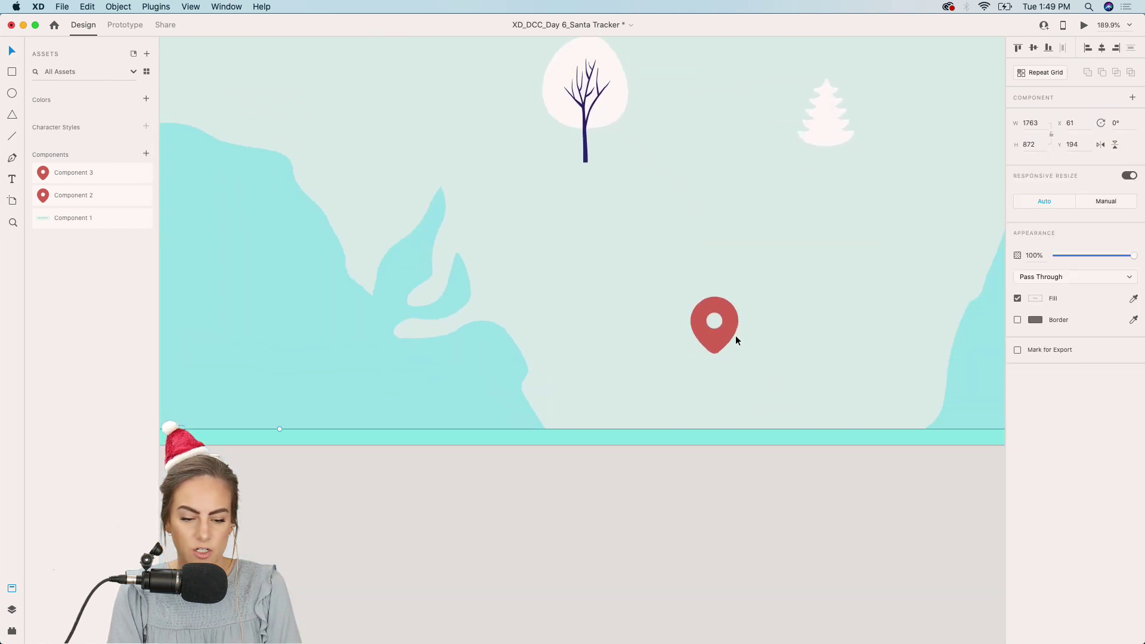
double_click(732, 323)
click(782, 316)
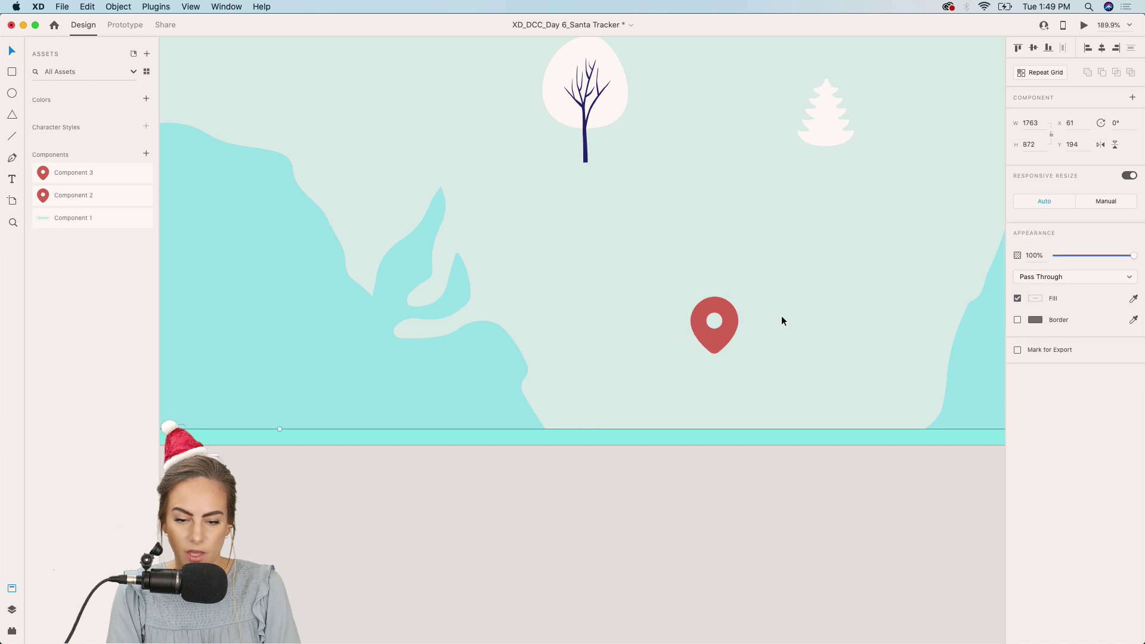
click(718, 321)
click(1045, 130)
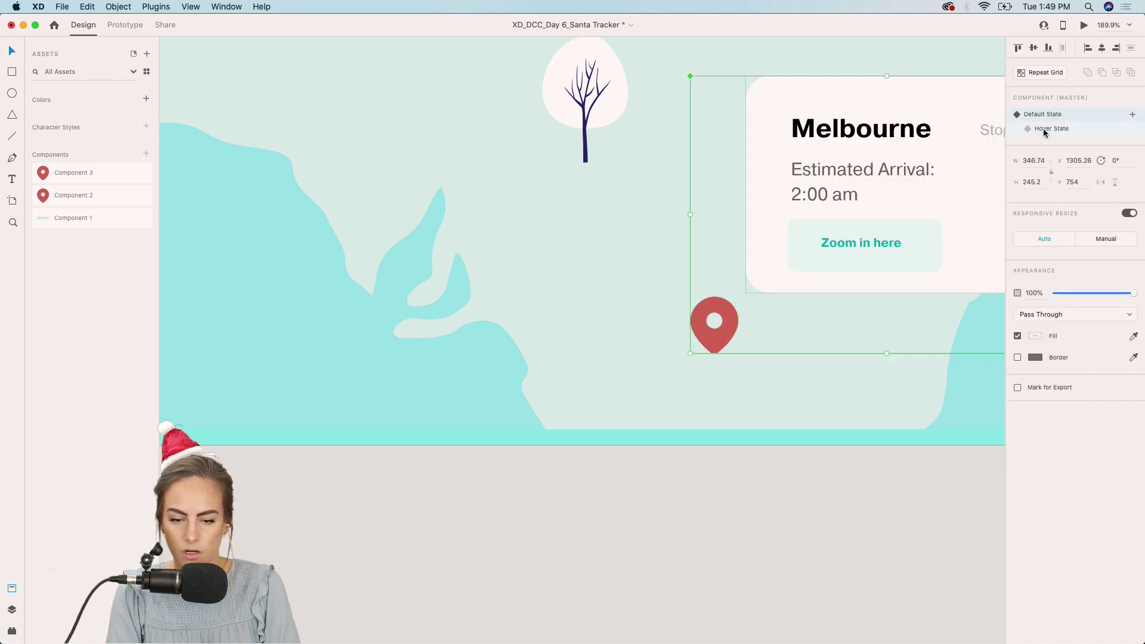
double_click(733, 312)
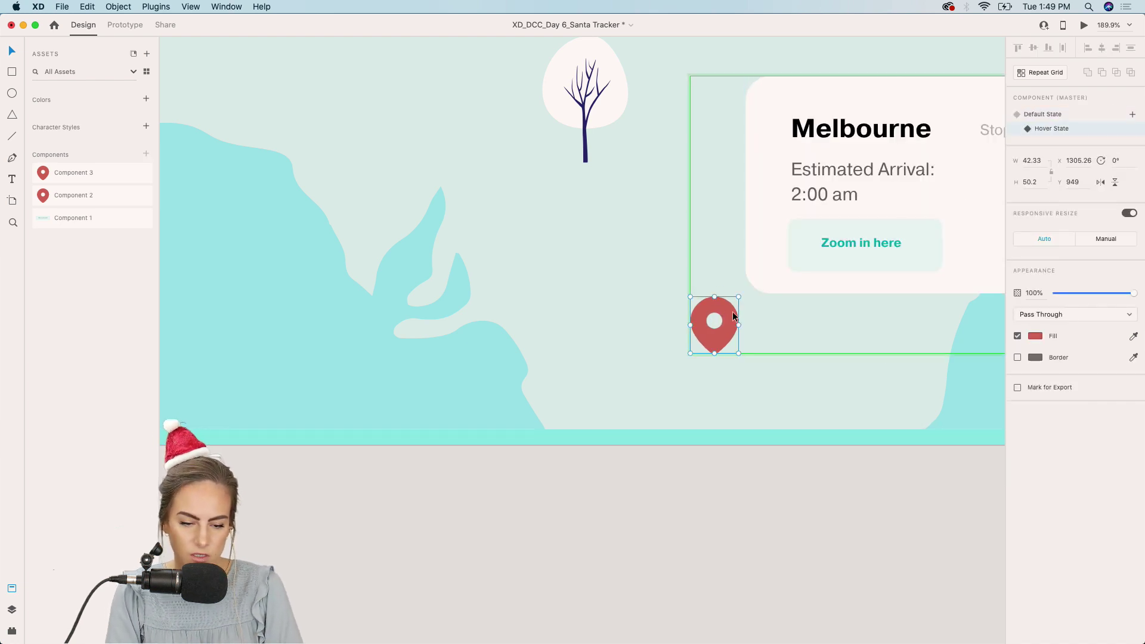
drag(736, 299, 727, 309)
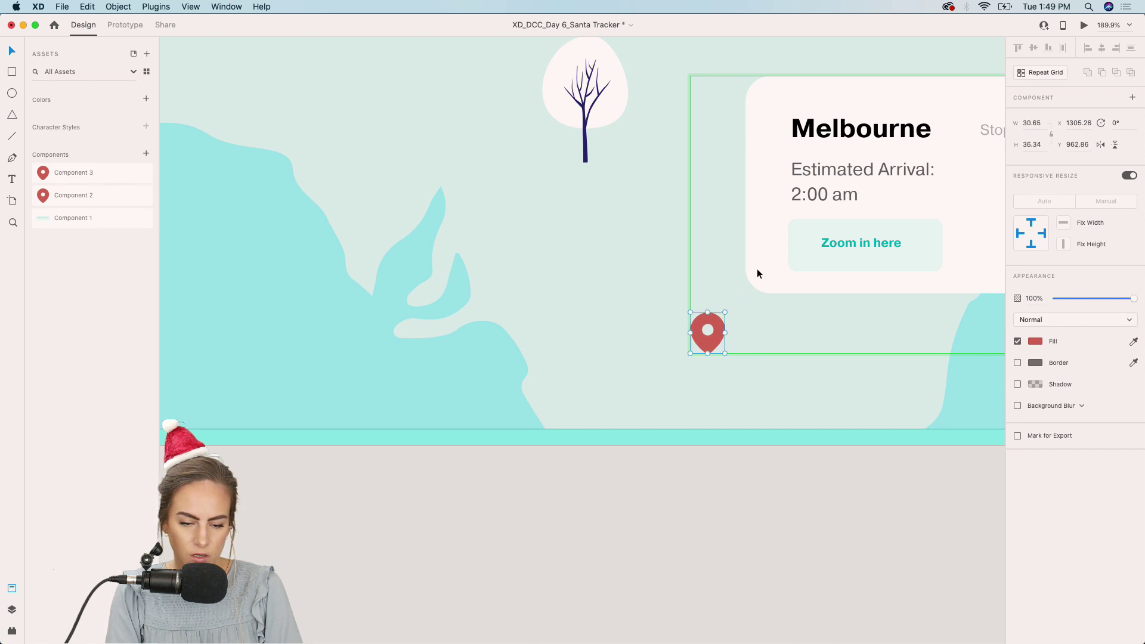
- Move the Melbourne card closer to the shrunken pin and lower the pin's opacity in the Hover State
click(753, 270)
click(723, 325)
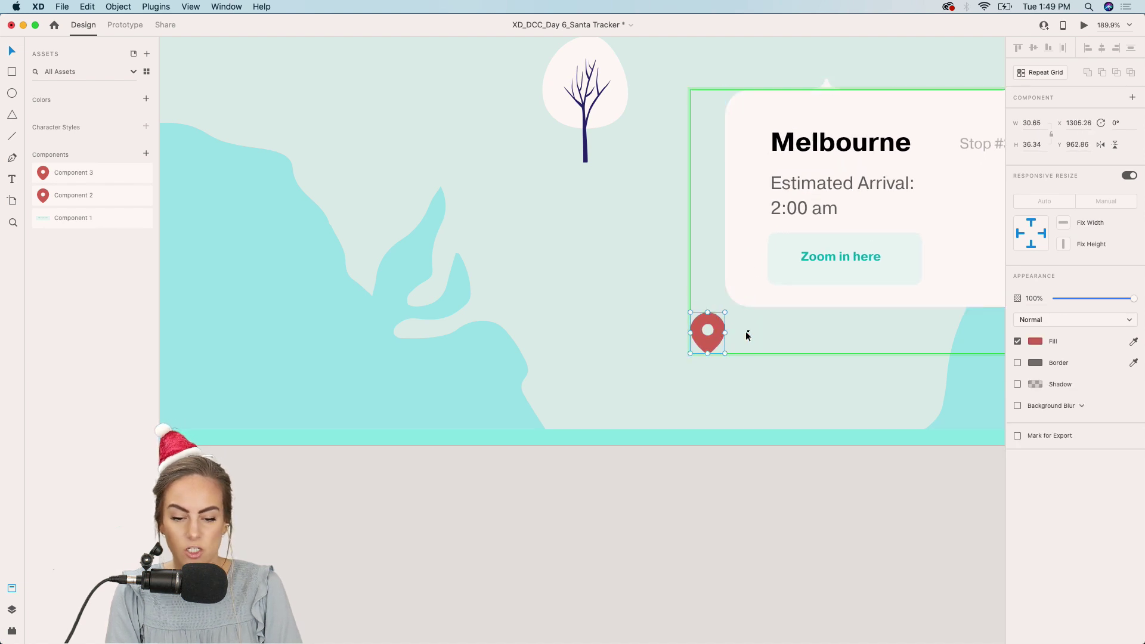
click(1118, 298)
mouse_move(1112, 296)
mouse_down()
mouse_move(1134, 297)
mouse_move(1109, 298)
mouse_up()
click(615, 273)
- Lower the opacity of the Alice Springs pin in its Hover State and switch the component back to its Default State
scroll(615, 274, up, 10)
scroll(614, 274, left, 3)
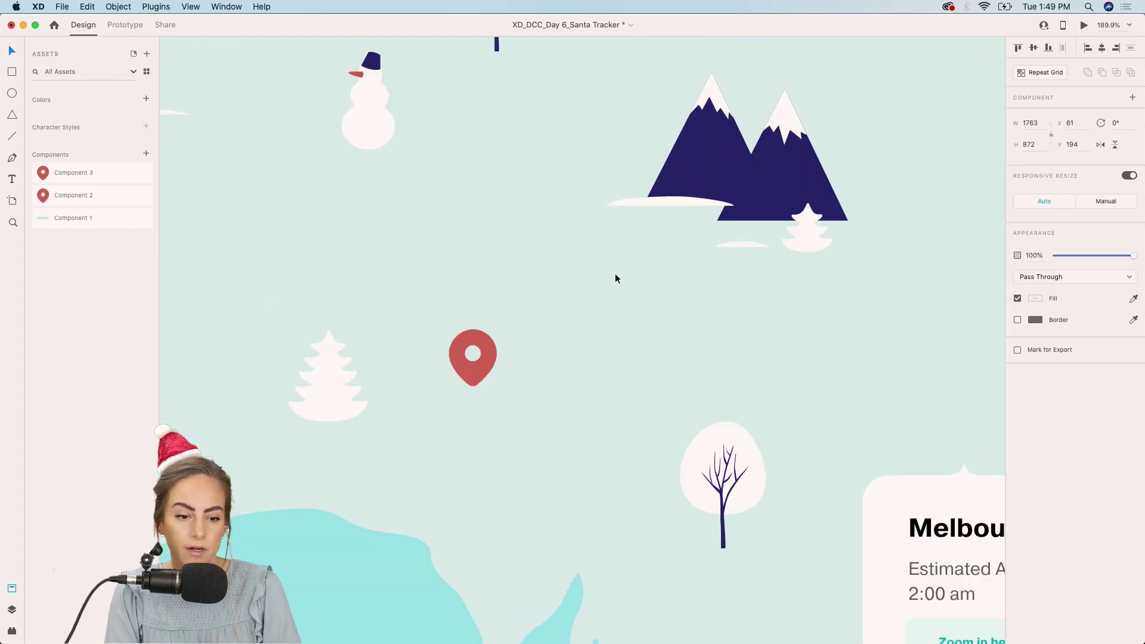
click(484, 424)
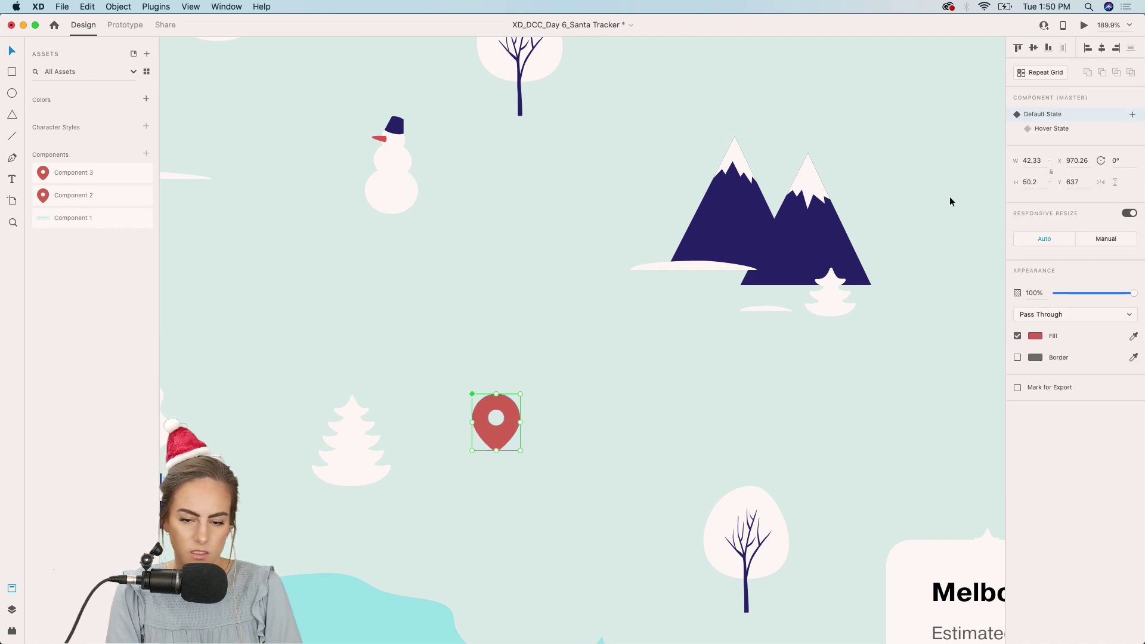
click(1064, 129)
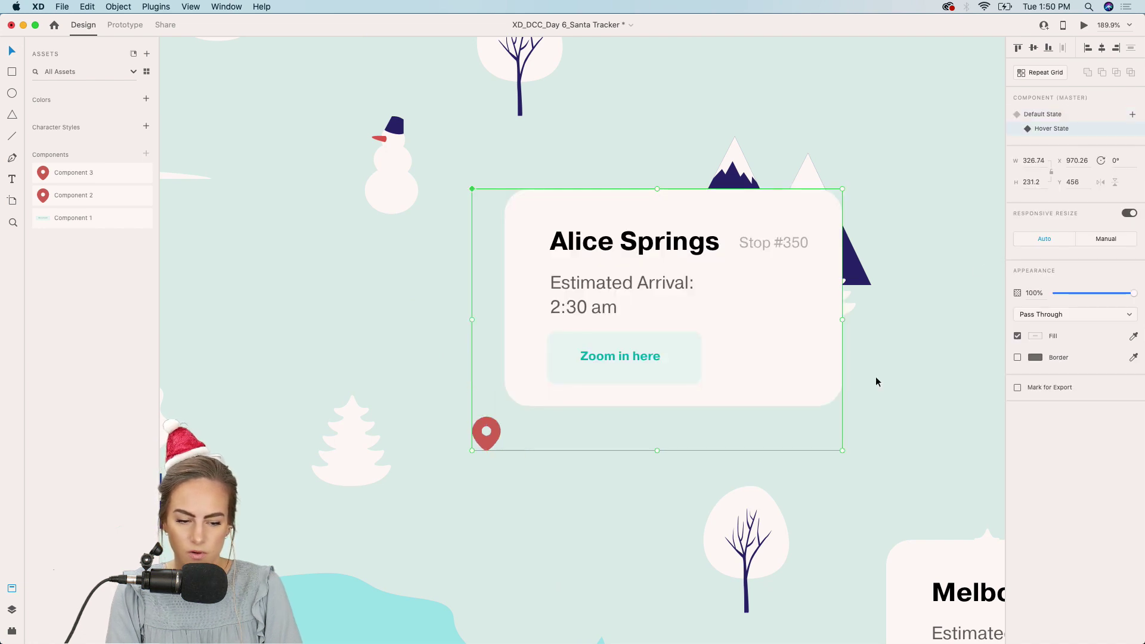
double_click(489, 421)
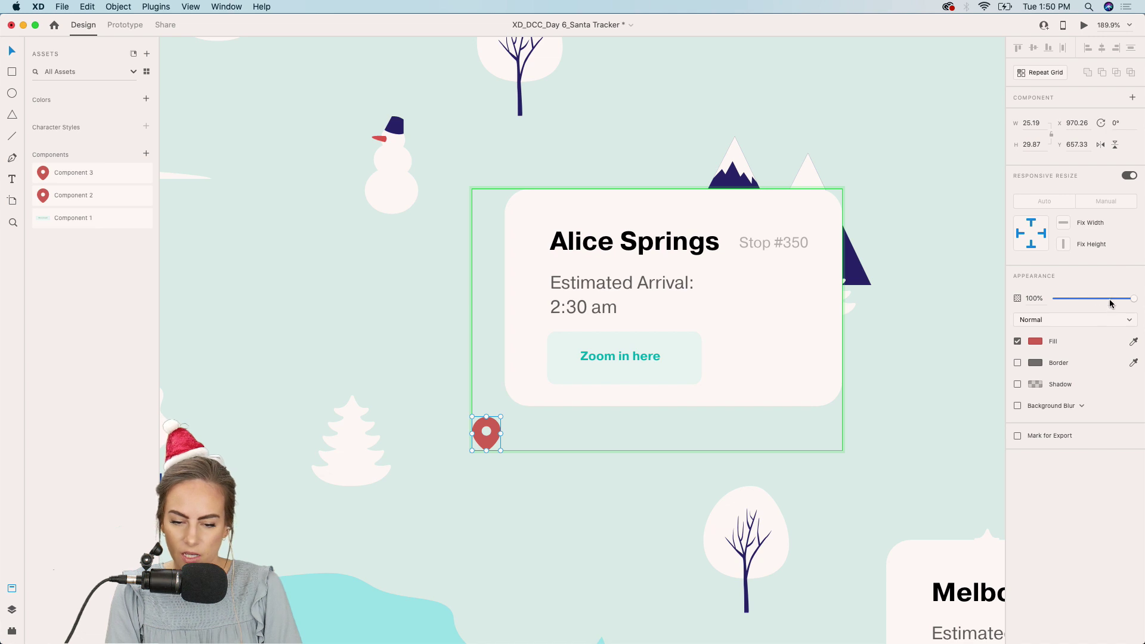
click(662, 554)
click(664, 352)
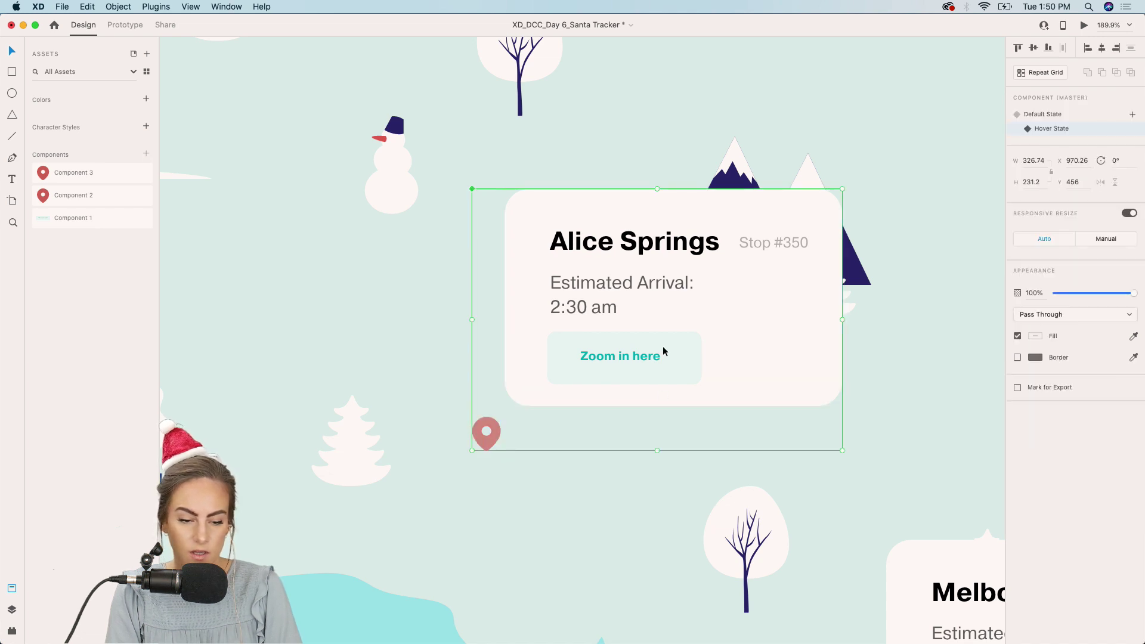
click(1052, 120)
- Preview the artboard to check the pins' starting states, and close the preview
click(914, 106)
key(super+3)
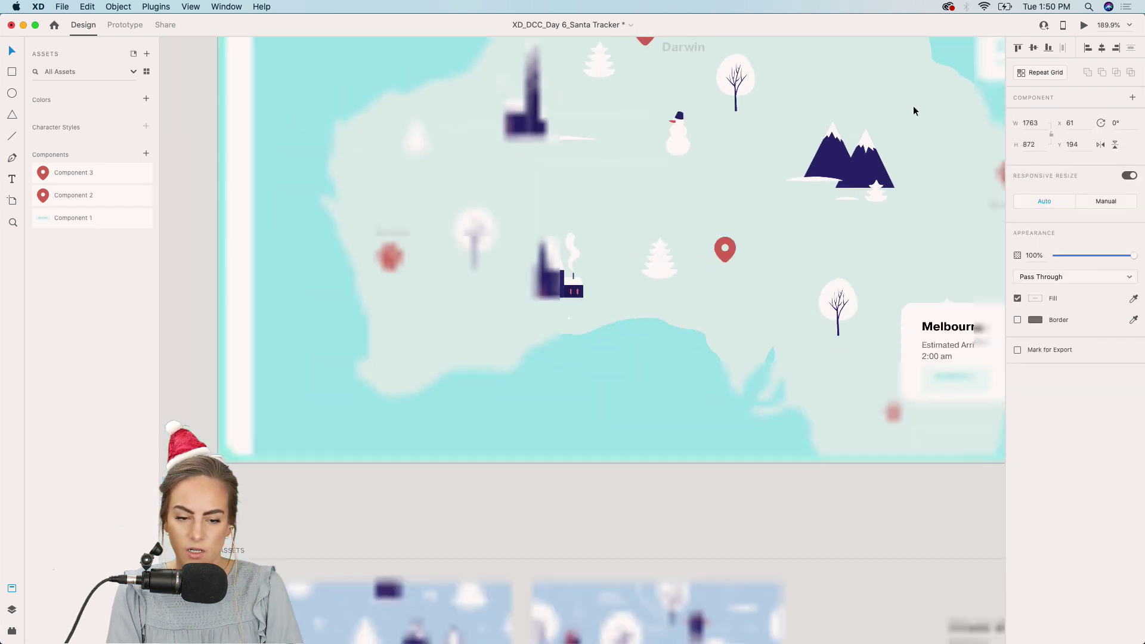
click(1084, 25)
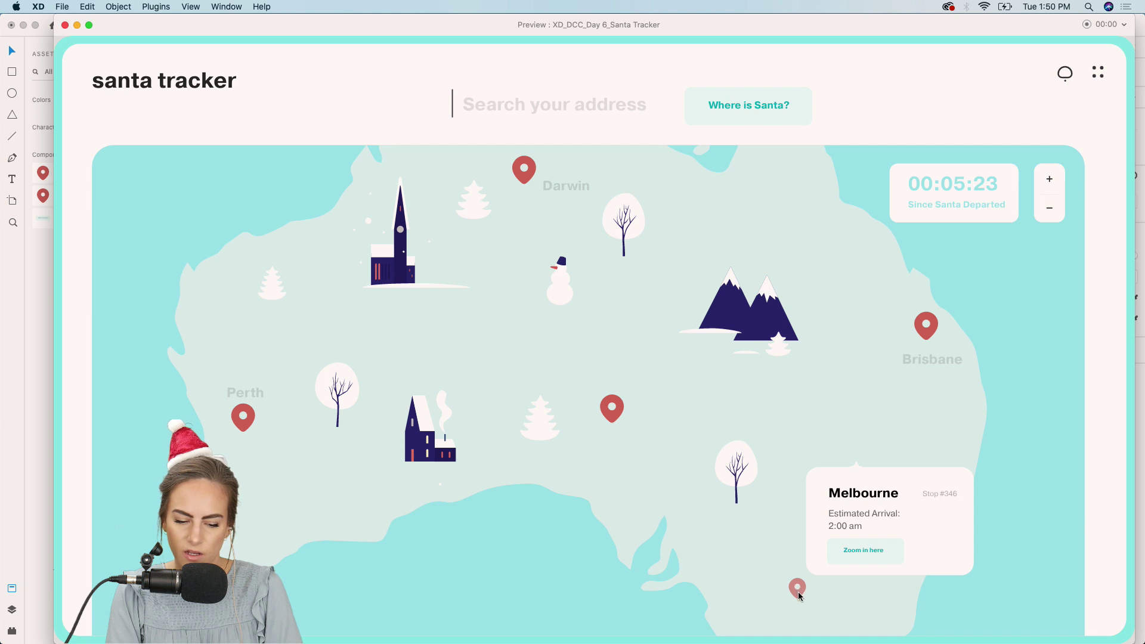
click(64, 26)
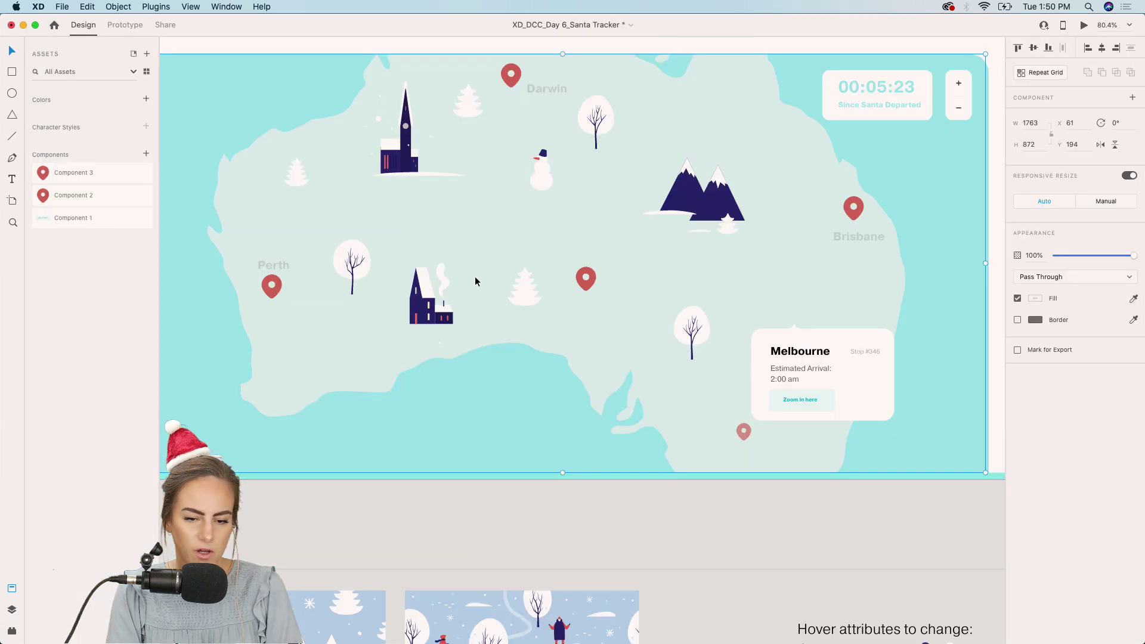
- Switch the Melbourne pin component back to its Default State
scroll(656, 328, right, 3)
scroll(656, 328, down, 2)
click(815, 360)
click(1051, 115)
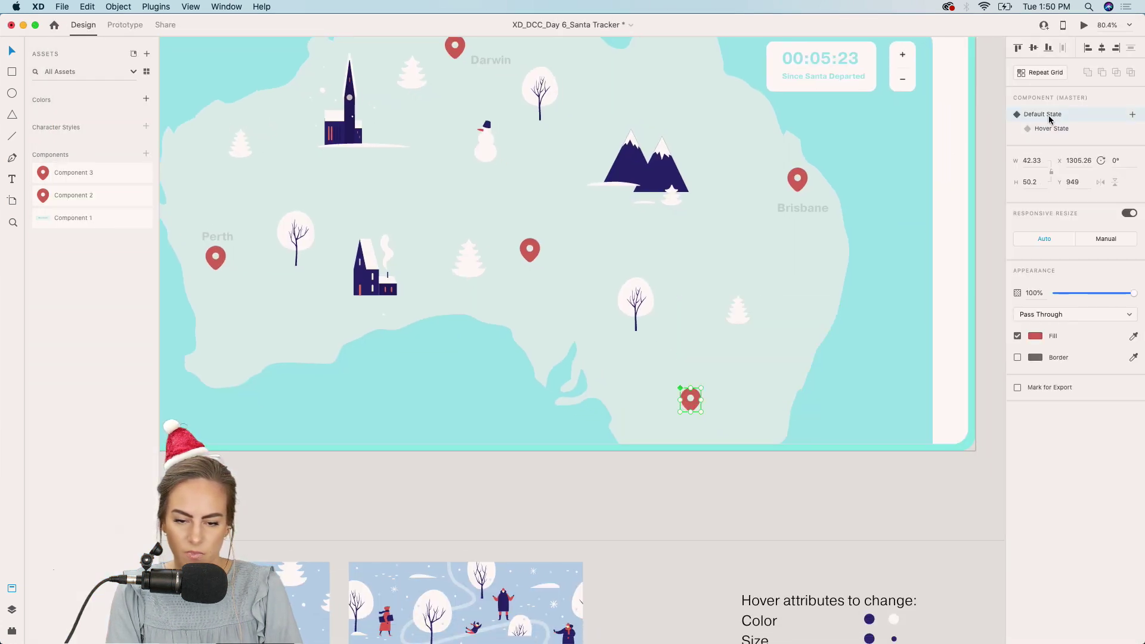
- Preview the hover effects of the Alice Springs and Melbourne pins, and close the preview
click(1085, 26)
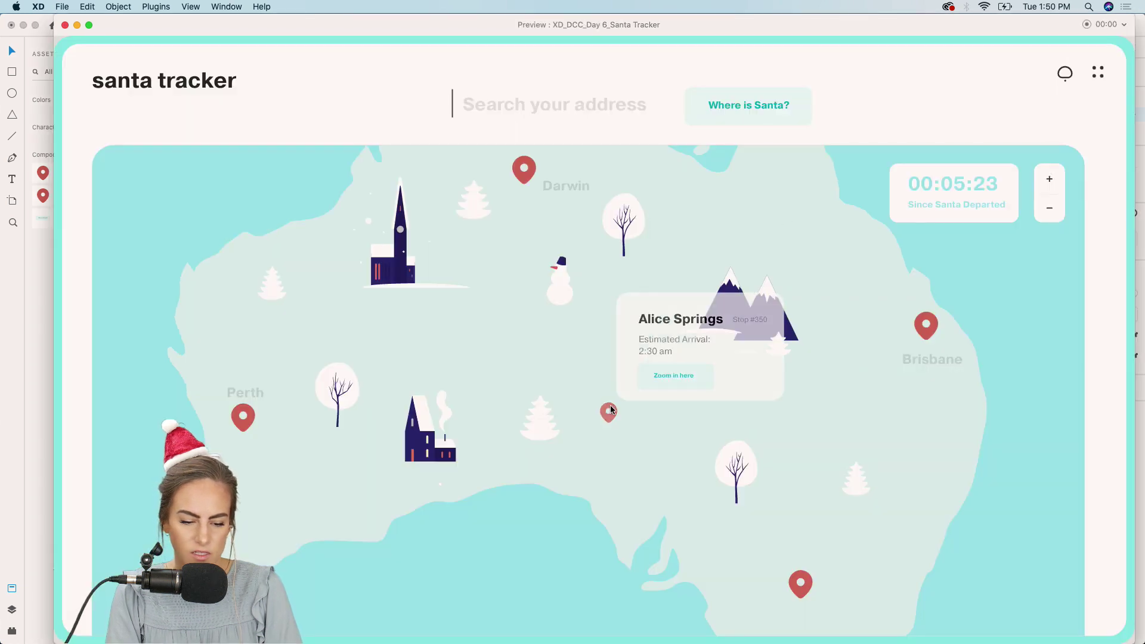
mouse_move(802, 588)
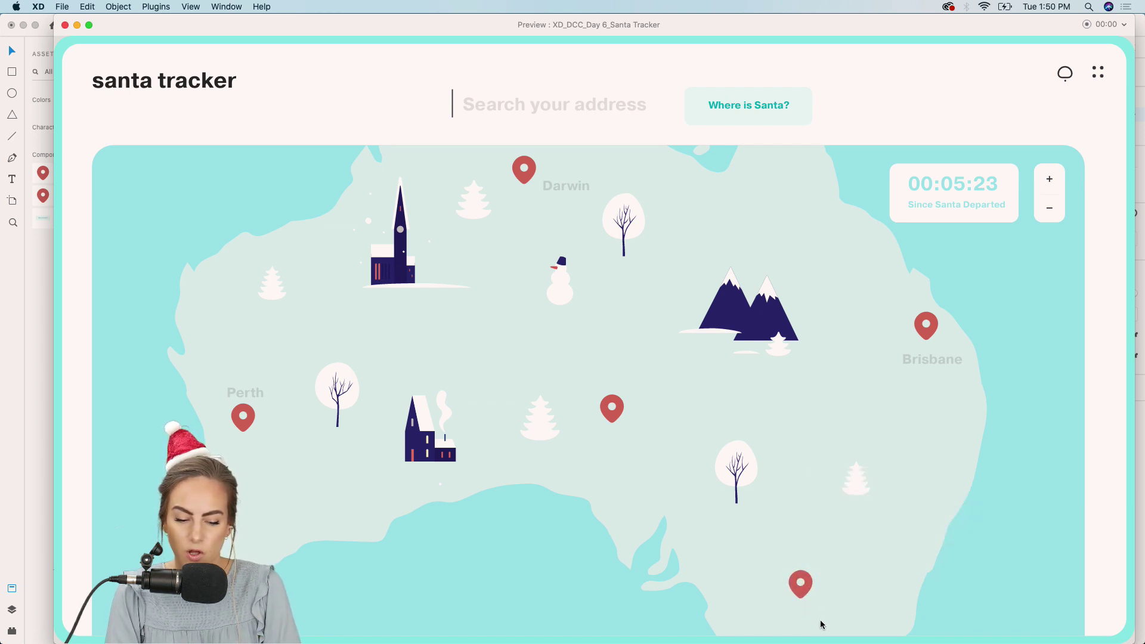
click(65, 25)
- Examine the hover attributes list and the hover and pressed button examples below the artboard
scroll(719, 417, down, 10)
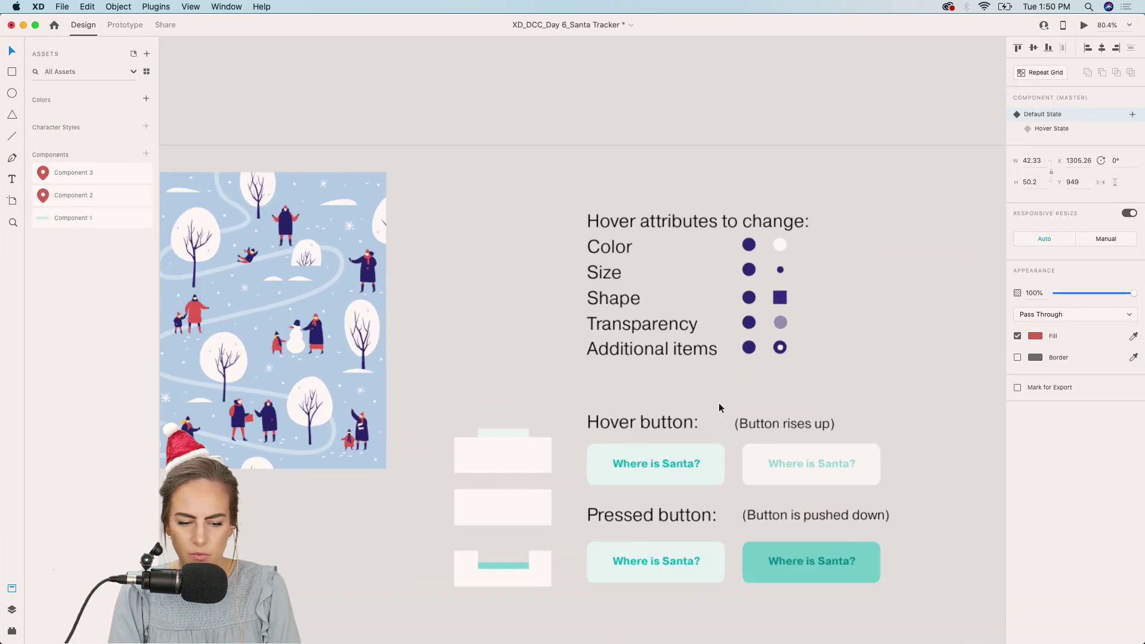
scroll(656, 269, up, 3)
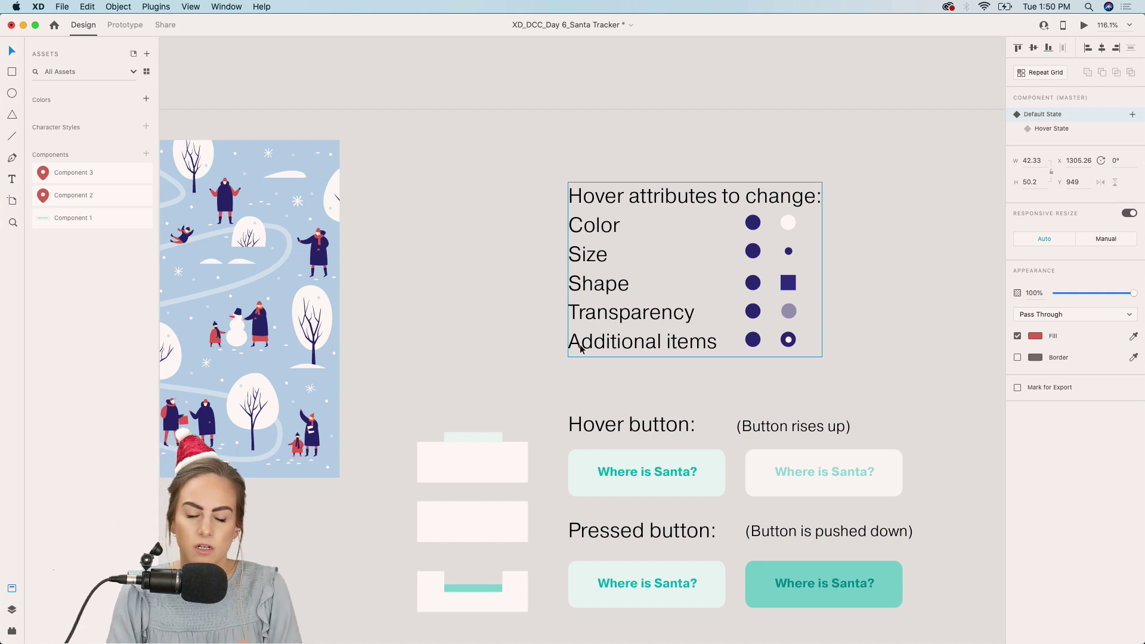
scroll(444, 403, down, 4)
scroll(444, 403, up, 6)
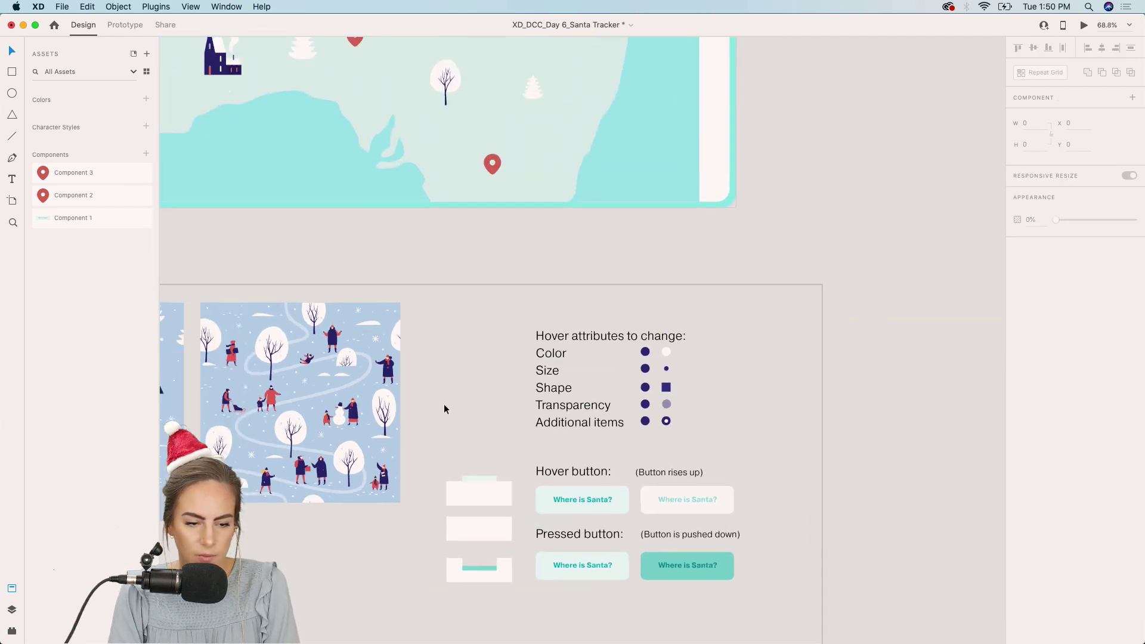
- Preview the Santa tracker again, test the Melbourne pin's hover card, and close the preview
click(1085, 27)
click(11, 157)
click(388, 137)
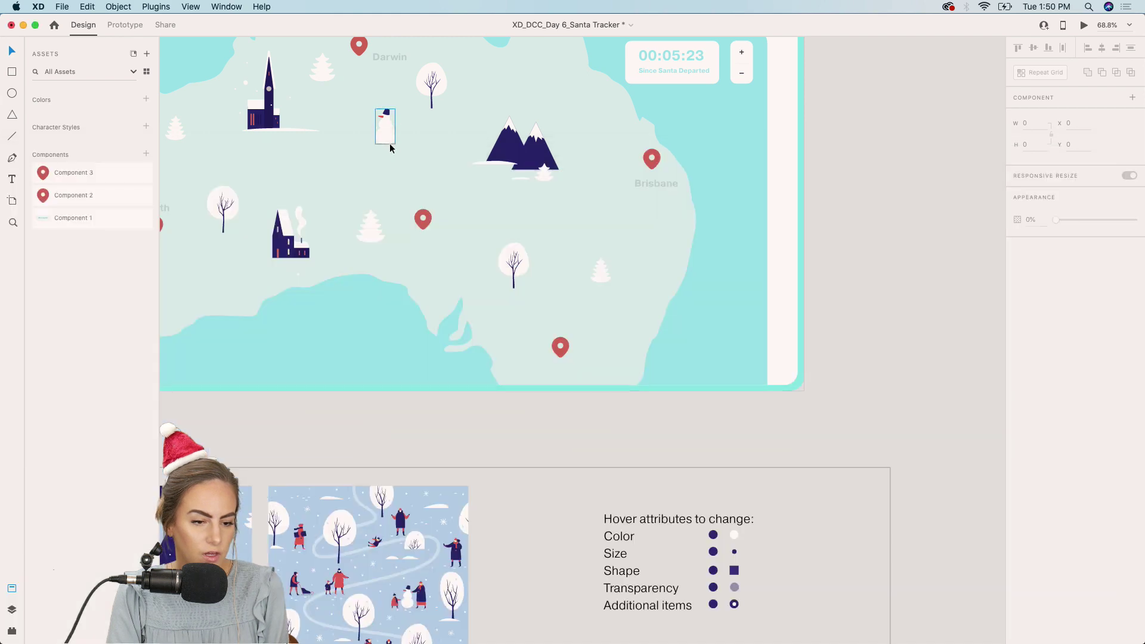
click(1085, 26)
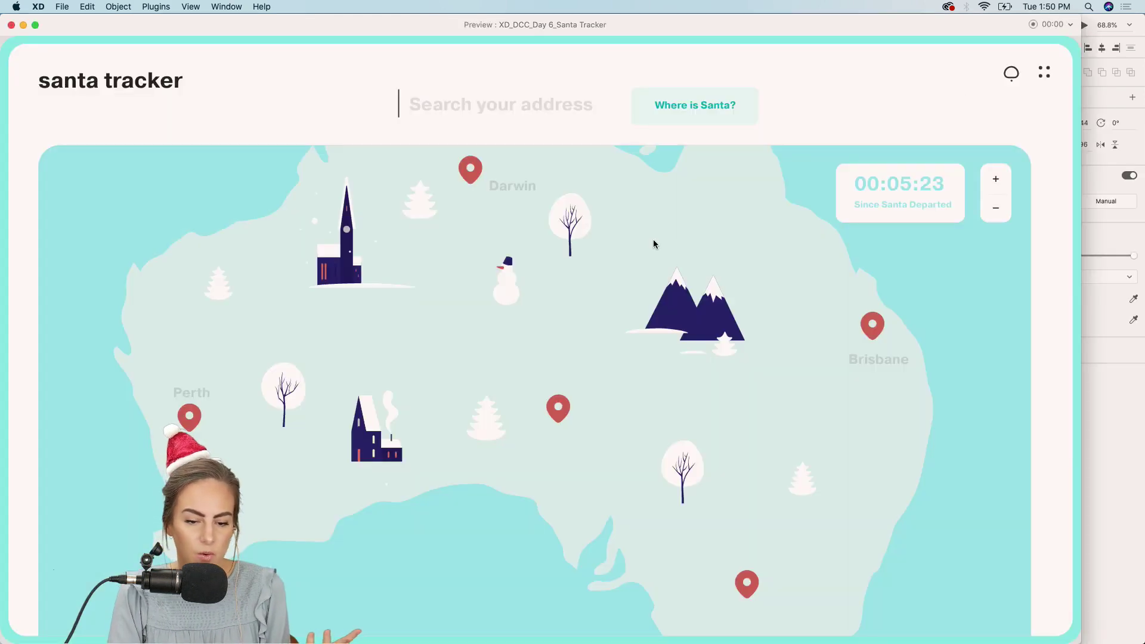
drag(678, 22, 728, 19)
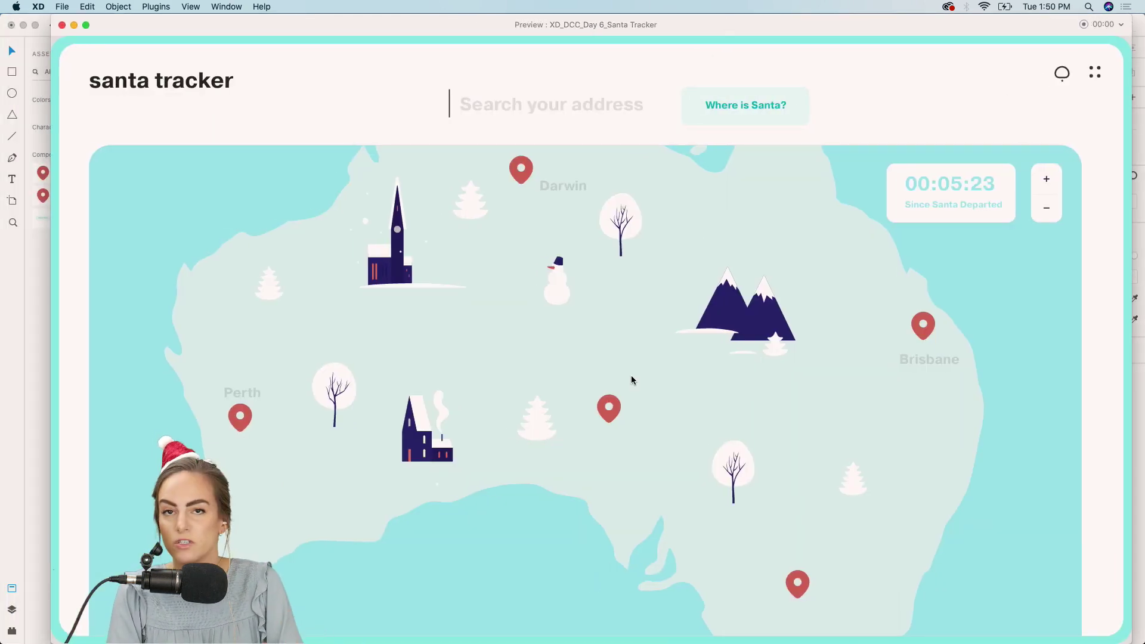
click(799, 585)
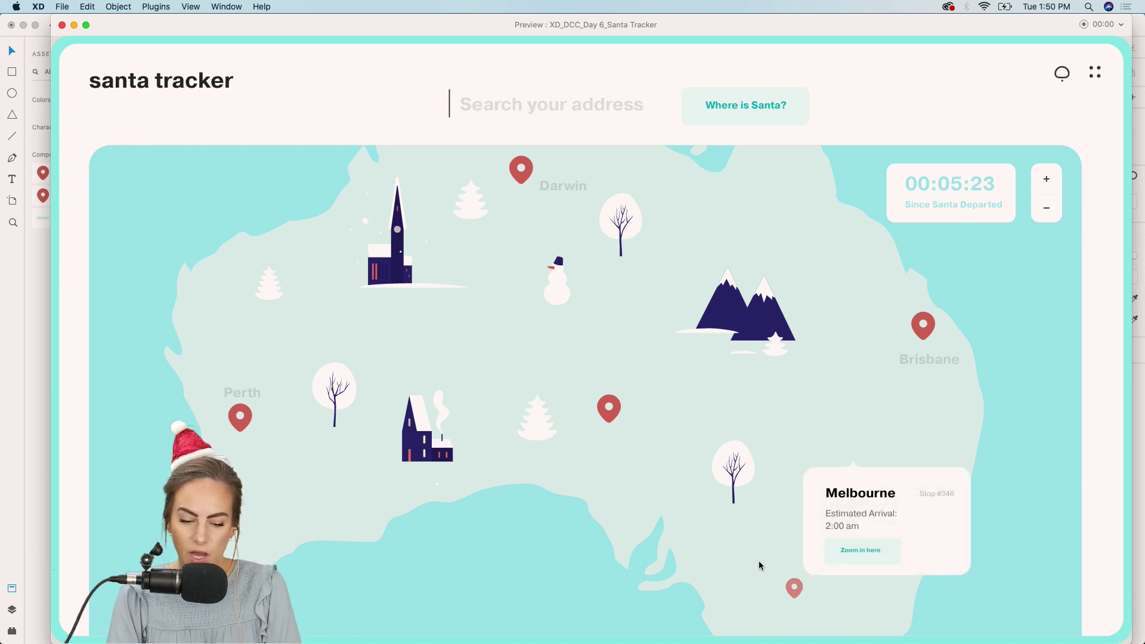
mouse_move(796, 593)
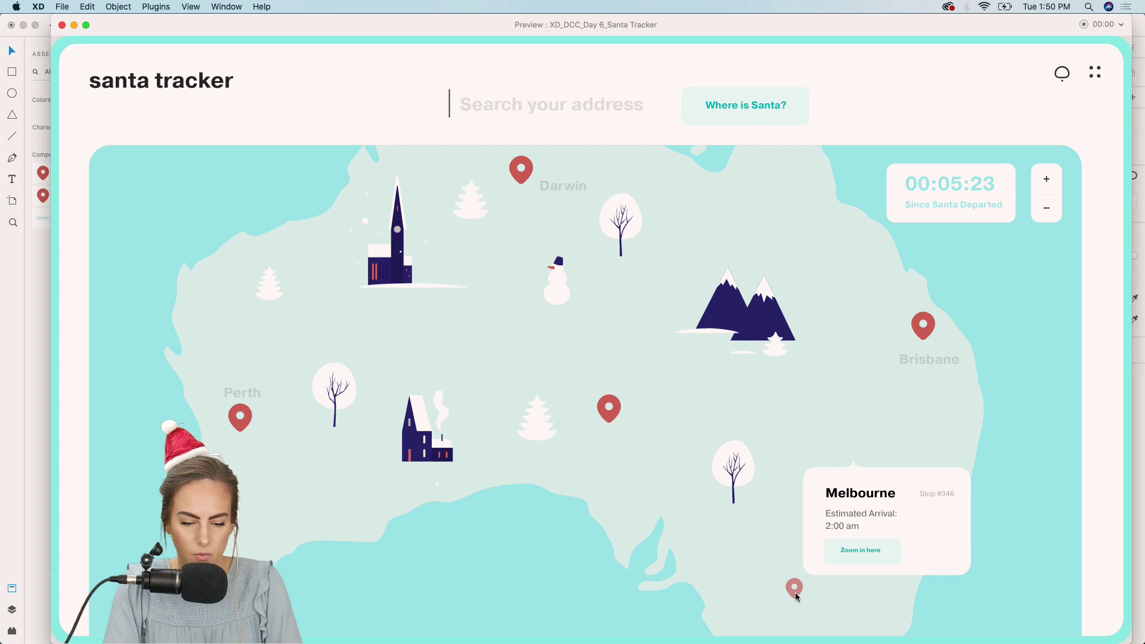
click(62, 25)
- Save the document and select the Santa Tracker artboard
scroll(826, 349, up, 3)
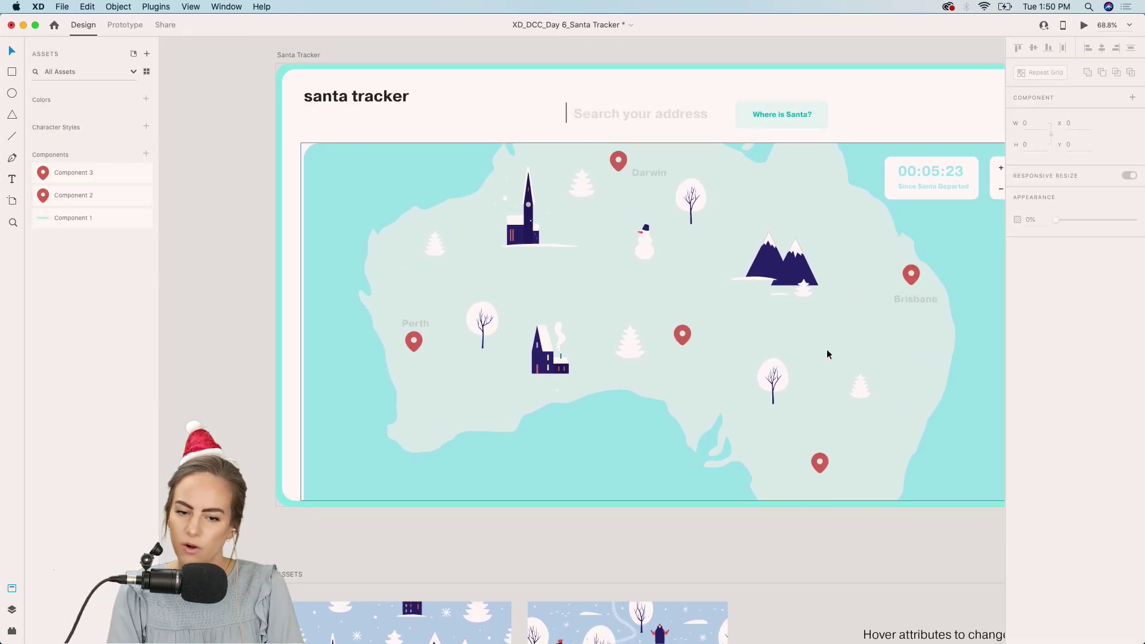
scroll(828, 354, right, 2)
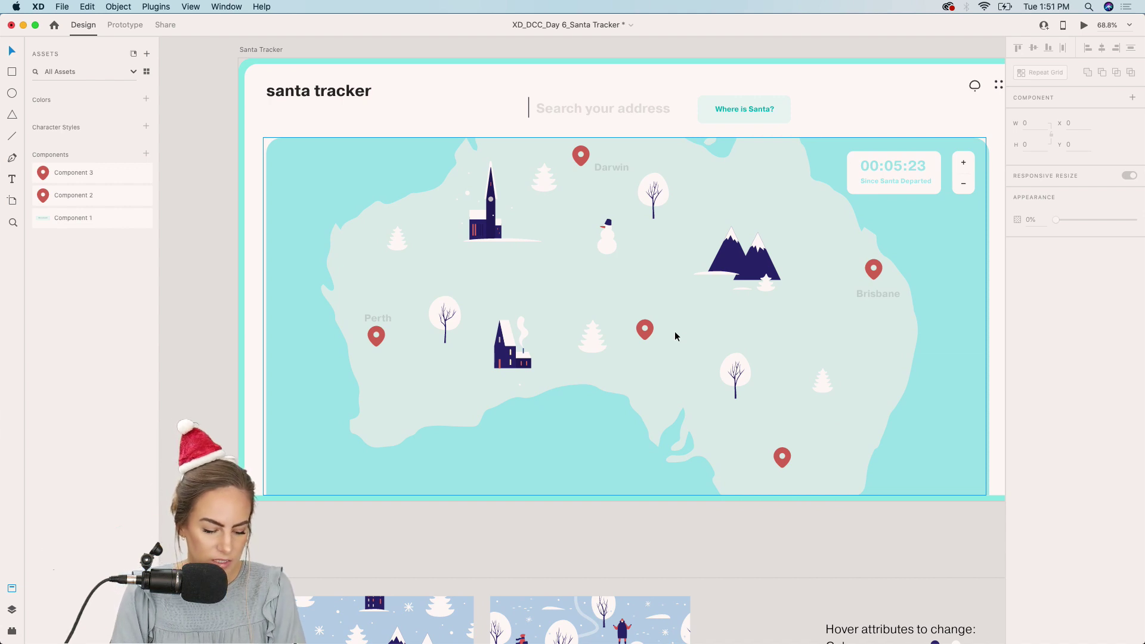
key(super+s)
click(187, 80)
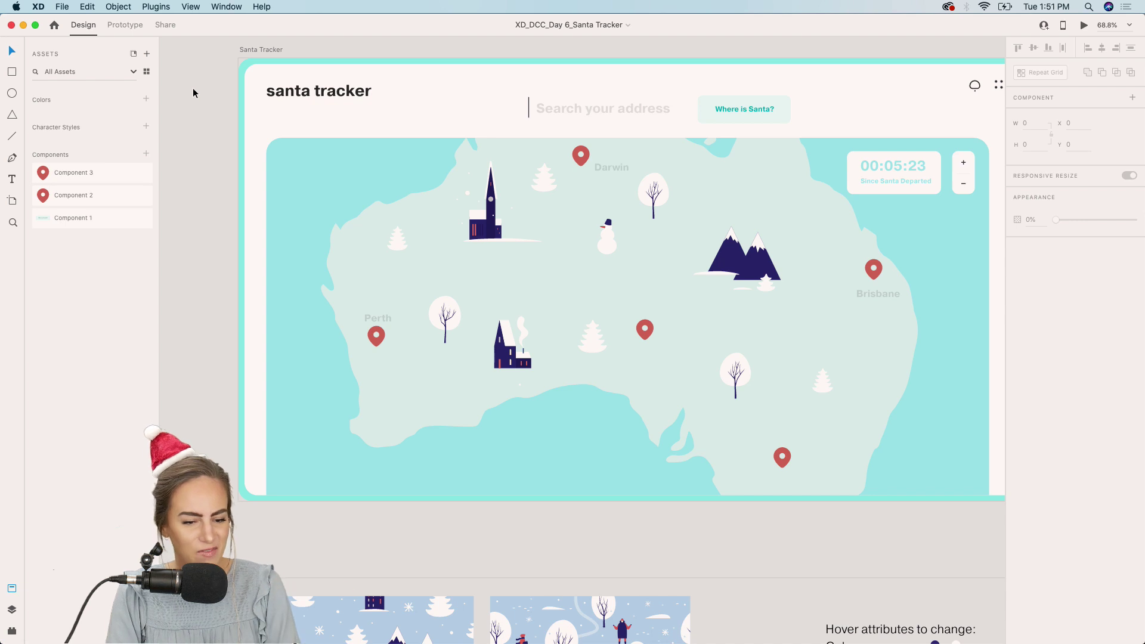
scroll(215, 117, up, 2)
scroll(215, 117, right, 2)
click(232, 84)
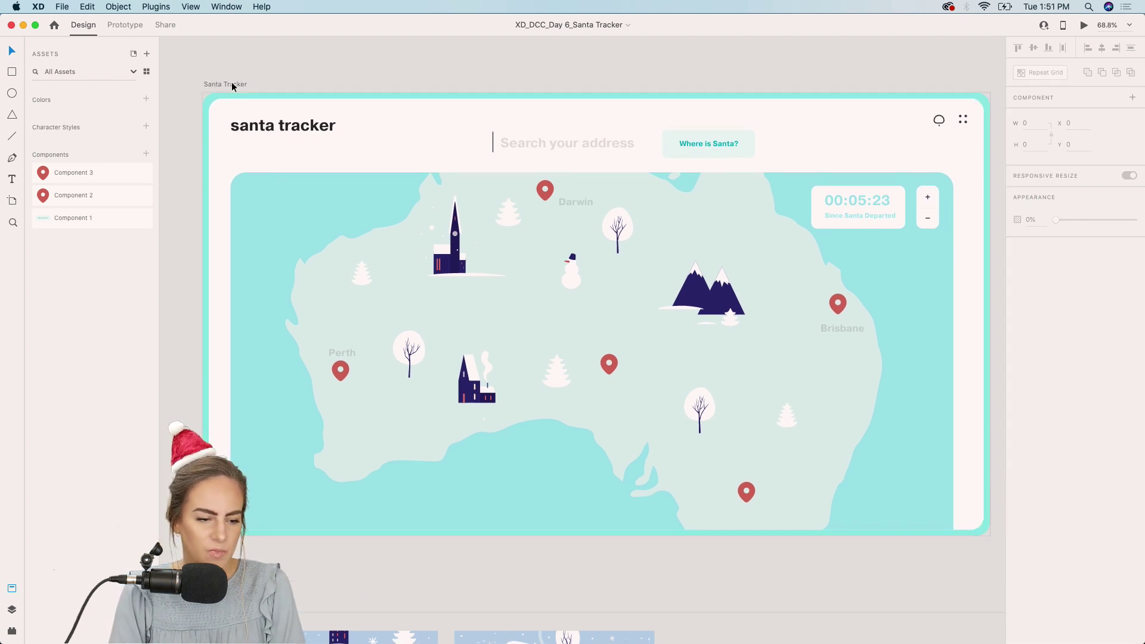
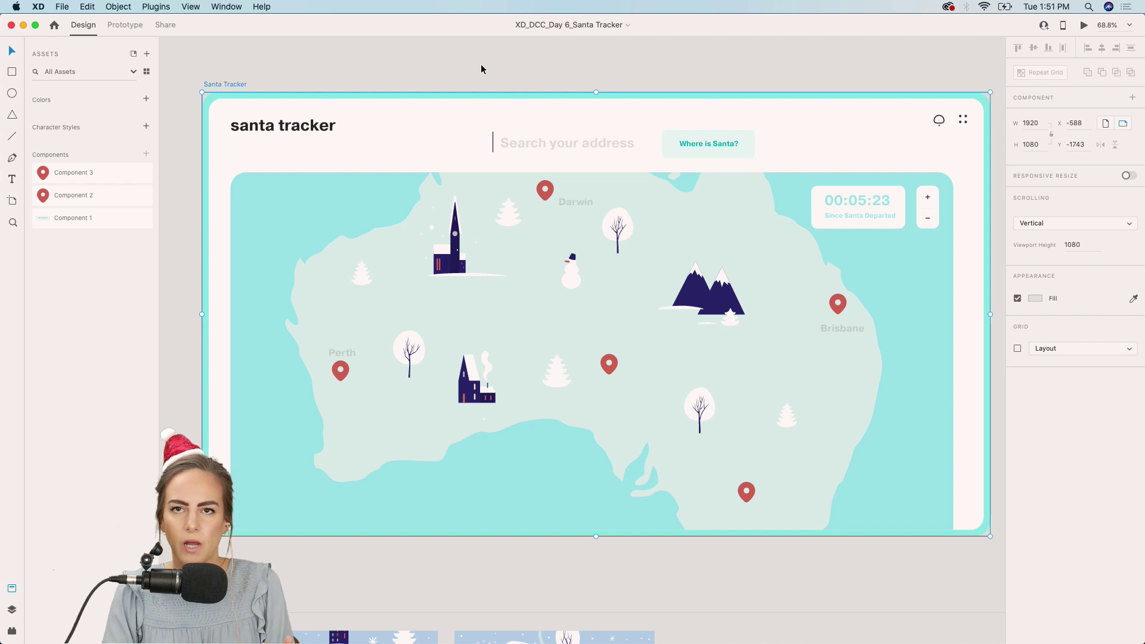
- Record a preview of the Santa tracker's pin hover effects, cancel saving the recording, and close the preview
click(1085, 25)
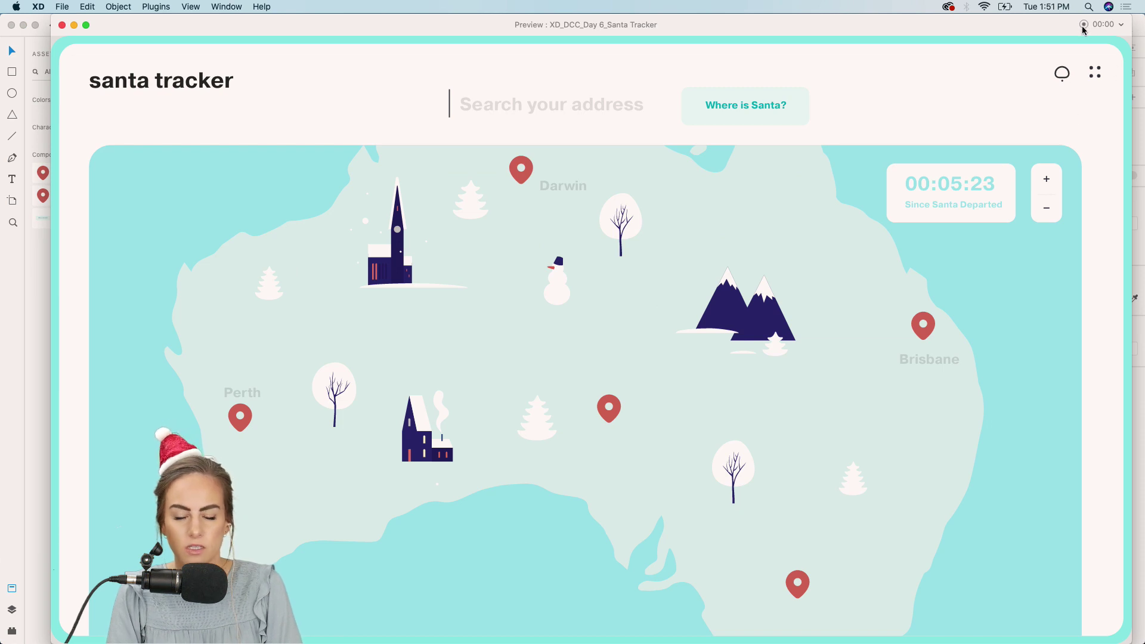
click(1085, 27)
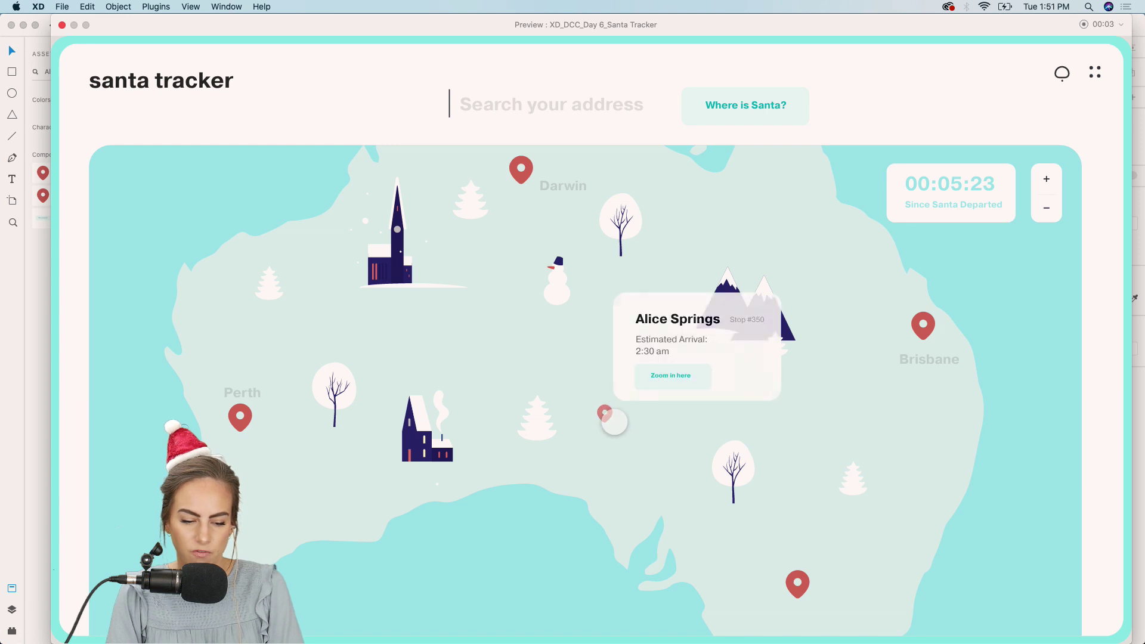
mouse_move(815, 581)
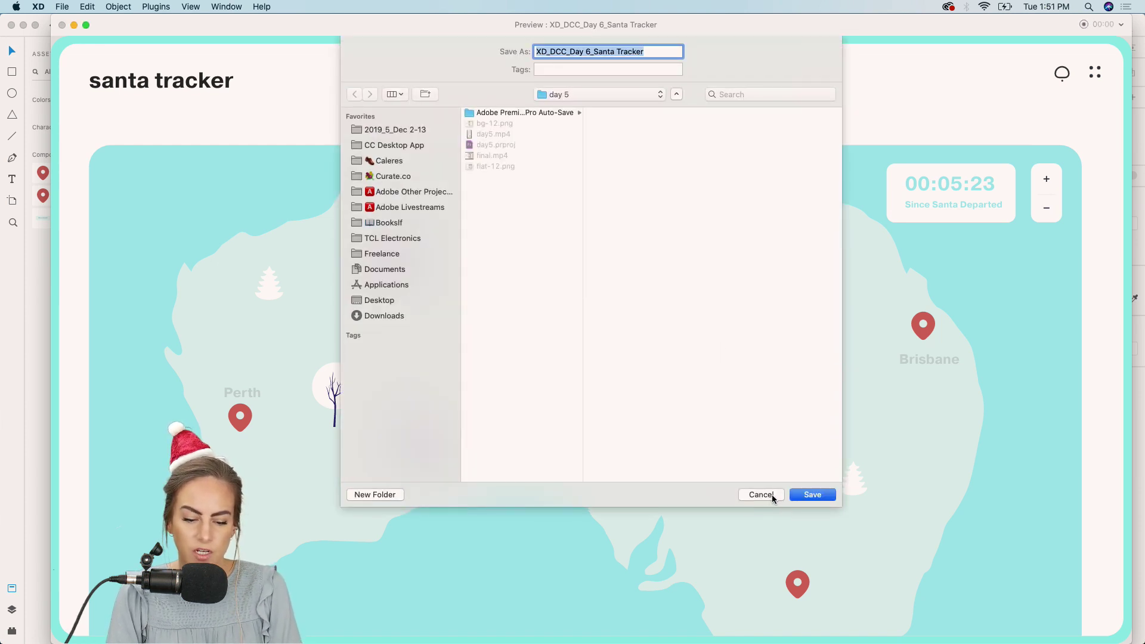
click(772, 495)
click(62, 25)
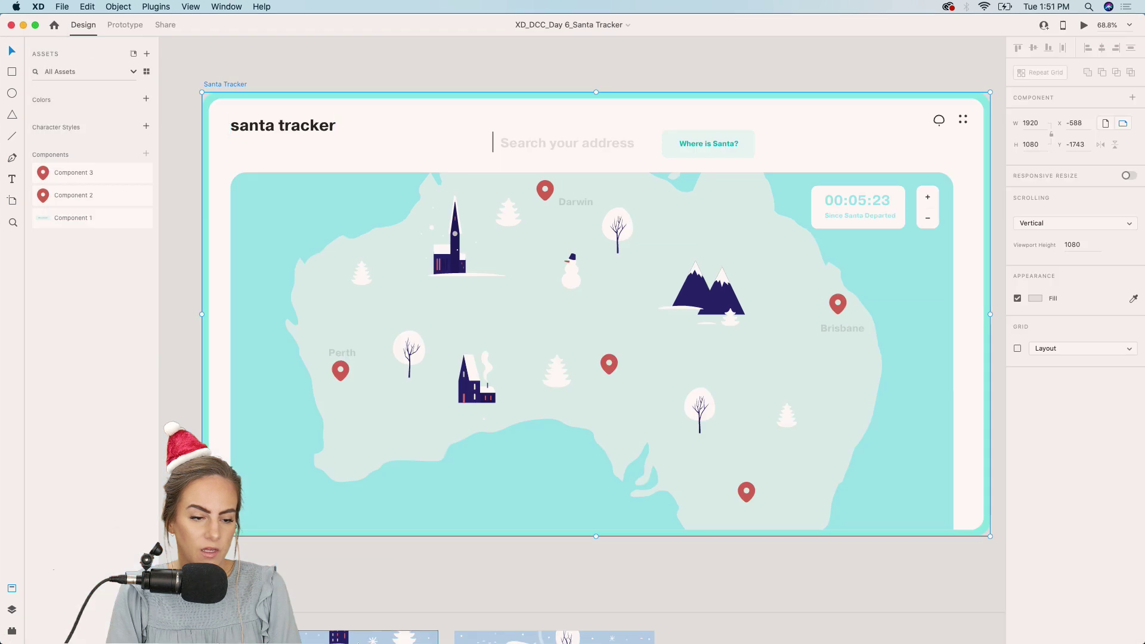
- Switch to Chrome, look through the December 2-13 XD Daily Creative Challenge project on the Behance profile, and close it
click(634, 633)
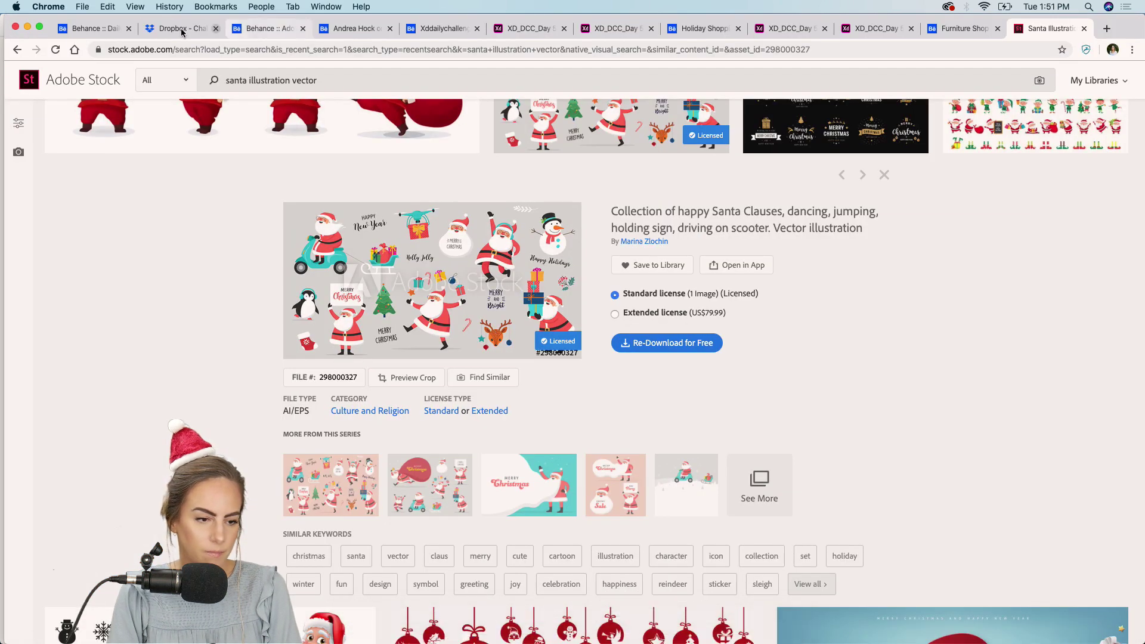
click(269, 28)
click(355, 28)
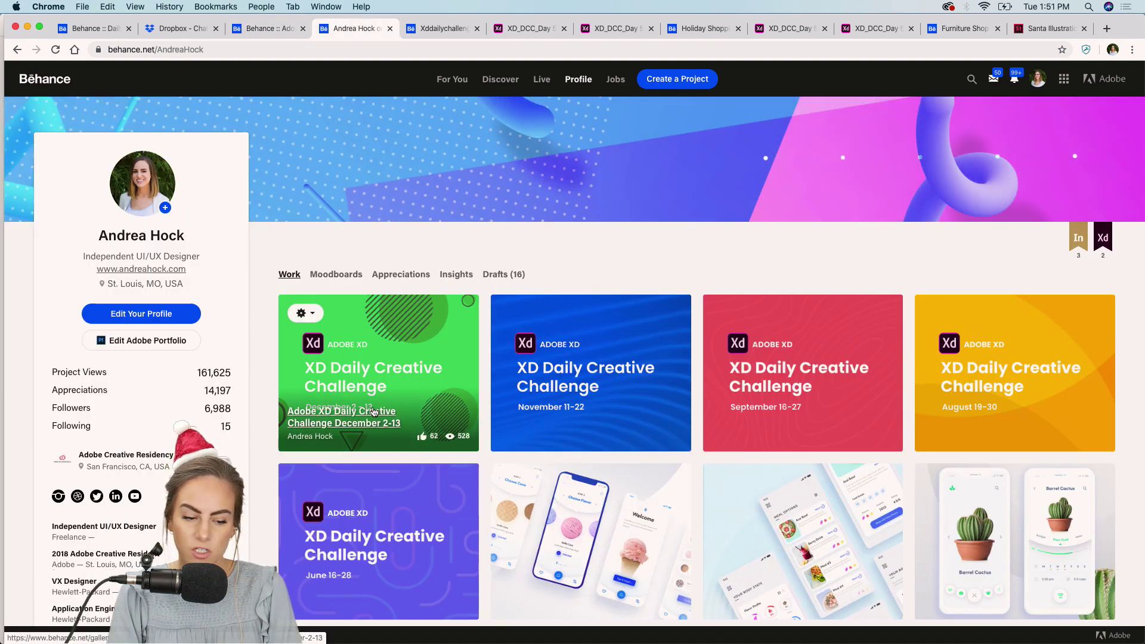
click(388, 367)
scroll(388, 367, down, 10)
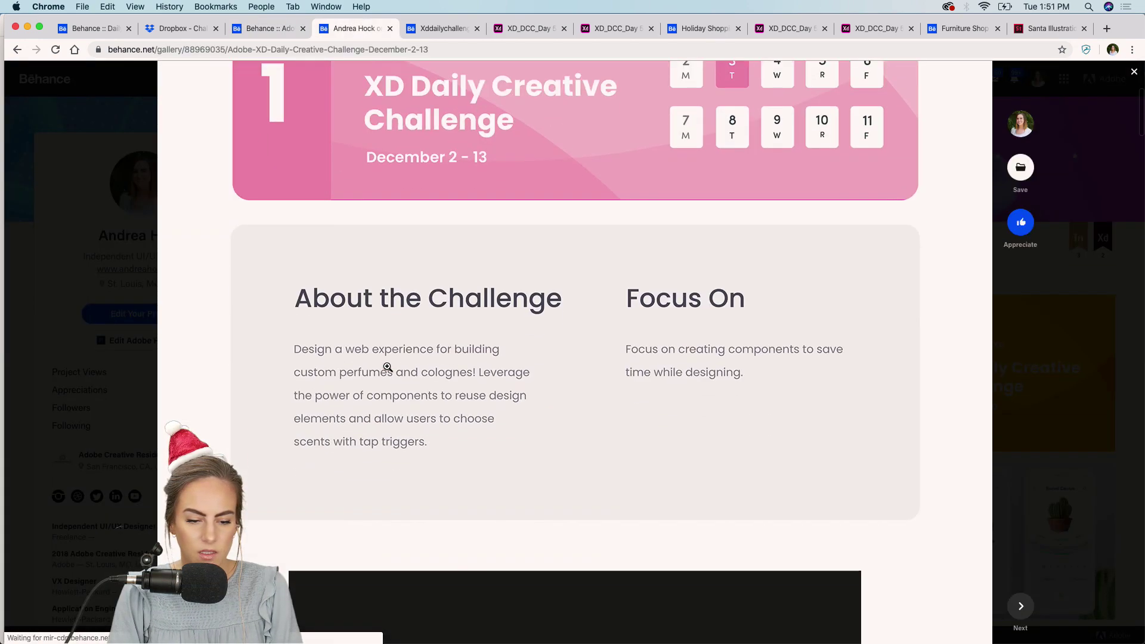
scroll(573, 459, down, 3)
scroll(578, 463, down, 15)
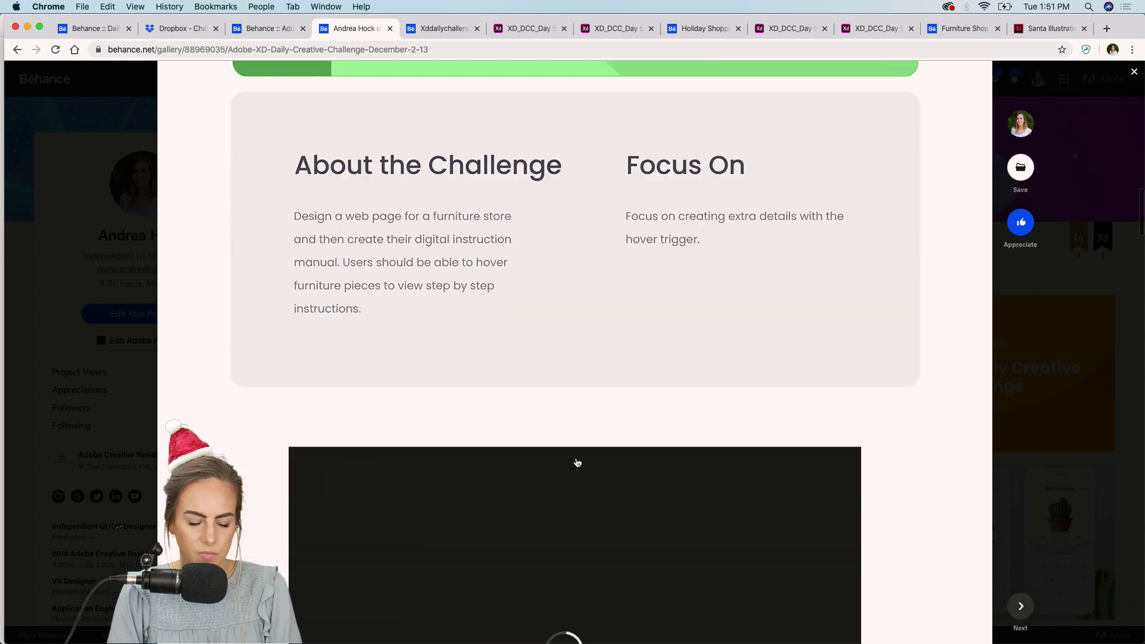
click(574, 295)
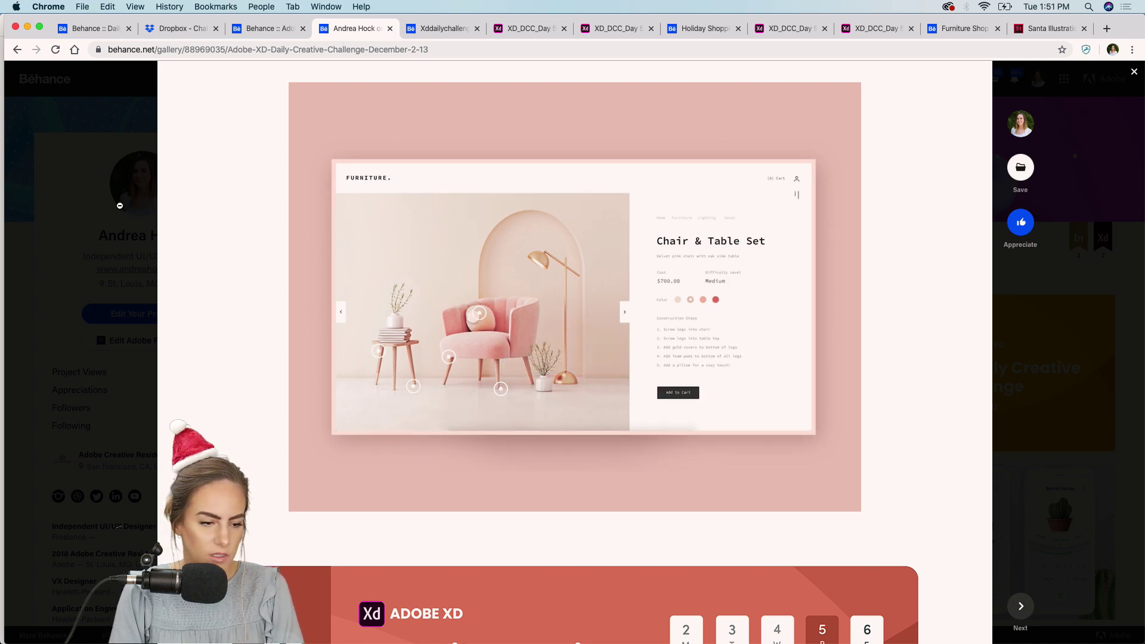
key(Escape)
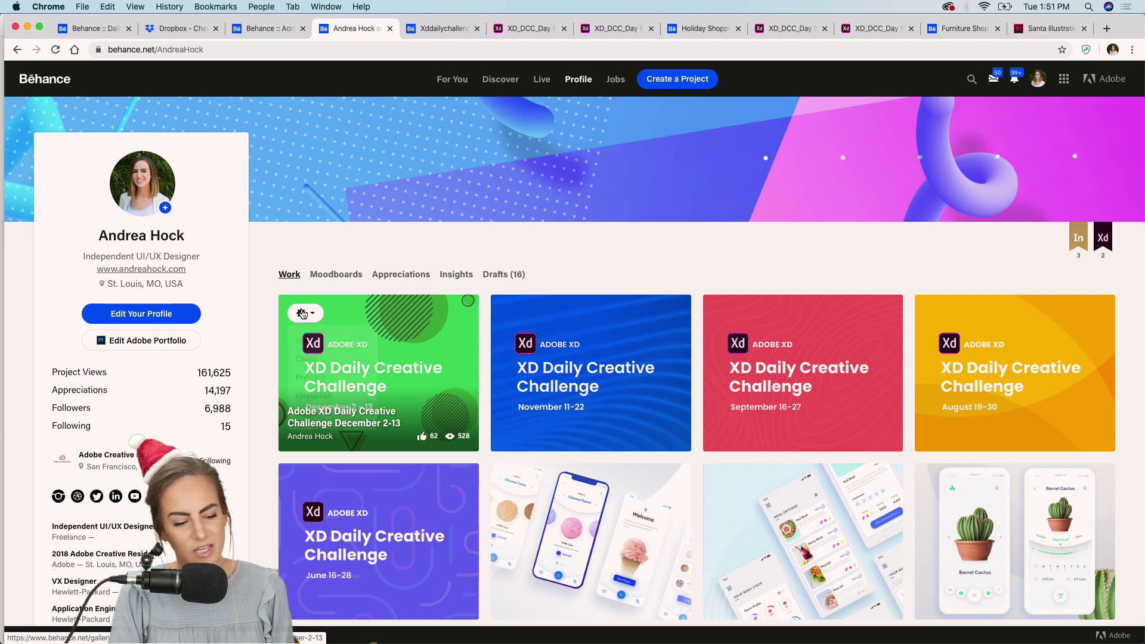
- Open the December 2-13 challenge project for editing, review its discoverability keywords in the project settings, and save the settings
click(305, 313)
click(305, 341)
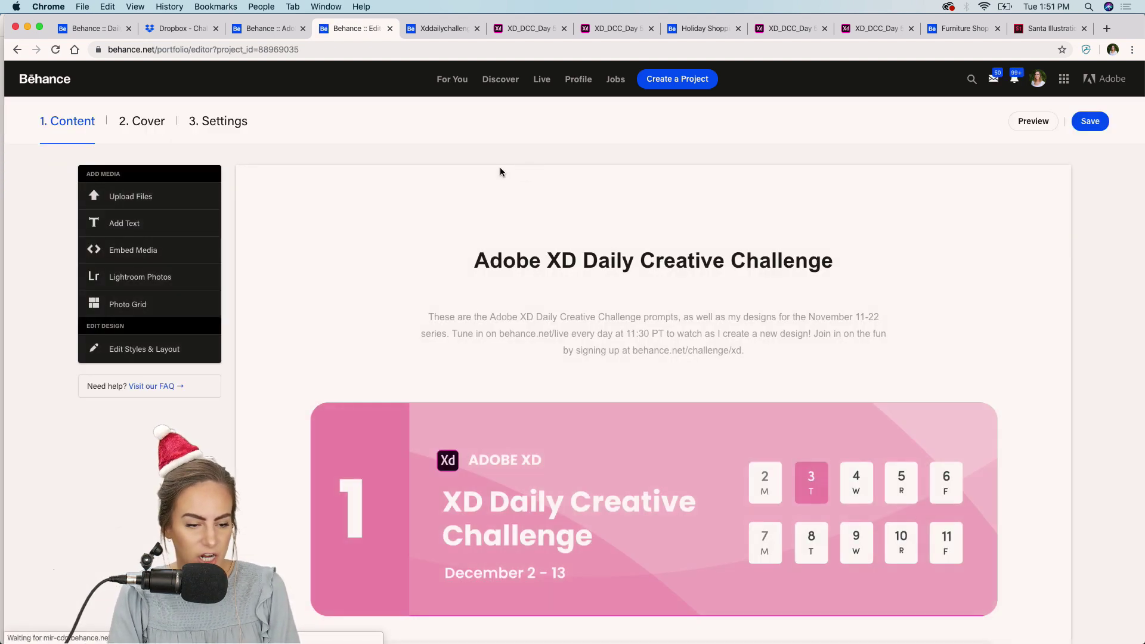
click(214, 124)
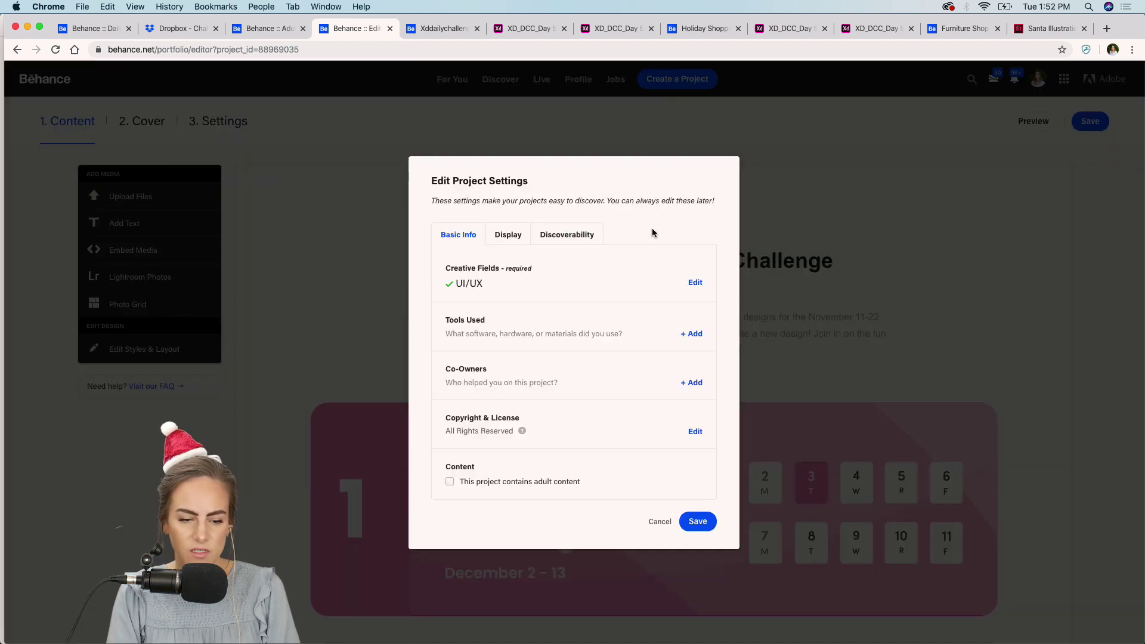
click(576, 238)
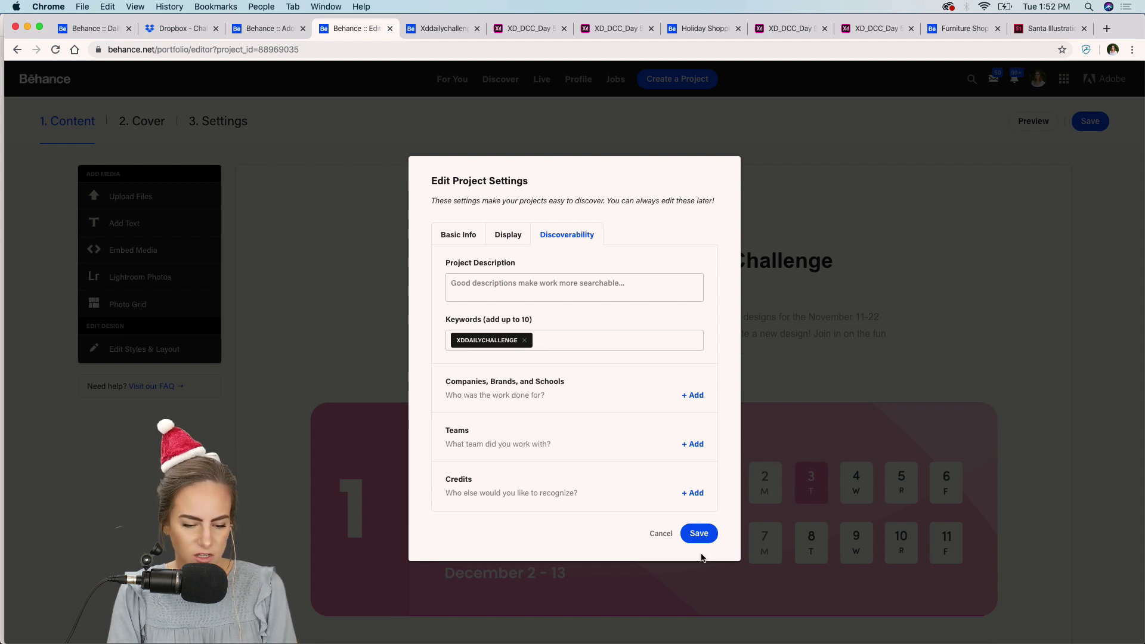
click(699, 534)
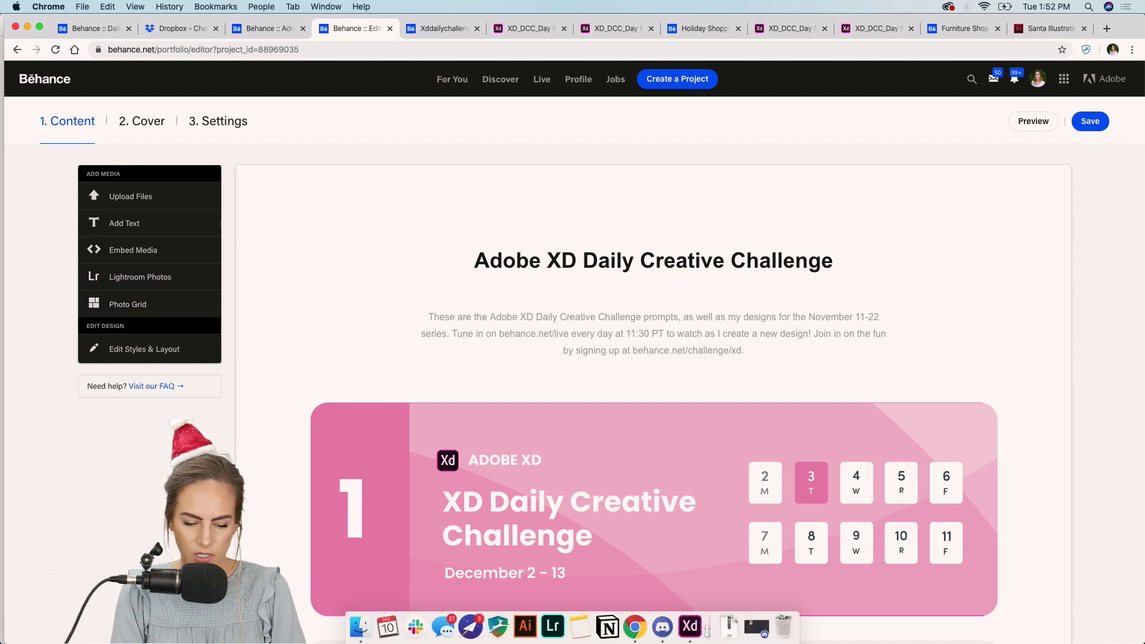
- Switch to XD and display the Hover State of the Alice Springs pin component
click(693, 627)
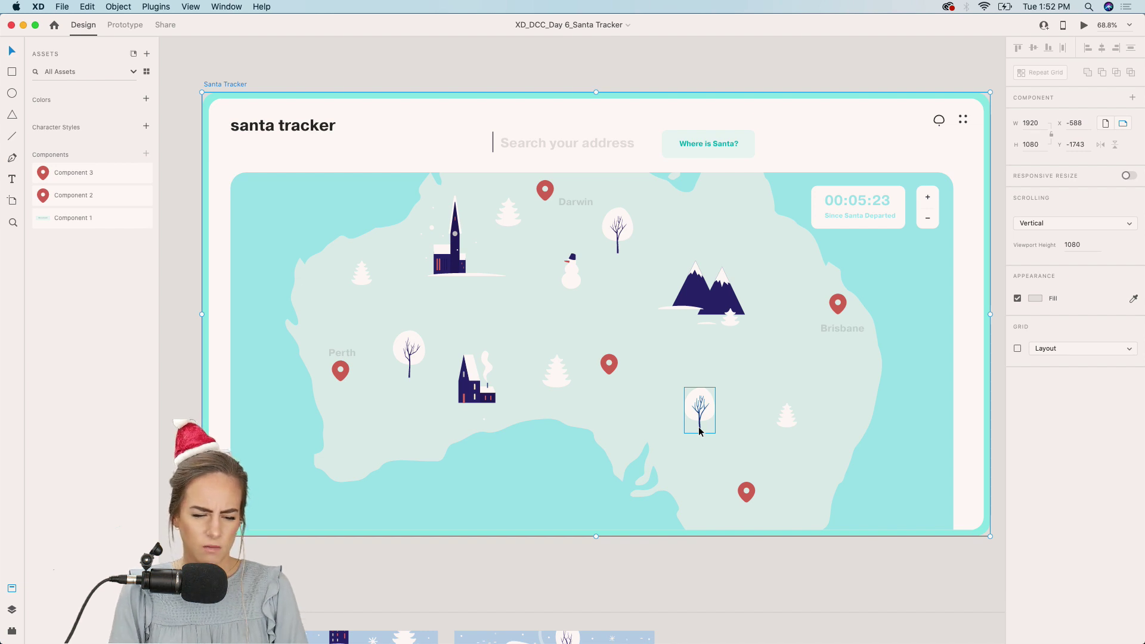
scroll(700, 431, up, 5)
click(524, 305)
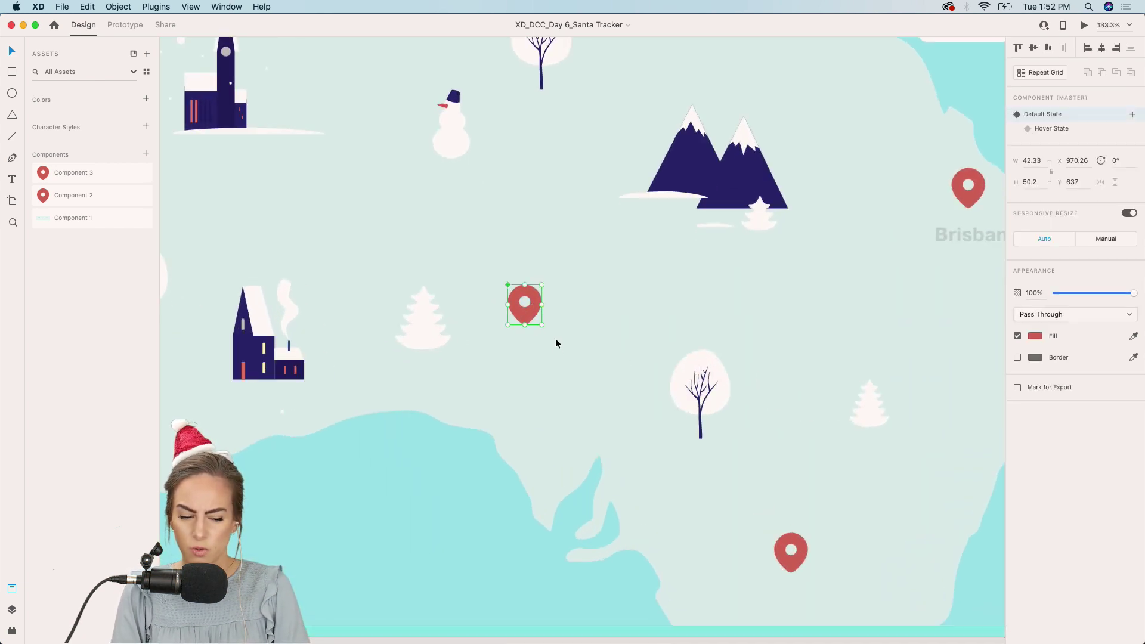
click(536, 367)
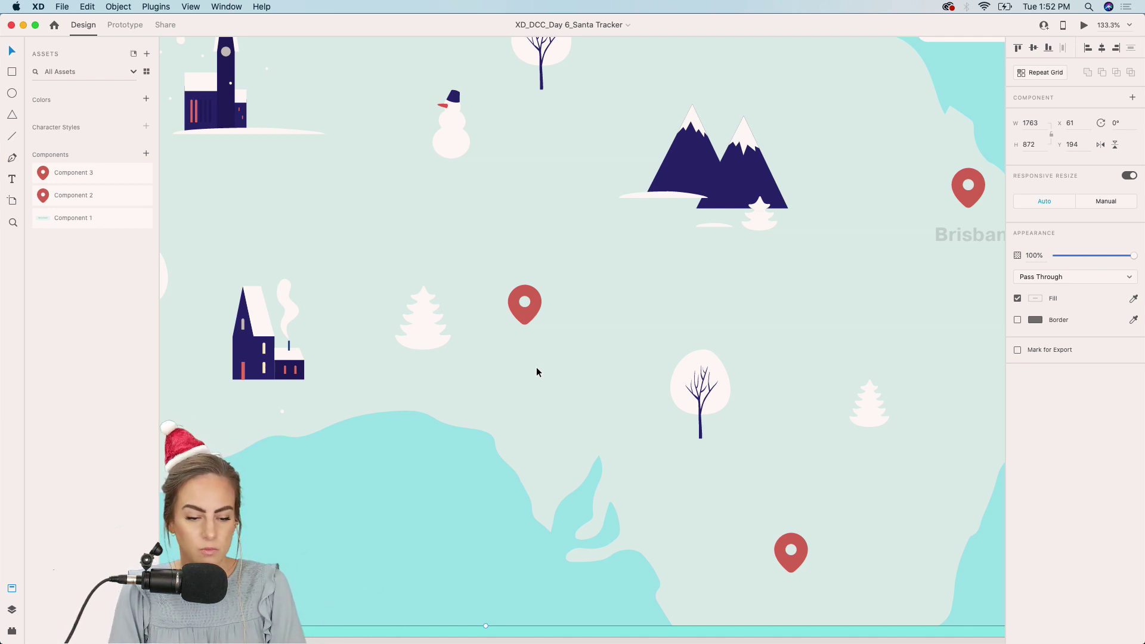
click(527, 312)
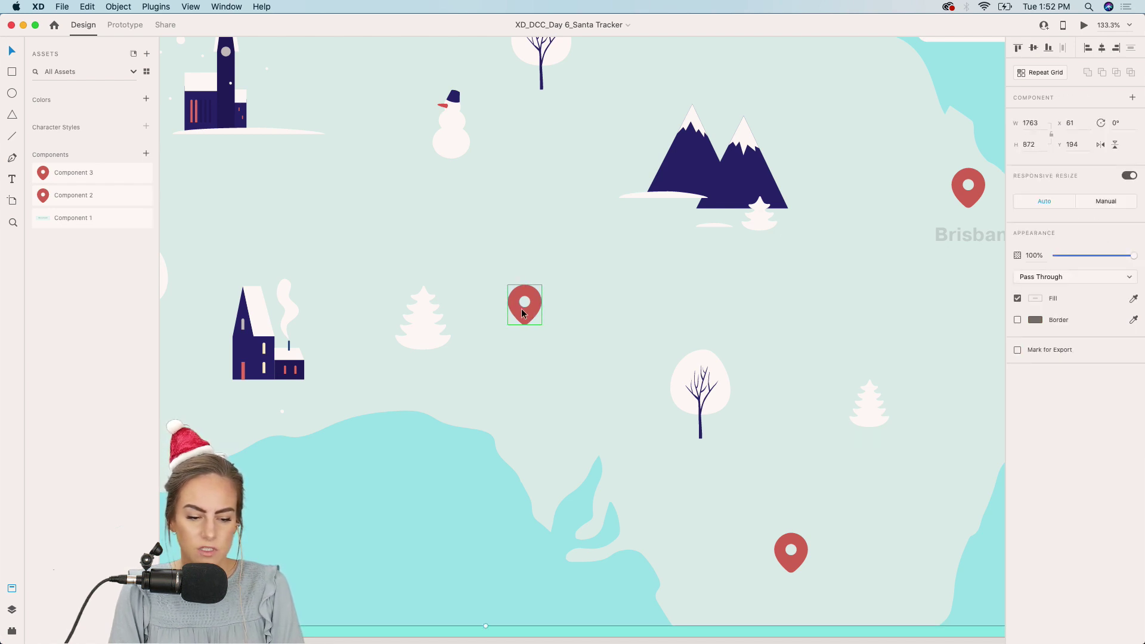
click(1052, 129)
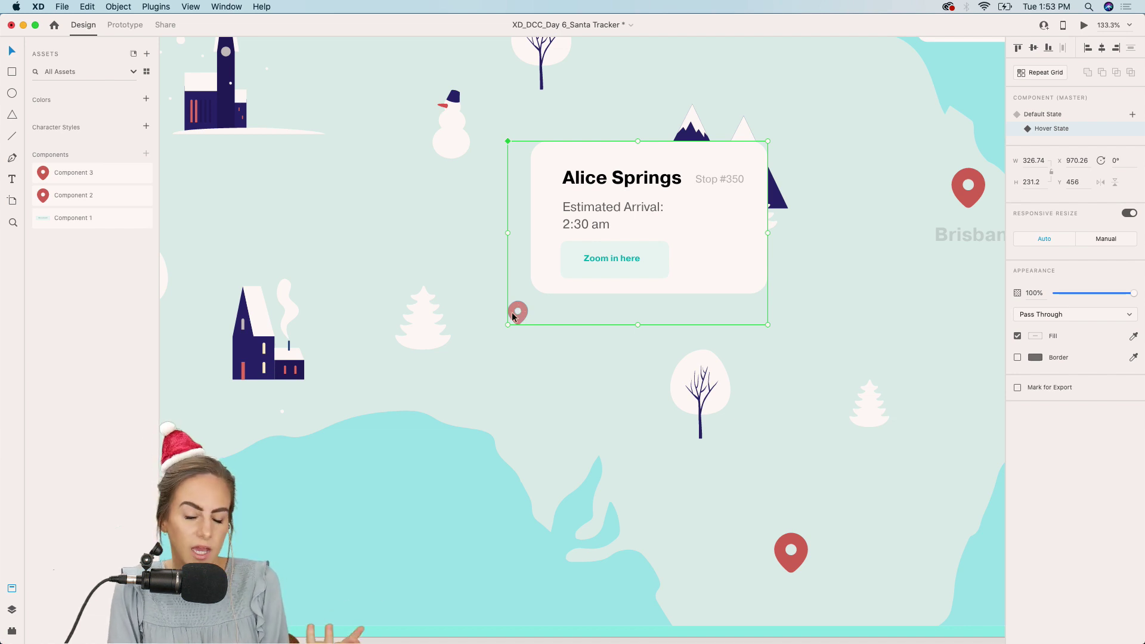
- Return the Alice Springs pin to its Default State, deselect it, and save the document
click(1045, 119)
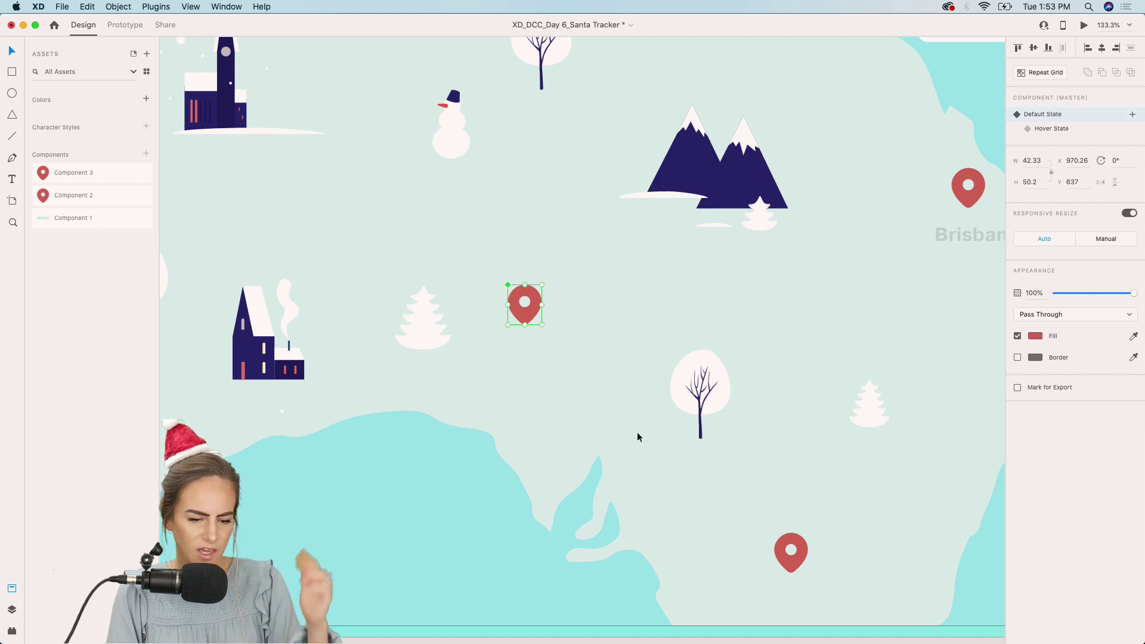
key(Escape)
scroll(637, 432, down, 5)
key(super+s)
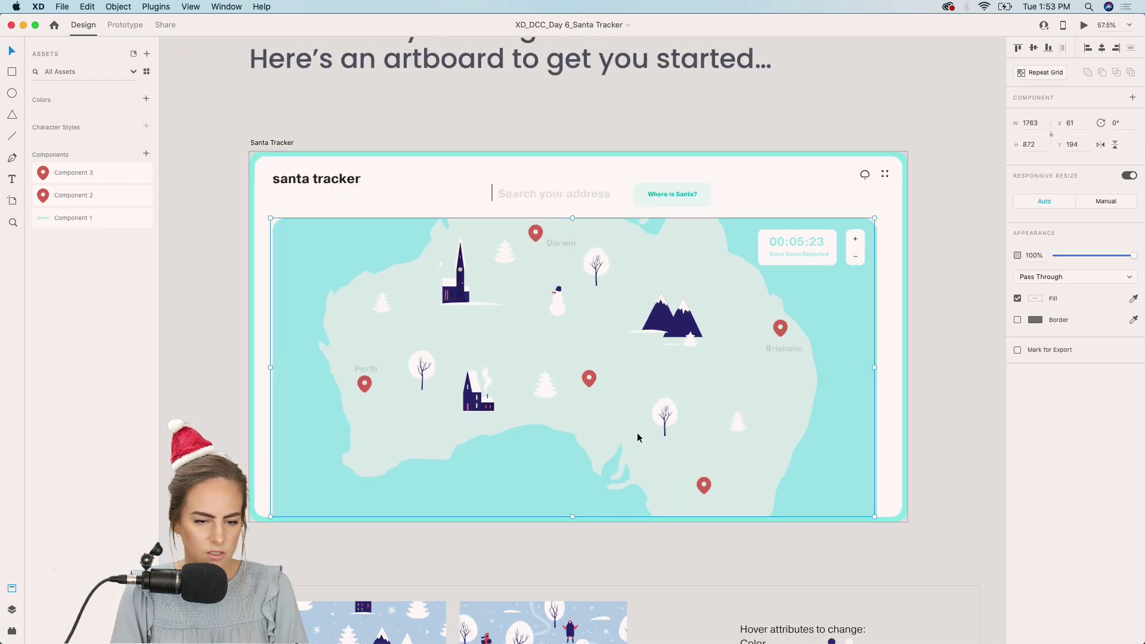
- Switch to Chrome, open the shared Holiday 2019 shop prototype, and examine its product grid and filter menu screens
click(636, 628)
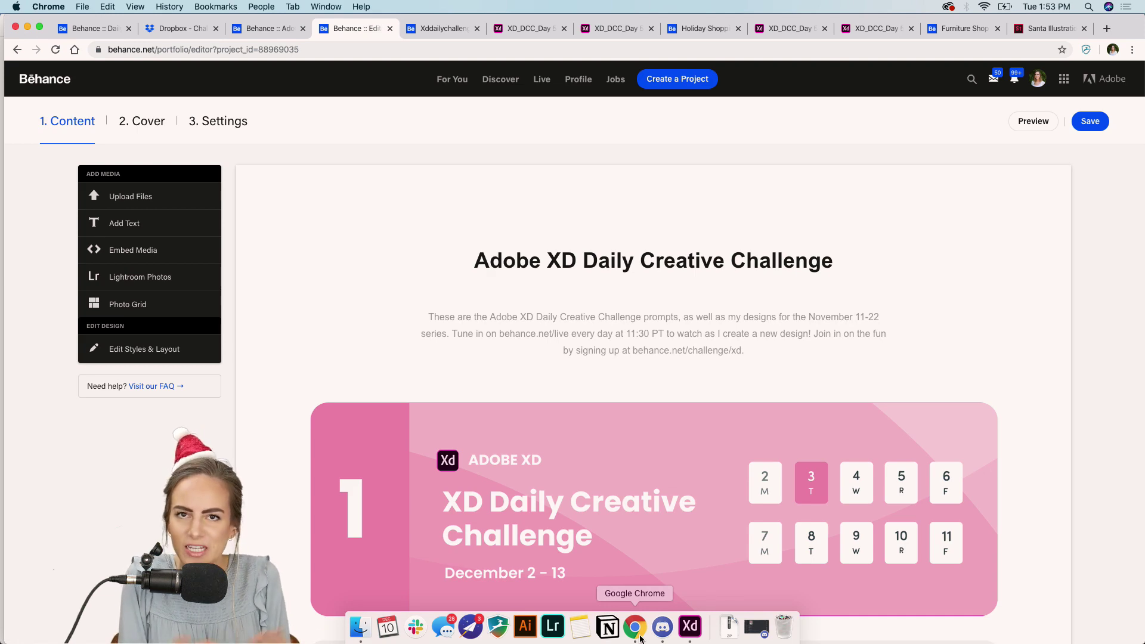
click(432, 30)
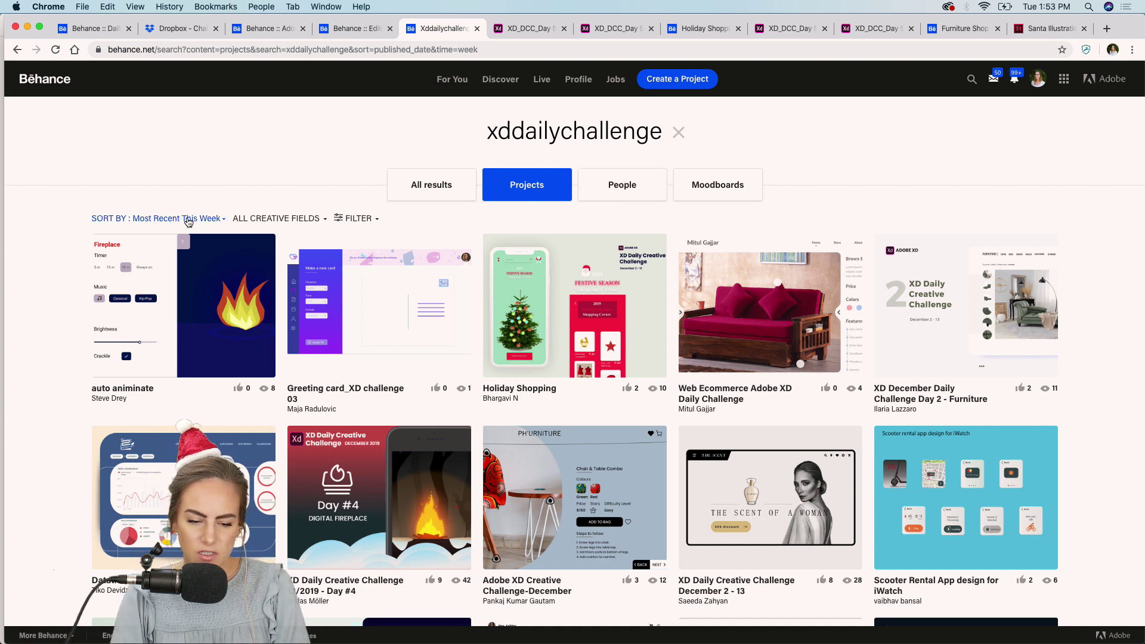
click(521, 30)
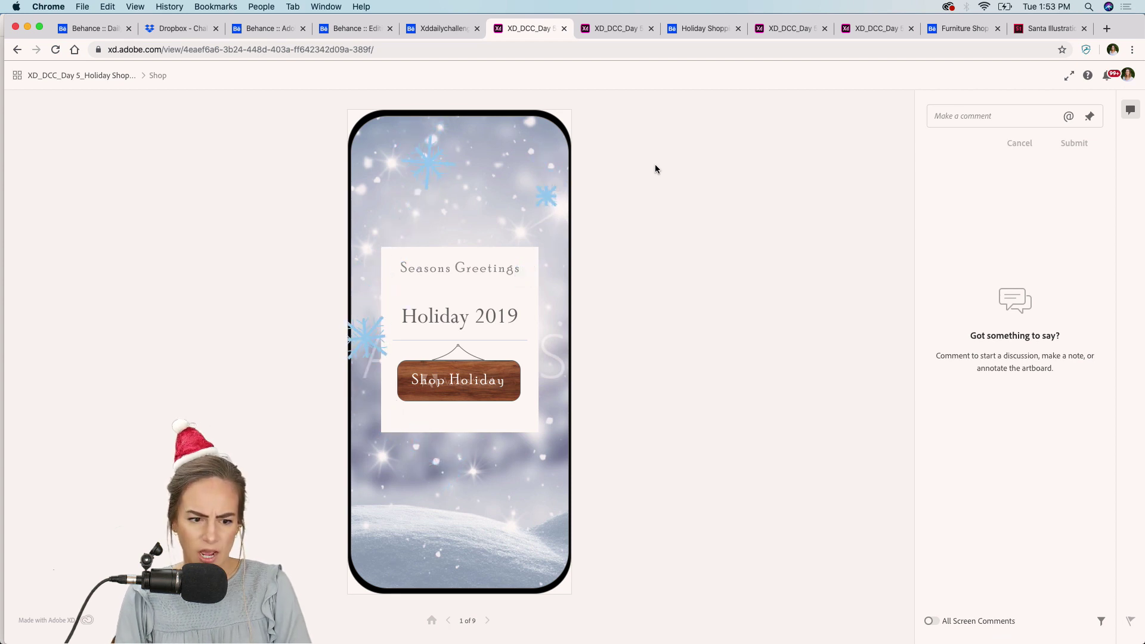
click(483, 380)
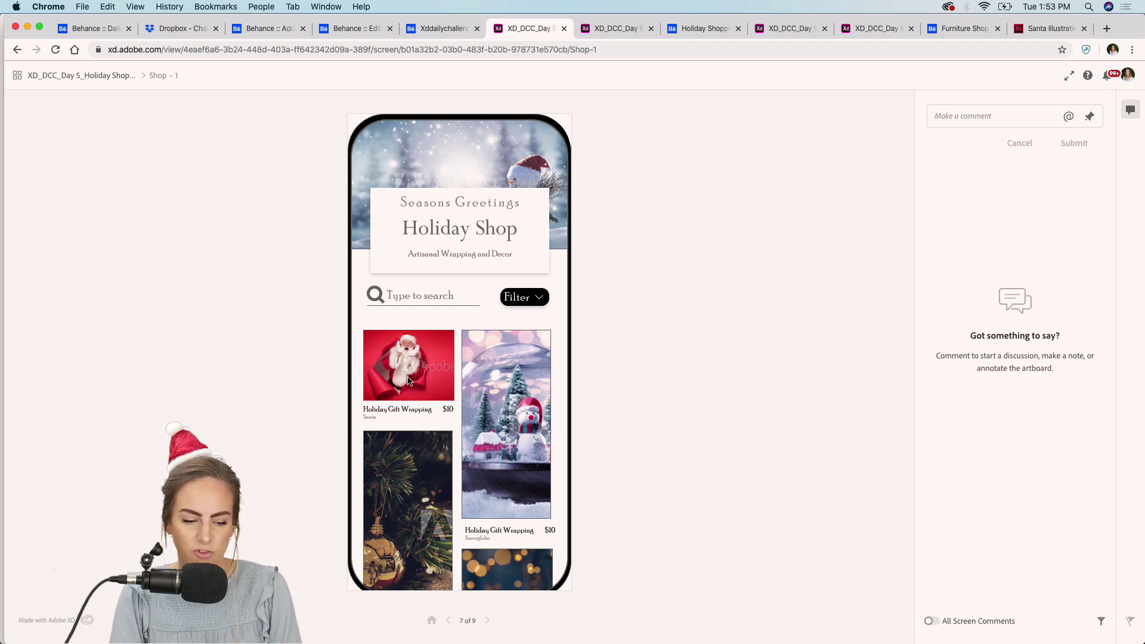
scroll(450, 436, down, 2)
scroll(449, 439, down, 8)
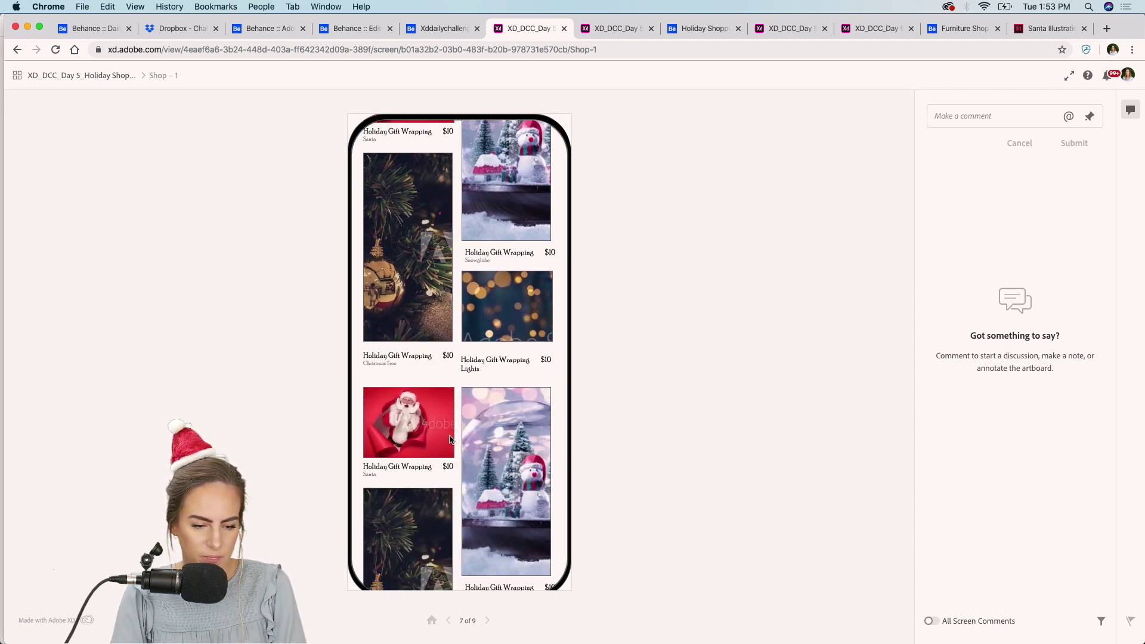
scroll(449, 439, up, 10)
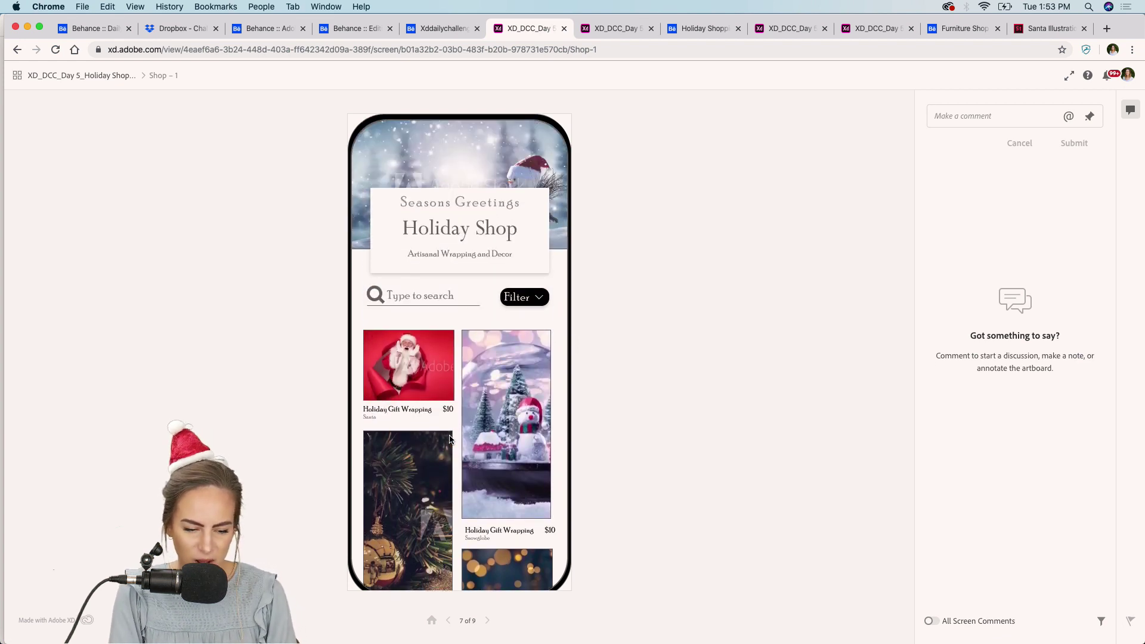
scroll(399, 501, down, 10)
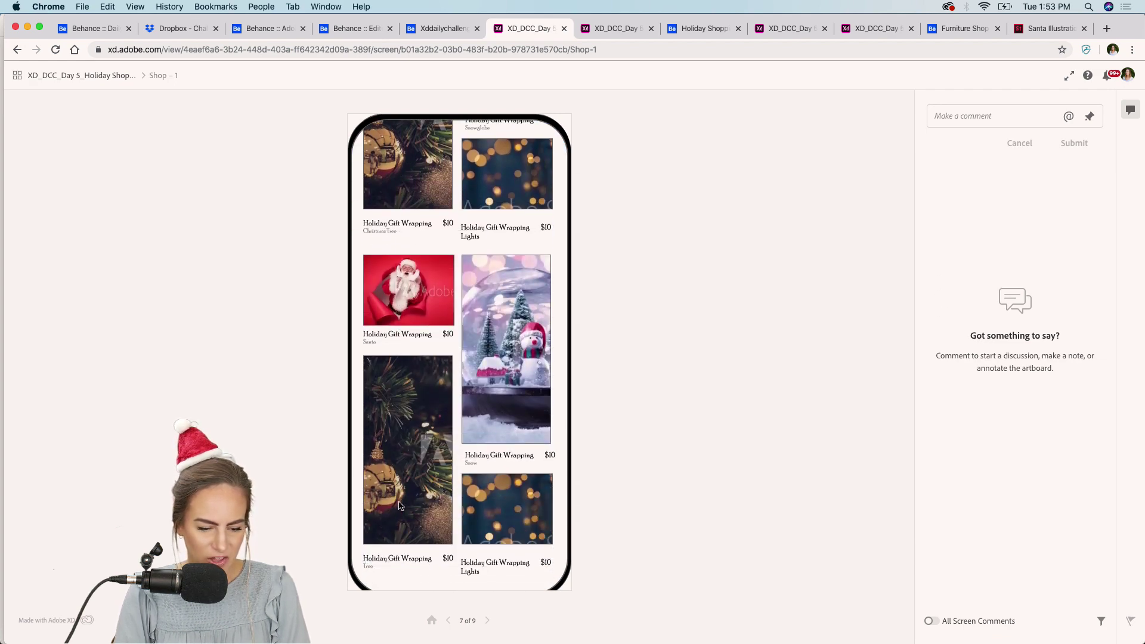
scroll(399, 505, up, 10)
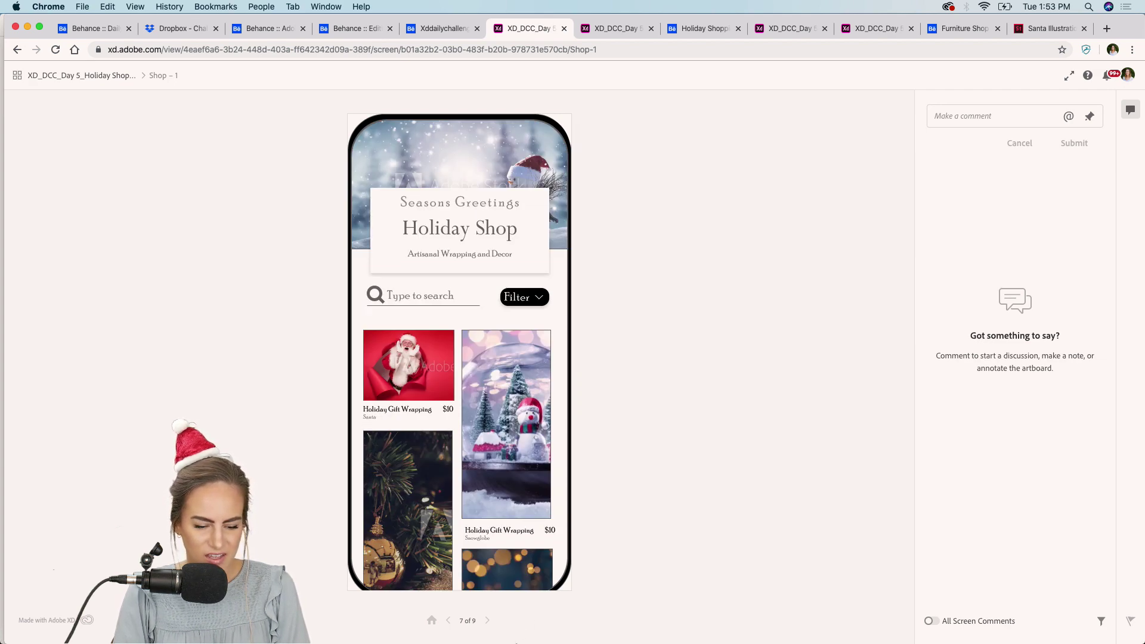
click(489, 618)
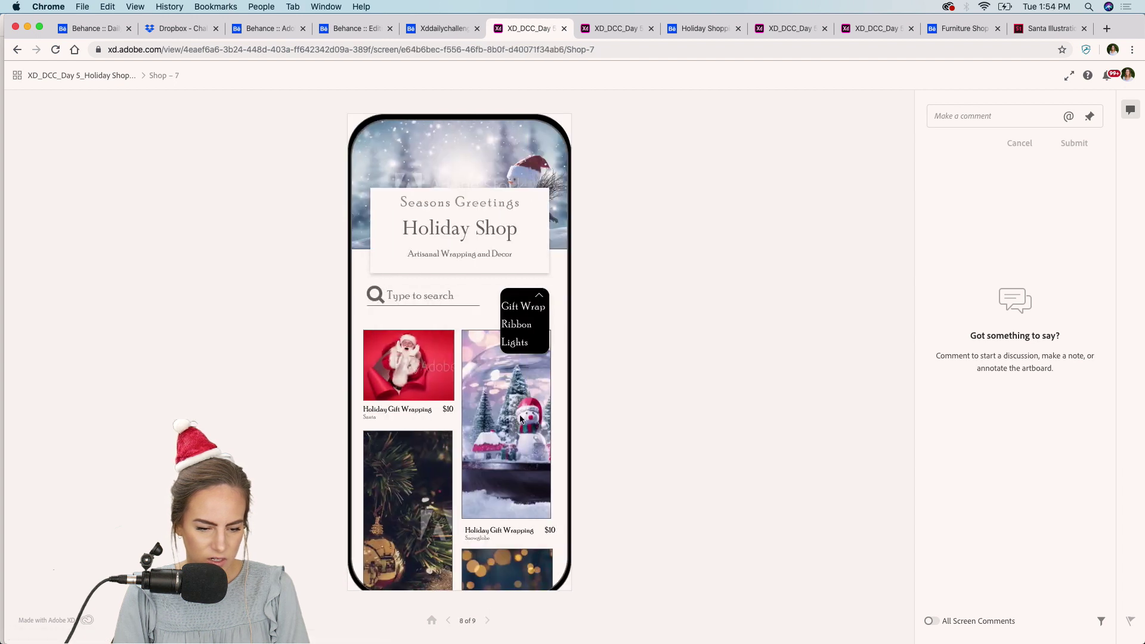
click(488, 621)
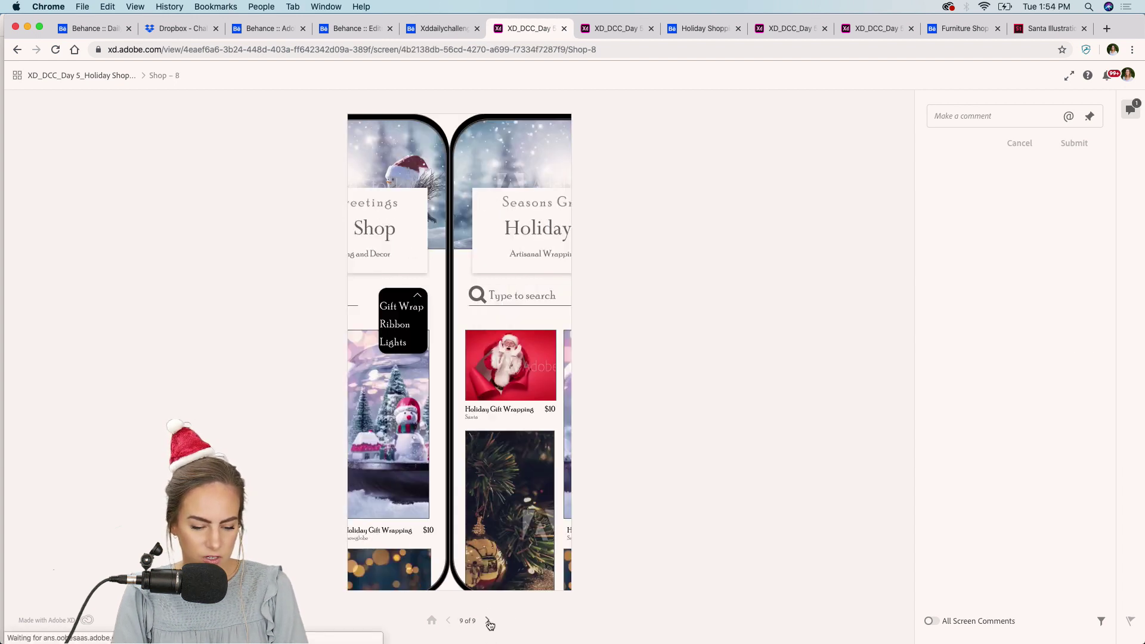
- Open the shared Merry Market prototype and examine its Holiday Gifts & Decor category page from header to end
click(607, 28)
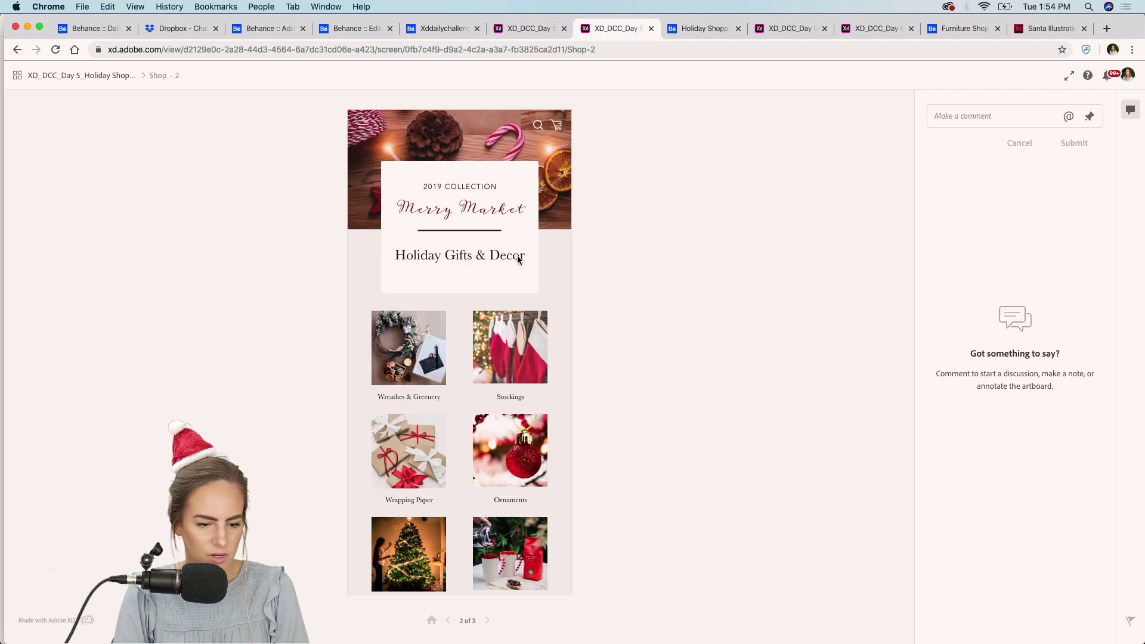
scroll(517, 256, down, 1)
scroll(517, 255, up, 1)
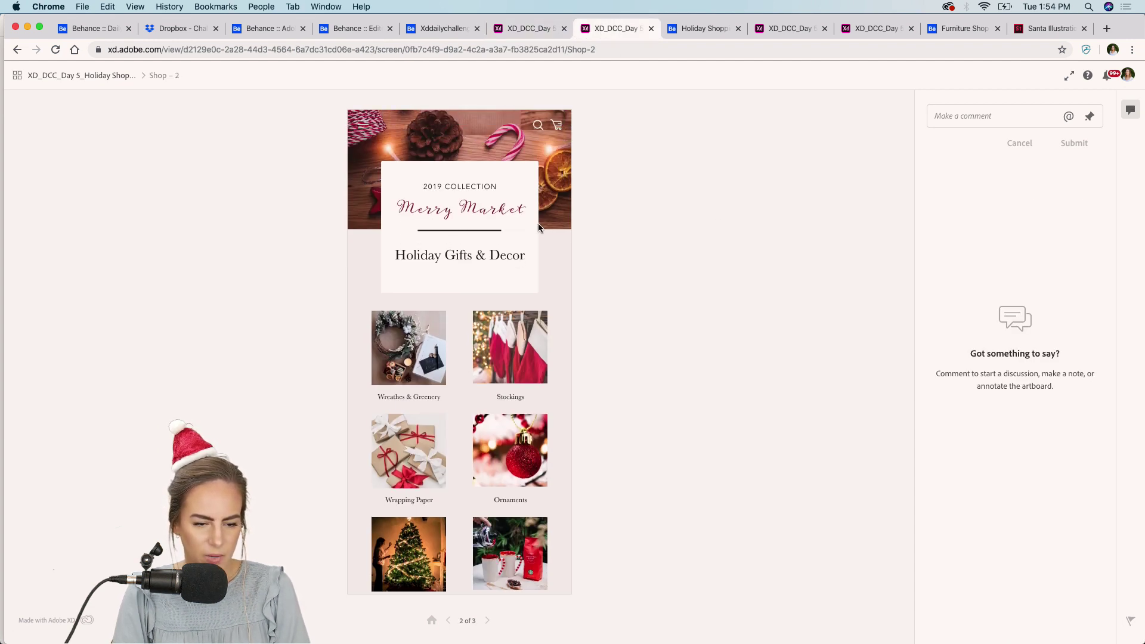
scroll(548, 268, down, 5)
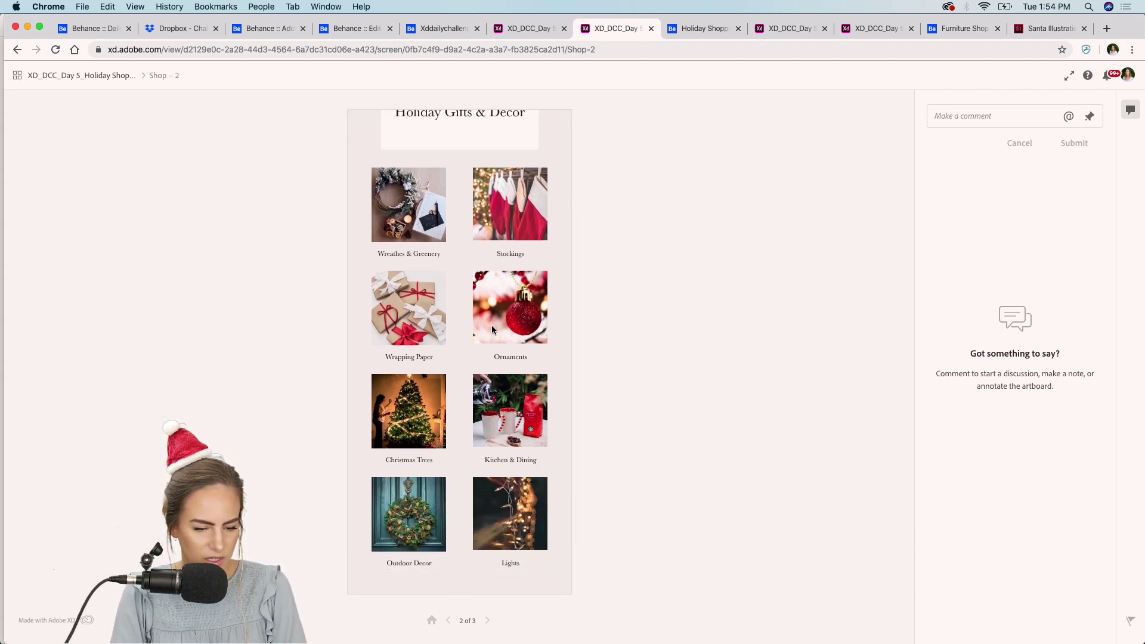
scroll(488, 500, up, 5)
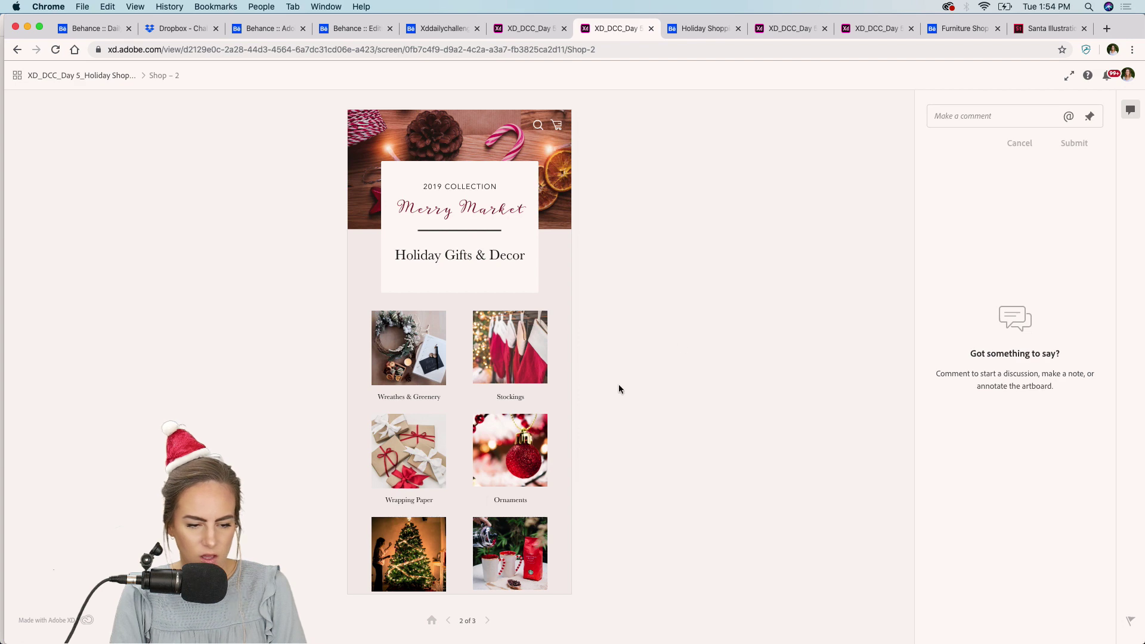
- Open the Holiday Shopping project on Behance and examine its layout from the cover through the product grid, color and typography sections to the cart cards
click(714, 34)
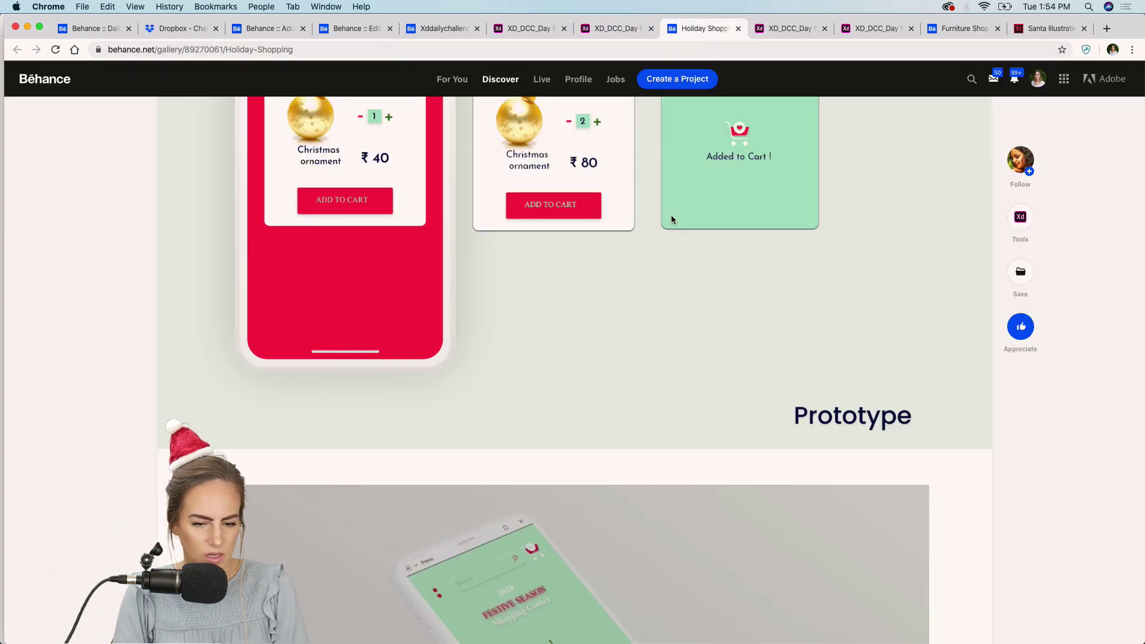
scroll(671, 216, up, 8)
scroll(671, 217, up, 10)
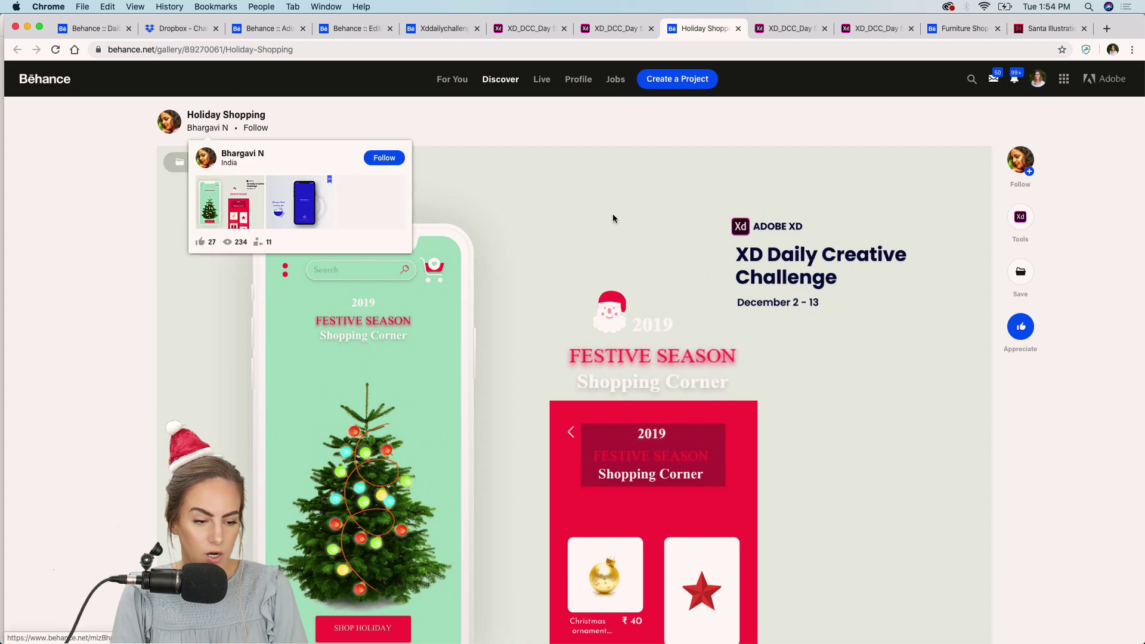
scroll(613, 217, down, 4)
scroll(521, 391, down, 10)
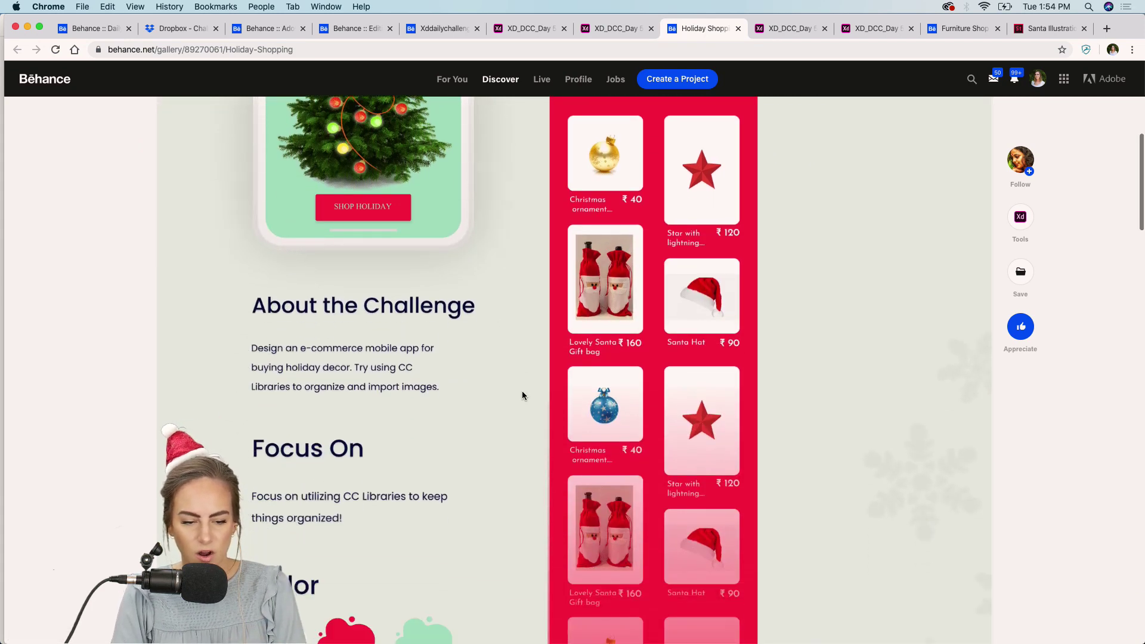
scroll(521, 392, down, 3)
scroll(522, 392, up, 2)
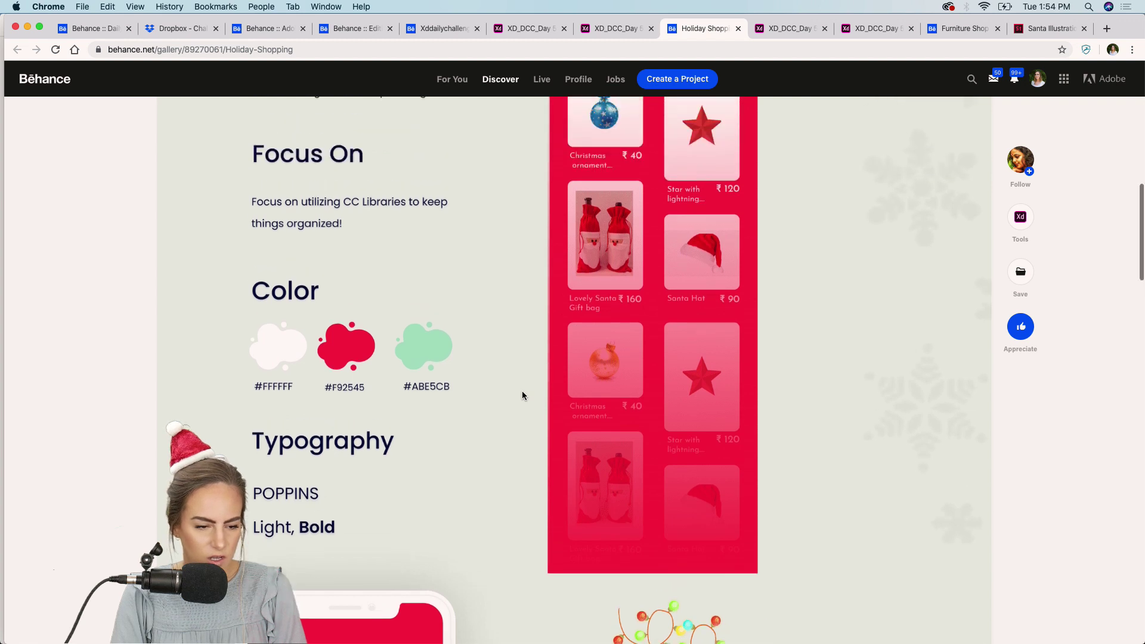
scroll(522, 396, down, 4)
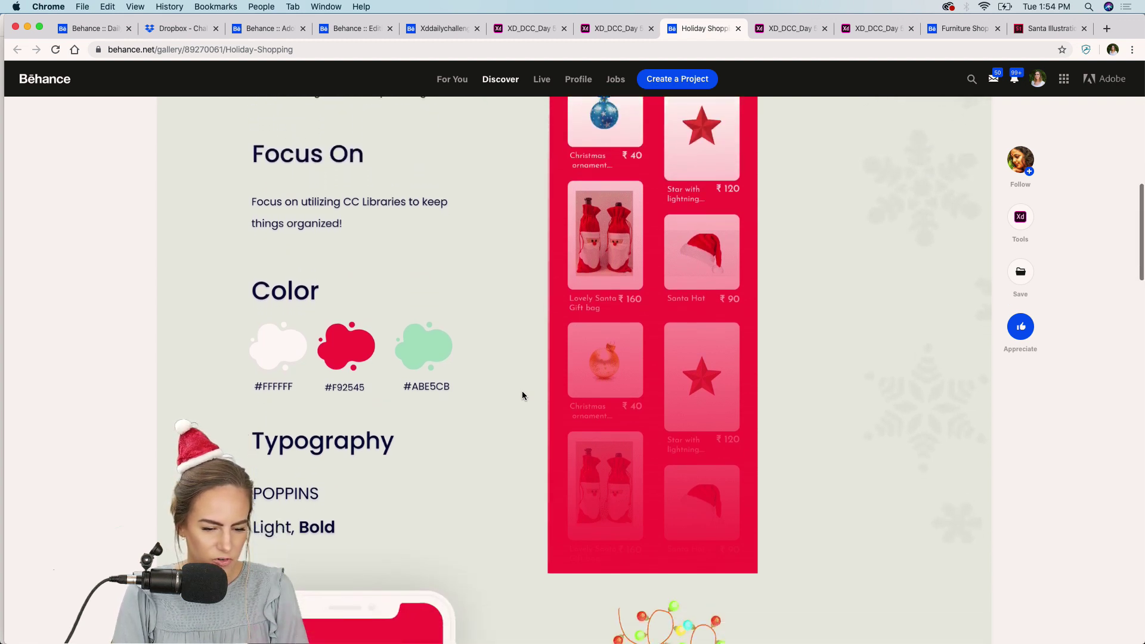
scroll(522, 396, down, 10)
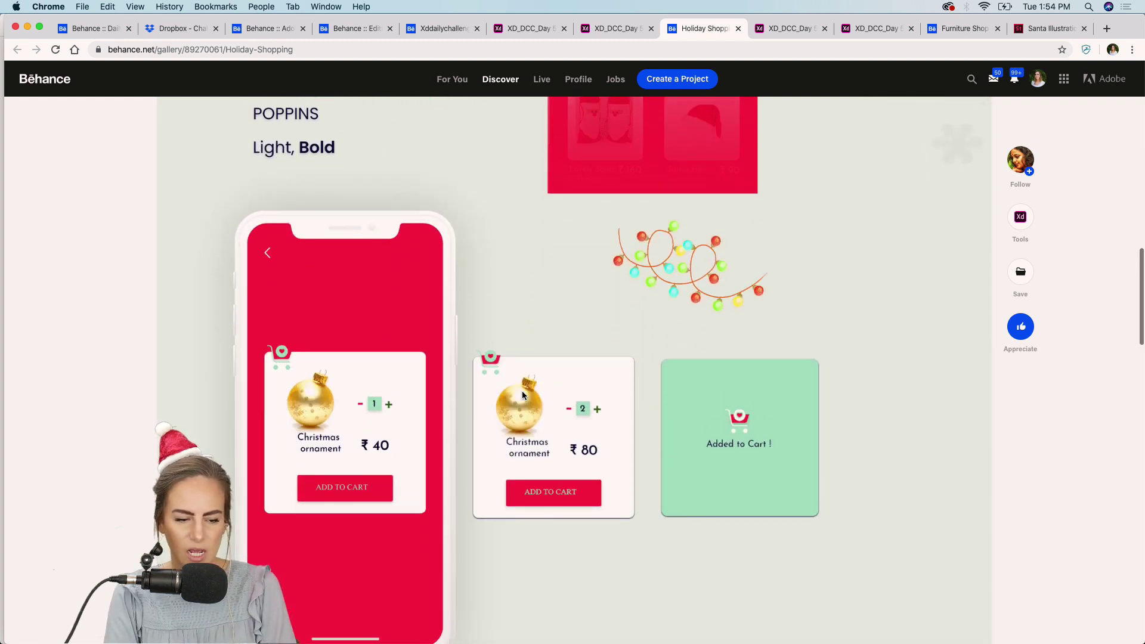
- Play the Holiday Shopping project's prototype video and compare its add-to-cart interaction with the cart card designs above it
scroll(522, 395, down, 3)
scroll(523, 395, down, 10)
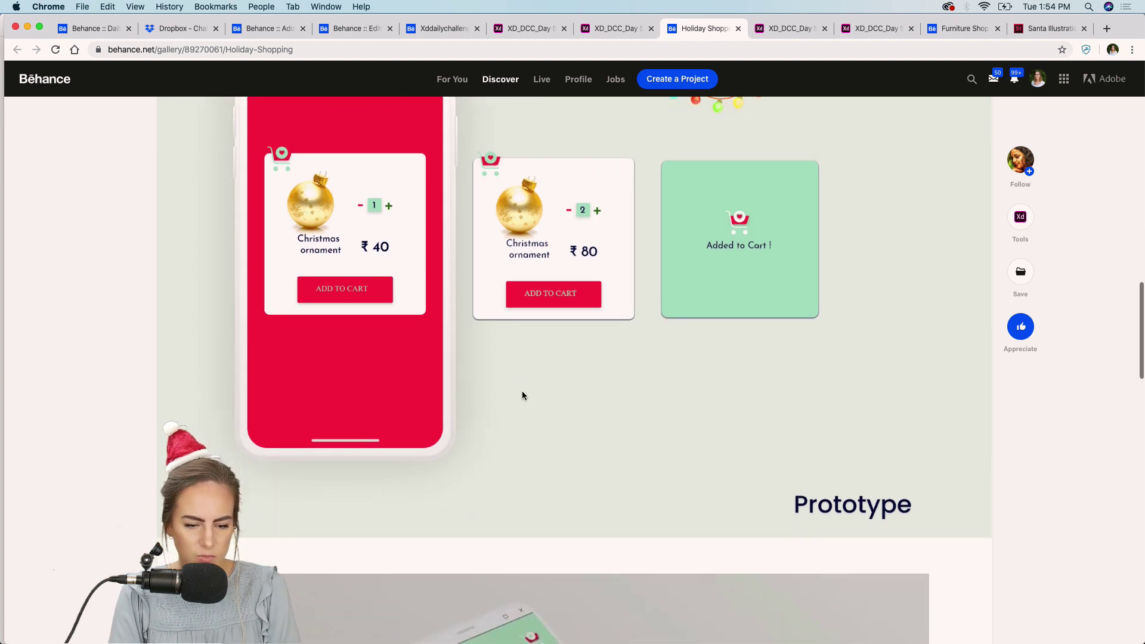
click(575, 341)
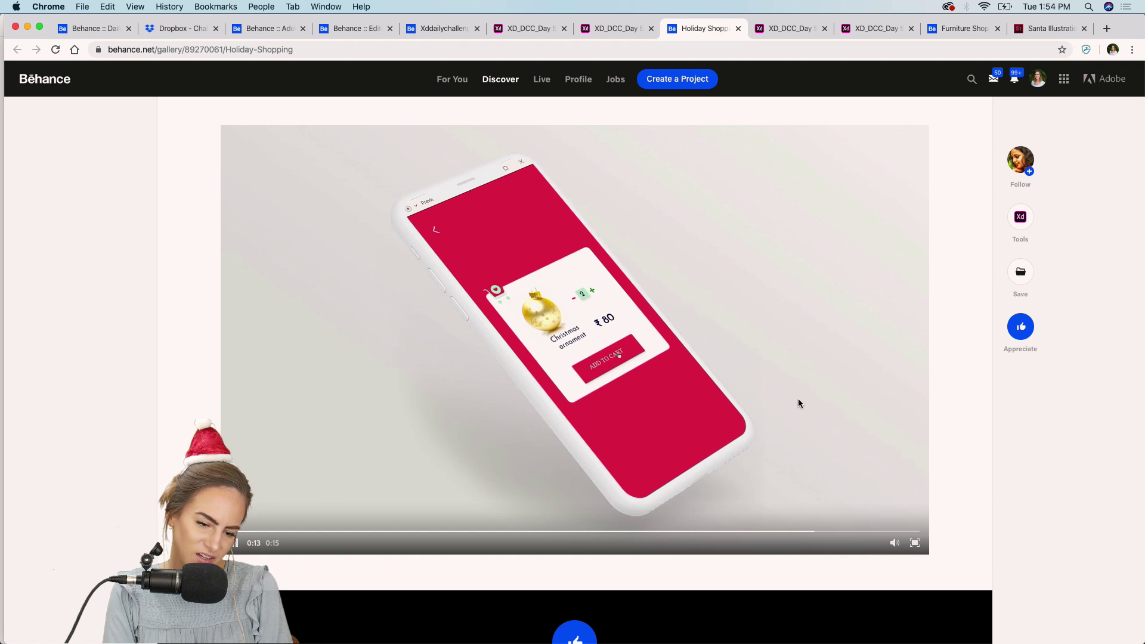
scroll(798, 400, up, 1)
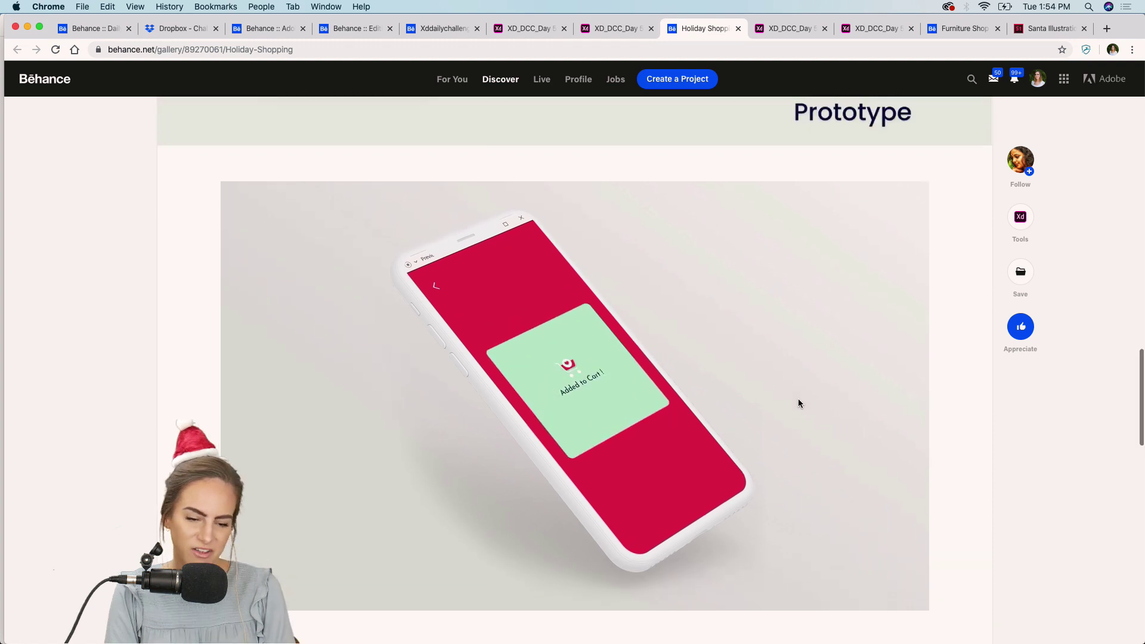
scroll(800, 404, up, 7)
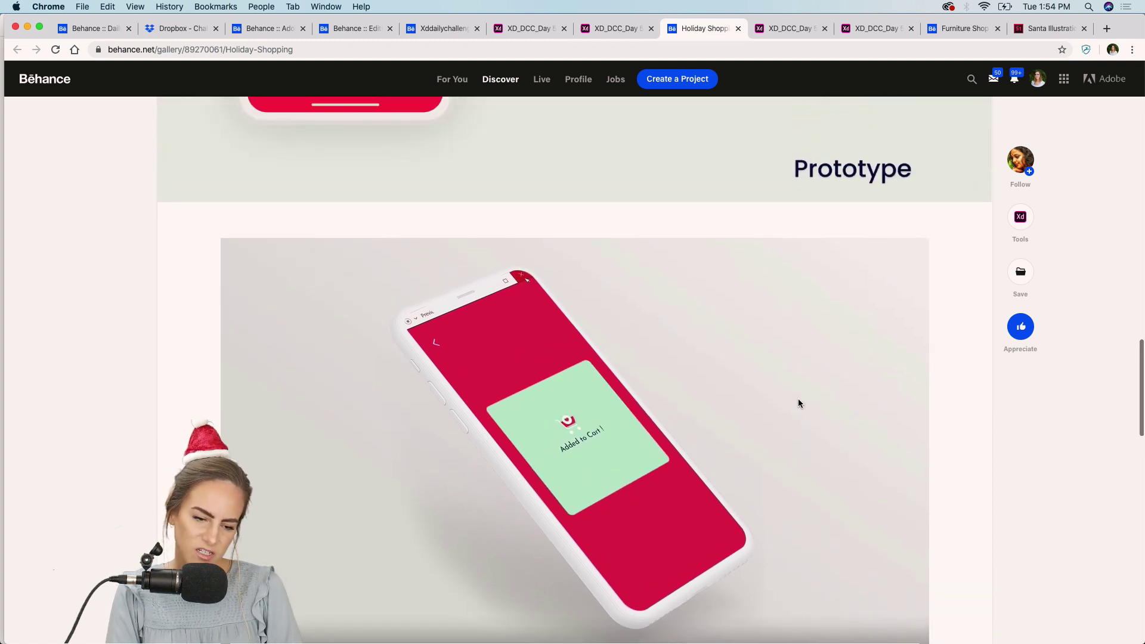
scroll(799, 404, up, 2)
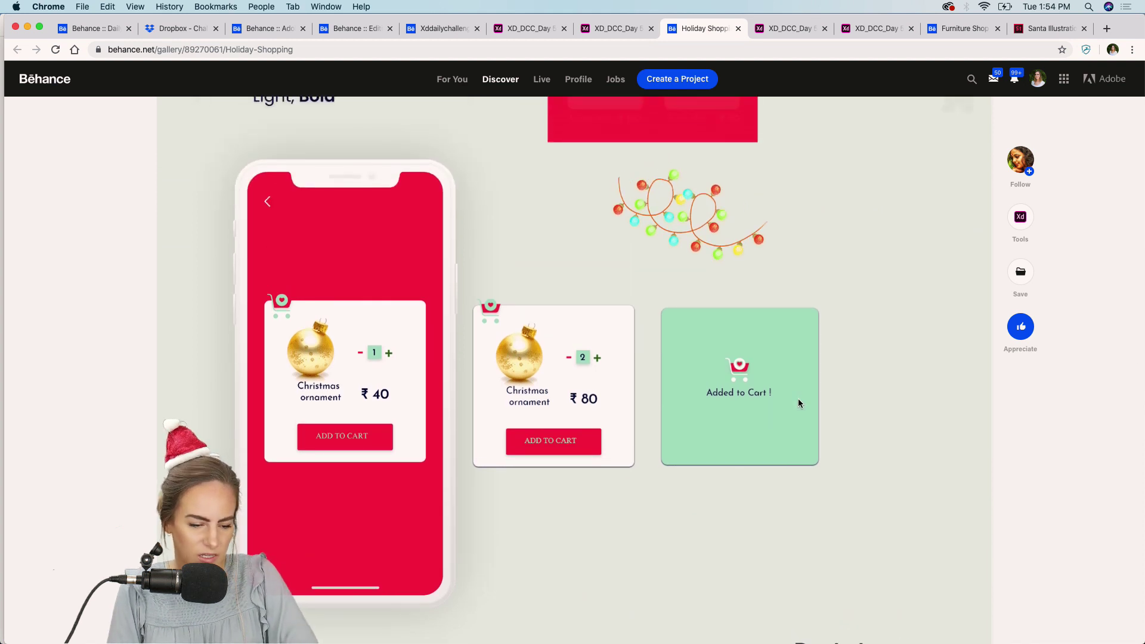